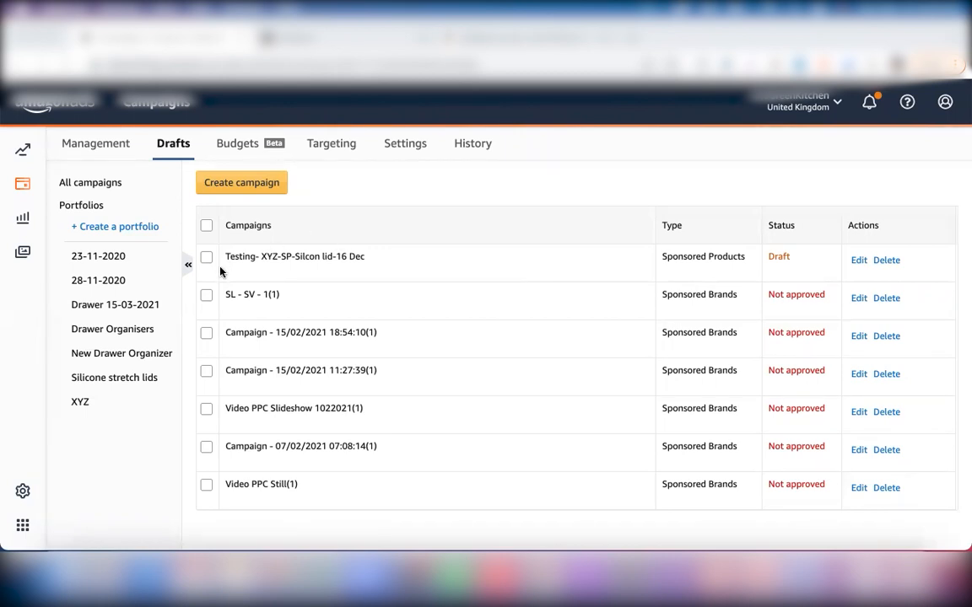
Open the draft campaign "Testing- XYZ-SP-Silcon lid-16 Dec" for editing and view its ad group and advertised product
{"action": "left_click", "coordinate": [859, 261]}
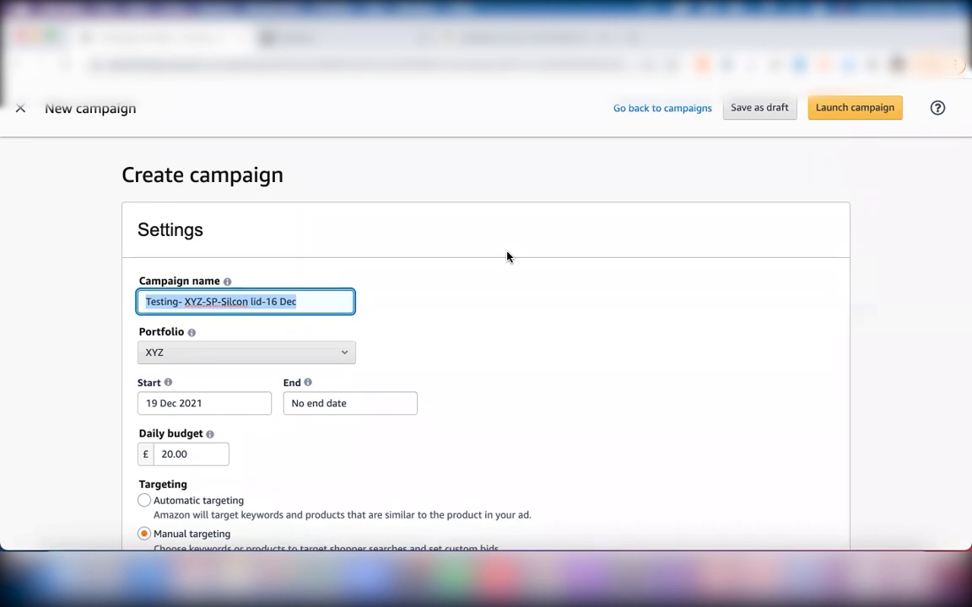
{"action": "scroll", "coordinate": [507, 256], "scroll_direction": "down", "scroll_amount": 10}
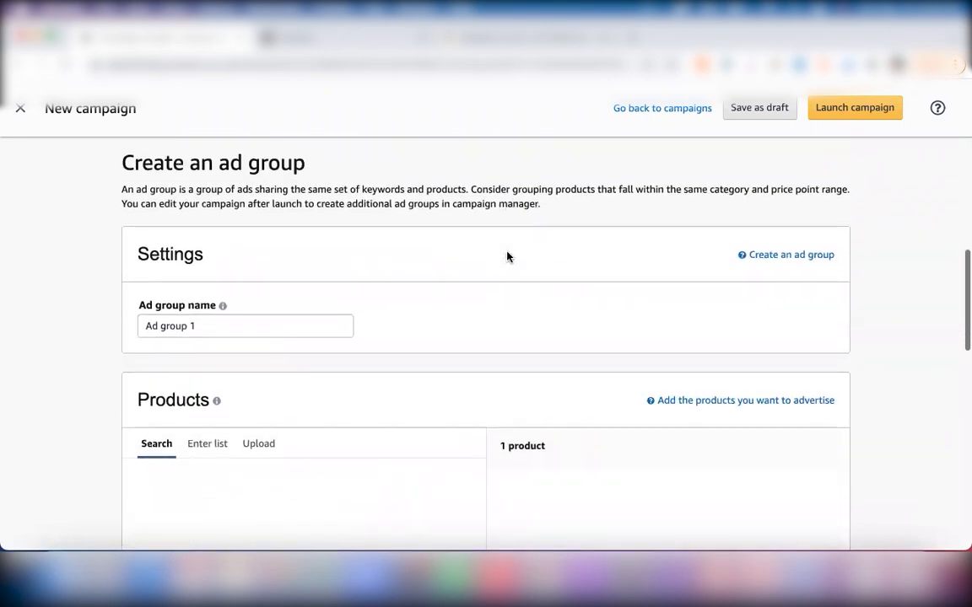
{"action": "scroll", "coordinate": [508, 257], "scroll_direction": "down", "scroll_amount": 3}
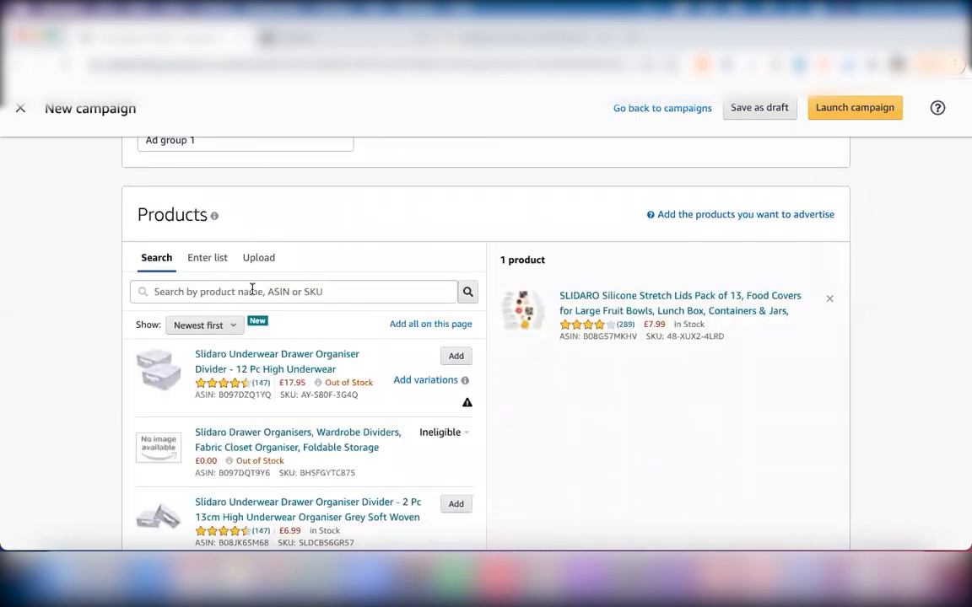
Examine the draft's targeting type, campaign bidding strategy options and bid adjustments by placement
{"action": "scroll", "coordinate": [393, 249], "scroll_direction": "up", "scroll_amount": 5}
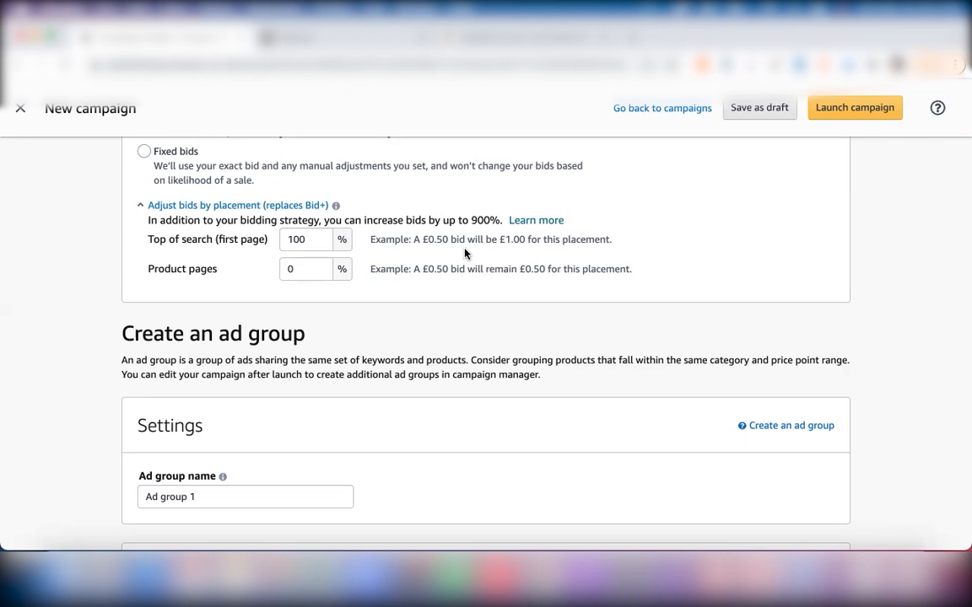
{"action": "scroll", "coordinate": [464, 253], "scroll_direction": "up", "scroll_amount": 5}
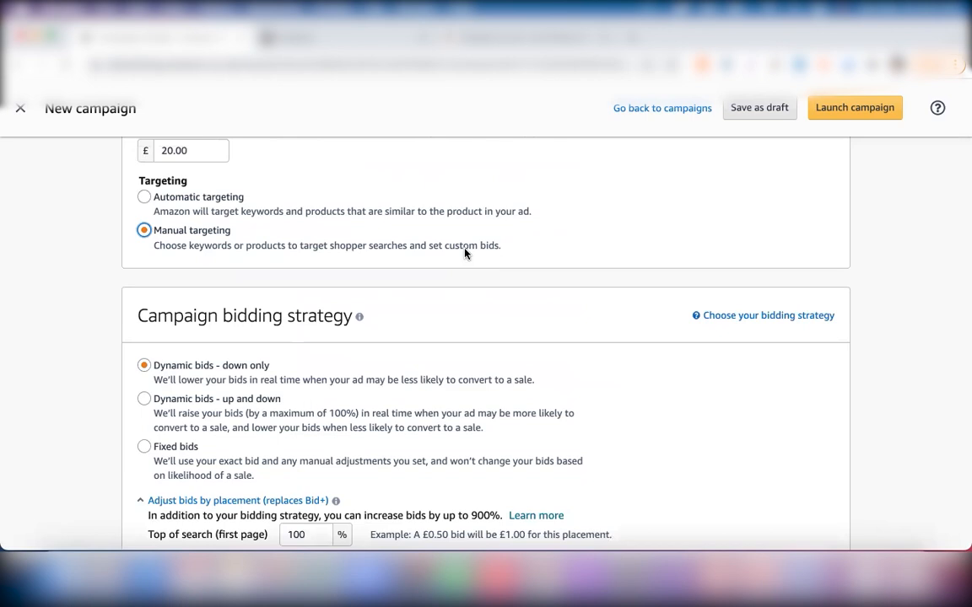
{"action": "scroll", "coordinate": [464, 253], "scroll_direction": "up", "scroll_amount": 1}
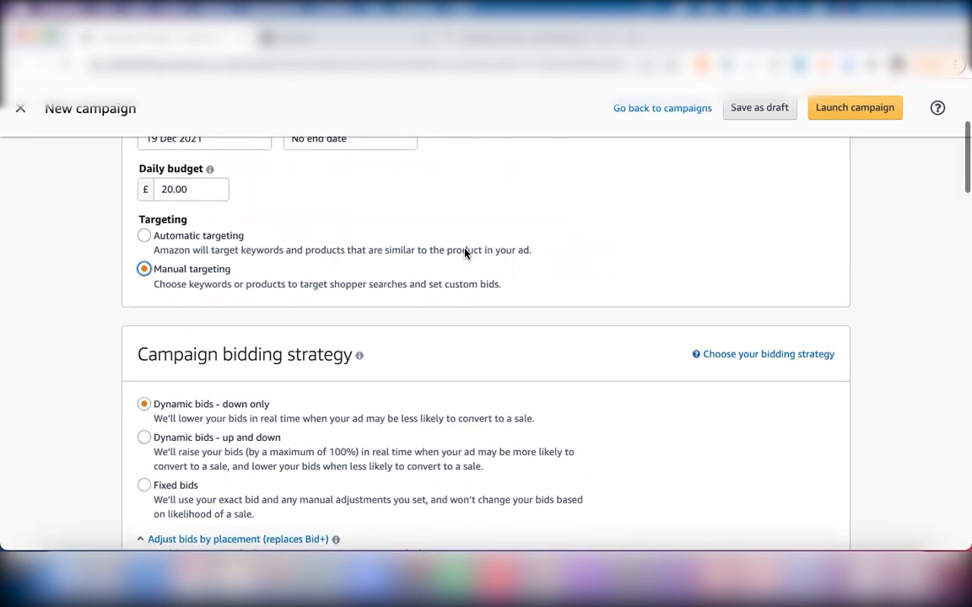
{"action": "scroll", "coordinate": [464, 253], "scroll_direction": "down", "scroll_amount": 1}
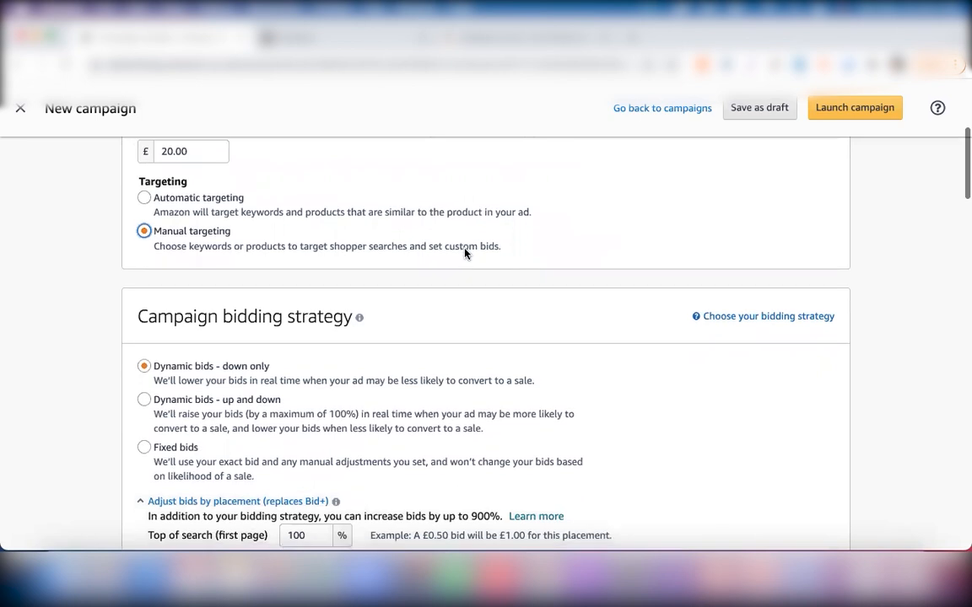
{"action": "scroll", "coordinate": [422, 341], "scroll_direction": "down", "scroll_amount": 10}
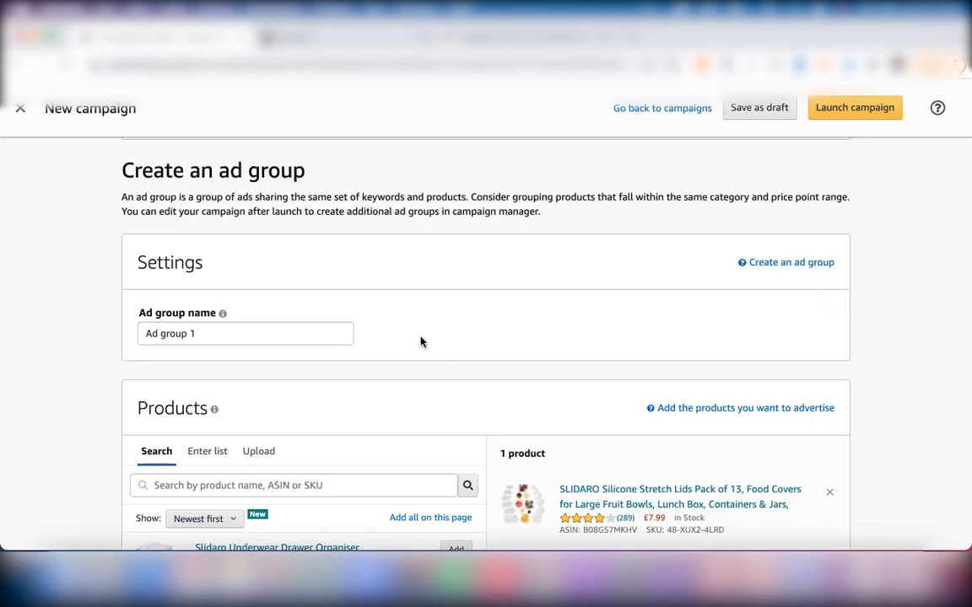
{"action": "scroll", "coordinate": [420, 341], "scroll_direction": "up", "scroll_amount": 8}
{"action": "scroll", "coordinate": [417, 340], "scroll_direction": "down", "scroll_amount": 2}
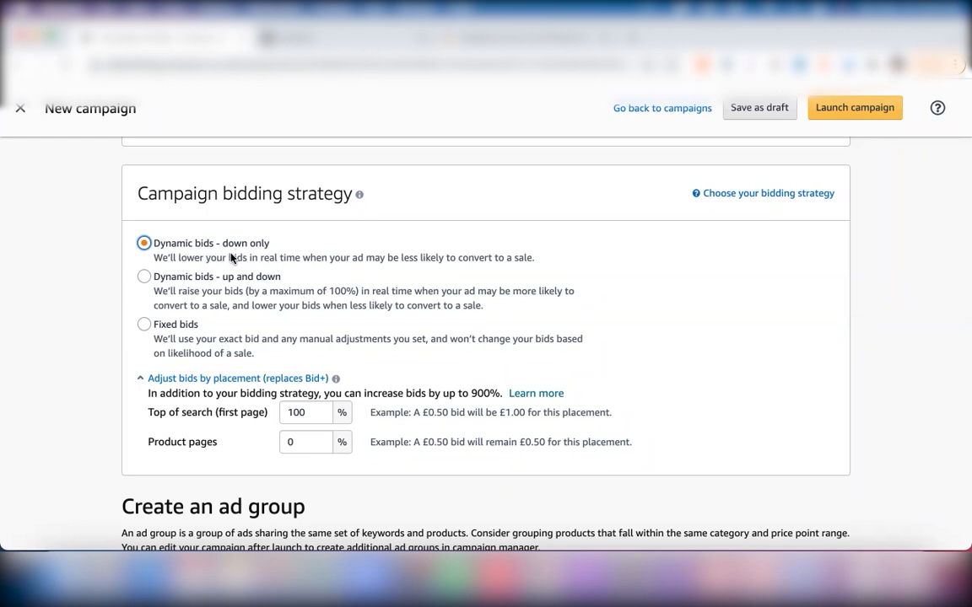
{"action": "scroll", "coordinate": [231, 257], "scroll_direction": "up", "scroll_amount": 1}
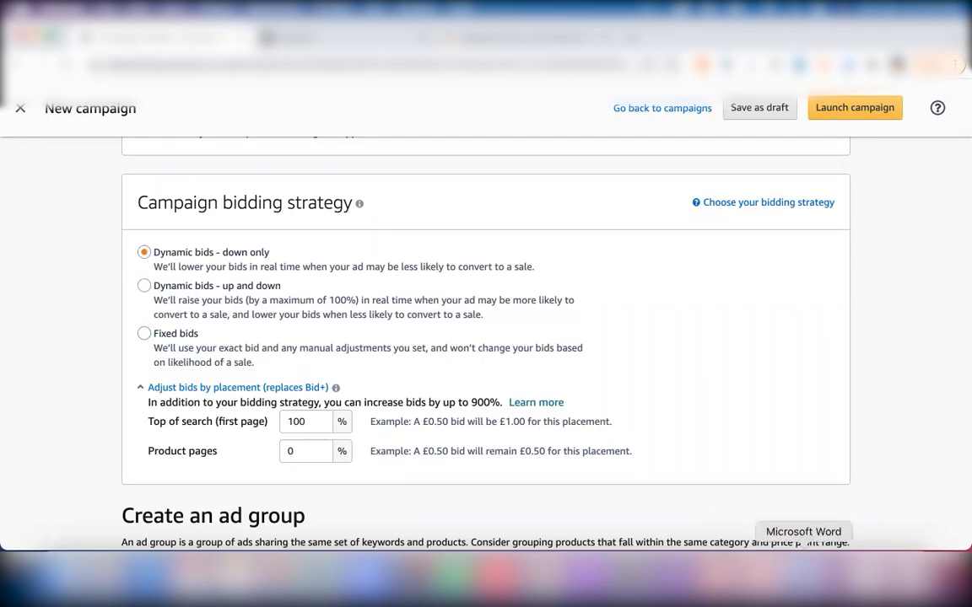
Switch to the Microsoft Word notes and add the line "Bid depends on placement" below the Exact match note
{"action": "left_click", "coordinate": [803, 582]}
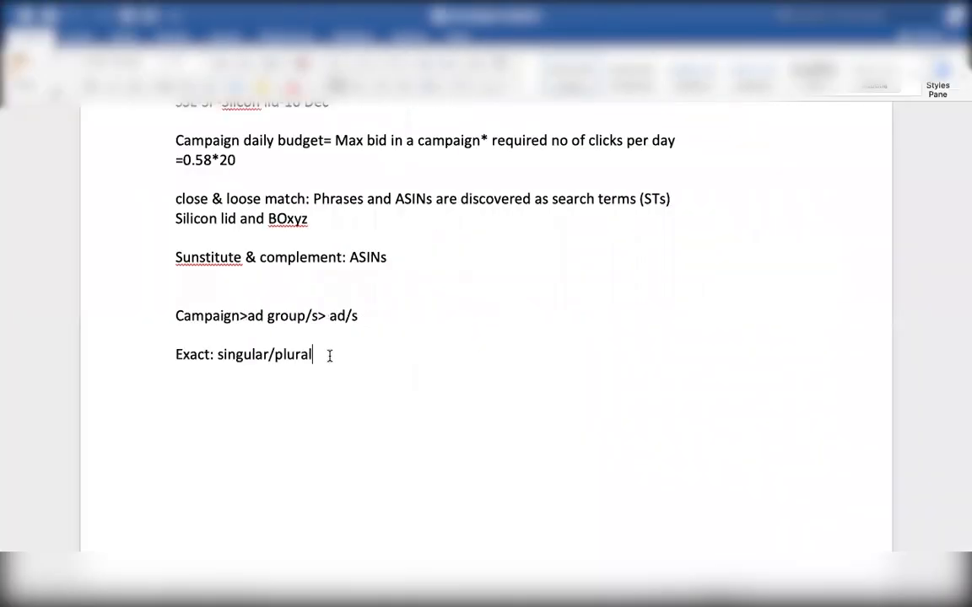
{"action": "key", "text": "Return"}
{"action": "key", "text": "Return"}
{"action": "type", "text": "Bid "}
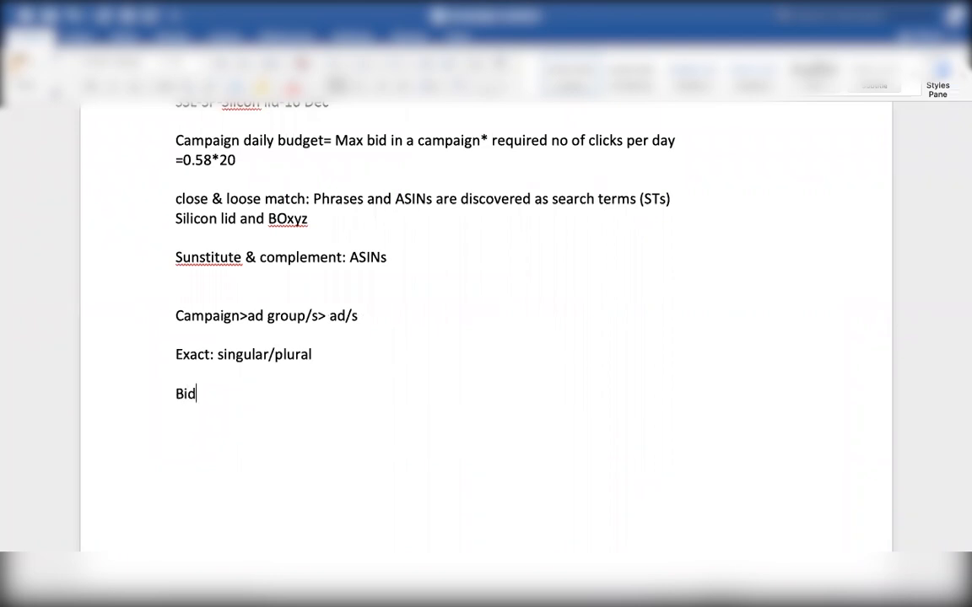
{"action": "type", "text": "depends on "}
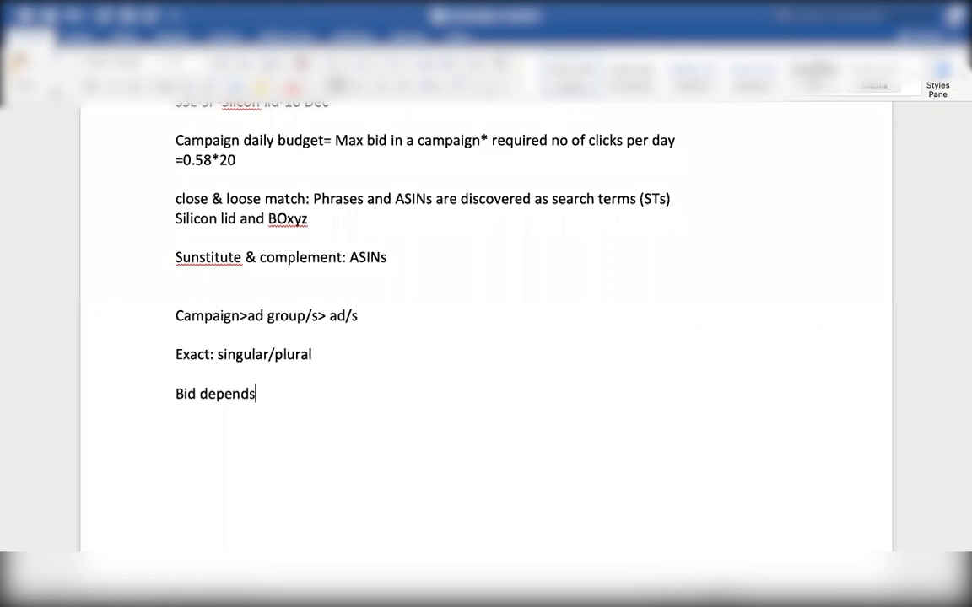
{"action": "type", "text": "placement"}
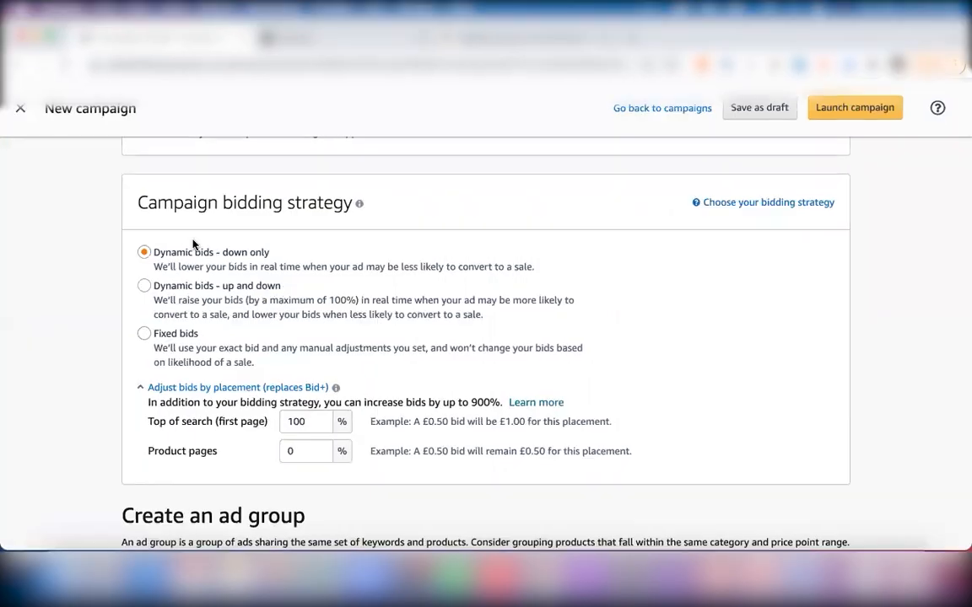
Return to the campaign builder and compare the dynamic bidding options with the bids set for the targeted product and categories
{"action": "left_click", "coordinate": [254, 269]}
{"action": "scroll", "coordinate": [235, 321], "scroll_direction": "up", "scroll_amount": 5}
{"action": "scroll", "coordinate": [236, 319], "scroll_direction": "down", "scroll_amount": 10}
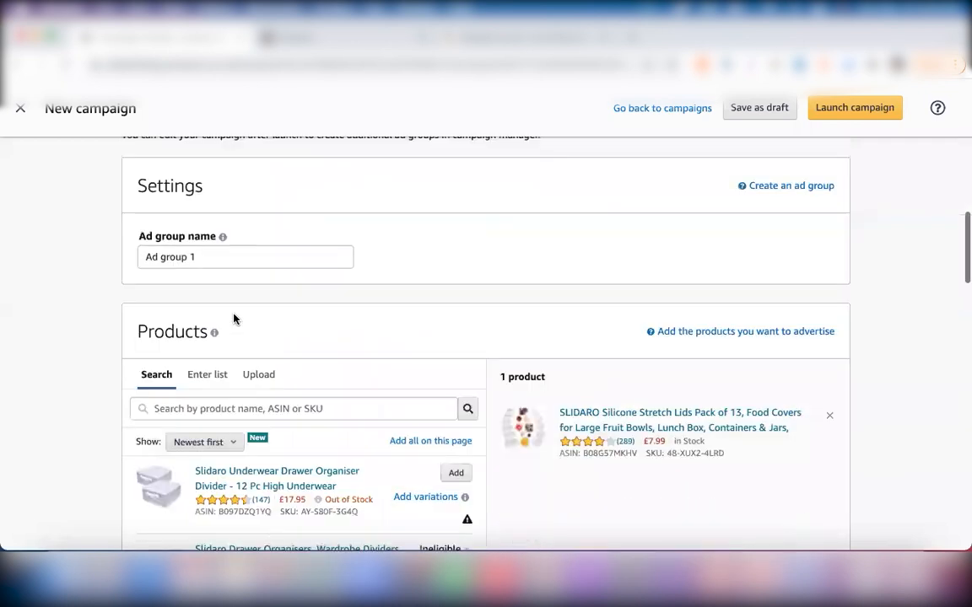
{"action": "scroll", "coordinate": [234, 319], "scroll_direction": "down", "scroll_amount": 10}
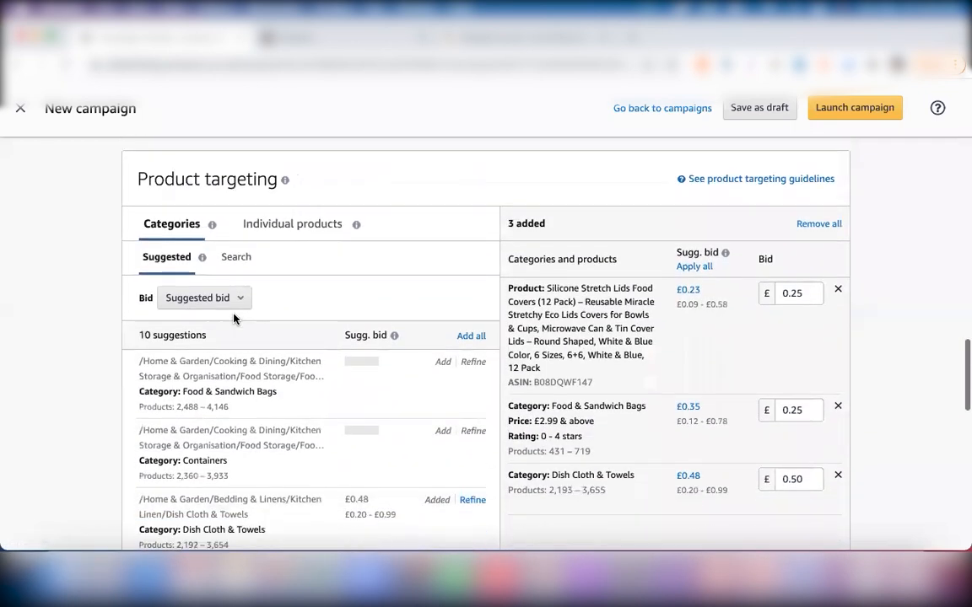
{"action": "scroll", "coordinate": [234, 319], "scroll_direction": "down", "scroll_amount": 3}
{"action": "scroll", "coordinate": [233, 316], "scroll_direction": "up", "scroll_amount": 2}
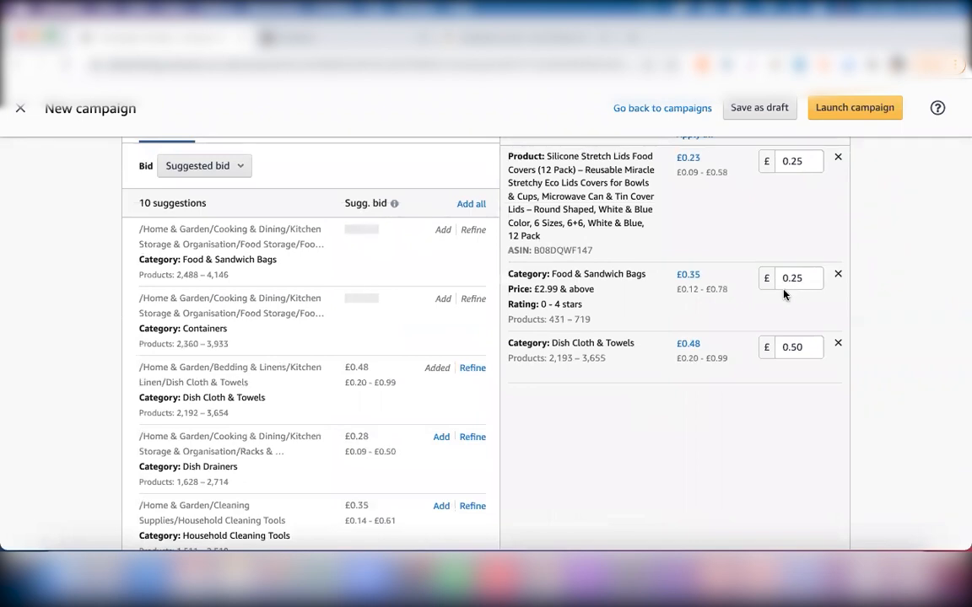
{"action": "scroll", "coordinate": [453, 279], "scroll_direction": "up", "scroll_amount": 7}
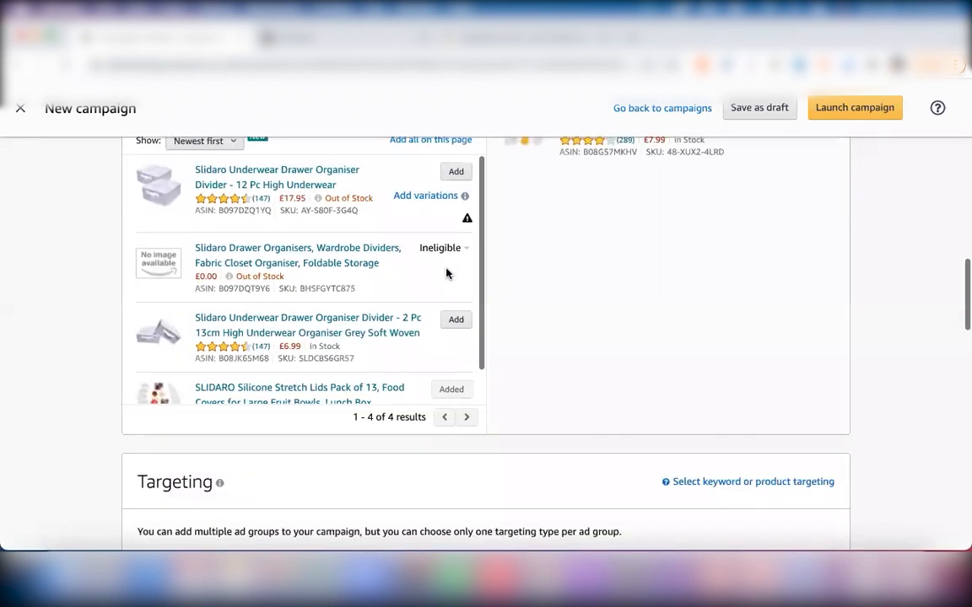
{"action": "scroll", "coordinate": [446, 272], "scroll_direction": "up", "scroll_amount": 10}
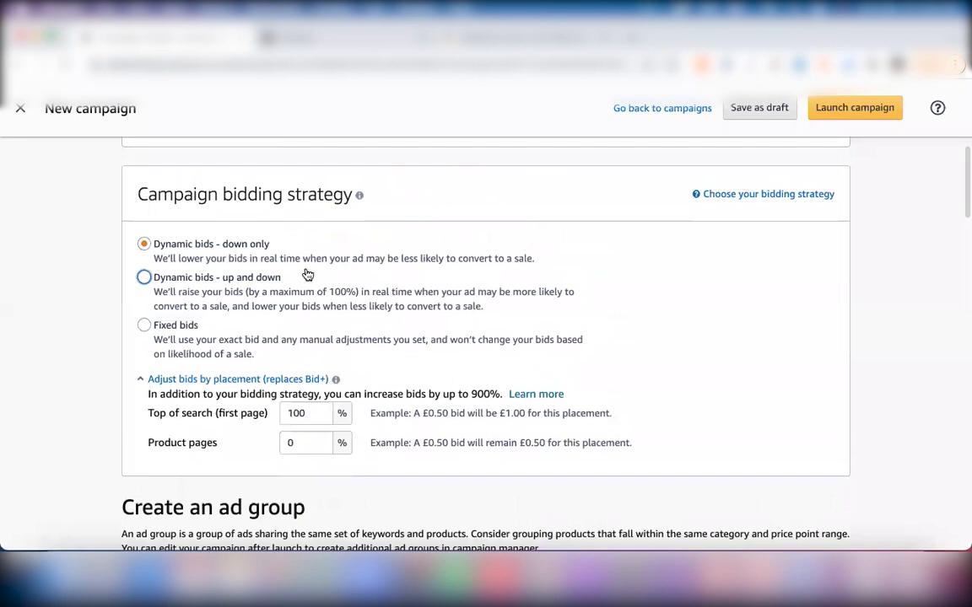
{"action": "scroll", "coordinate": [333, 282], "scroll_direction": "down", "scroll_amount": 15}
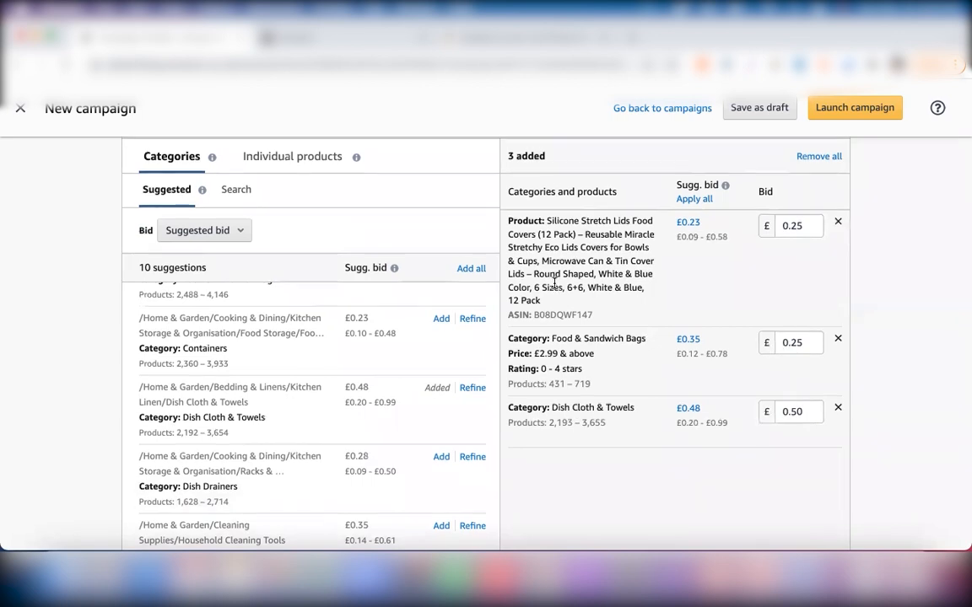
{"action": "scroll", "coordinate": [609, 321], "scroll_direction": "up", "scroll_amount": 1}
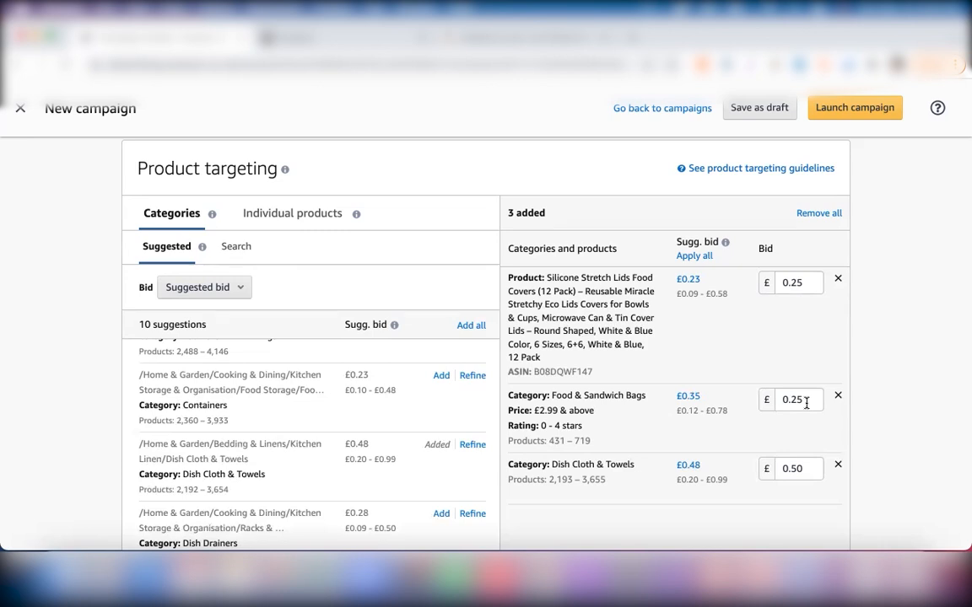
{"action": "scroll", "coordinate": [664, 294], "scroll_direction": "up", "scroll_amount": 1}
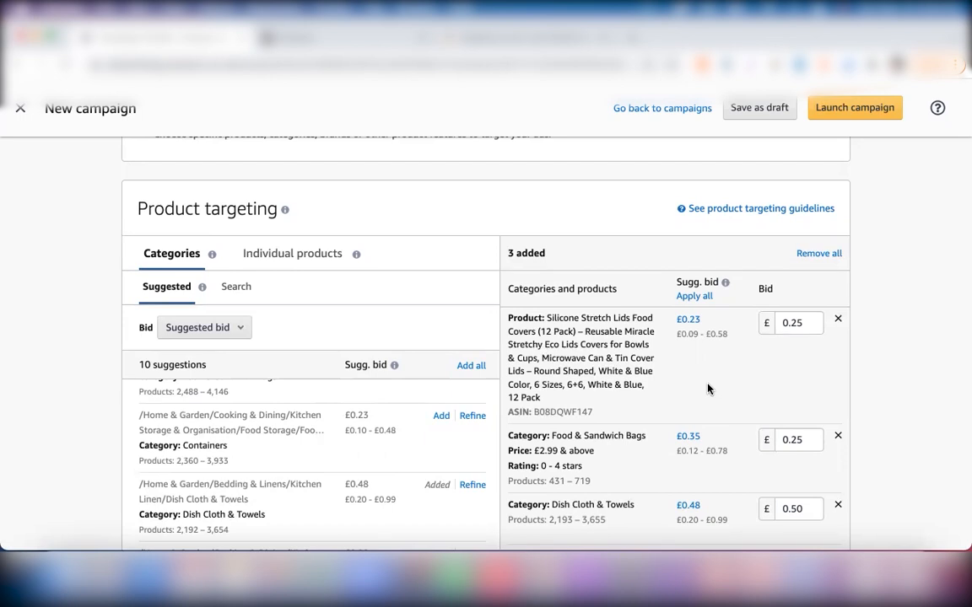
{"action": "scroll", "coordinate": [708, 392], "scroll_direction": "up", "scroll_amount": 1}
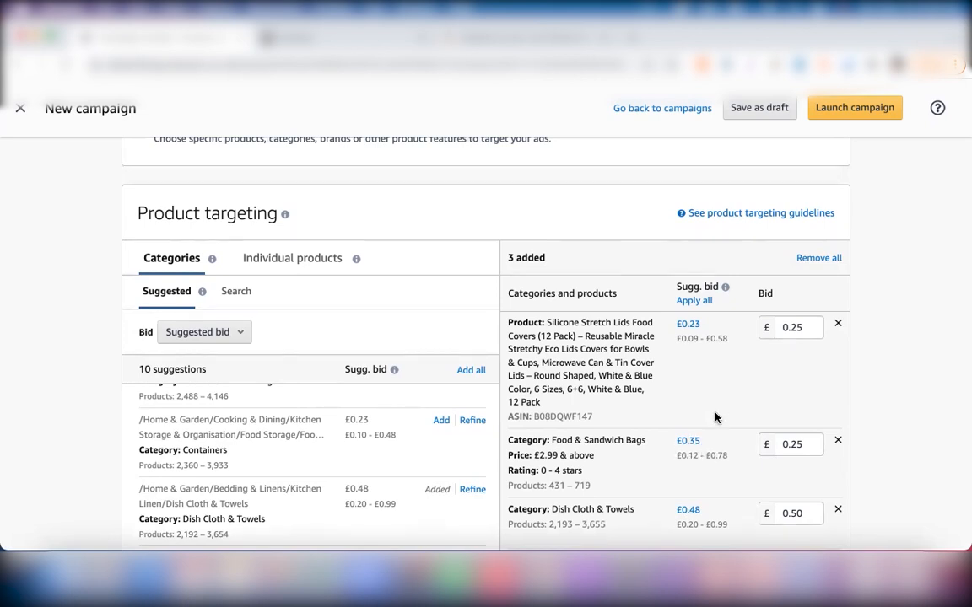
Review the Fixed bids option and the top-of-search and product-page adjustments against the individual target bids
{"action": "scroll", "coordinate": [715, 417], "scroll_direction": "up", "scroll_amount": 5}
{"action": "scroll", "coordinate": [715, 417], "scroll_direction": "down", "scroll_amount": 1}
{"action": "scroll", "coordinate": [716, 417], "scroll_direction": "up", "scroll_amount": 10}
{"action": "scroll", "coordinate": [569, 336], "scroll_direction": "up", "scroll_amount": 5}
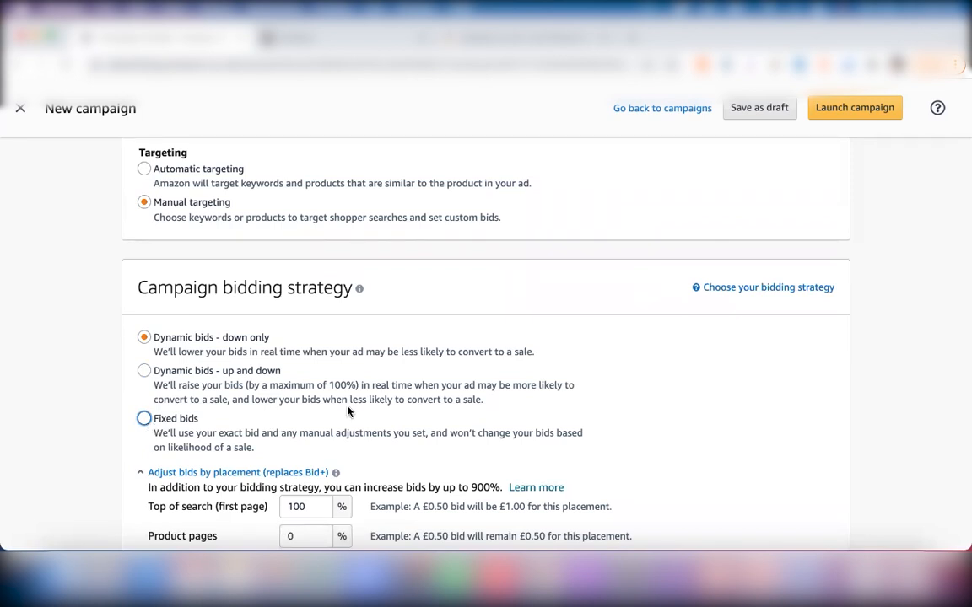
{"action": "scroll", "coordinate": [348, 411], "scroll_direction": "down", "scroll_amount": 3}
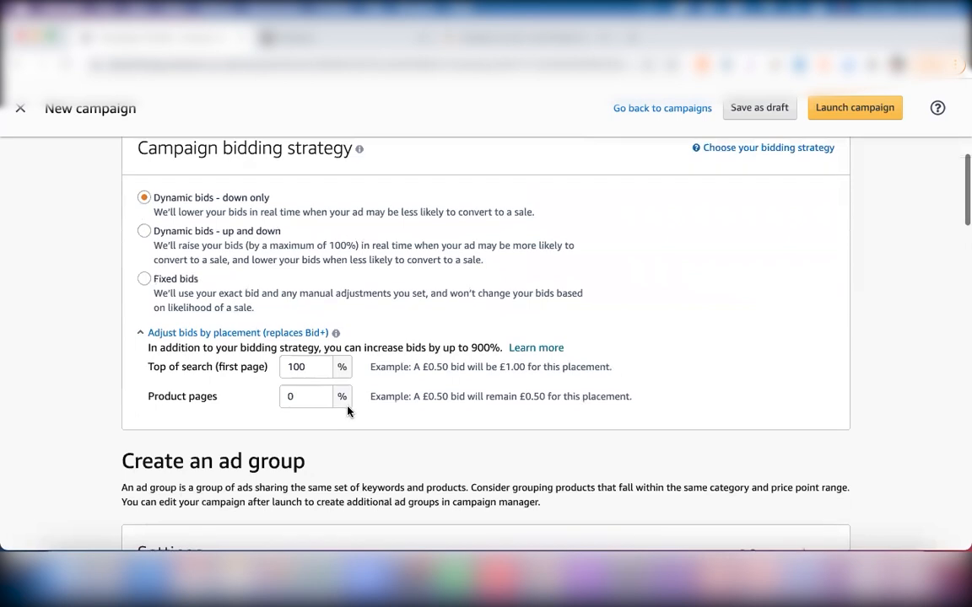
{"action": "scroll", "coordinate": [347, 411], "scroll_direction": "down", "scroll_amount": 12}
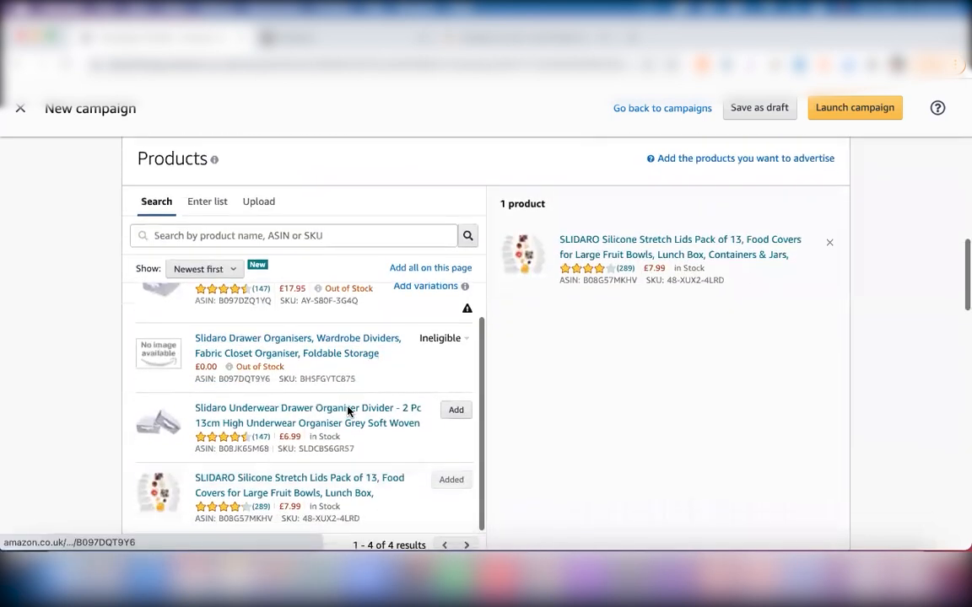
{"action": "scroll", "coordinate": [348, 411], "scroll_direction": "down", "scroll_amount": 5}
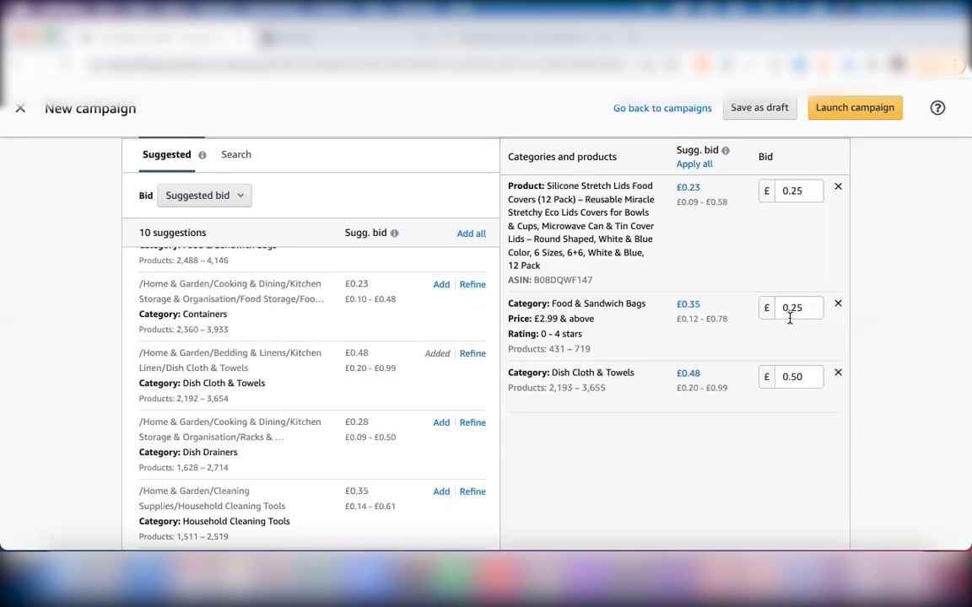
{"action": "scroll", "coordinate": [790, 319], "scroll_direction": "up", "scroll_amount": 10}
{"action": "scroll", "coordinate": [790, 322], "scroll_direction": "down", "scroll_amount": 10}
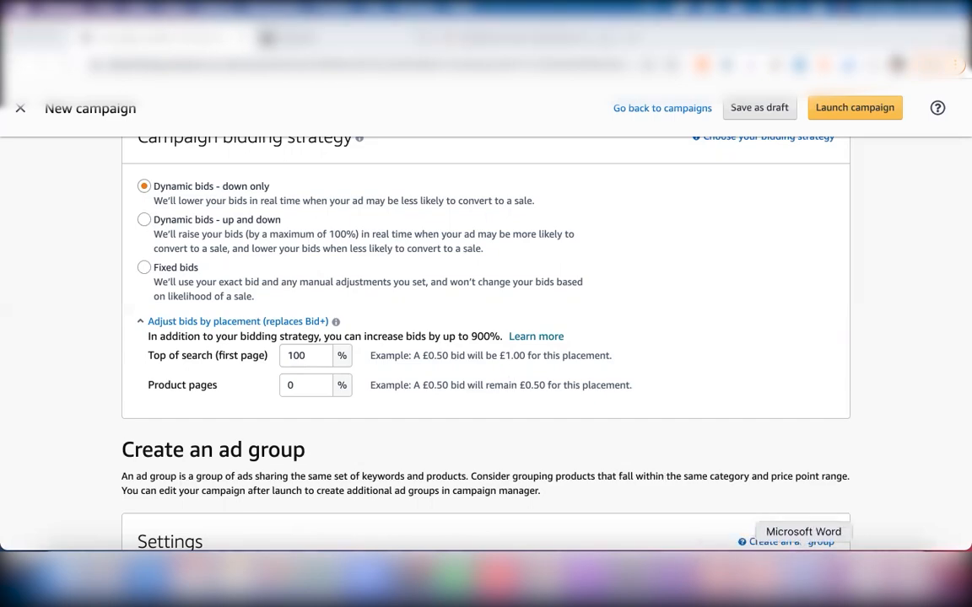
Switch to the Microsoft Word notes and start a new paragraph below "Bid depends on placement"
{"action": "left_click", "coordinate": [803, 576]}
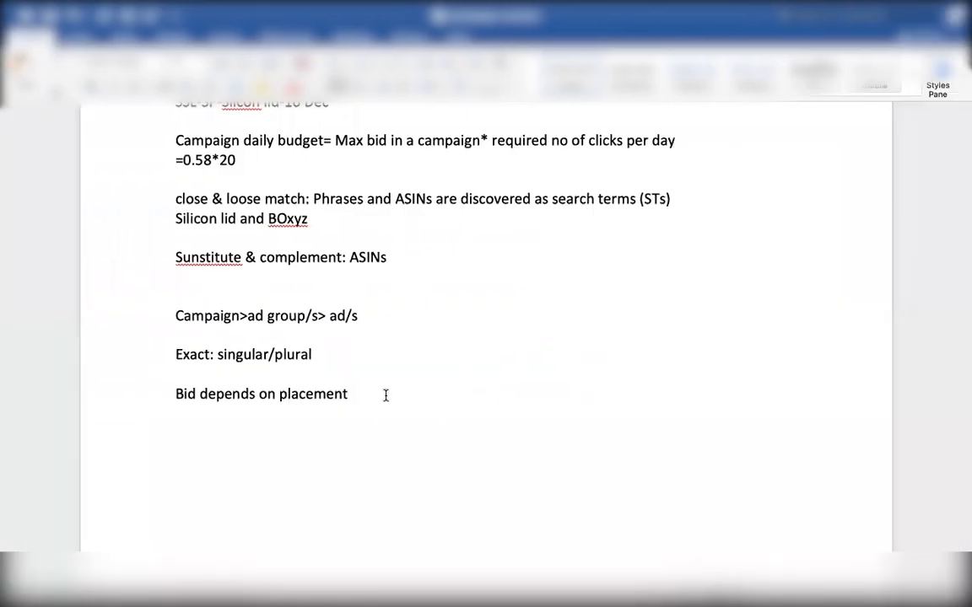
{"action": "key", "text": "Return"}
{"action": "key", "text": "Return"}
Return to the campaign builder and check the suggested and entered bids under Product targeting
{"action": "key", "text": "ctrl+Up"}
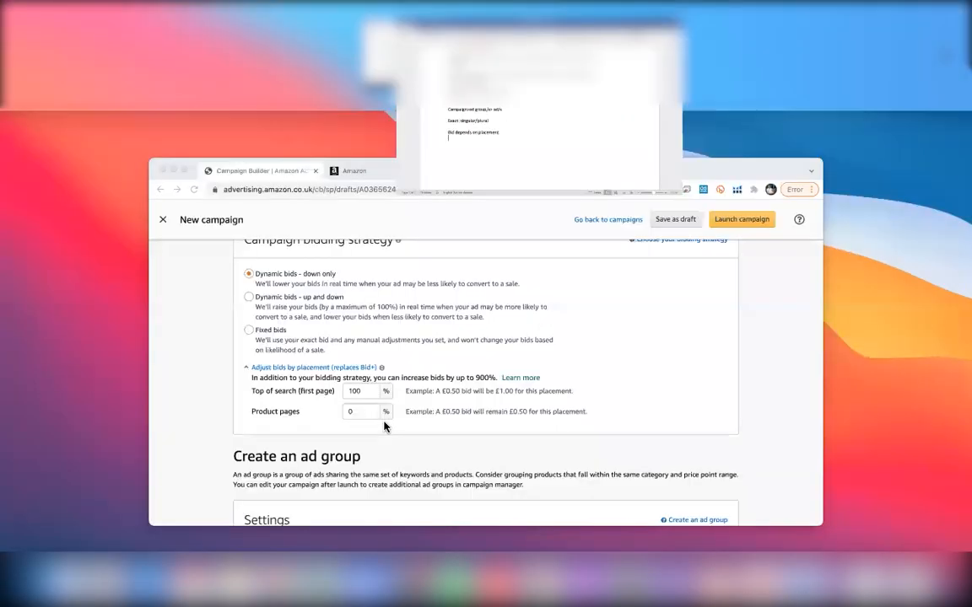
{"action": "left_click", "coordinate": [473, 287]}
{"action": "scroll", "coordinate": [635, 316], "scroll_direction": "down", "scroll_amount": 2}
{"action": "scroll", "coordinate": [635, 316], "scroll_direction": "down", "scroll_amount": 10}
{"action": "scroll", "coordinate": [636, 319], "scroll_direction": "down", "scroll_amount": 6}
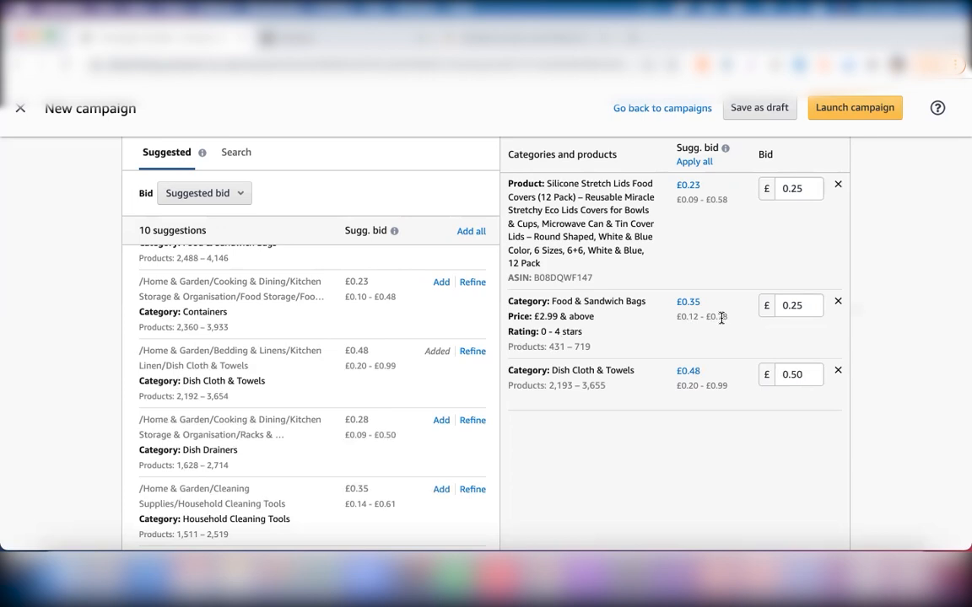
Switch to the Amazon.co.uk storefront and search for "stretch silicon lids"
{"action": "left_click", "coordinate": [468, 37]}
{"action": "left_click", "coordinate": [325, 103]}
{"action": "type", "text": "stretch"}
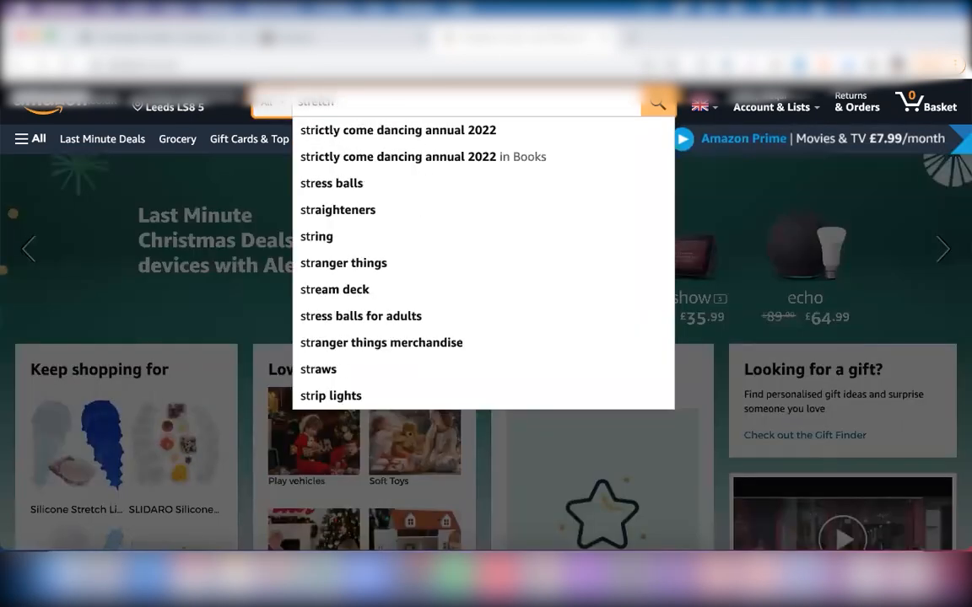
{"action": "type", "text": " silic"}
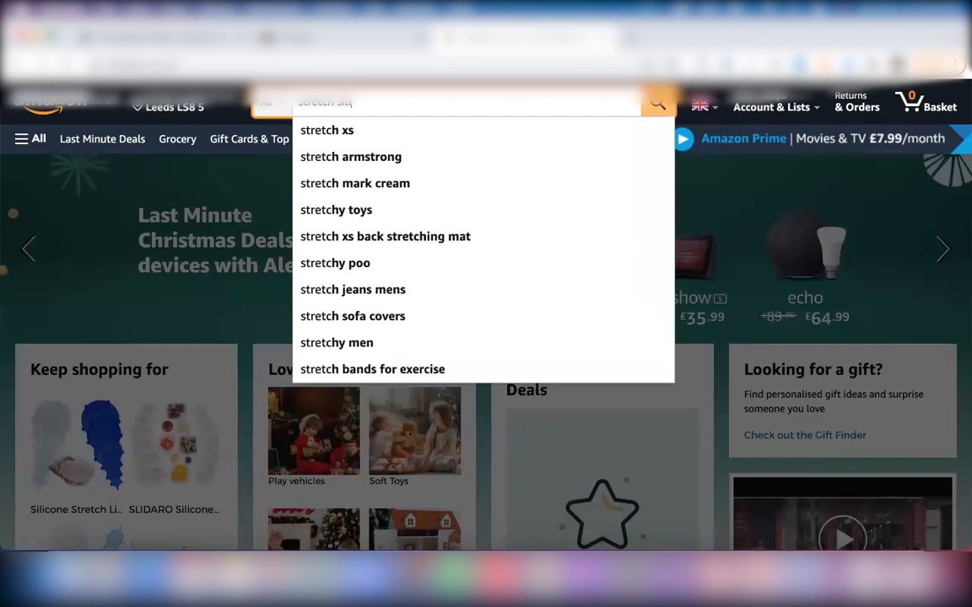
{"action": "type", "text": "on lids"}
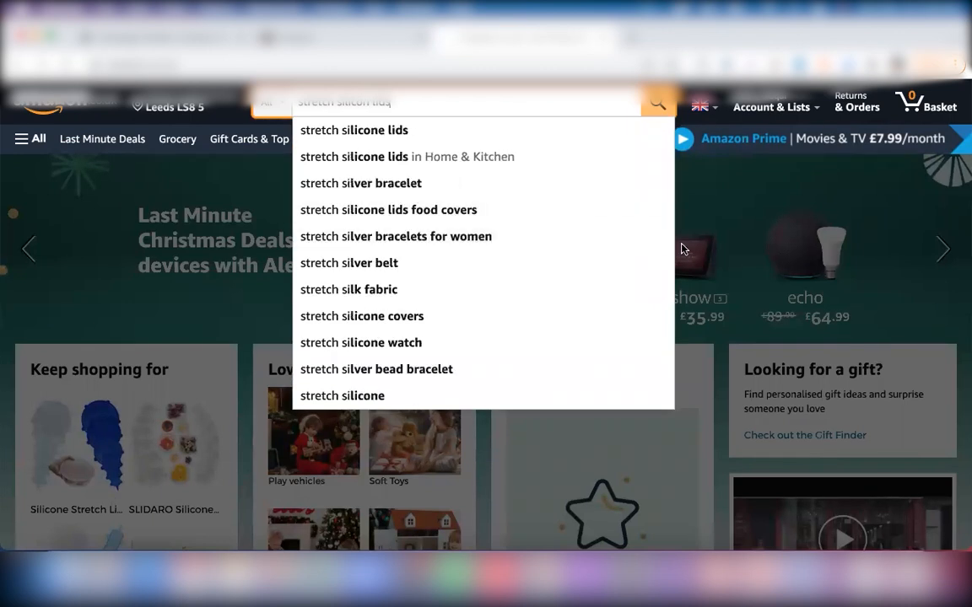
{"action": "key", "text": "Return"}
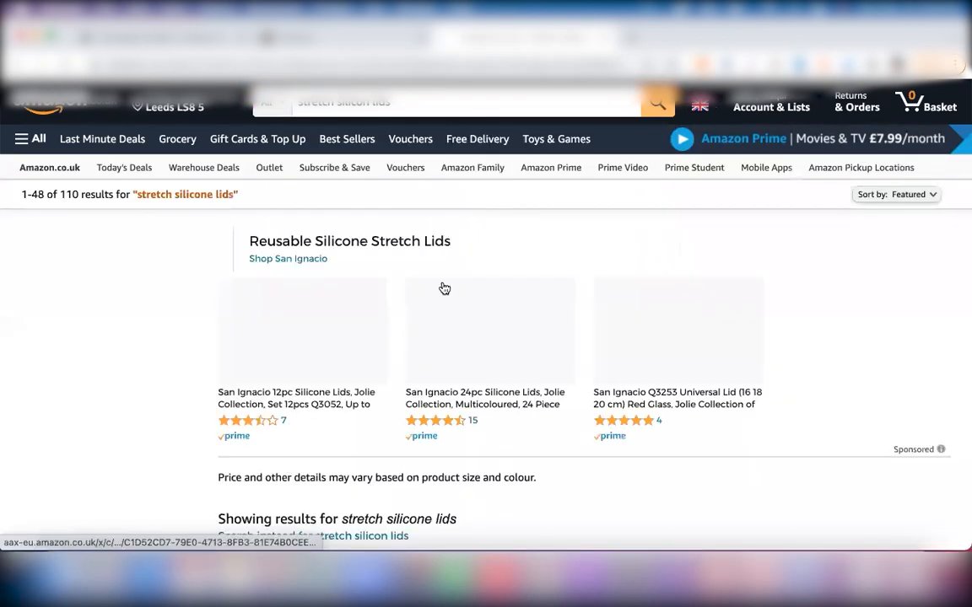
Examine the sponsored brand banner and the first row of sponsored products in the stretch silicone lids results
{"action": "scroll", "coordinate": [445, 289], "scroll_direction": "down", "scroll_amount": 5}
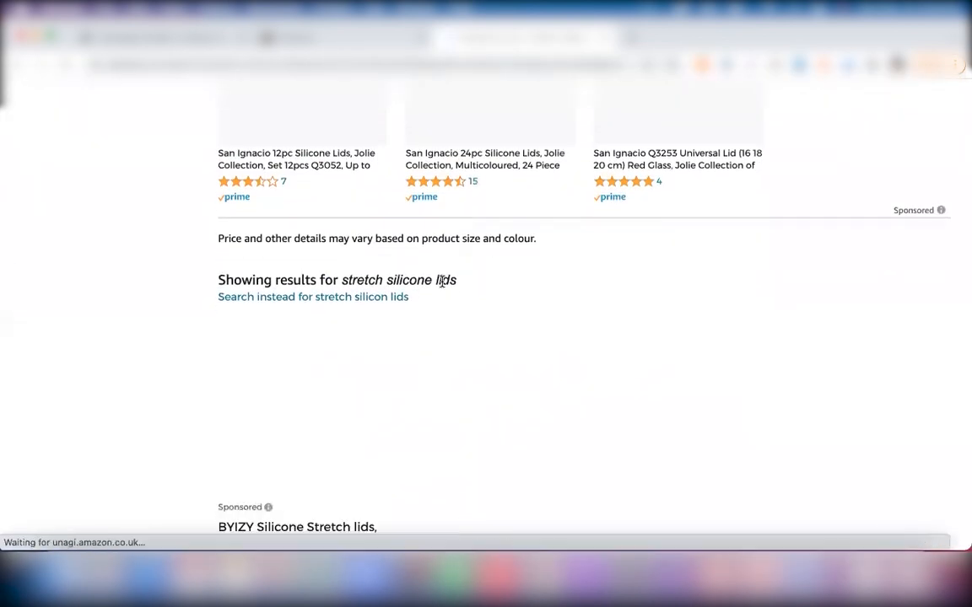
{"action": "scroll", "coordinate": [443, 288], "scroll_direction": "up", "scroll_amount": 5}
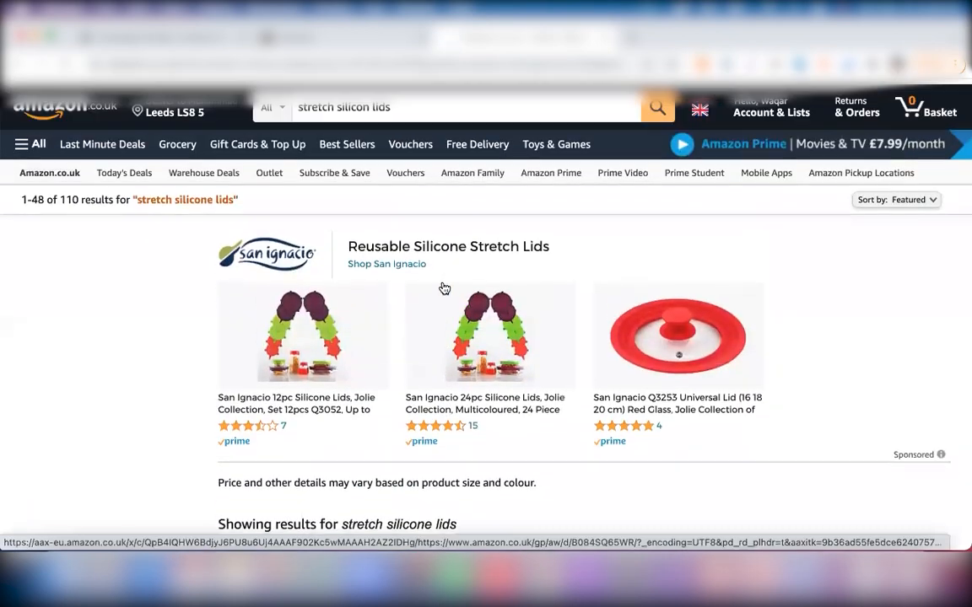
{"action": "scroll", "coordinate": [444, 288], "scroll_direction": "down", "scroll_amount": 3}
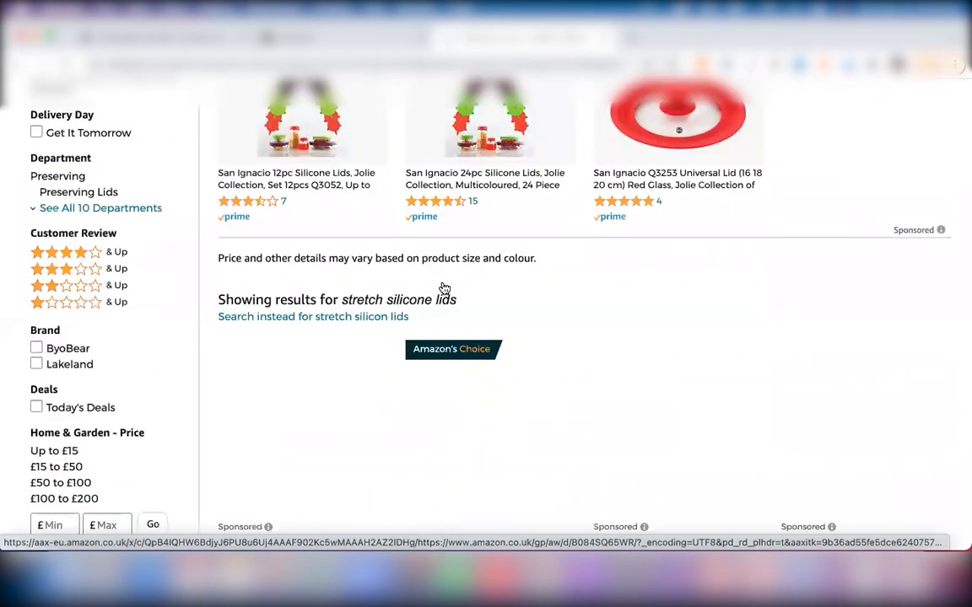
{"action": "scroll", "coordinate": [608, 235], "scroll_direction": "down", "scroll_amount": 2}
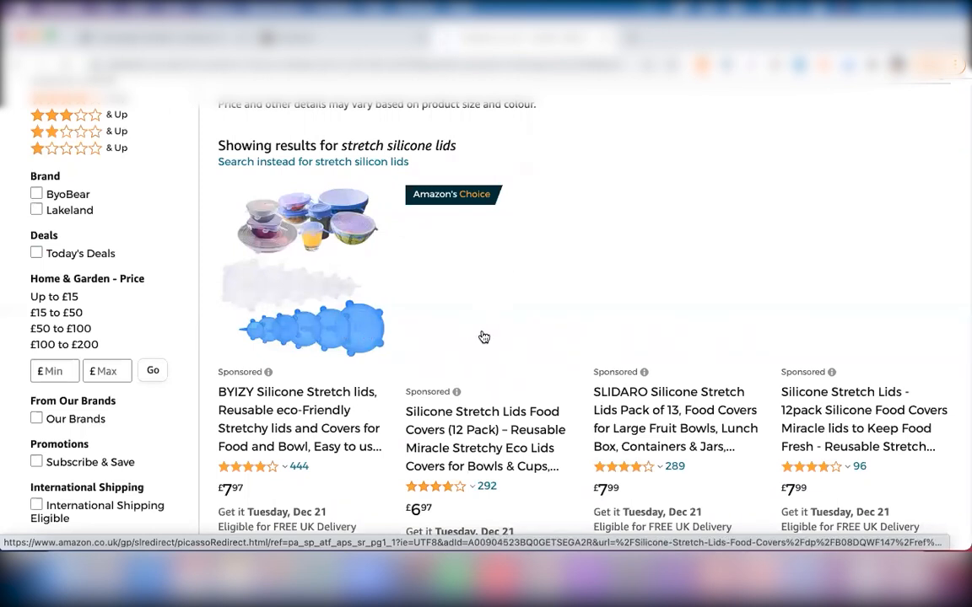
{"action": "scroll", "coordinate": [578, 344], "scroll_direction": "down", "scroll_amount": 1}
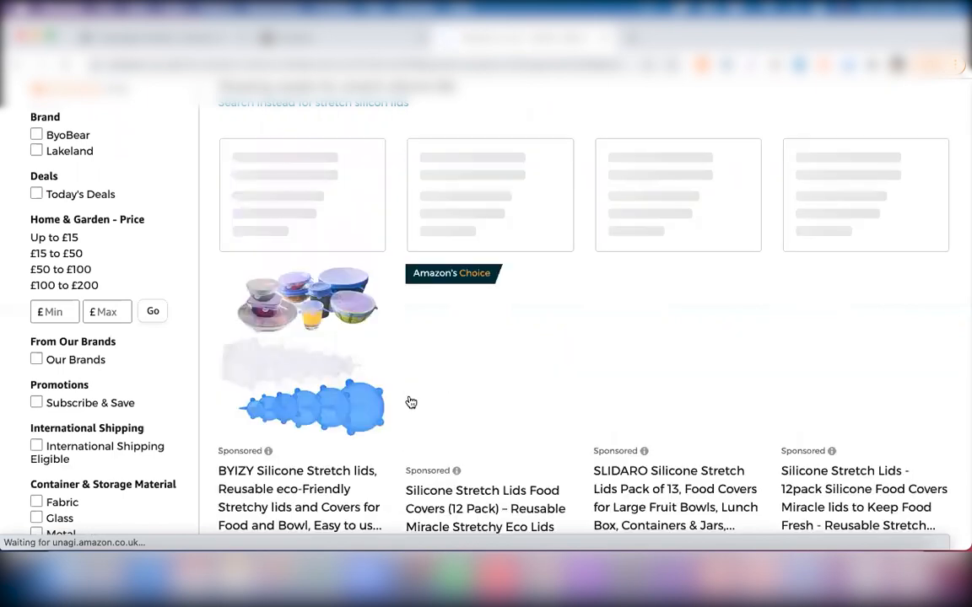
{"action": "scroll", "coordinate": [381, 404], "scroll_direction": "down", "scroll_amount": 2}
{"action": "scroll", "coordinate": [380, 402], "scroll_direction": "down", "scroll_amount": 1}
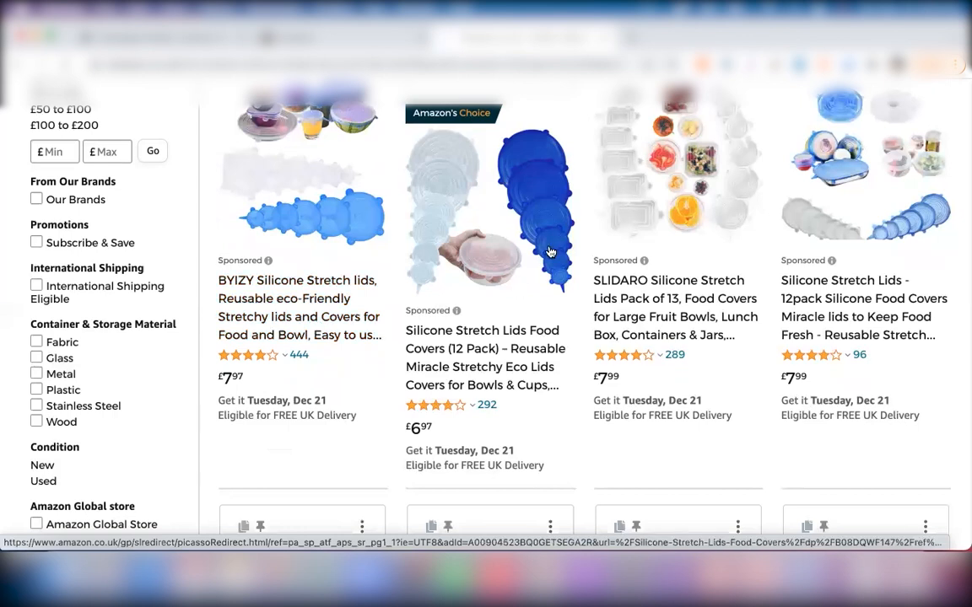
{"action": "left_click", "coordinate": [300, 266]}
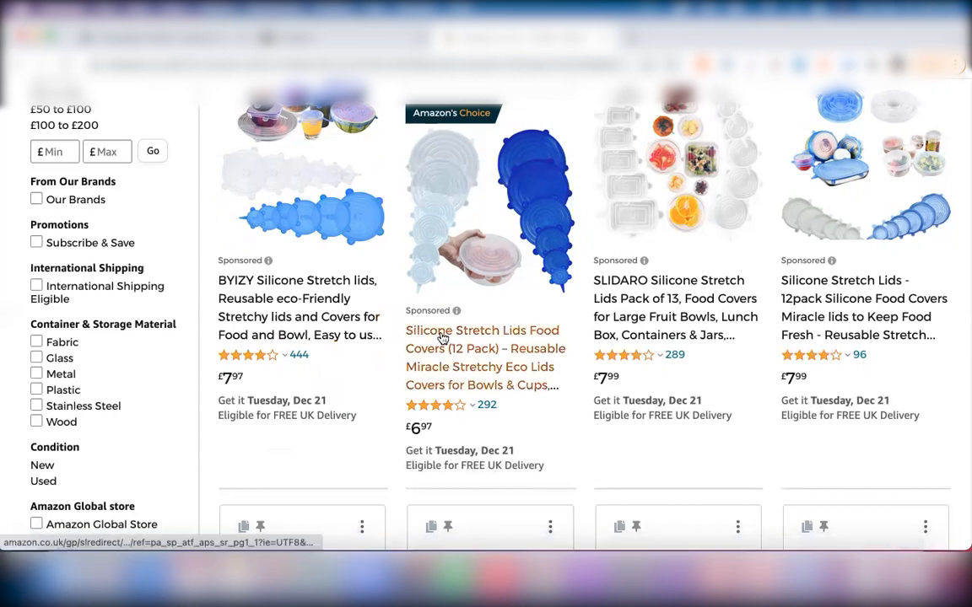
Compare the San Ignacio banner at the start of the results with the individual sponsored listings below it
{"action": "scroll", "coordinate": [443, 339], "scroll_direction": "up", "scroll_amount": 1}
{"action": "scroll", "coordinate": [443, 338], "scroll_direction": "up", "scroll_amount": 4}
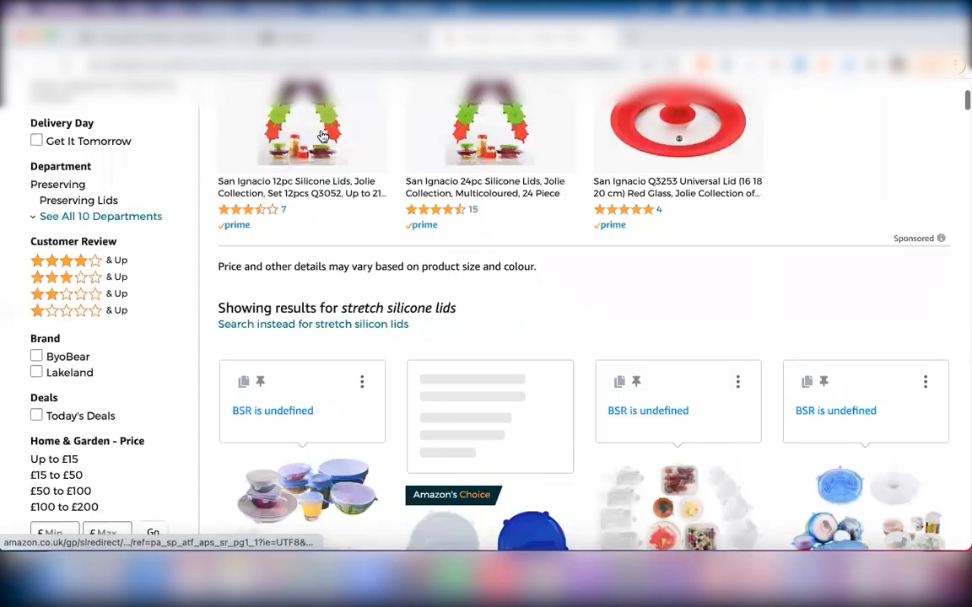
{"action": "scroll", "coordinate": [297, 98], "scroll_direction": "up", "scroll_amount": 3}
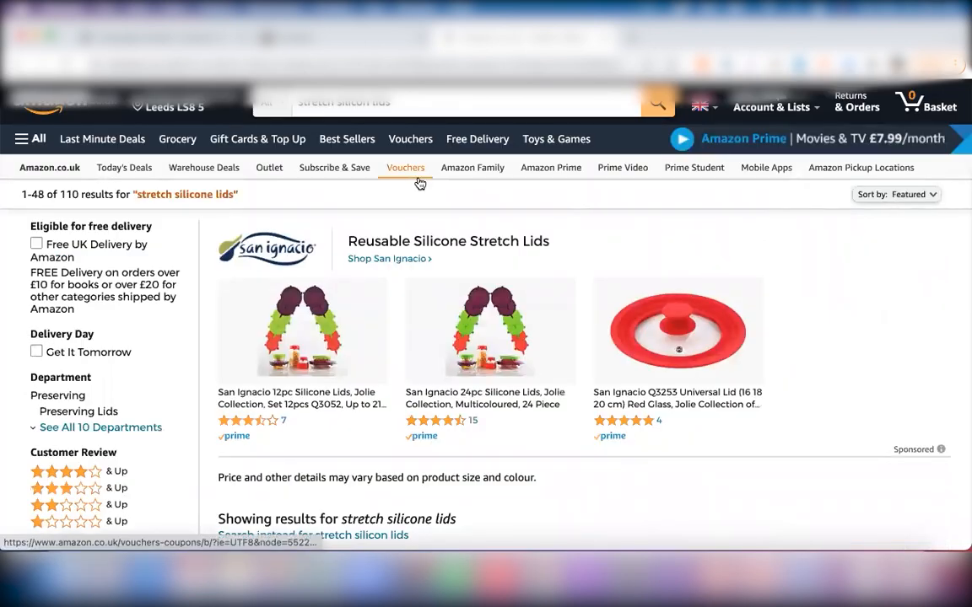
{"action": "scroll", "coordinate": [419, 184], "scroll_direction": "down", "scroll_amount": 5}
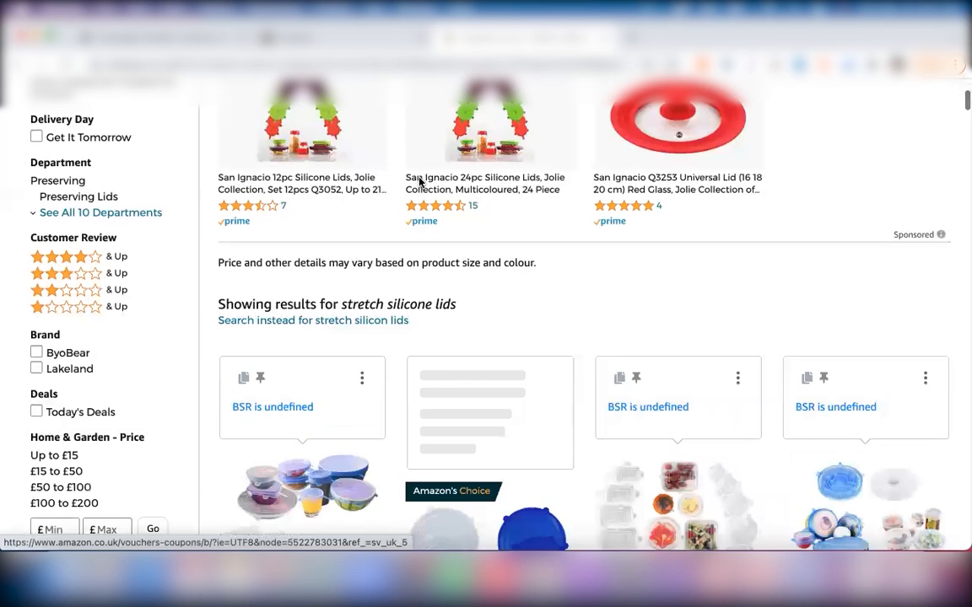
{"action": "scroll", "coordinate": [419, 183], "scroll_direction": "down", "scroll_amount": 7}
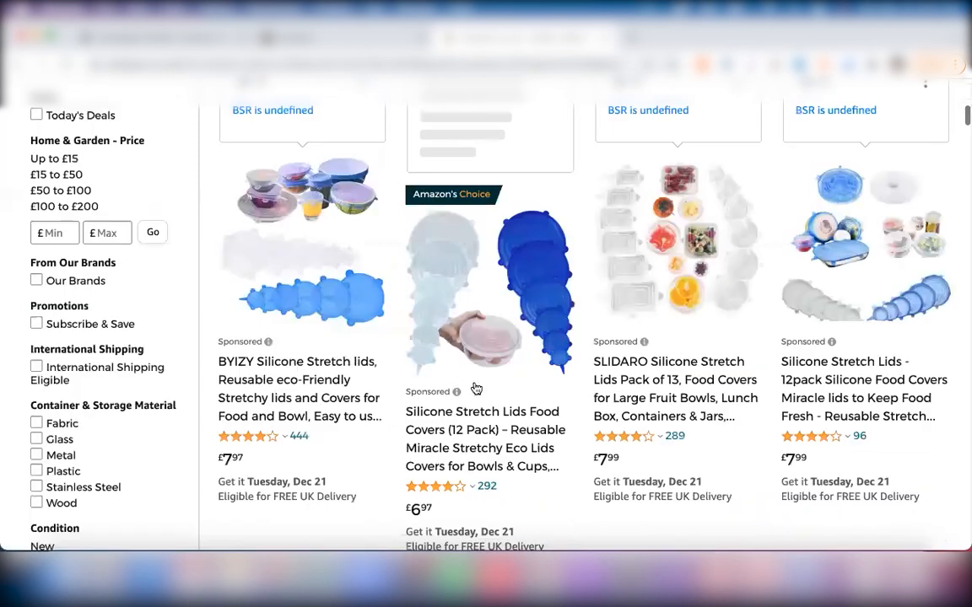
{"action": "scroll", "coordinate": [375, 331], "scroll_direction": "down", "scroll_amount": 1}
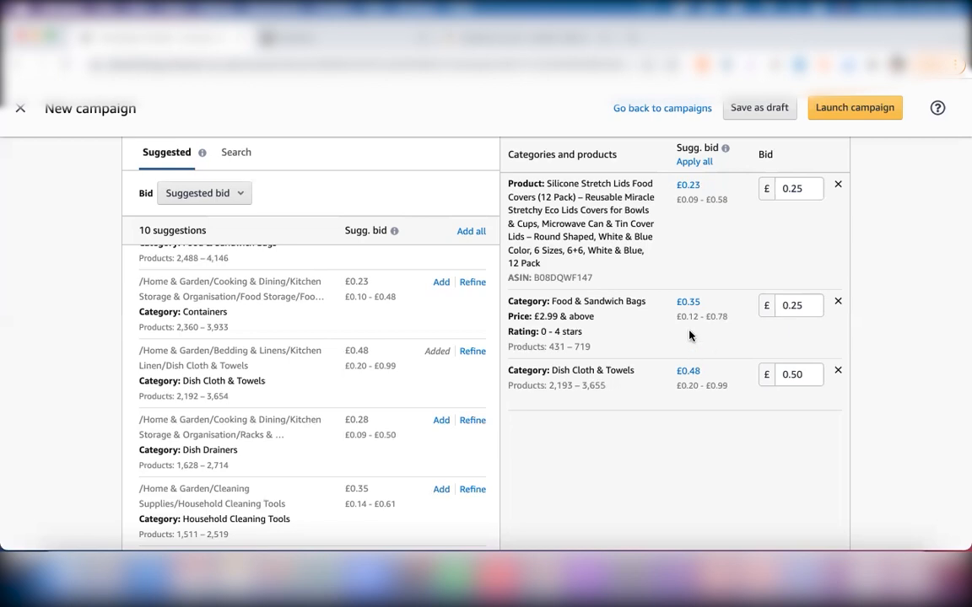
In the campaign builder, check the Food & Sandwich Bags category bid and review the Dynamic bids - down only strategy
{"action": "left_click", "coordinate": [805, 302]}
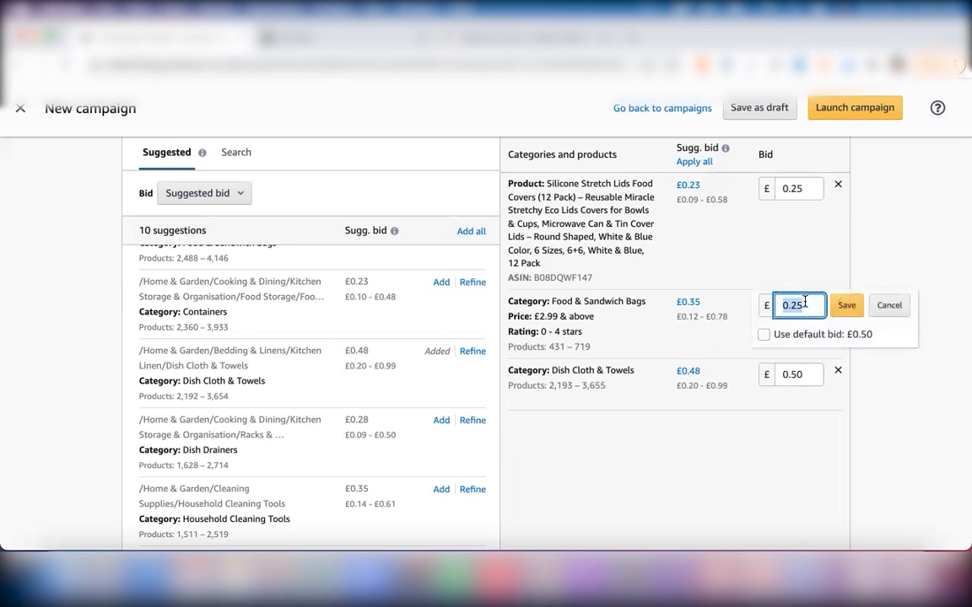
{"action": "left_click", "coordinate": [752, 241]}
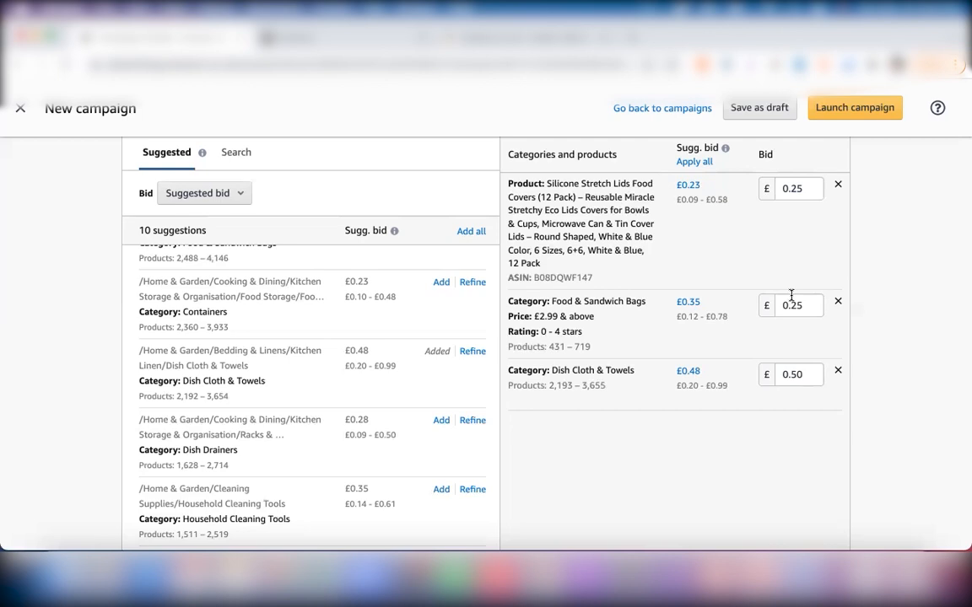
{"action": "scroll", "coordinate": [761, 274], "scroll_direction": "up", "scroll_amount": 2}
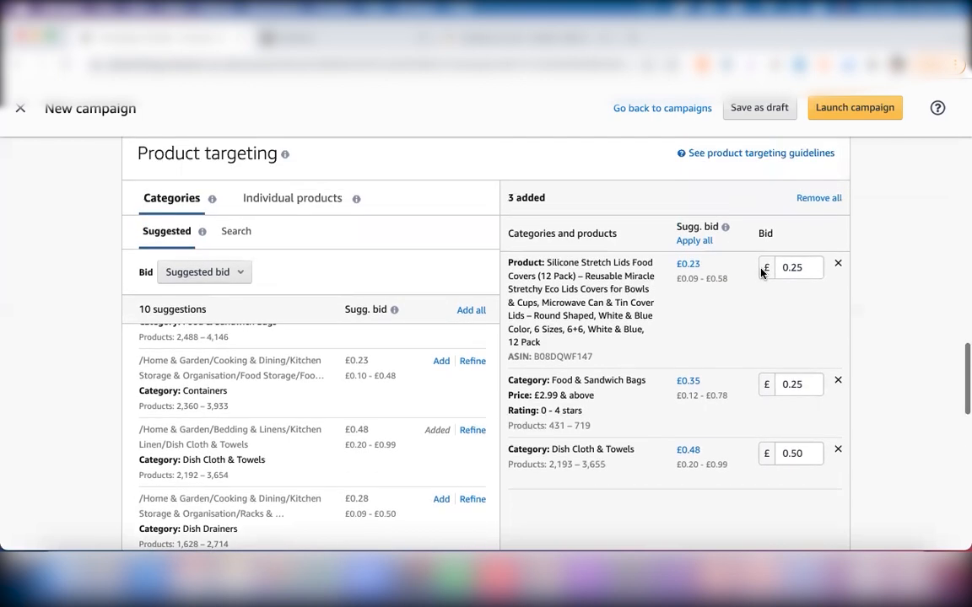
{"action": "scroll", "coordinate": [761, 273], "scroll_direction": "up", "scroll_amount": 10}
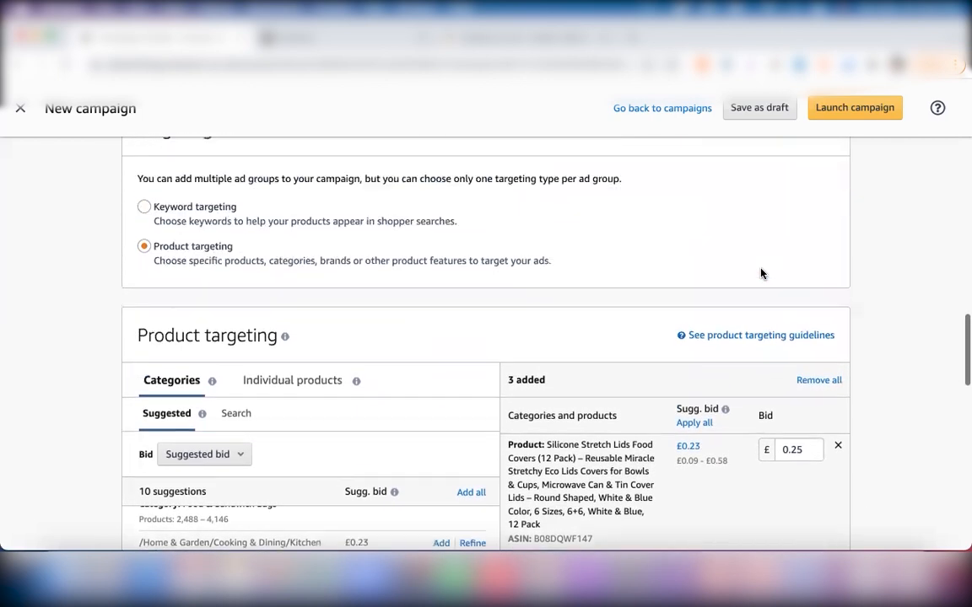
{"action": "scroll", "coordinate": [760, 273], "scroll_direction": "up", "scroll_amount": 10}
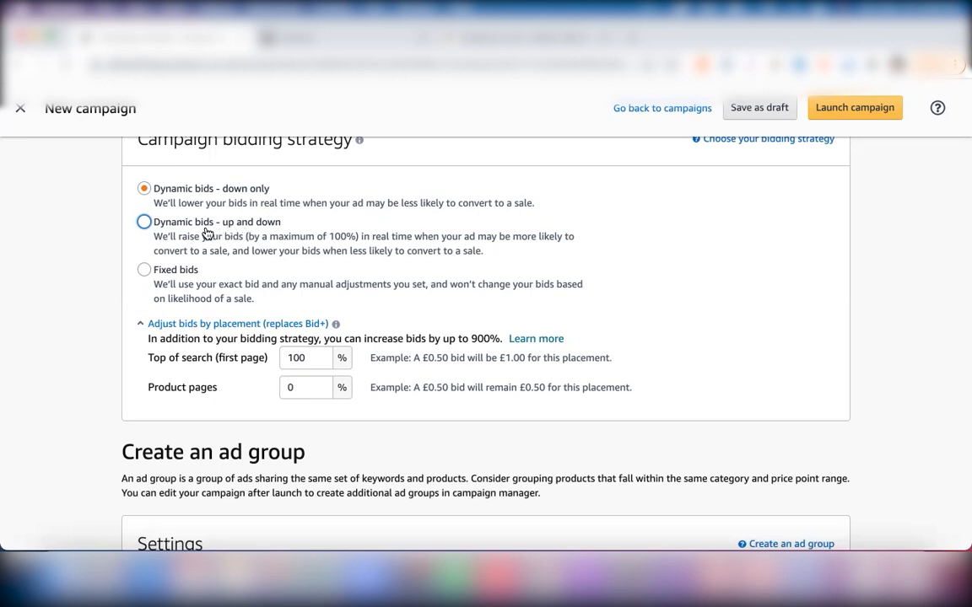
{"action": "left_click", "coordinate": [182, 194]}
Switch to the Amazon search results and examine the first row of sponsored lids as top-of-search placements
{"action": "left_click", "coordinate": [520, 39]}
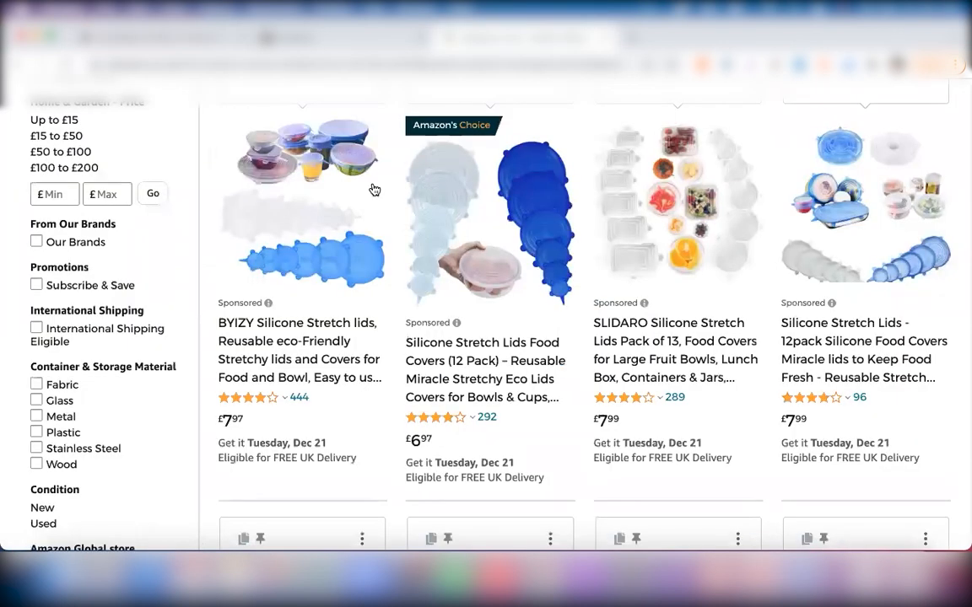
{"action": "scroll", "coordinate": [453, 287], "scroll_direction": "down", "scroll_amount": 3}
{"action": "scroll", "coordinate": [453, 288], "scroll_direction": "down", "scroll_amount": 1}
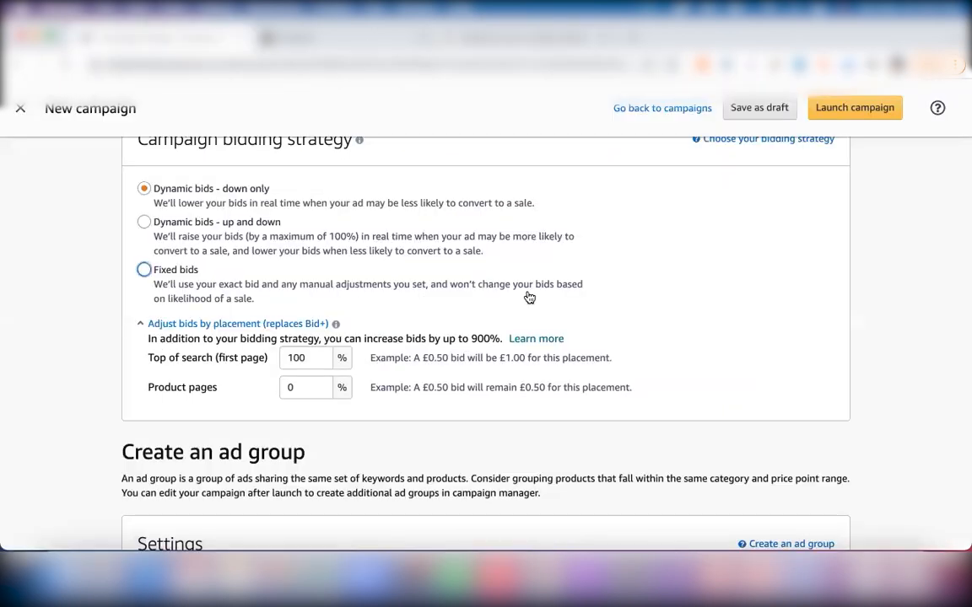
Return to the campaign builder and compare the product targeting bids with the placement adjustments
{"action": "scroll", "coordinate": [527, 295], "scroll_direction": "down", "scroll_amount": 10}
{"action": "scroll", "coordinate": [528, 295], "scroll_direction": "down", "scroll_amount": 5}
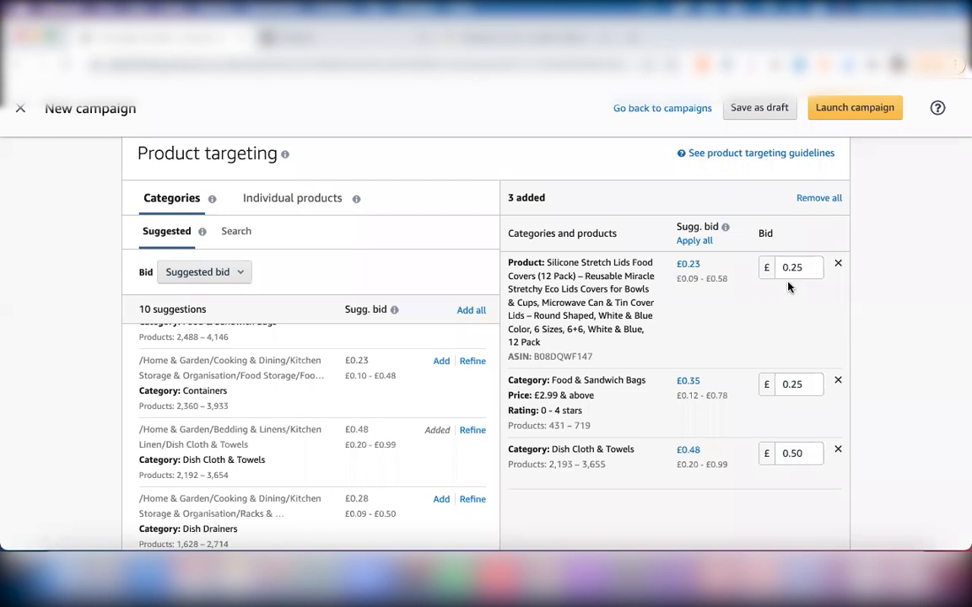
{"action": "scroll", "coordinate": [478, 195], "scroll_direction": "up", "scroll_amount": 5}
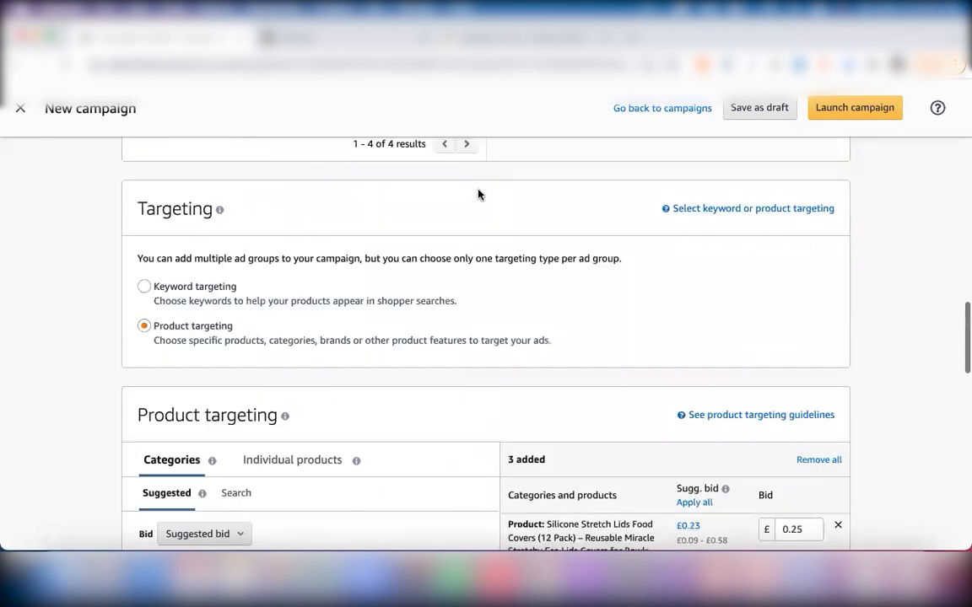
{"action": "scroll", "coordinate": [478, 194], "scroll_direction": "up", "scroll_amount": 10}
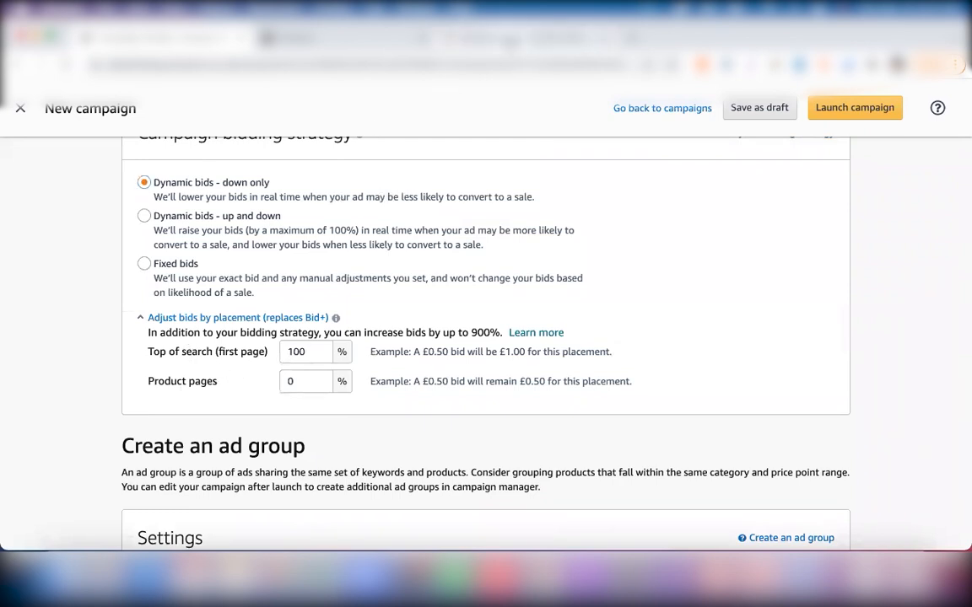
Switch to the Amazon search results and compare the sponsored row with the non-sponsored listings beneath it
{"action": "left_click", "coordinate": [460, 41]}
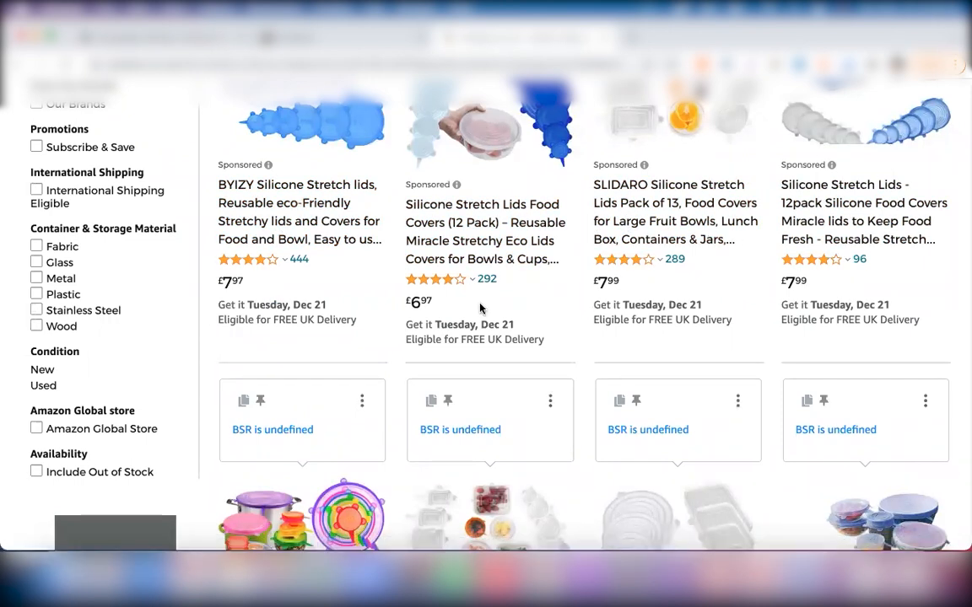
{"action": "scroll", "coordinate": [480, 309], "scroll_direction": "down", "scroll_amount": 5}
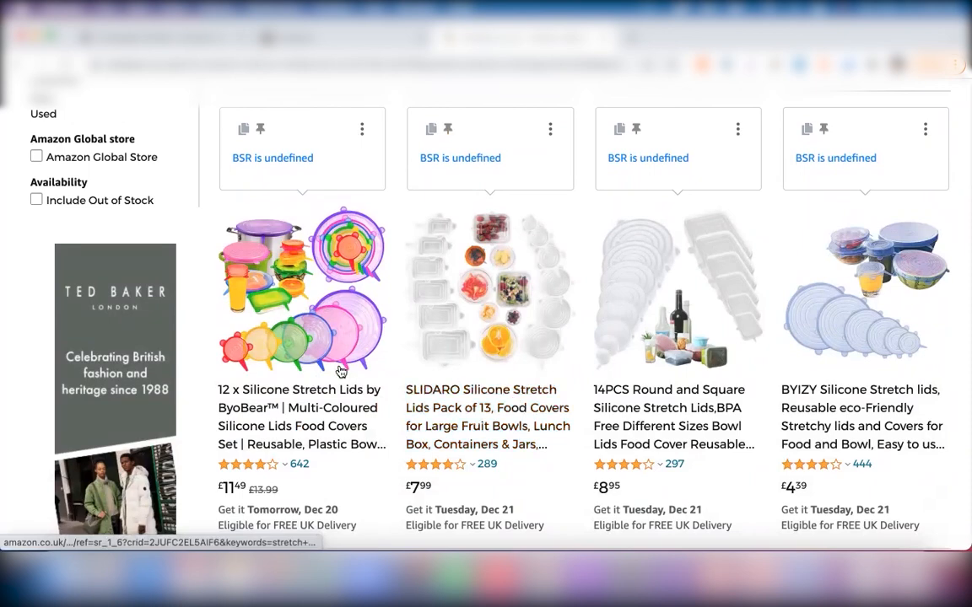
{"action": "scroll", "coordinate": [335, 301], "scroll_direction": "up", "scroll_amount": 1}
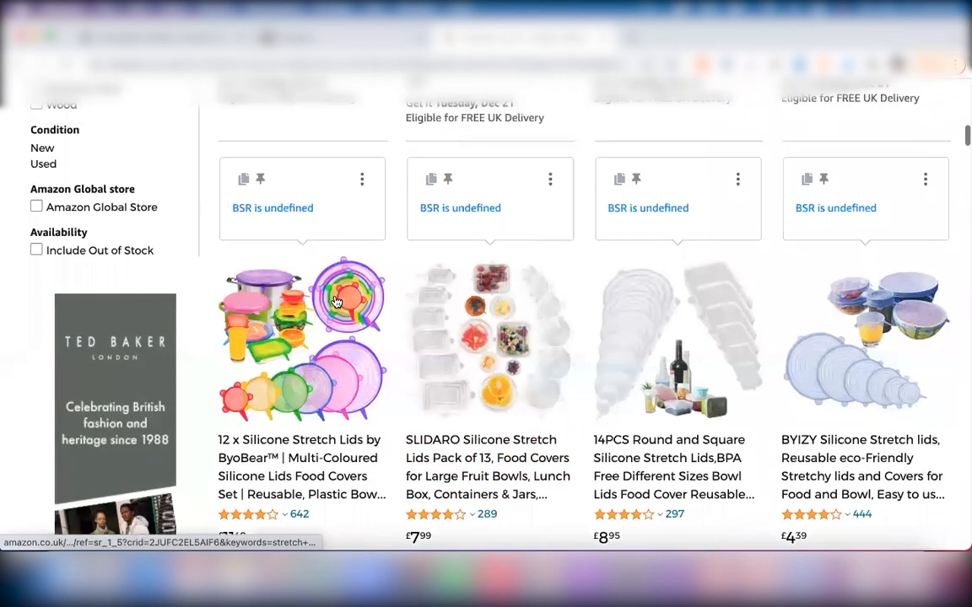
{"action": "scroll", "coordinate": [335, 301], "scroll_direction": "up", "scroll_amount": 10}
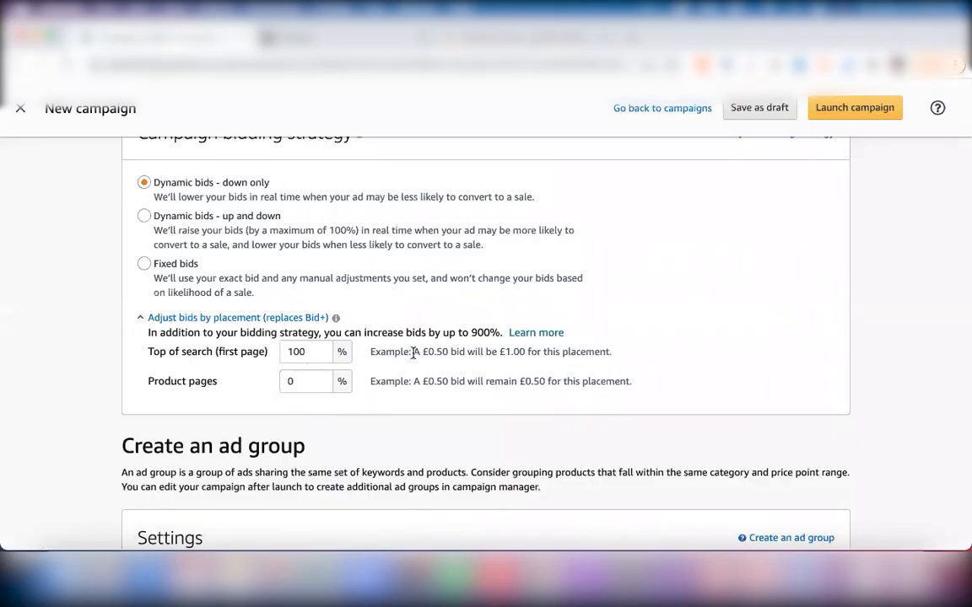
Return to the campaign builder and review the top-of-search and product-page adjustments alongside the three bidding strategies
{"action": "scroll", "coordinate": [413, 352], "scroll_direction": "down", "scroll_amount": 1}
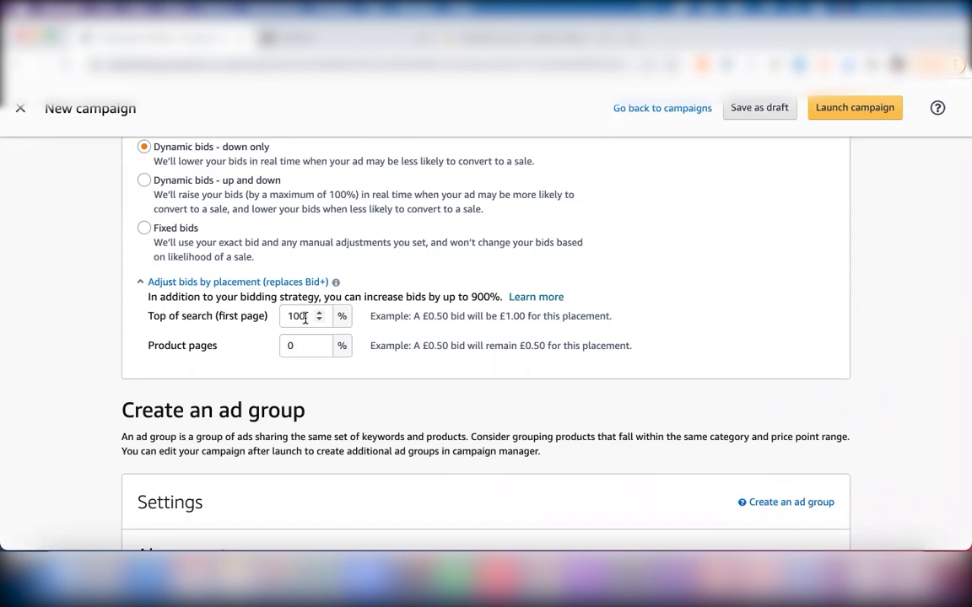
{"action": "scroll", "coordinate": [462, 359], "scroll_direction": "down", "scroll_amount": 1}
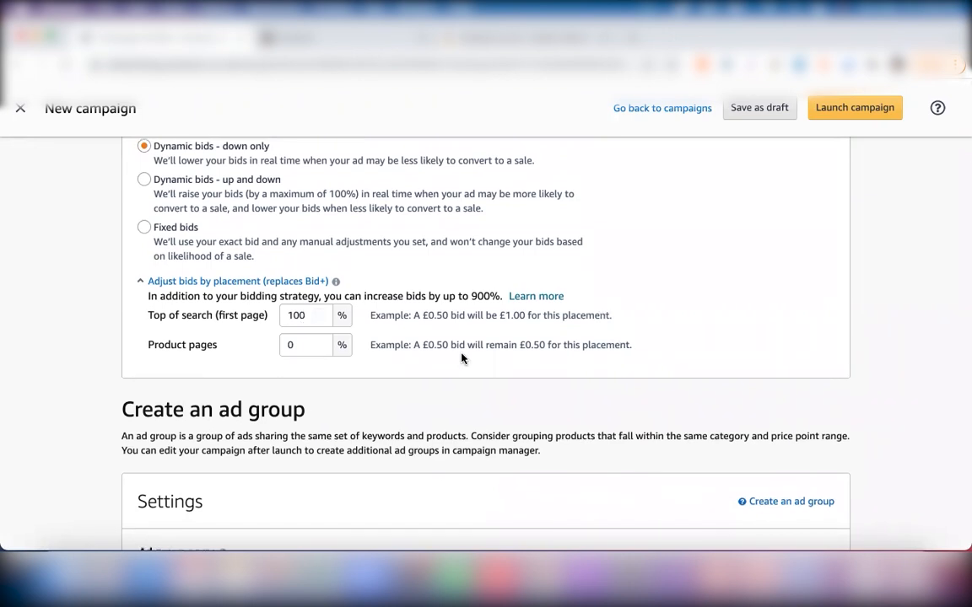
{"action": "scroll", "coordinate": [466, 338], "scroll_direction": "down", "scroll_amount": 1}
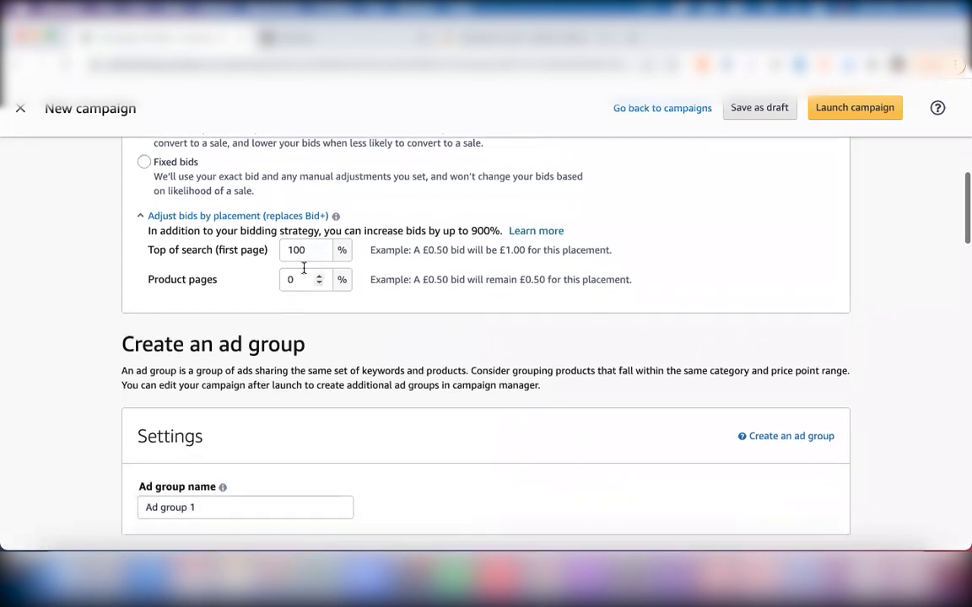
{"action": "scroll", "coordinate": [537, 359], "scroll_direction": "down", "scroll_amount": 7}
{"action": "scroll", "coordinate": [537, 359], "scroll_direction": "up", "scroll_amount": 5}
{"action": "scroll", "coordinate": [347, 266], "scroll_direction": "up", "scroll_amount": 4}
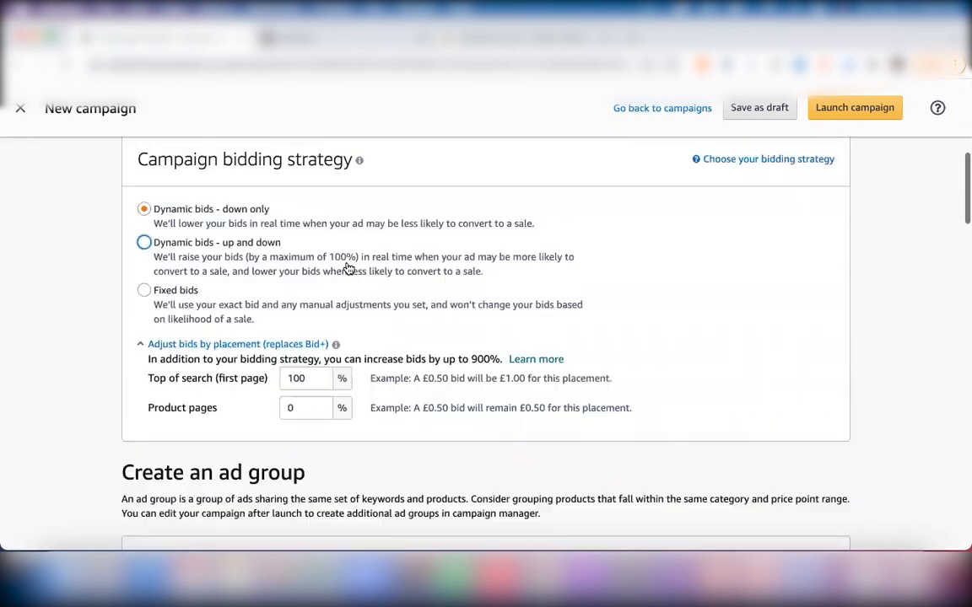
Check the bids of the added product and categories again against the Product pages adjustment
{"action": "scroll", "coordinate": [516, 381], "scroll_direction": "down", "scroll_amount": 10}
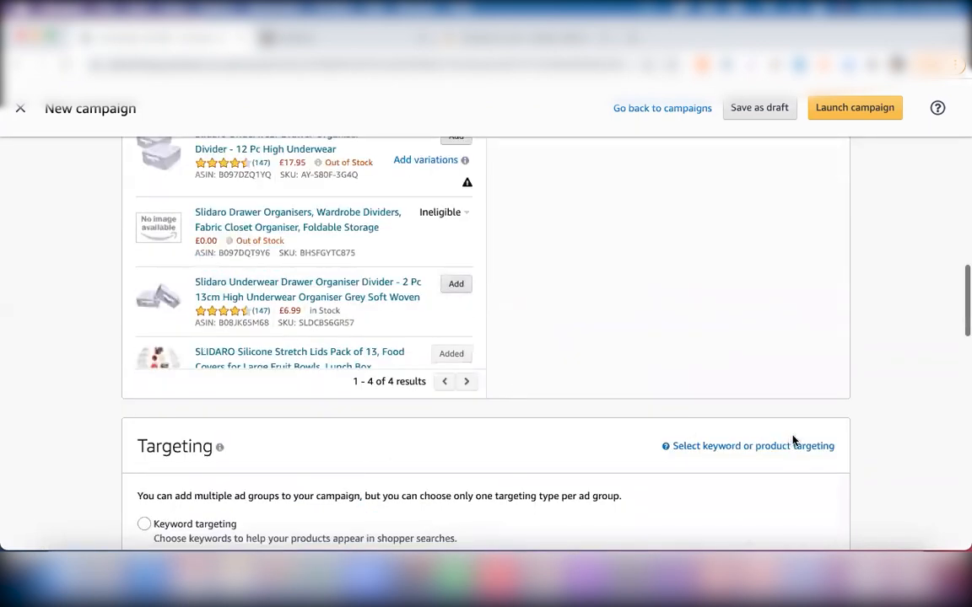
{"action": "scroll", "coordinate": [520, 276], "scroll_direction": "down", "scroll_amount": 4}
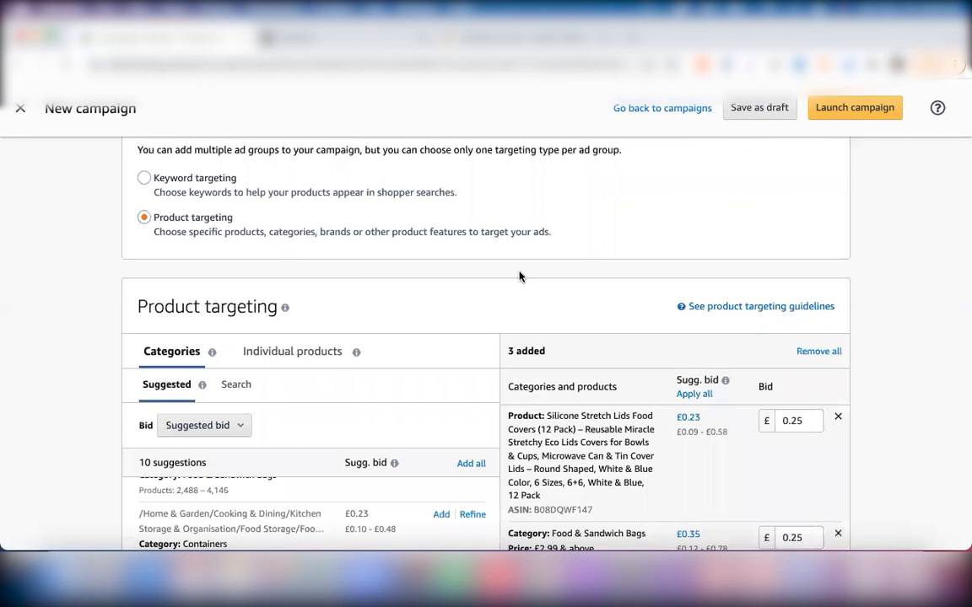
{"action": "scroll", "coordinate": [520, 277], "scroll_direction": "up", "scroll_amount": 10}
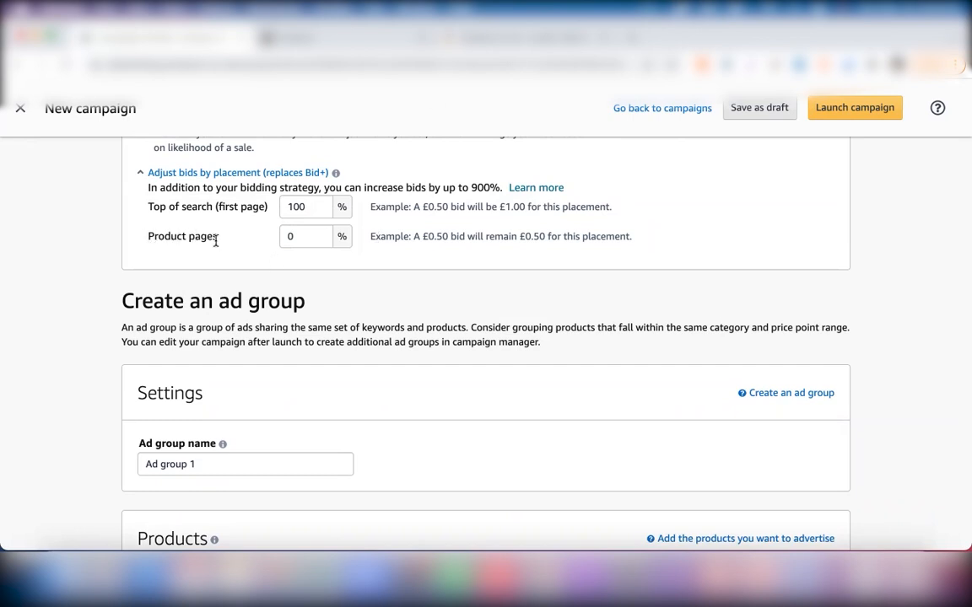
Switch to the Amazon search results and locate the SLIDARO 13-pack listing in the non-sponsored row
{"action": "left_click", "coordinate": [487, 39]}
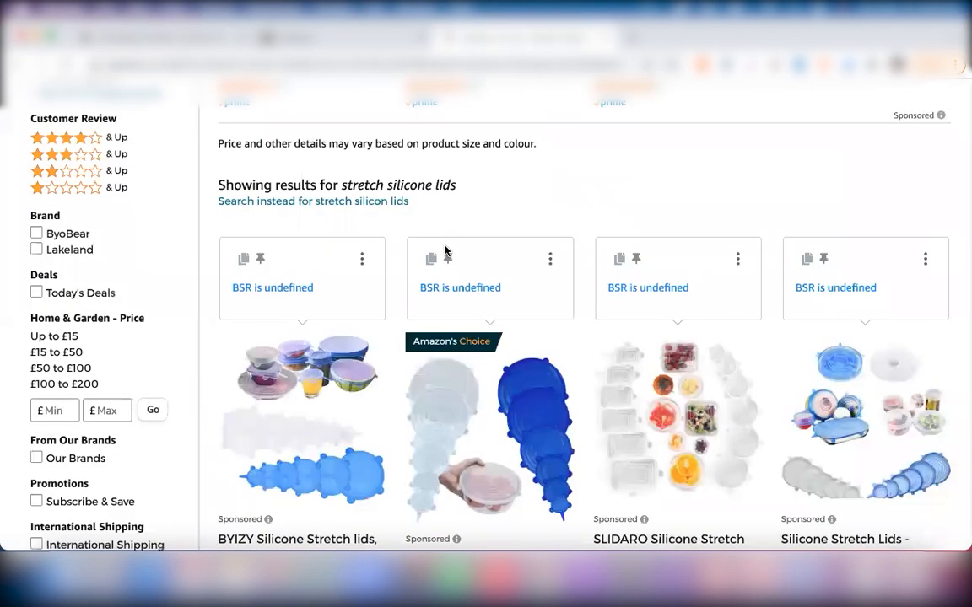
{"action": "scroll", "coordinate": [445, 254], "scroll_direction": "down", "scroll_amount": 6}
{"action": "scroll", "coordinate": [445, 251], "scroll_direction": "up", "scroll_amount": 1}
{"action": "scroll", "coordinate": [446, 253], "scroll_direction": "down", "scroll_amount": 4}
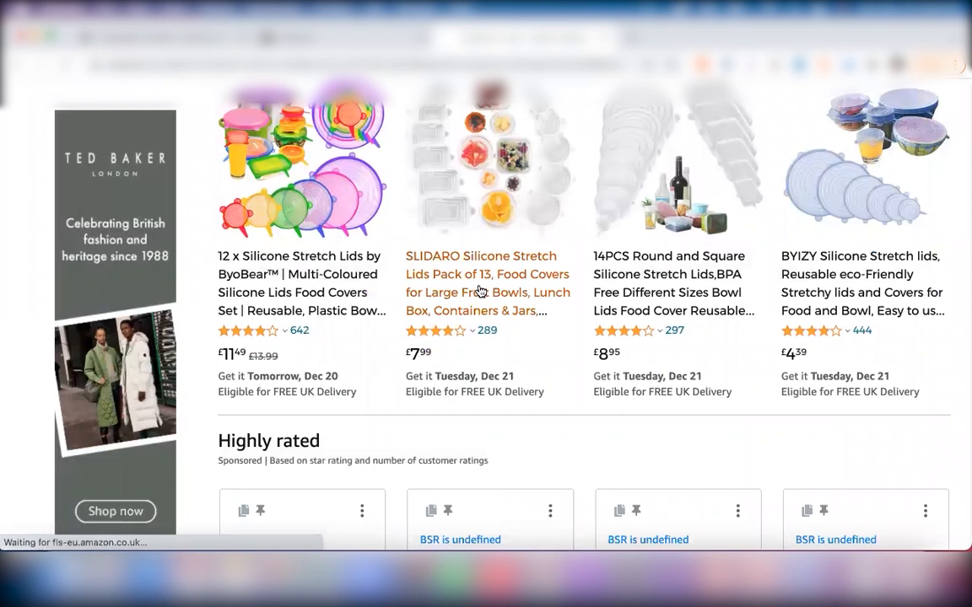
Open the SLIDARO 13-pack lids listing and examine the sponsored product rows on its product page
{"action": "left_click", "coordinate": [479, 291]}
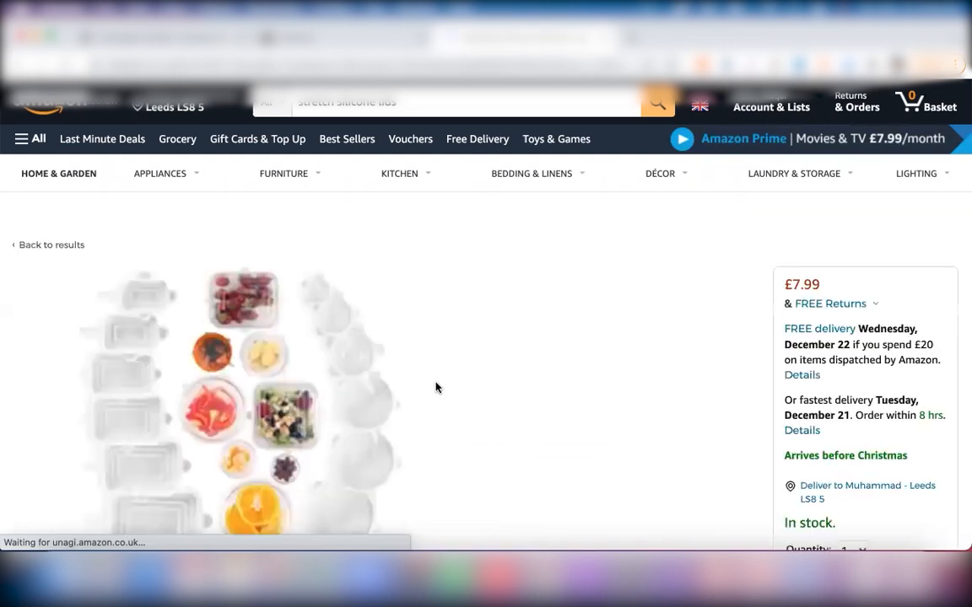
{"action": "scroll", "coordinate": [436, 387], "scroll_direction": "down", "scroll_amount": 15}
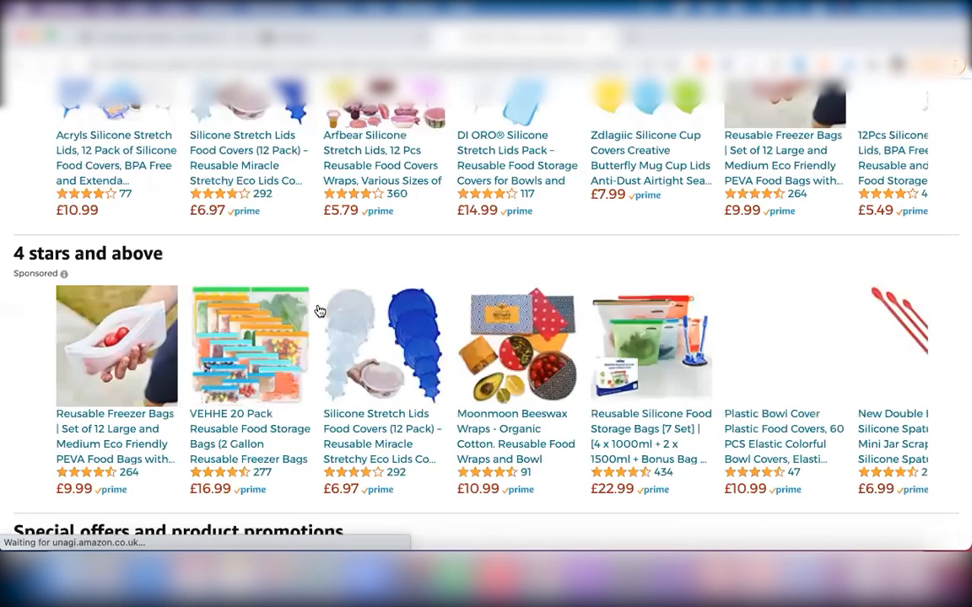
{"action": "scroll", "coordinate": [433, 327], "scroll_direction": "up", "scroll_amount": 3}
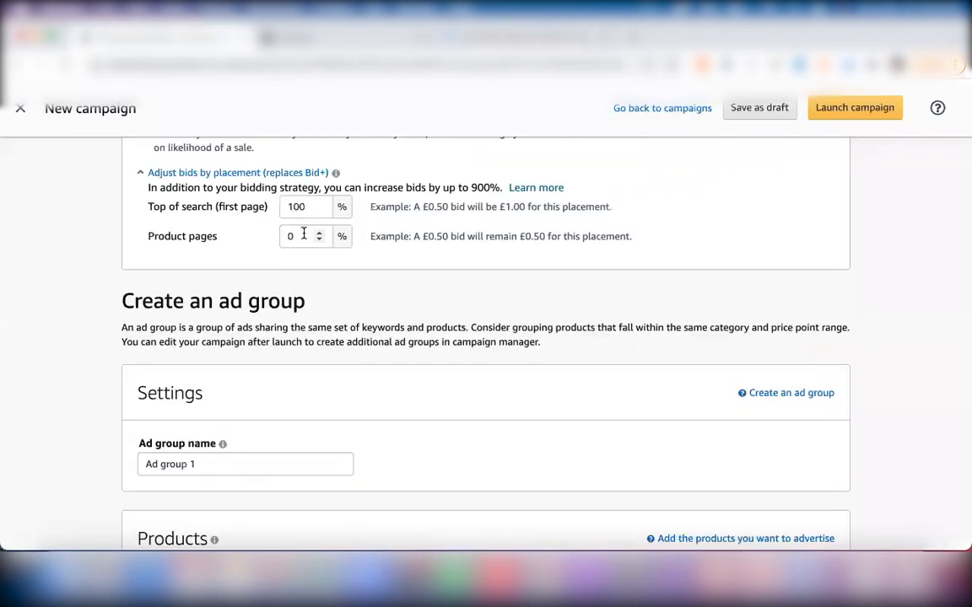
In the campaign builder, set the Product pages bid adjustment to 100% and the Top of search adjustment to 0%
{"action": "left_click", "coordinate": [302, 235]}
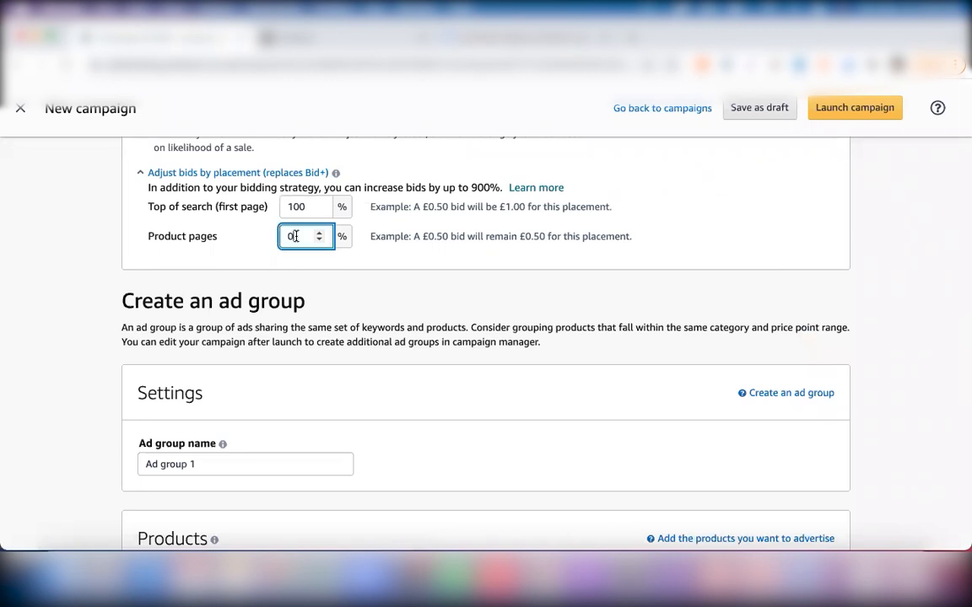
{"action": "key", "text": "BackSpace"}
{"action": "type", "text": "100"}
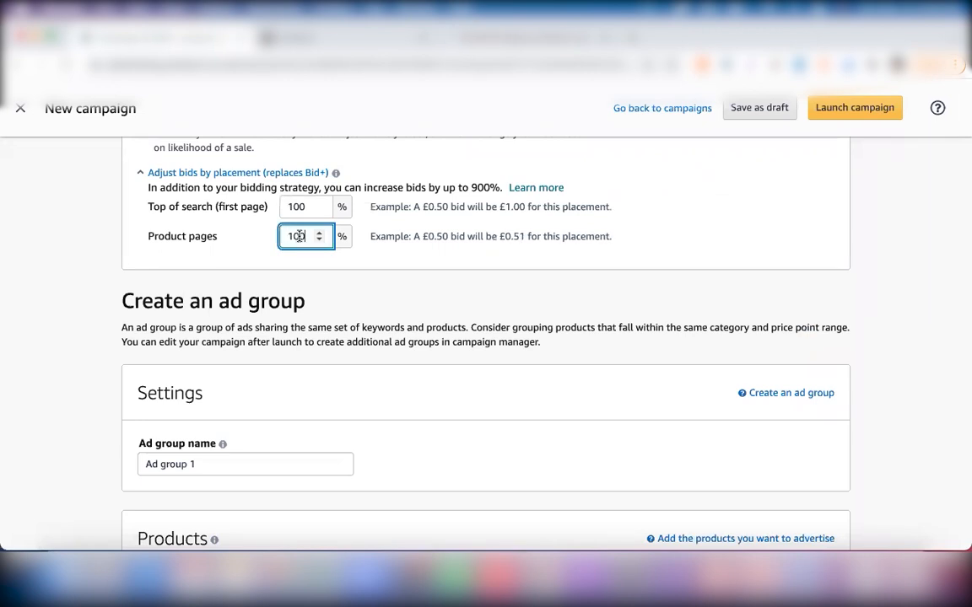
{"action": "left_click", "coordinate": [308, 210]}
{"action": "key", "text": "BackSpace"}
{"action": "key", "text": "BackSpace"}
{"action": "key", "text": "BackSpace"}
{"action": "type", "text": "0"}
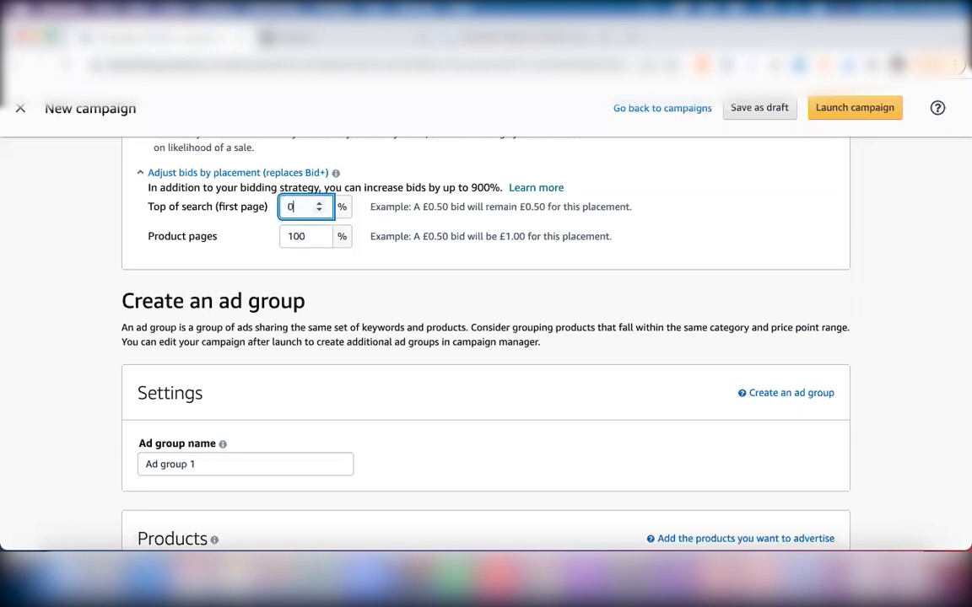
{"action": "left_click", "coordinate": [662, 226]}
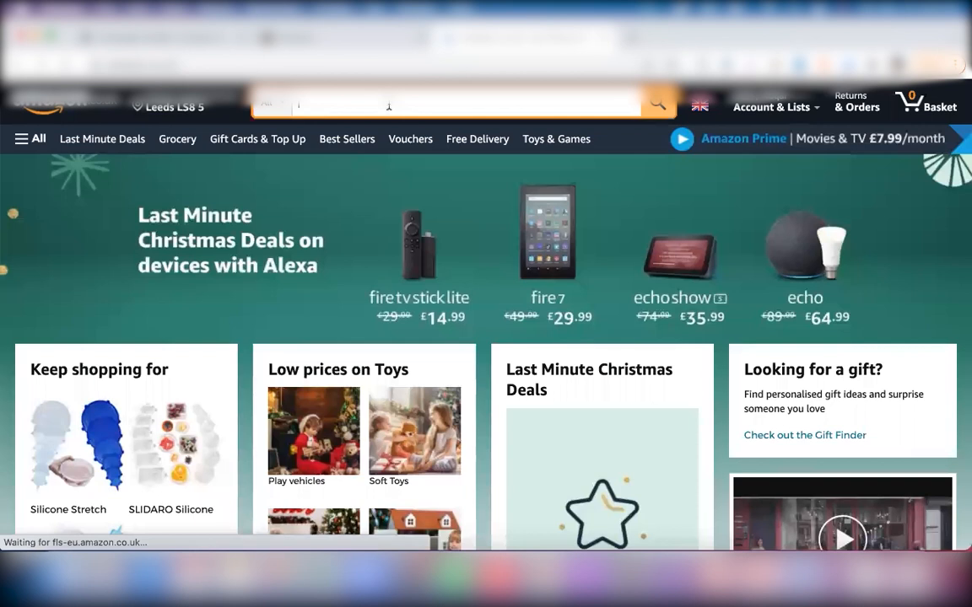
Search Amazon for "silicon lids" and compare the sponsored listings in the first row with those further down the results
{"action": "type", "text": "silicon lids"}
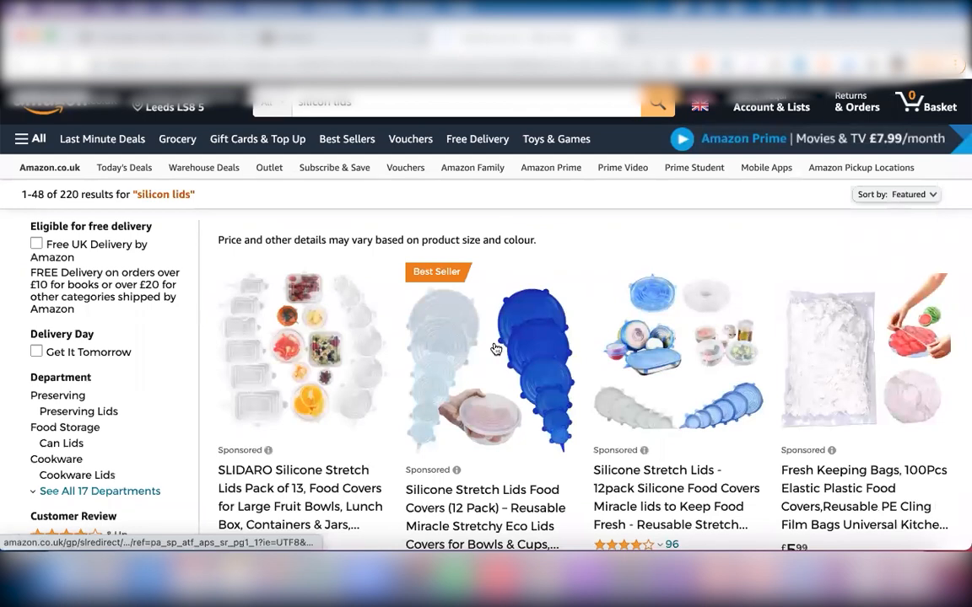
{"action": "scroll", "coordinate": [496, 349], "scroll_direction": "down", "scroll_amount": 2}
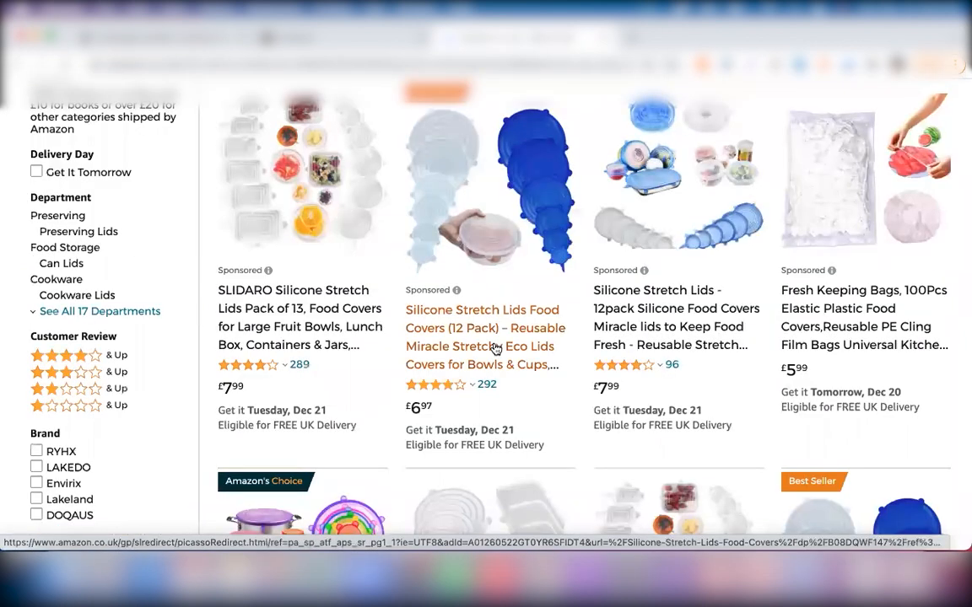
{"action": "scroll", "coordinate": [496, 348], "scroll_direction": "down", "scroll_amount": 1}
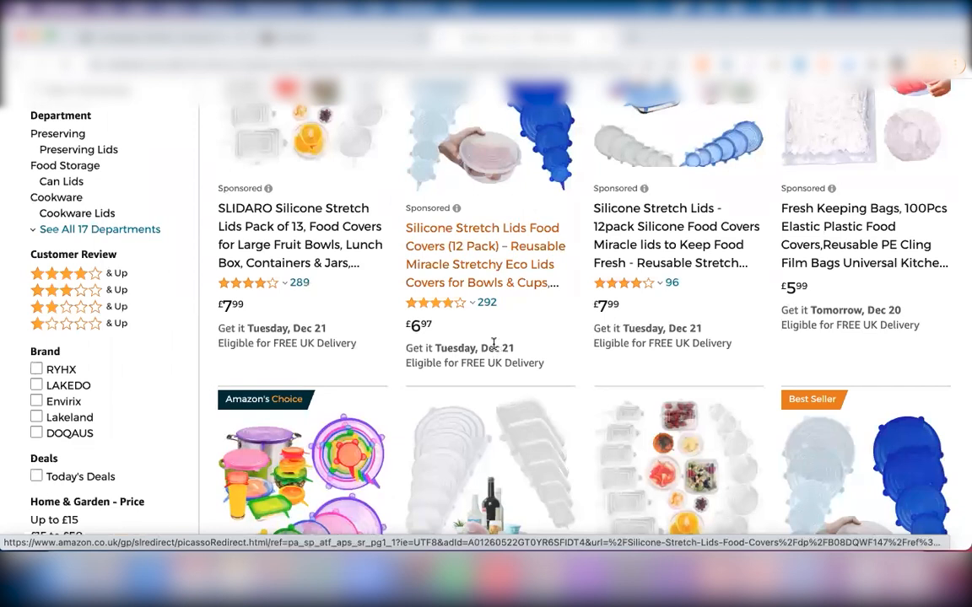
{"action": "scroll", "coordinate": [493, 344], "scroll_direction": "down", "scroll_amount": 1}
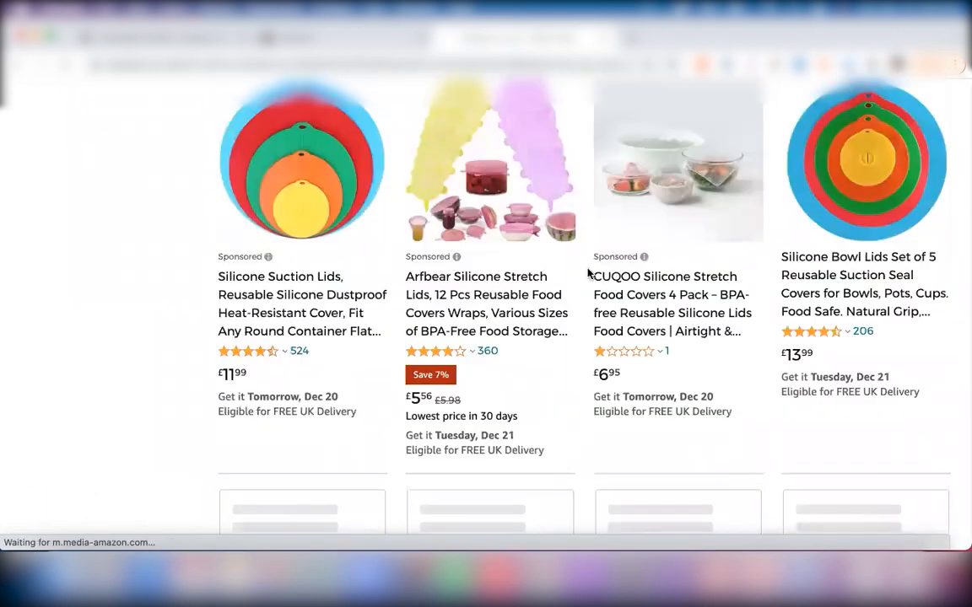
{"action": "scroll", "coordinate": [588, 273], "scroll_direction": "down", "scroll_amount": 1}
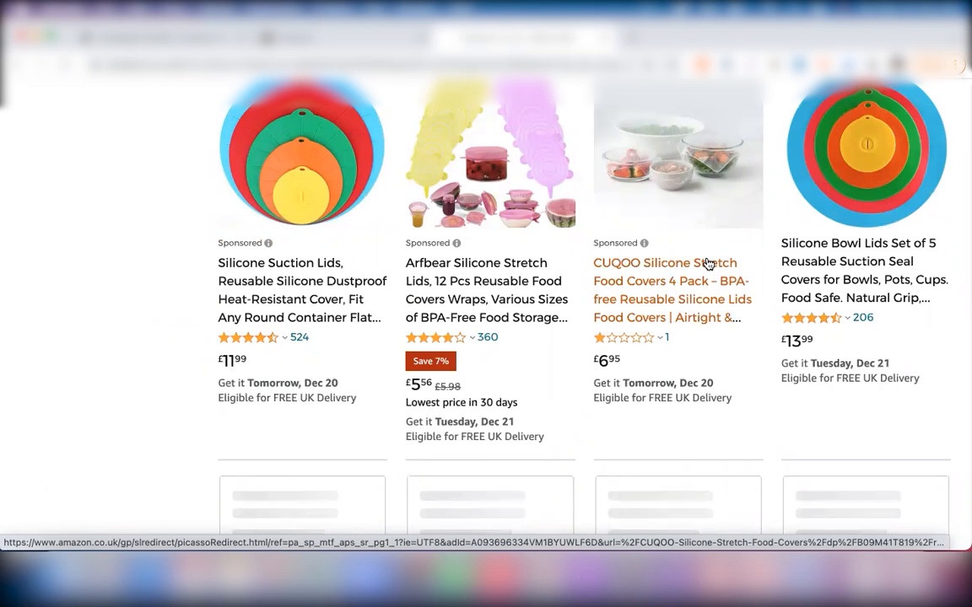
{"action": "scroll", "coordinate": [573, 168], "scroll_direction": "up", "scroll_amount": 2}
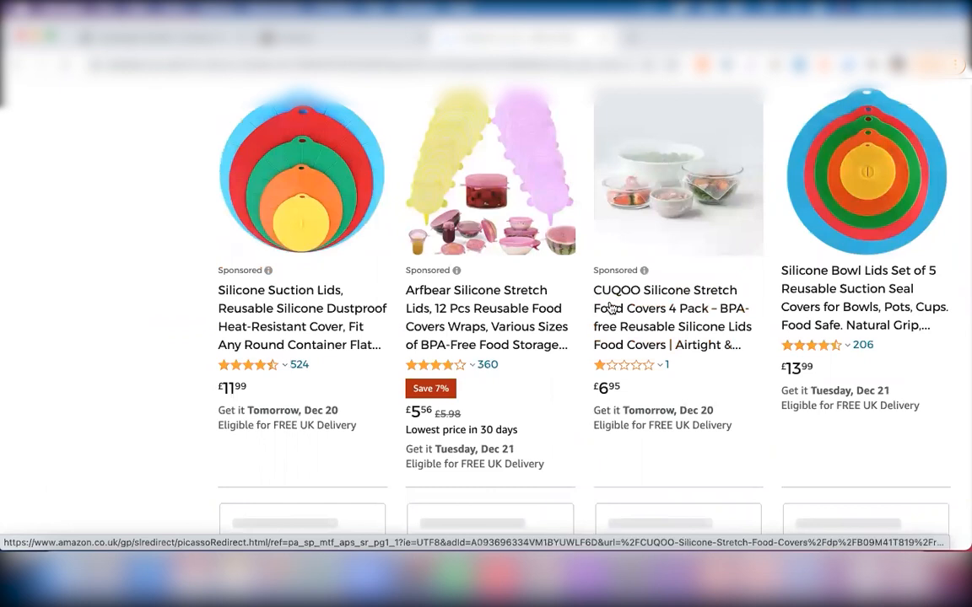
{"action": "scroll", "coordinate": [612, 308], "scroll_direction": "down", "scroll_amount": 5}
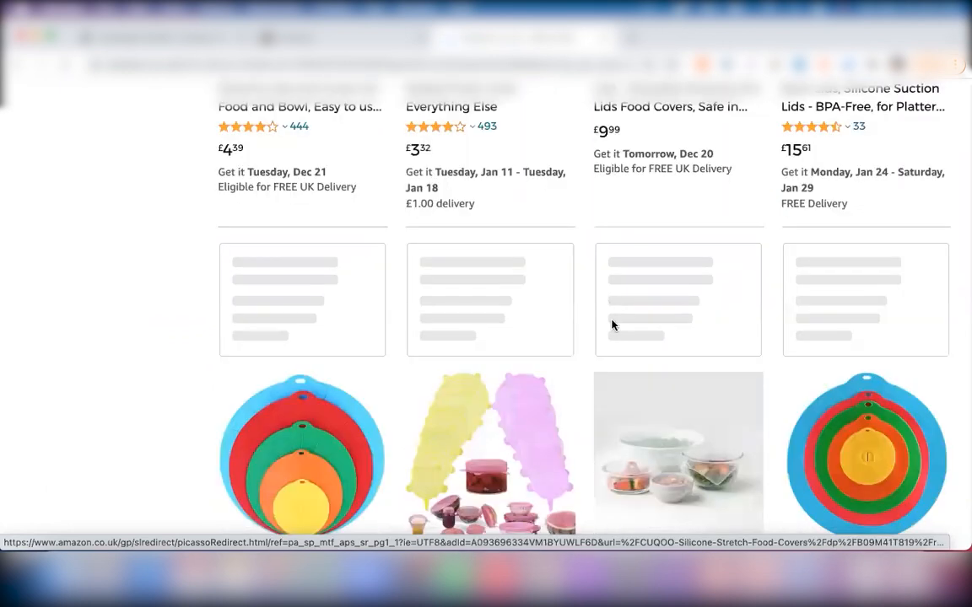
{"action": "scroll", "coordinate": [614, 325], "scroll_direction": "up", "scroll_amount": 10}
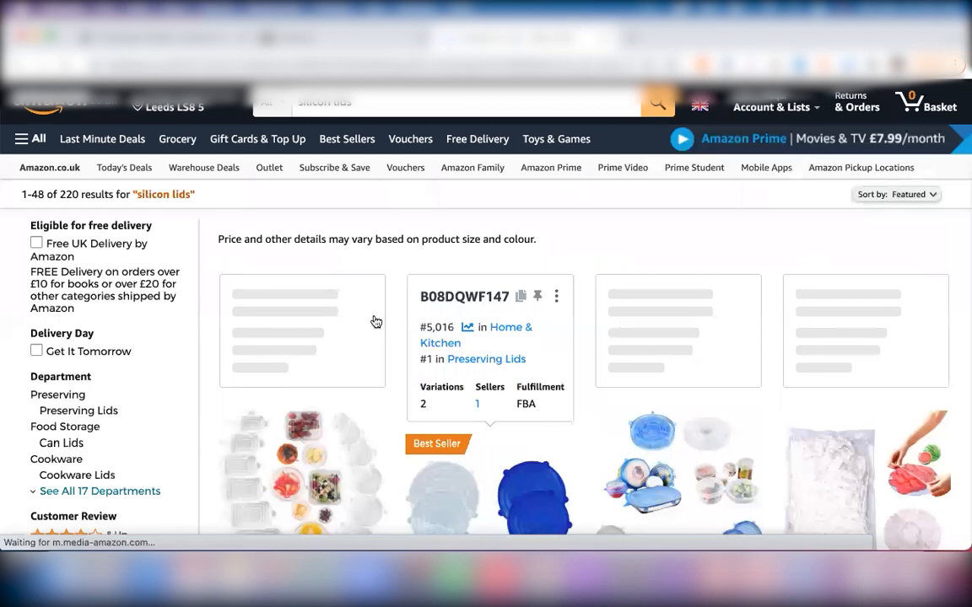
{"action": "scroll", "coordinate": [702, 344], "scroll_direction": "down", "scroll_amount": 3}
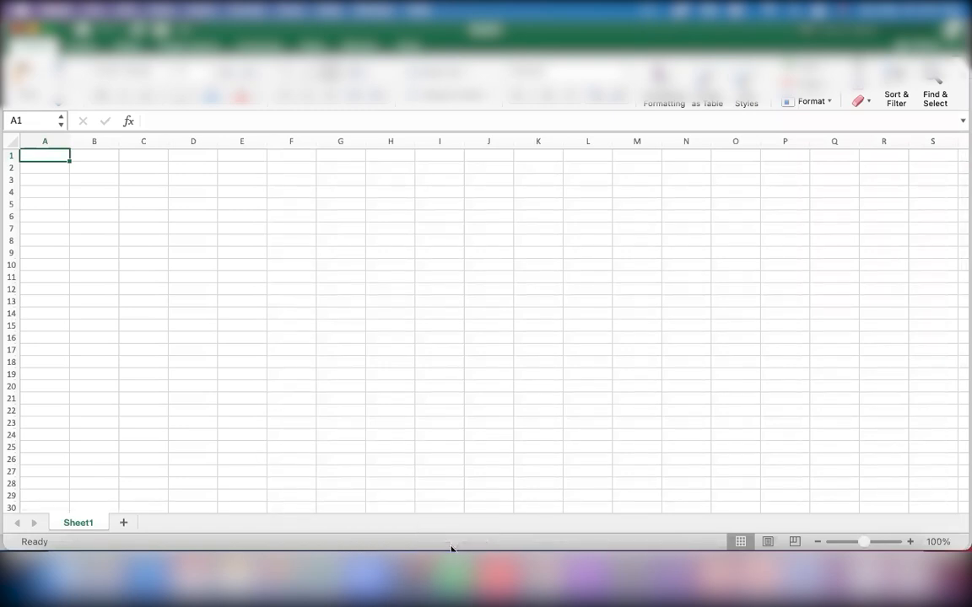
Switch to the blank Excel workbook and widen column D
{"action": "left_click", "coordinate": [247, 253]}
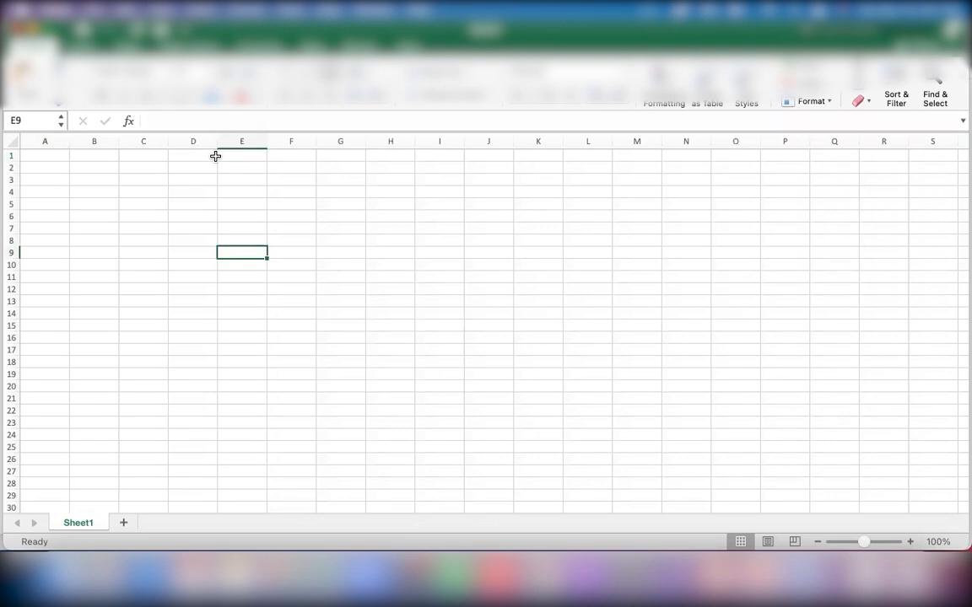
{"action": "left_click_drag", "start_coordinate": [216, 142], "coordinate": [293, 137]}
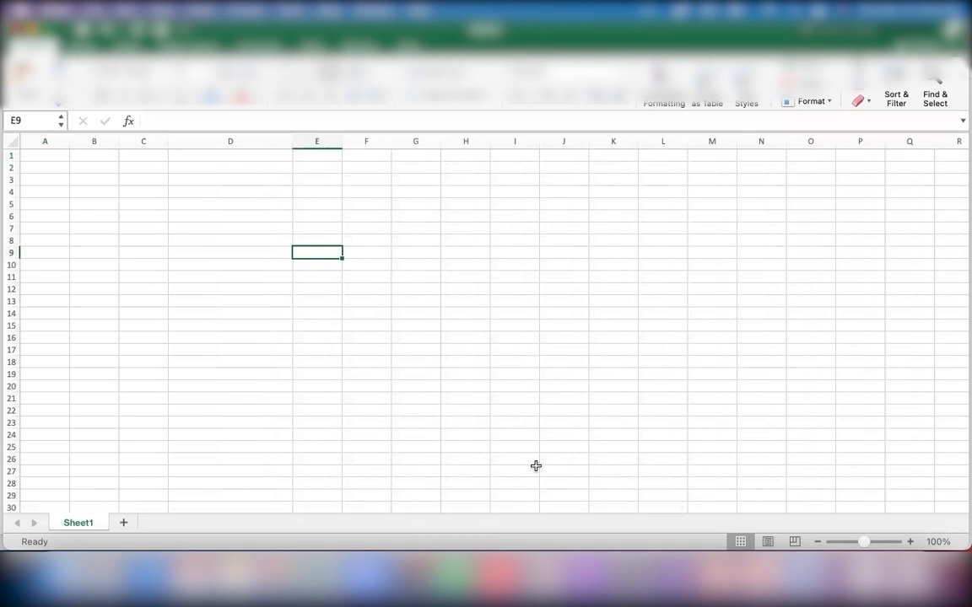
Return to the campaign builder and review the bids of the added product and categories under Product targeting
{"action": "key", "text": "ctrl+Up"}
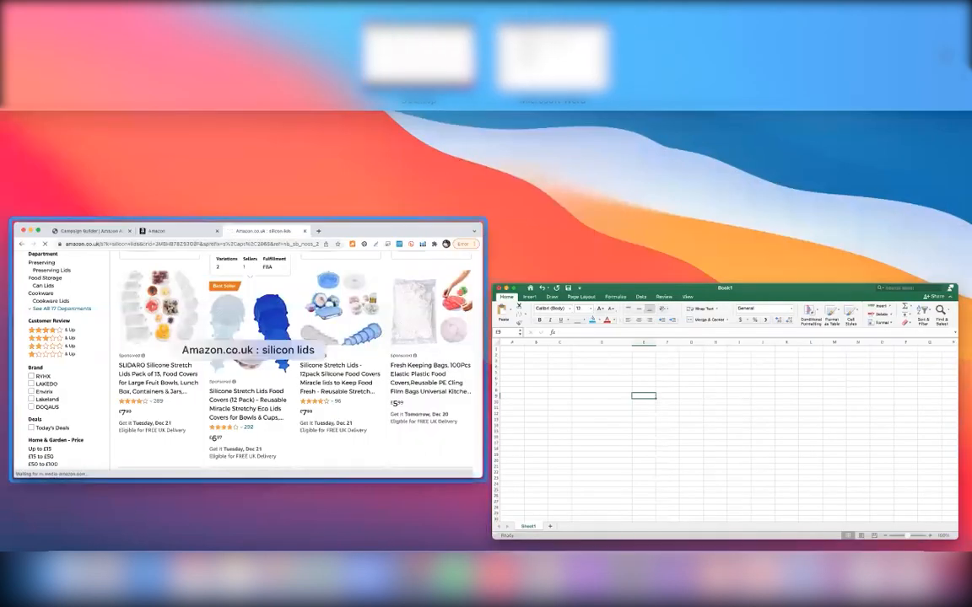
{"action": "left_click", "coordinate": [297, 300]}
{"action": "left_click", "coordinate": [172, 38]}
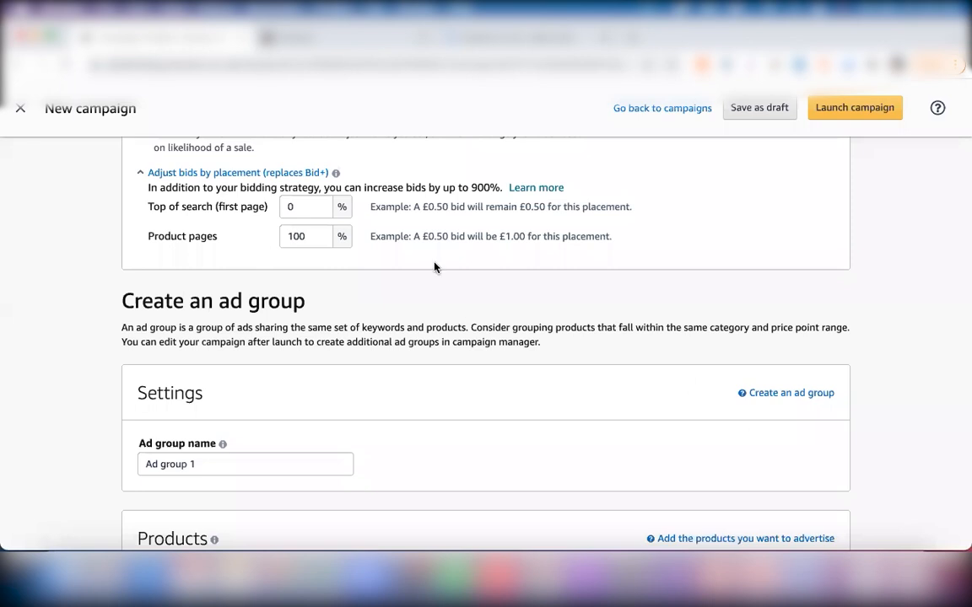
{"action": "scroll", "coordinate": [434, 267], "scroll_direction": "down", "scroll_amount": 4}
{"action": "scroll", "coordinate": [522, 350], "scroll_direction": "down", "scroll_amount": 5}
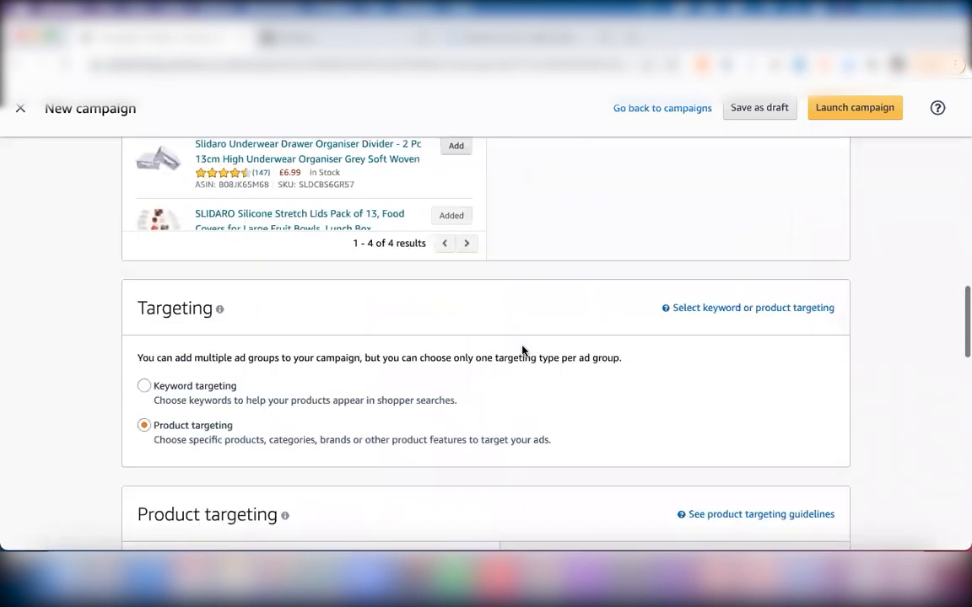
{"action": "scroll", "coordinate": [522, 350], "scroll_direction": "down", "scroll_amount": 7}
{"action": "scroll", "coordinate": [522, 350], "scroll_direction": "up", "scroll_amount": 2}
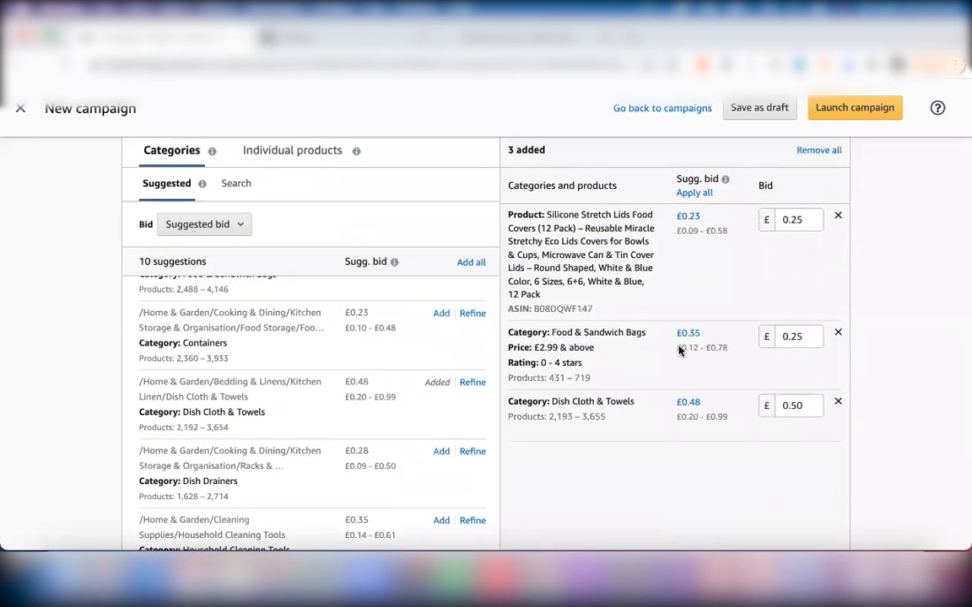
{"action": "scroll", "coordinate": [365, 203], "scroll_direction": "up", "scroll_amount": 2}
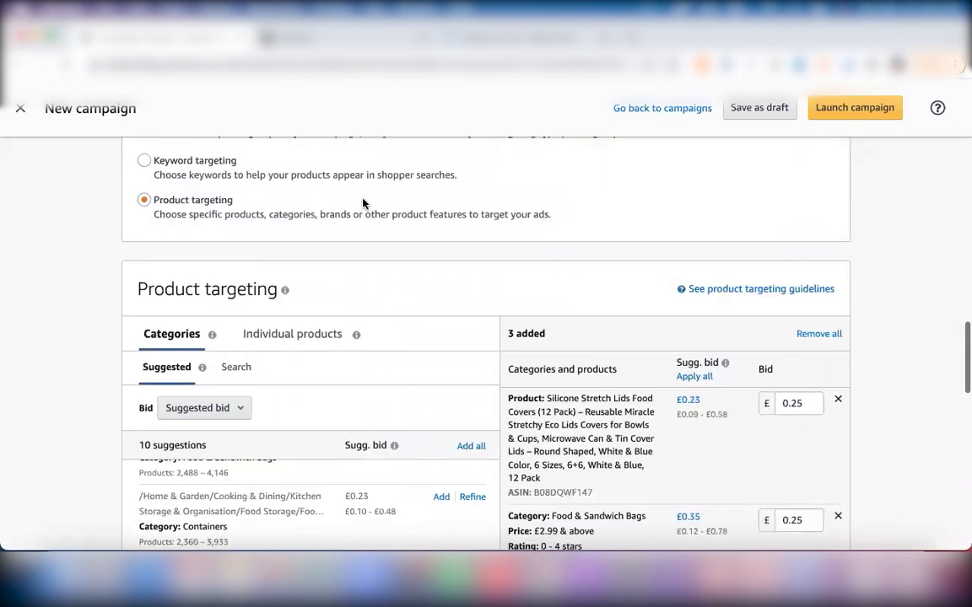
Set the Product pages placement bid adjustment to 15% in the campaign bidding strategy
{"action": "scroll", "coordinate": [364, 203], "scroll_direction": "up", "scroll_amount": 15}
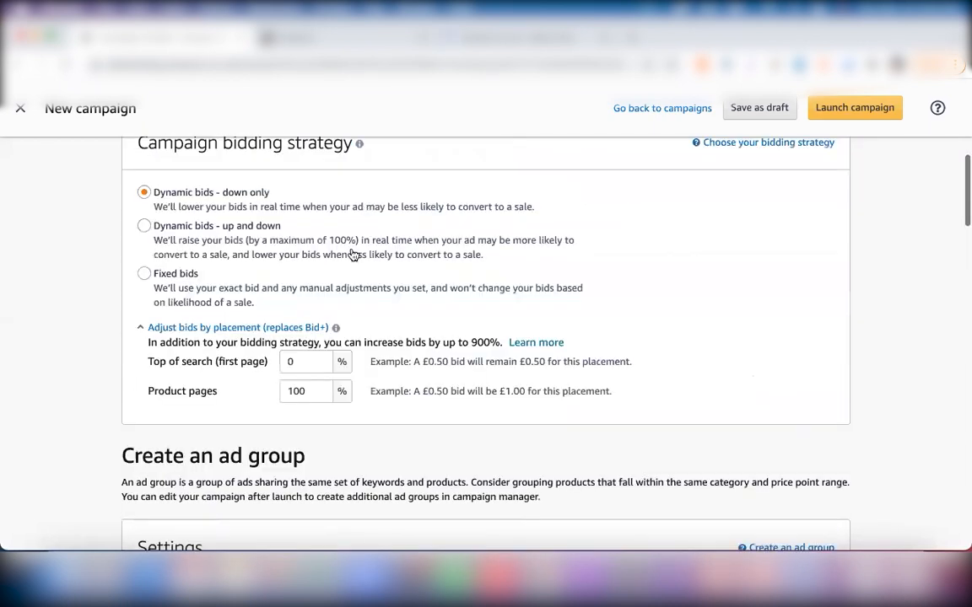
{"action": "scroll", "coordinate": [338, 355], "scroll_direction": "up", "scroll_amount": 1}
{"action": "left_click", "coordinate": [298, 424]}
{"action": "key", "text": "BackSpace"}
{"action": "key", "text": "BackSpace"}
{"action": "key", "text": "BackSpace"}
{"action": "type", "text": "10"}
{"action": "key", "text": "BackSpace"}
{"action": "type", "text": "5"}
Set the Top of search (first page) placement bid adjustment to 75%
{"action": "left_click", "coordinate": [302, 395]}
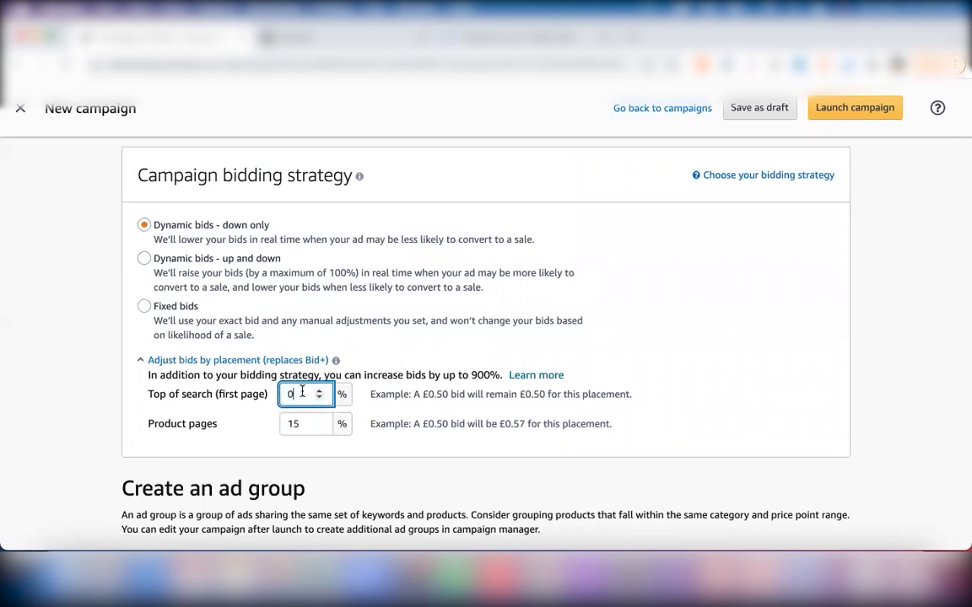
{"action": "key", "text": "BackSpace"}
{"action": "type", "text": "75"}
{"action": "left_click", "coordinate": [704, 386]}
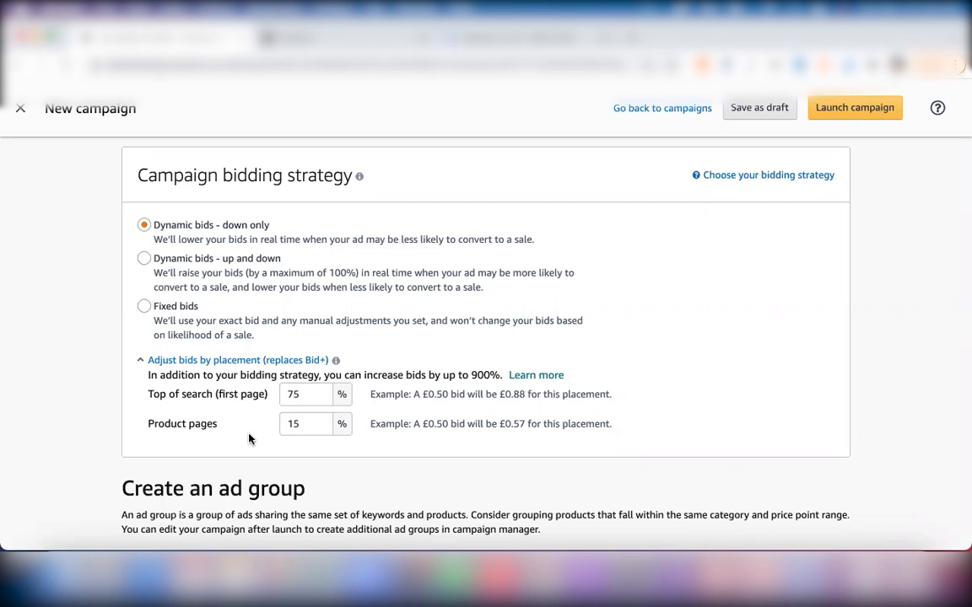
Switch to Excel, enter "Applied bid=seed bid+(seed bid*placement%)" in cell D5, and widen column D to fit the text
{"action": "left_click", "coordinate": [571, 326]}
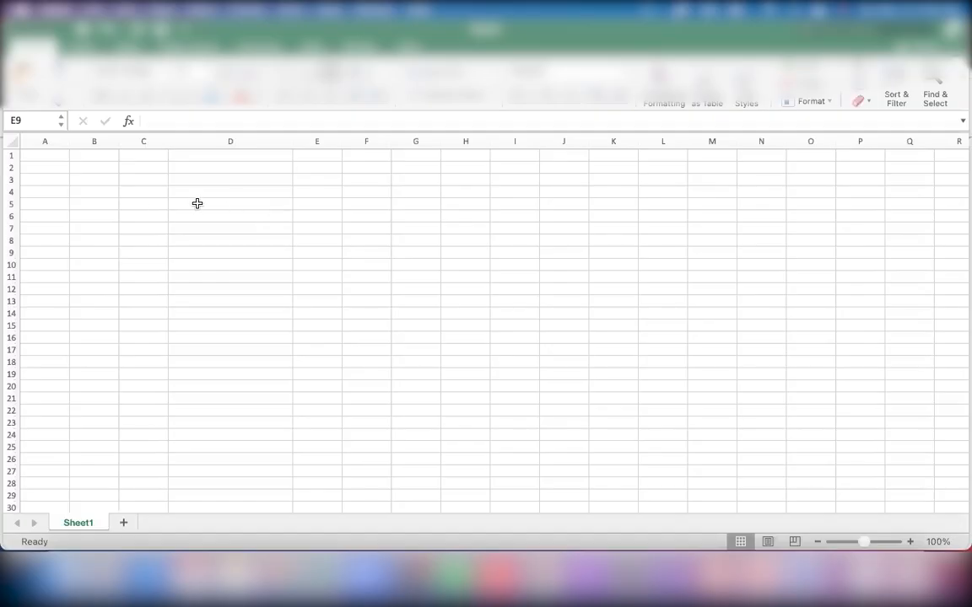
{"action": "left_click", "coordinate": [155, 204]}
{"action": "left_click", "coordinate": [183, 205]}
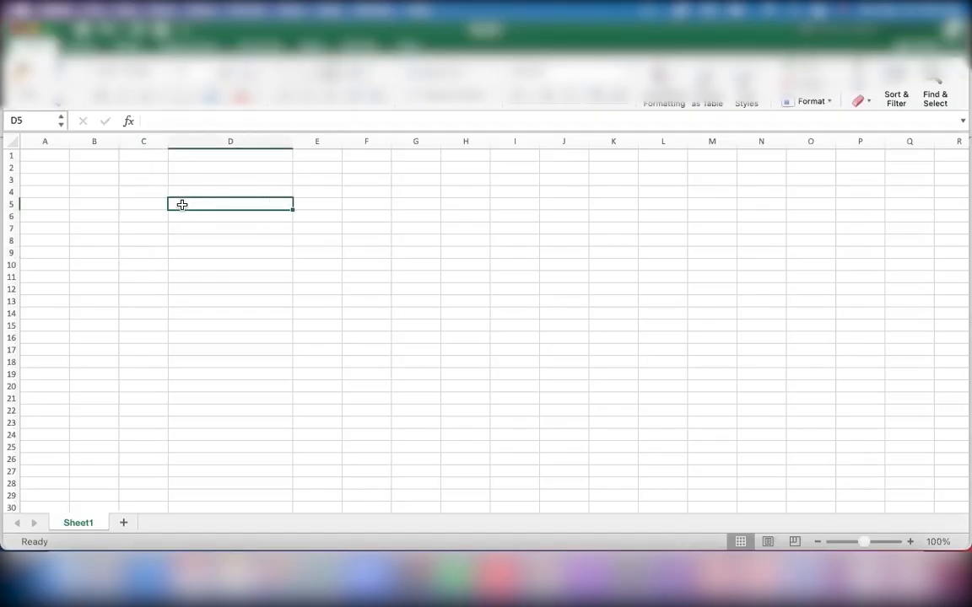
{"action": "type", "text": "App"}
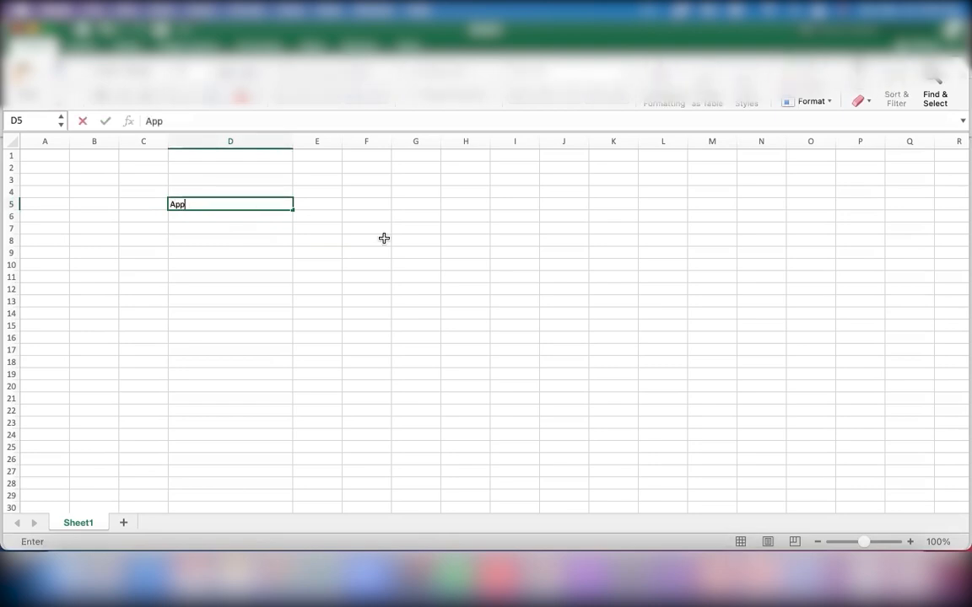
{"action": "type", "text": "lied bid=s"}
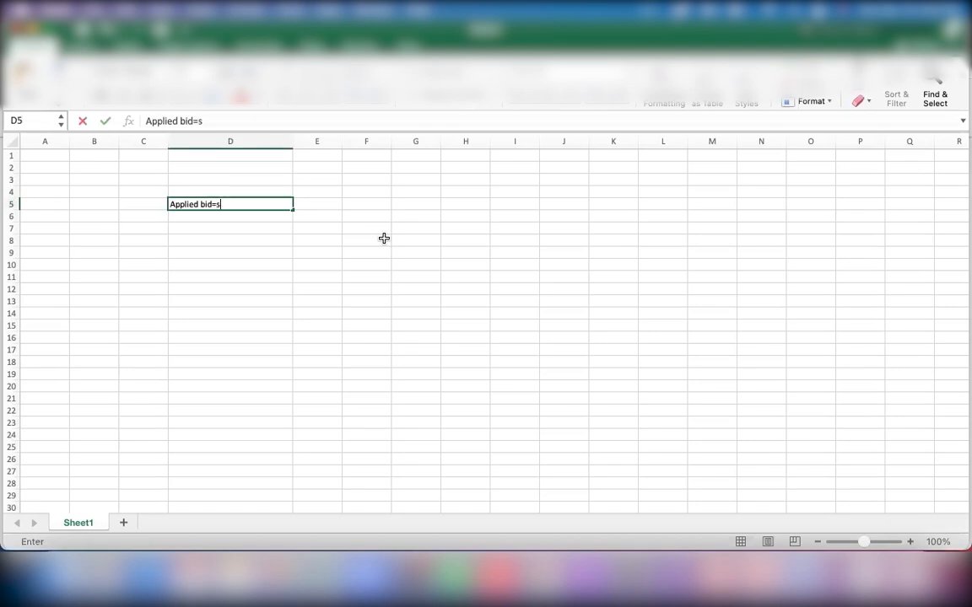
{"action": "type", "text": "eed bid+"}
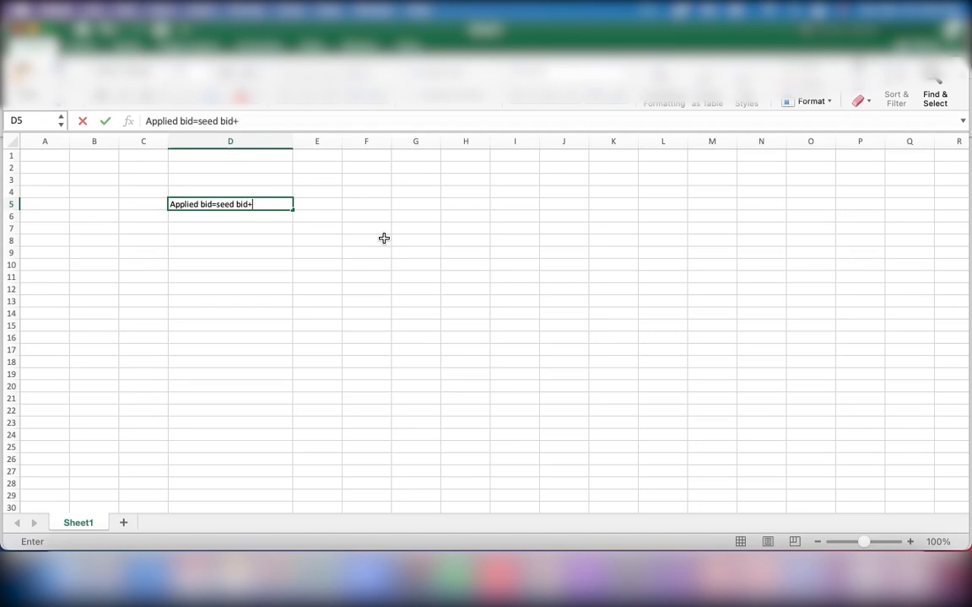
{"action": "type", "text": "(seed bid*"}
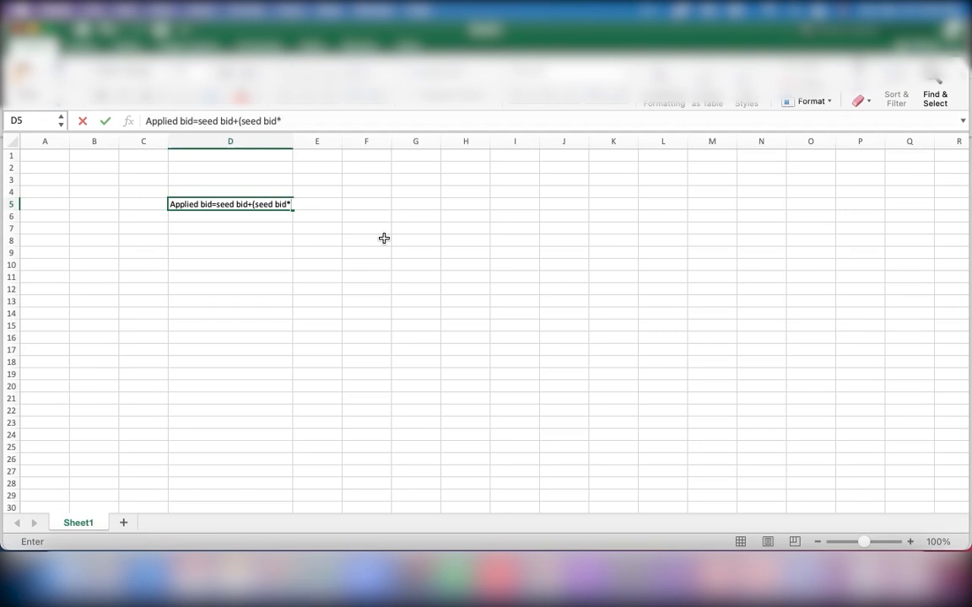
{"action": "type", "text": "placement"}
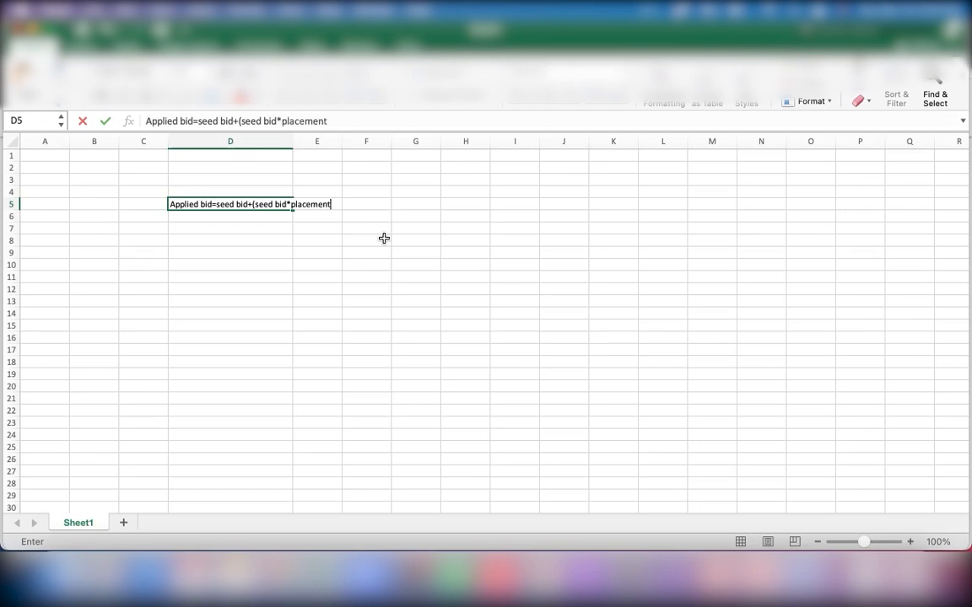
{"action": "type", "text": "%)"}
{"action": "key", "text": "Return"}
{"action": "left_click_drag", "start_coordinate": [294, 141], "coordinate": [354, 144]}
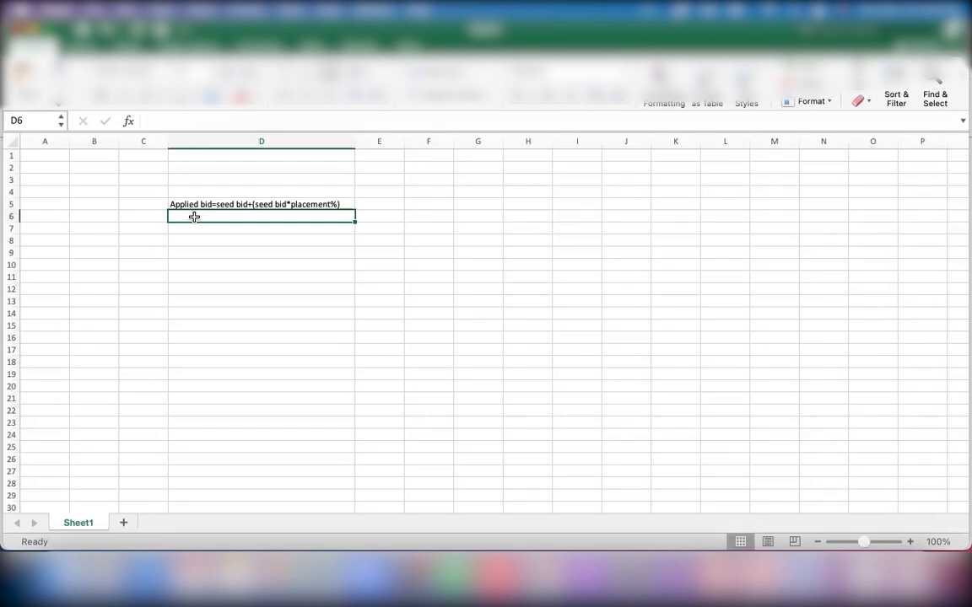
Calculate the top-of-search applied bid in cell D6 with the formula =0.25+(0.25*75%)
{"action": "type", "text": "="}
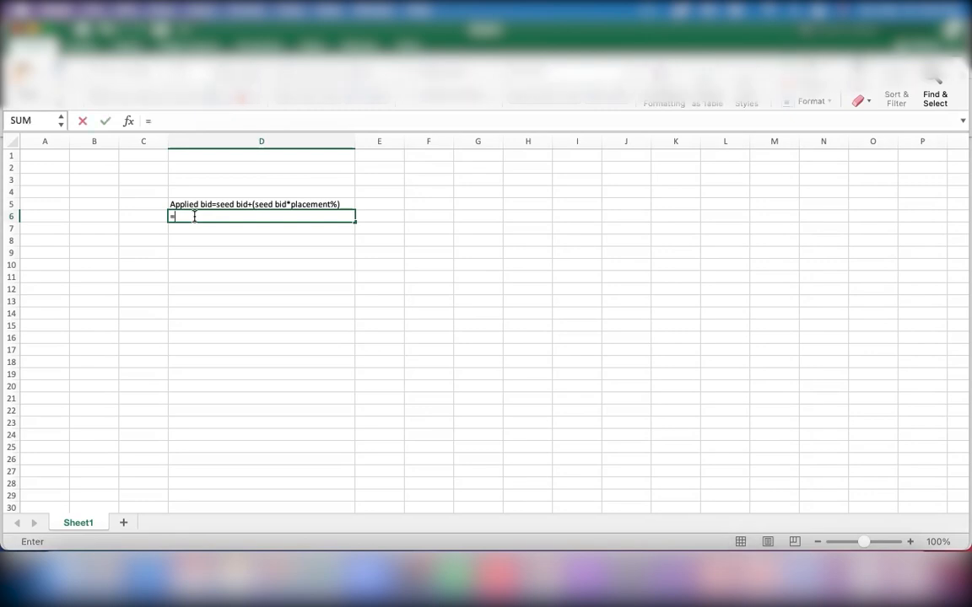
{"action": "type", "text": "0.25+(0.25"}
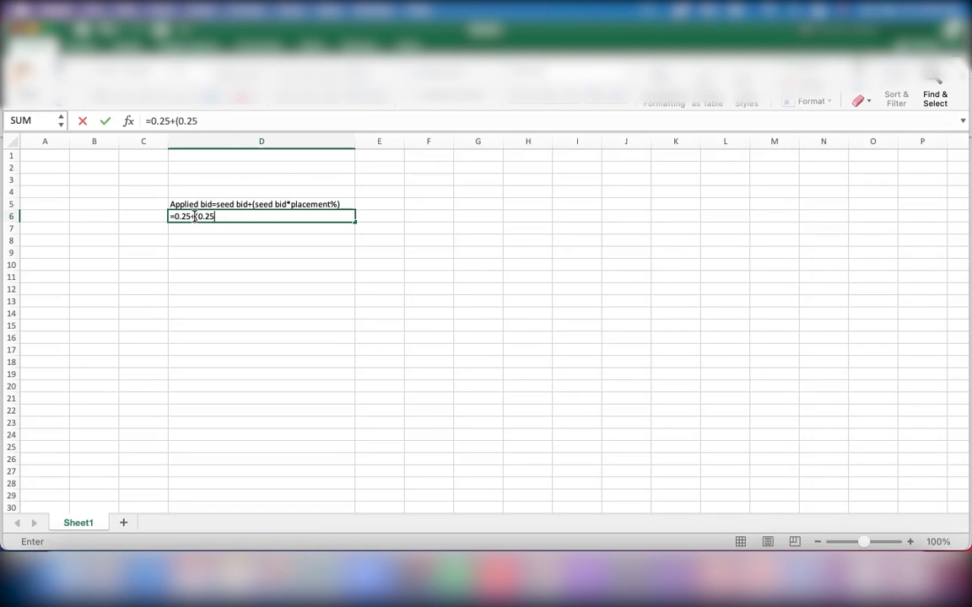
{"action": "type", "text": "*"}
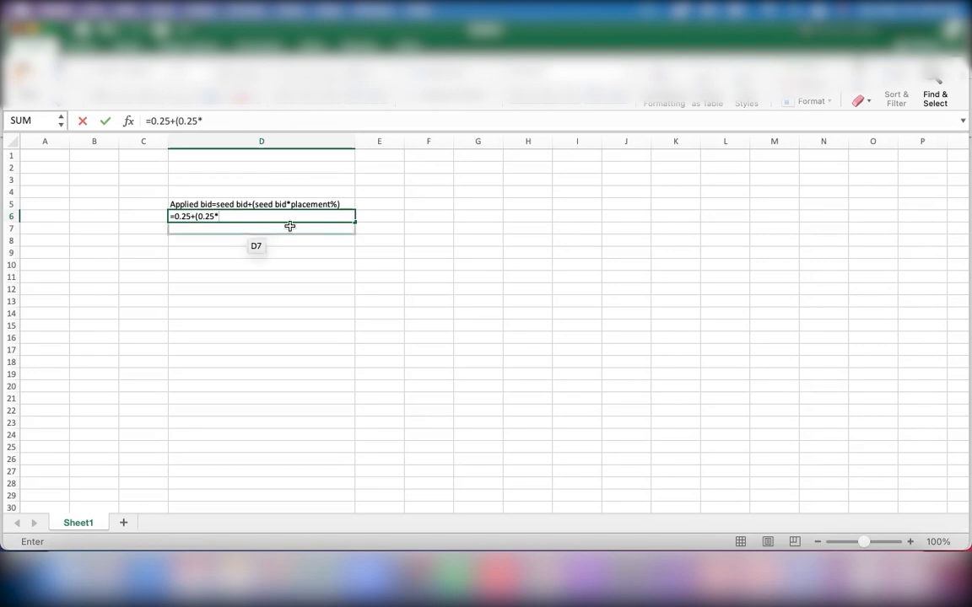
{"action": "type", "text": "75%)"}
{"action": "key", "text": "Return"}
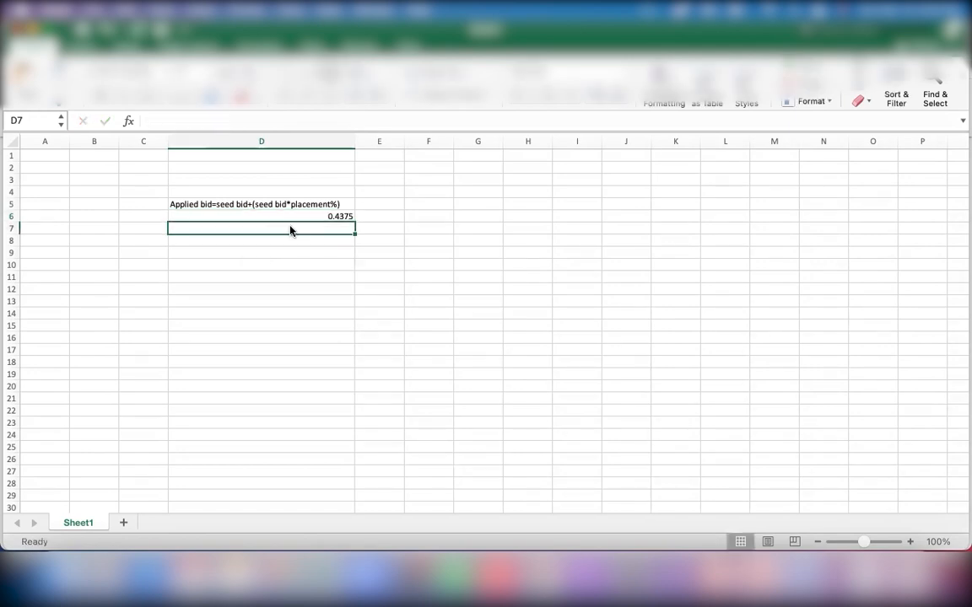
Label the bid rows by entering "TOS" in cell C6 and "PDP" in cell C7
{"action": "left_click", "coordinate": [141, 217]}
{"action": "type", "text": "TOS"}
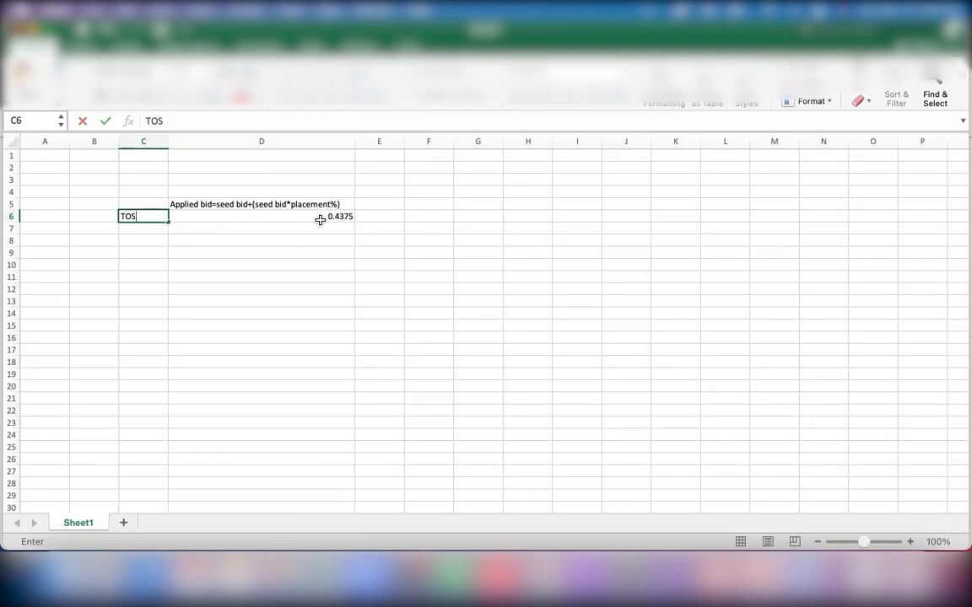
{"action": "left_click", "coordinate": [293, 216]}
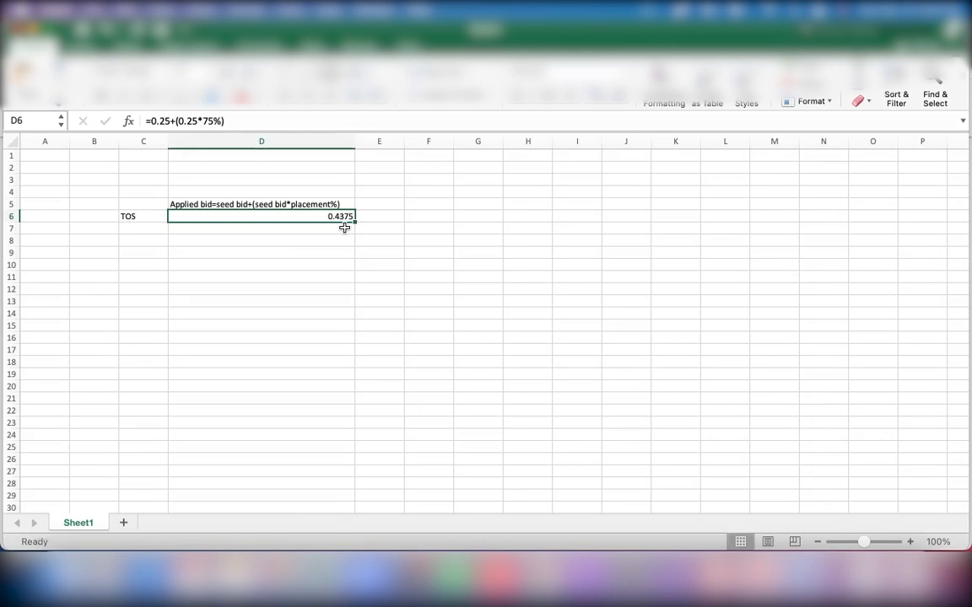
{"action": "left_click", "coordinate": [179, 229]}
{"action": "left_click", "coordinate": [133, 228]}
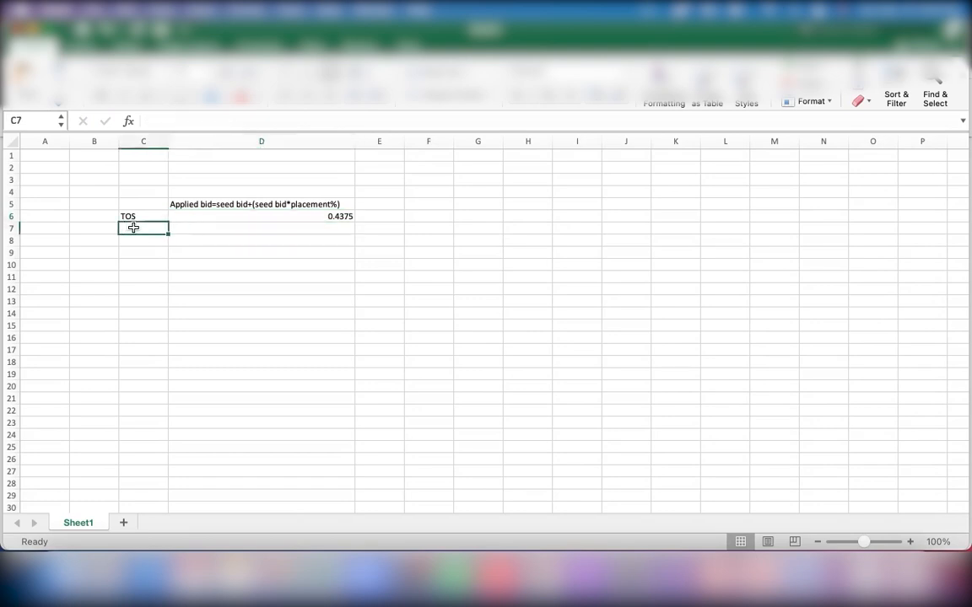
{"action": "type", "text": "PDP"}
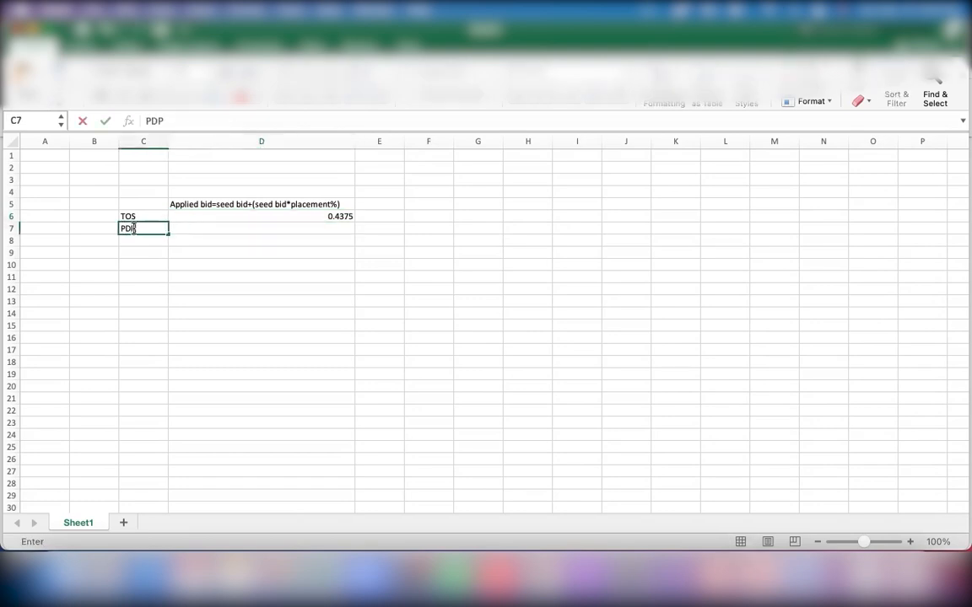
Calculate the product-page applied bid in cell D7 with the formula =0.25+(0.25*15%)
{"action": "left_click", "coordinate": [178, 229]}
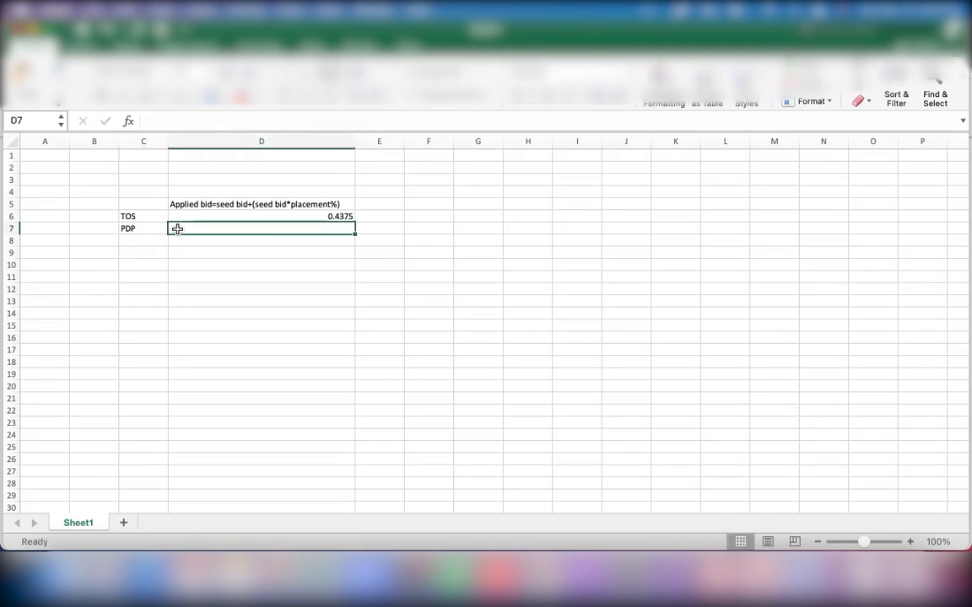
{"action": "type", "text": "="}
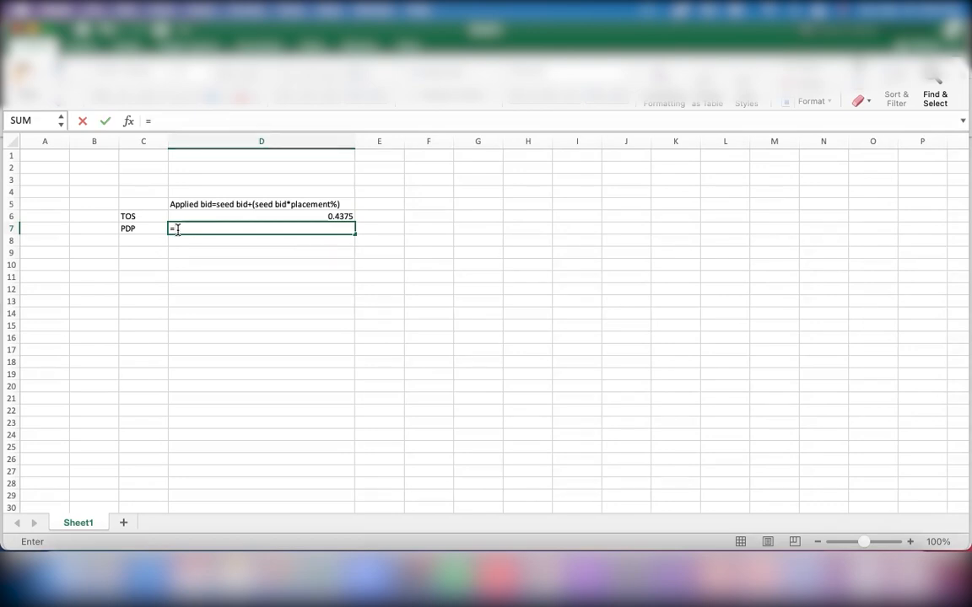
{"action": "type", "text": "0.25+"}
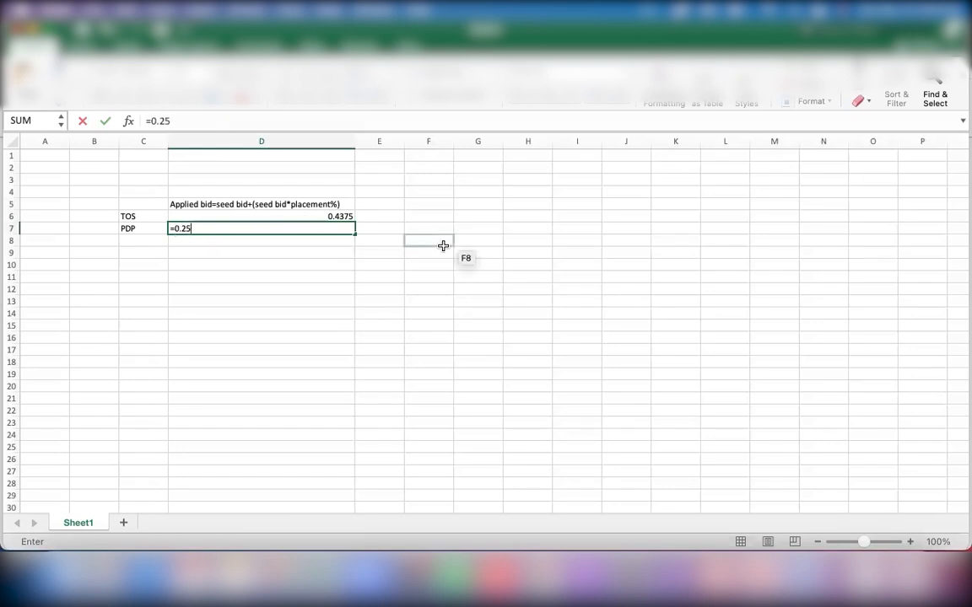
{"action": "type", "text": "0.25"}
{"action": "left_click", "coordinate": [194, 229]}
{"action": "type", "text": "("}
{"action": "left_click", "coordinate": [221, 228]}
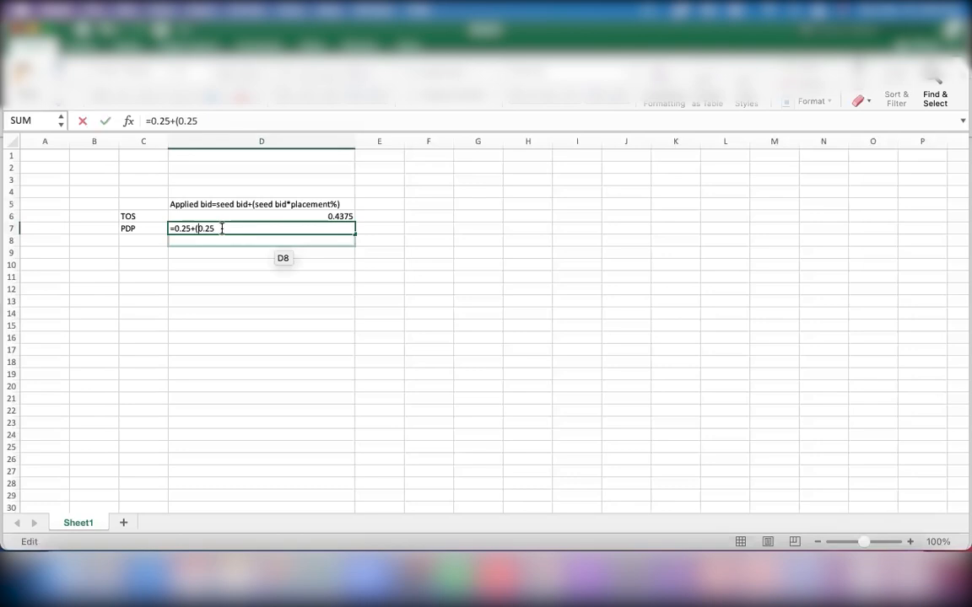
{"action": "type", "text": "*15"}
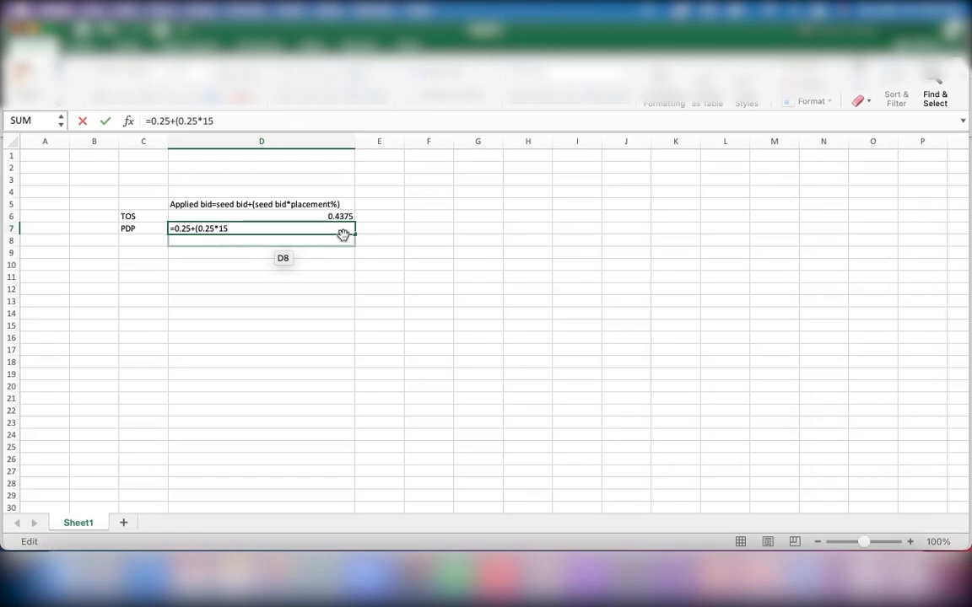
{"action": "type", "text": "%)"}
{"action": "key", "text": "Return"}
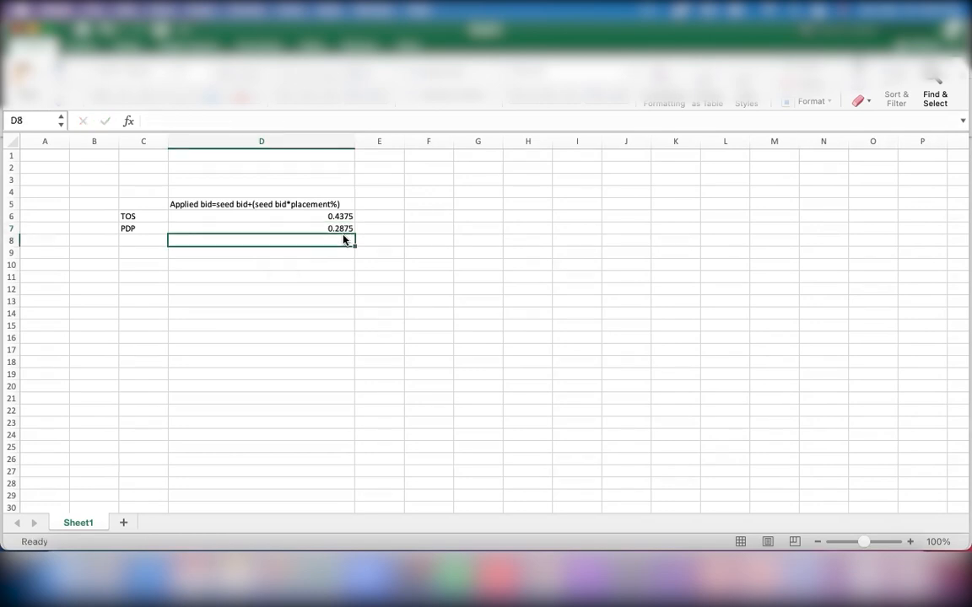
{"action": "left_click", "coordinate": [263, 226]}
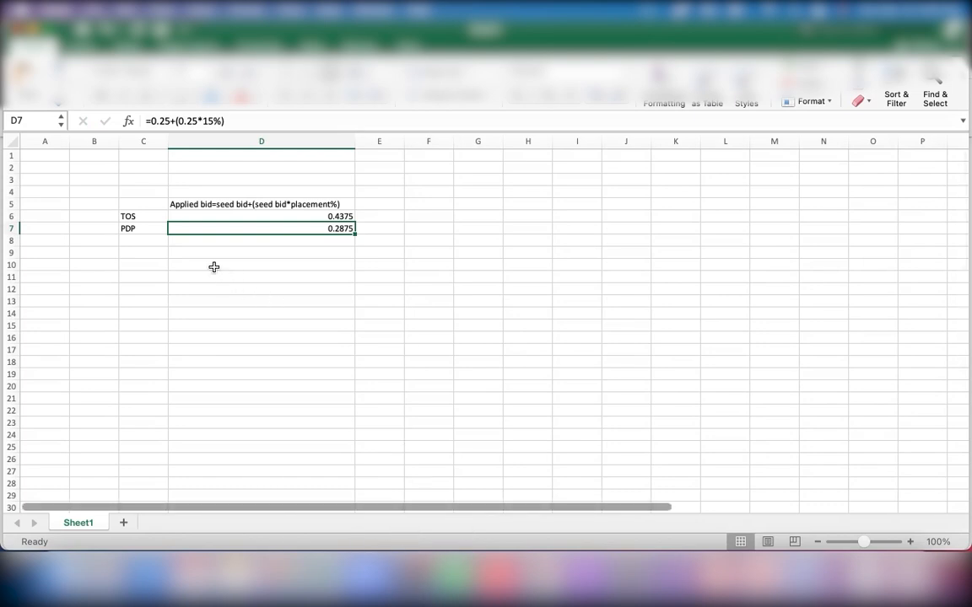
{"action": "left_click", "coordinate": [131, 253]}
{"action": "type", "text": "b"}
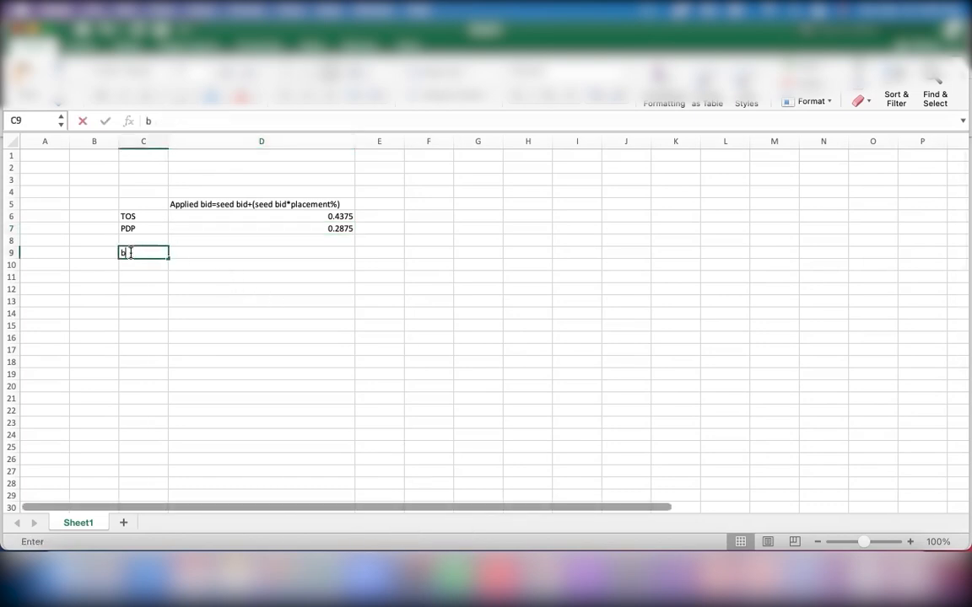
{"action": "type", "text": "id"}
{"action": "key", "text": "BackSpace"}
{"action": "key", "text": "BackSpace"}
{"action": "key", "text": "BackSpace"}
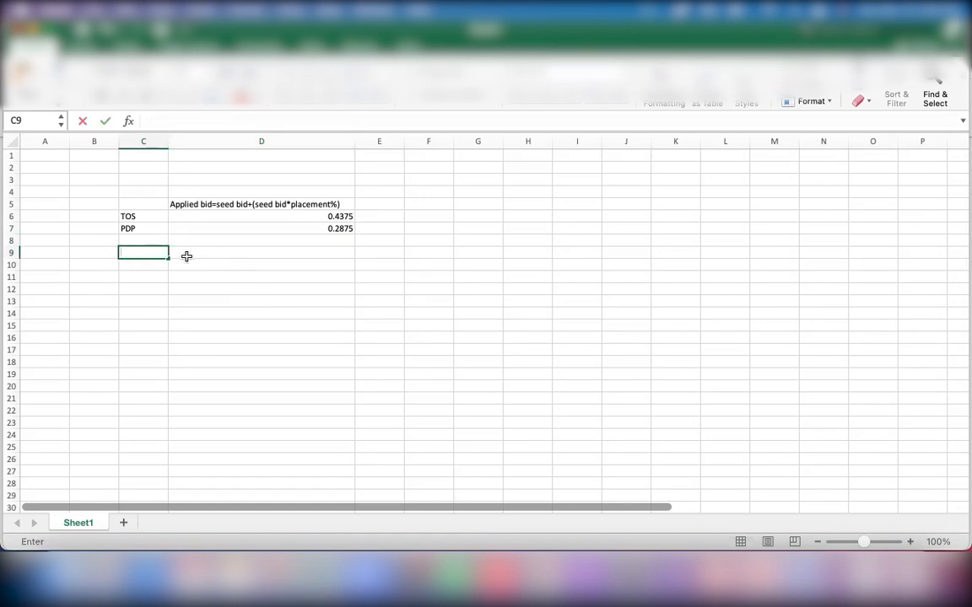
Enter the bid formula text "bid=AOV*TA*CVR" in cell D9 below the applied bids
{"action": "left_click", "coordinate": [187, 256]}
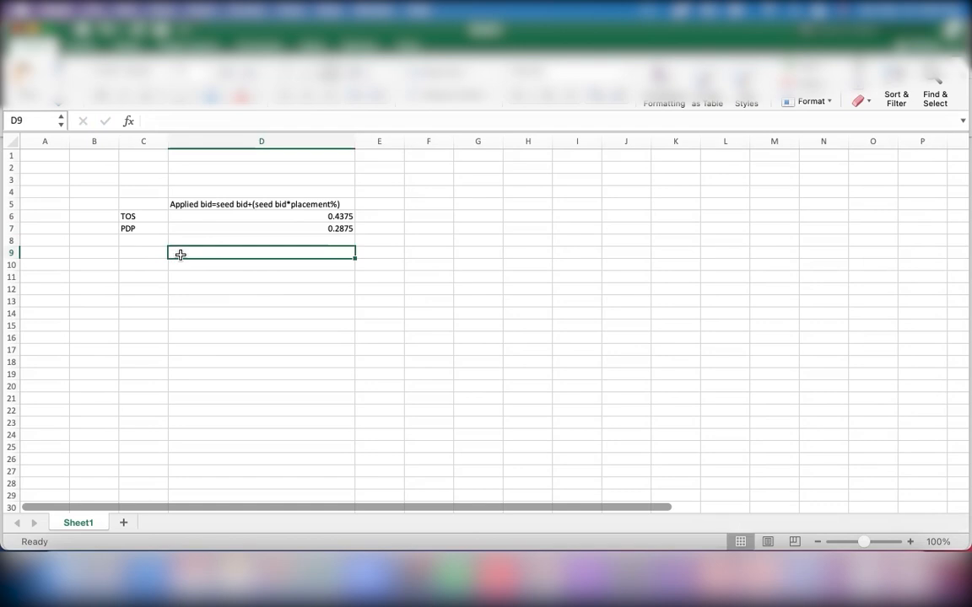
{"action": "type", "text": "bid"}
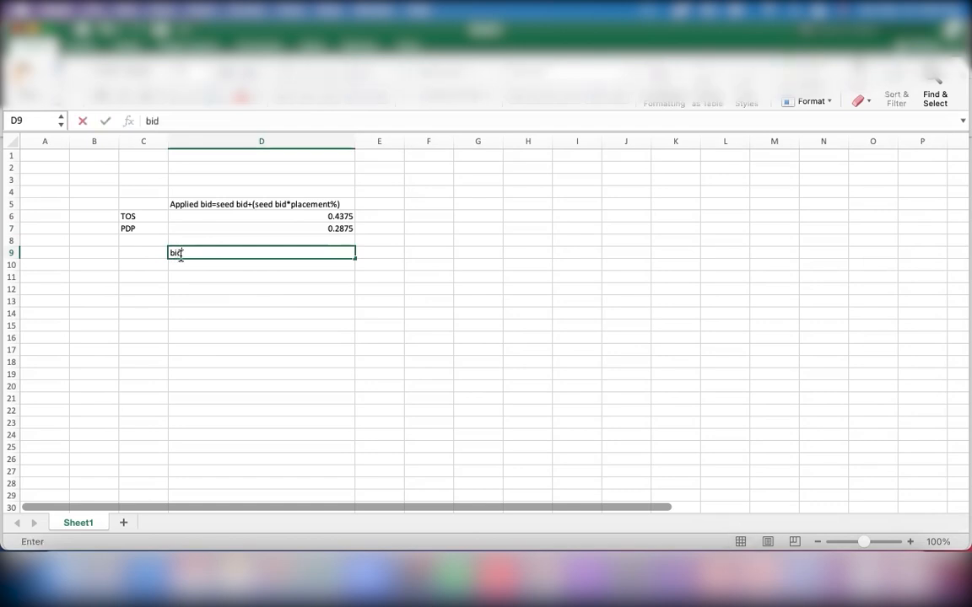
{"action": "type", "text": "=AOV*TA*CVR"}
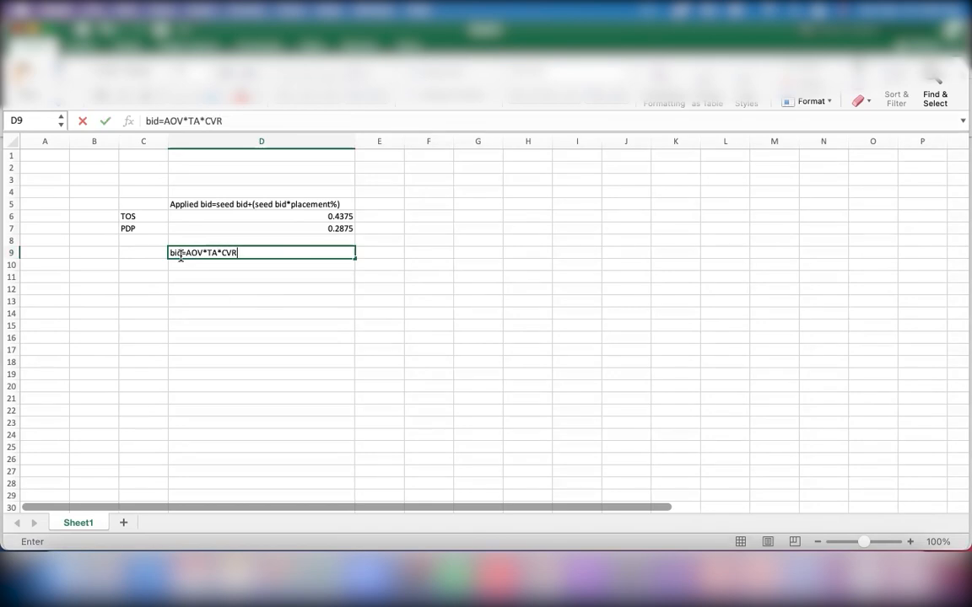
{"action": "key", "text": "Return"}
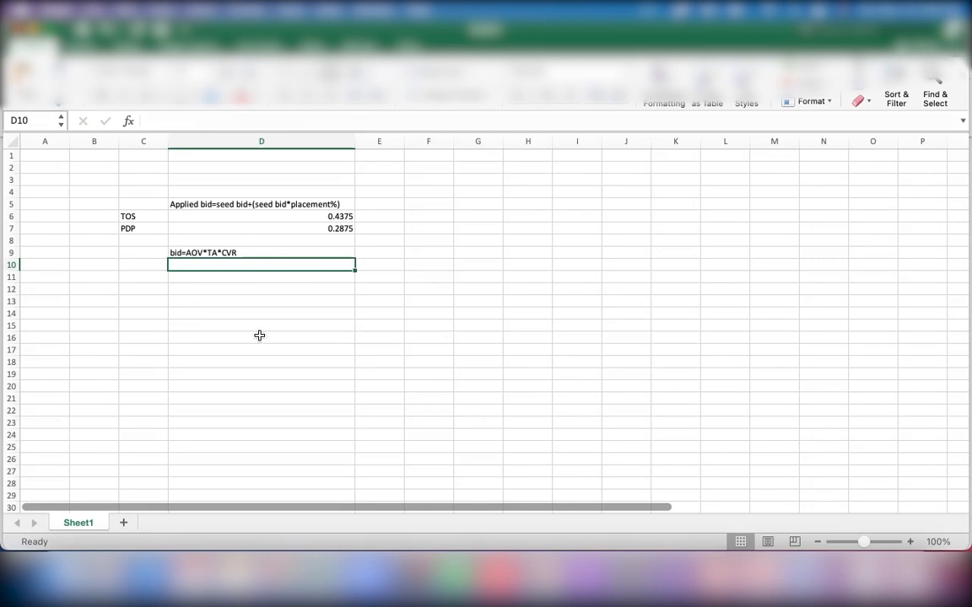
Add a keyword row above the formula text with "kw" in cell C4 and "silicon lid" in cell D4
{"action": "left_click", "coordinate": [143, 195]}
{"action": "type", "text": "kw"}
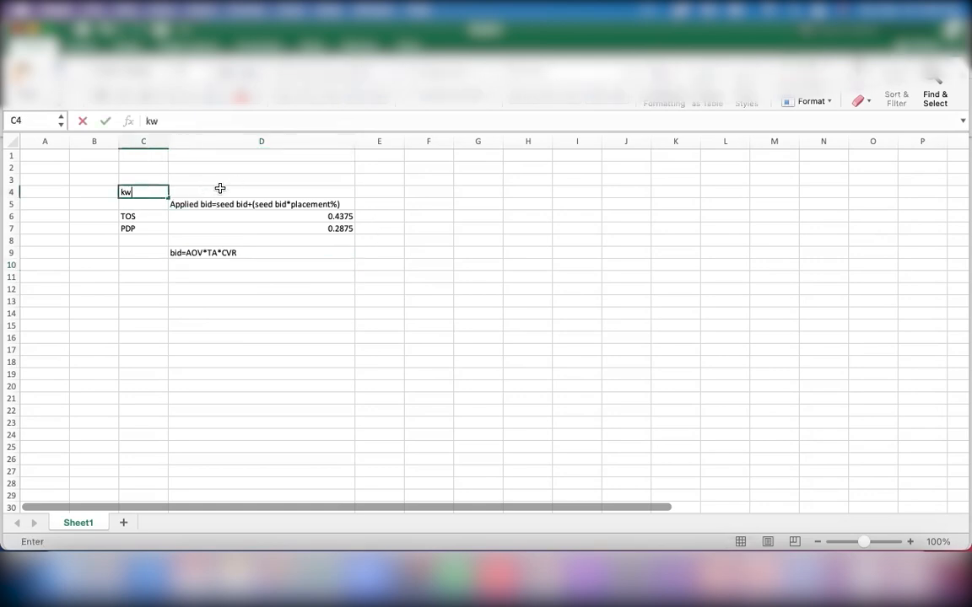
{"action": "left_click", "coordinate": [196, 195]}
{"action": "type", "text": "sil"}
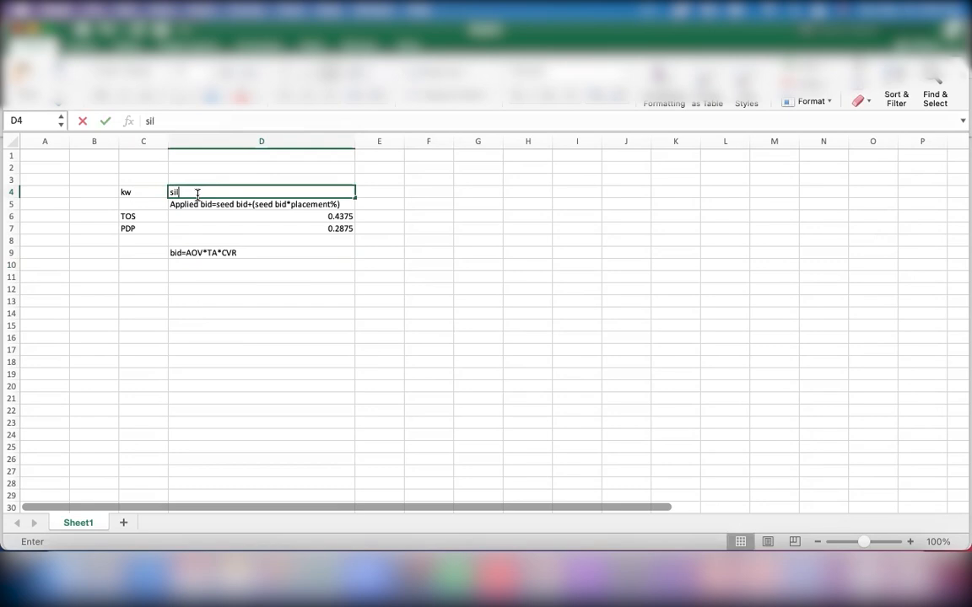
{"action": "type", "text": "icon lid"}
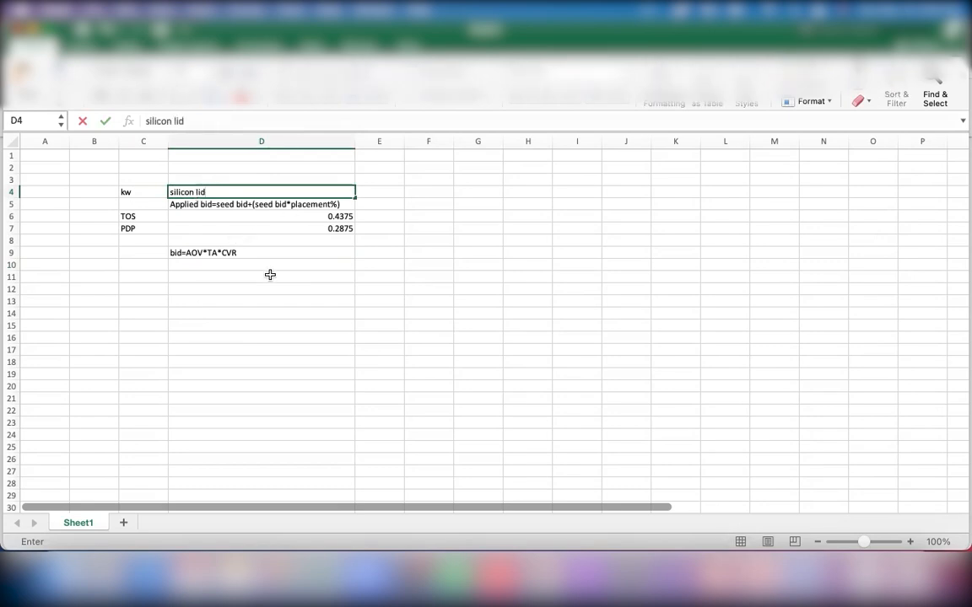
{"action": "key", "text": "Return"}
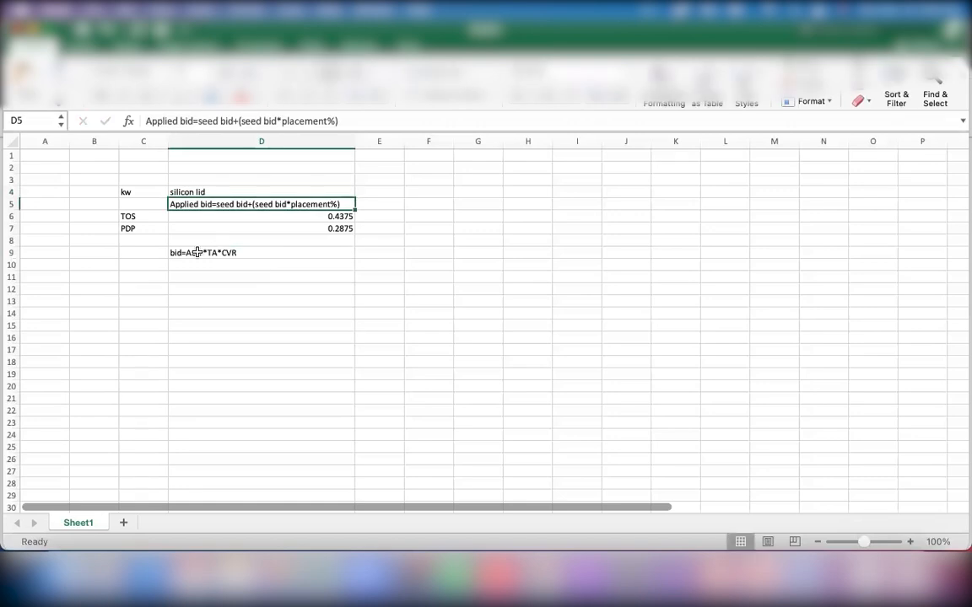
Review the bid formula text in D9 against the TOS and PDP applied-bid calculations in D6 and D7
{"action": "left_click", "coordinate": [192, 254]}
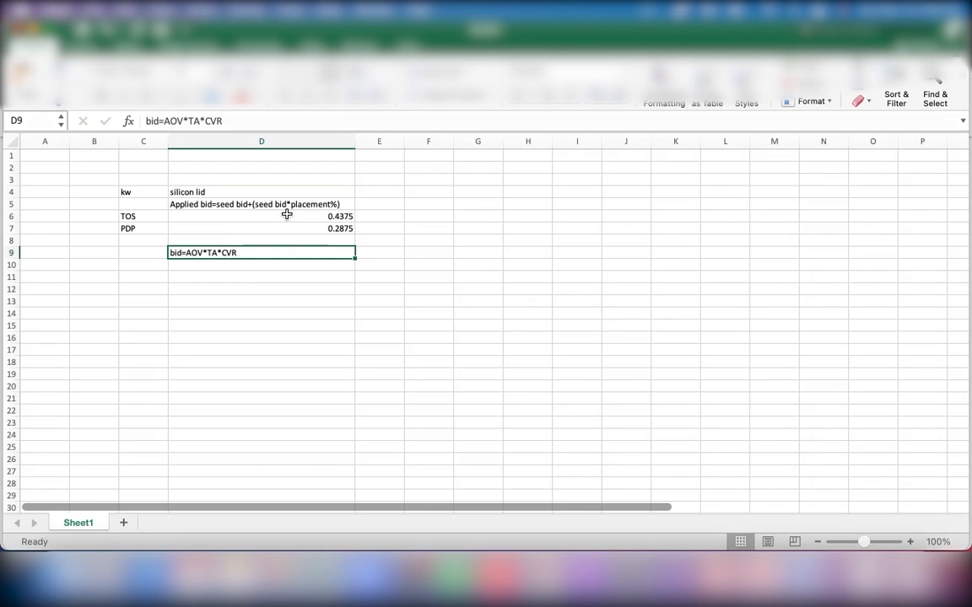
{"action": "left_click", "coordinate": [228, 217]}
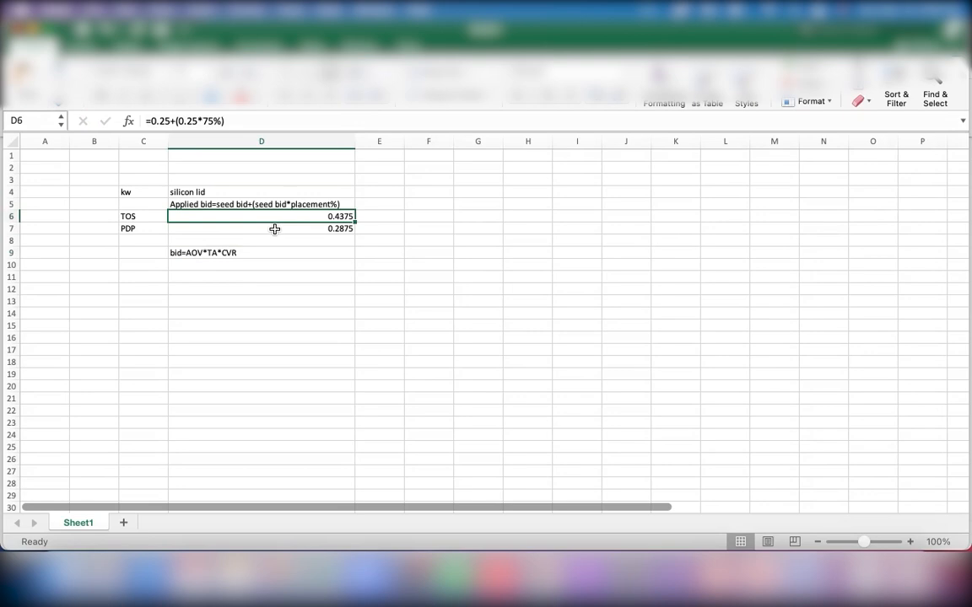
{"action": "left_click", "coordinate": [205, 230]}
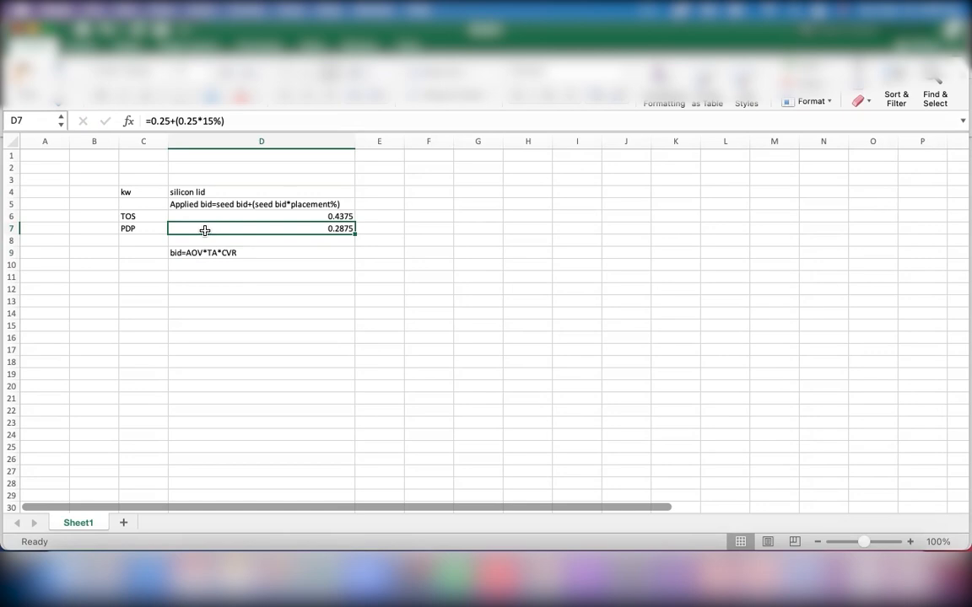
{"action": "left_click", "coordinate": [246, 252]}
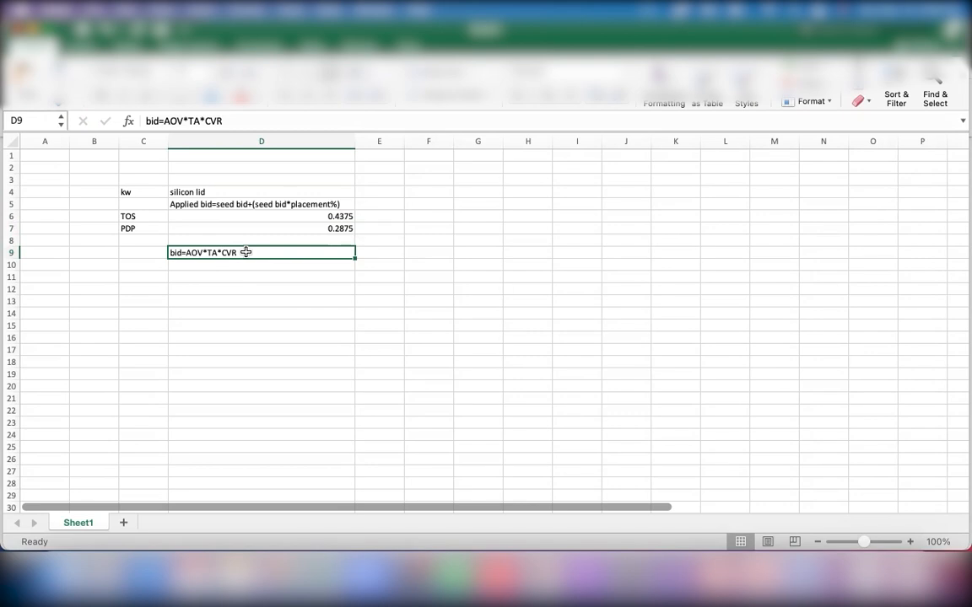
{"action": "left_click", "coordinate": [364, 220]}
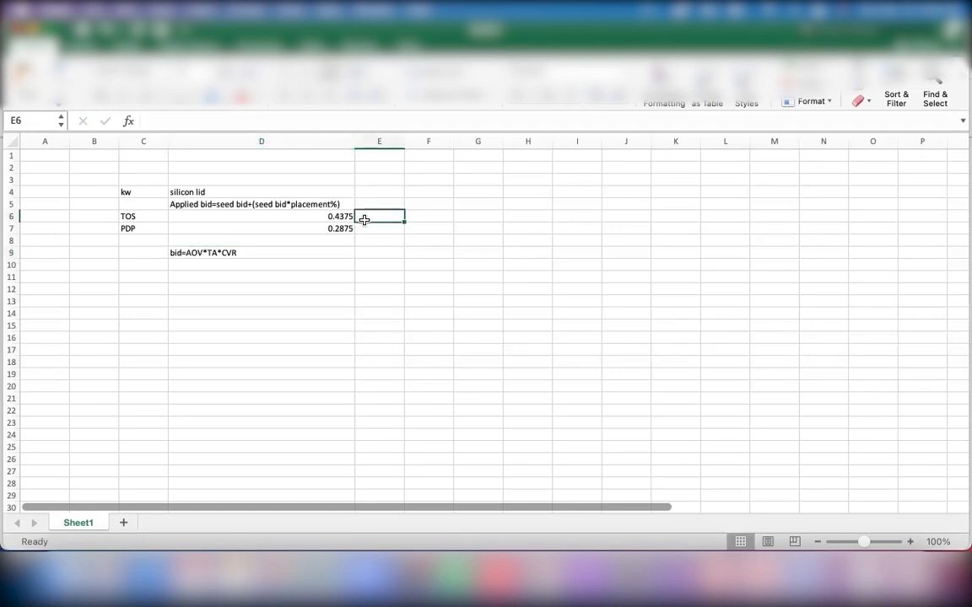
{"action": "left_click", "coordinate": [209, 254]}
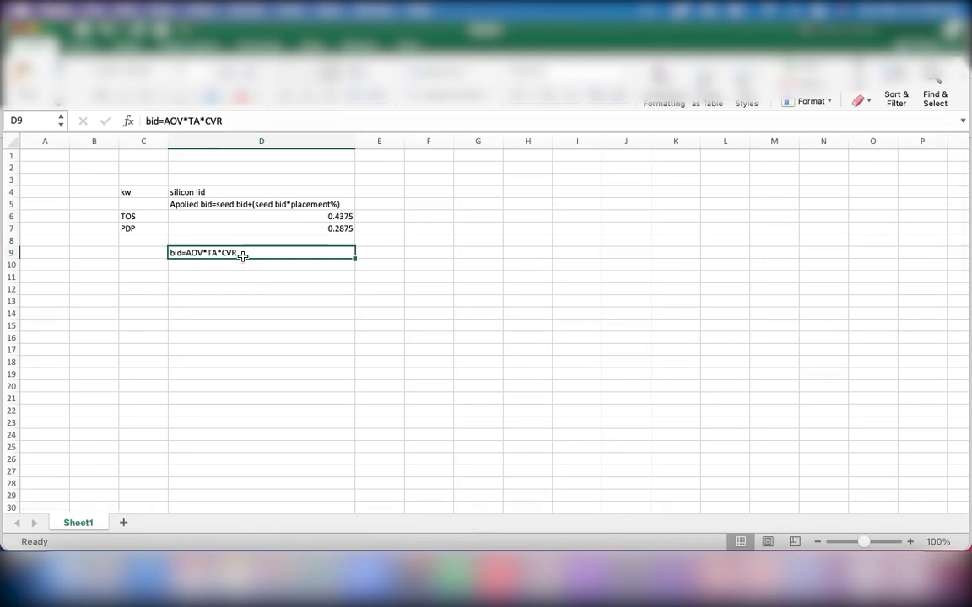
Enter "CVR=20%" in cells E6 and E7 beside the TOS and PDP applied bids
{"action": "left_click", "coordinate": [369, 215]}
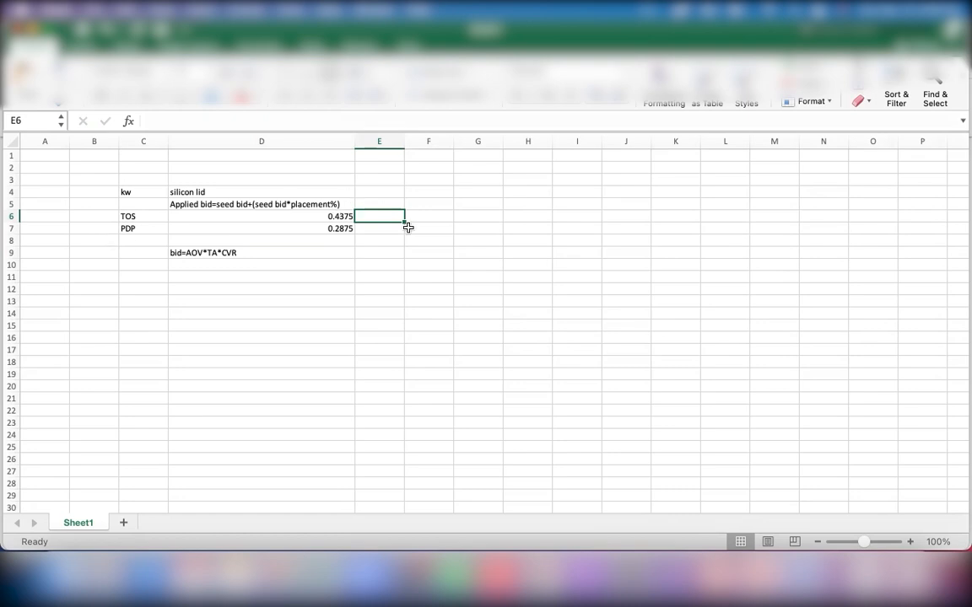
{"action": "type", "text": "CVR="}
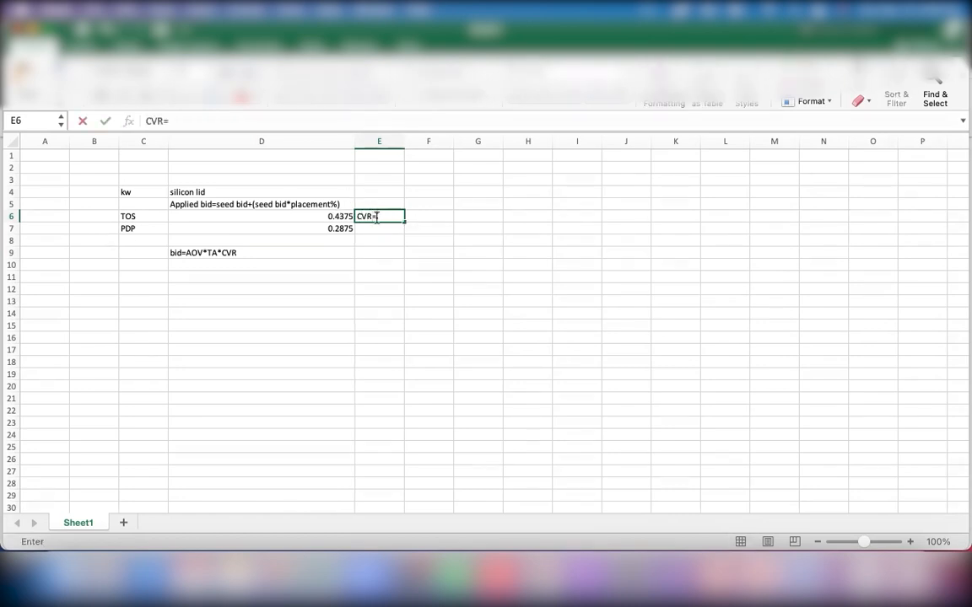
{"action": "type", "text": "20%"}
{"action": "left_click", "coordinate": [363, 228]}
{"action": "type", "text": "C"}
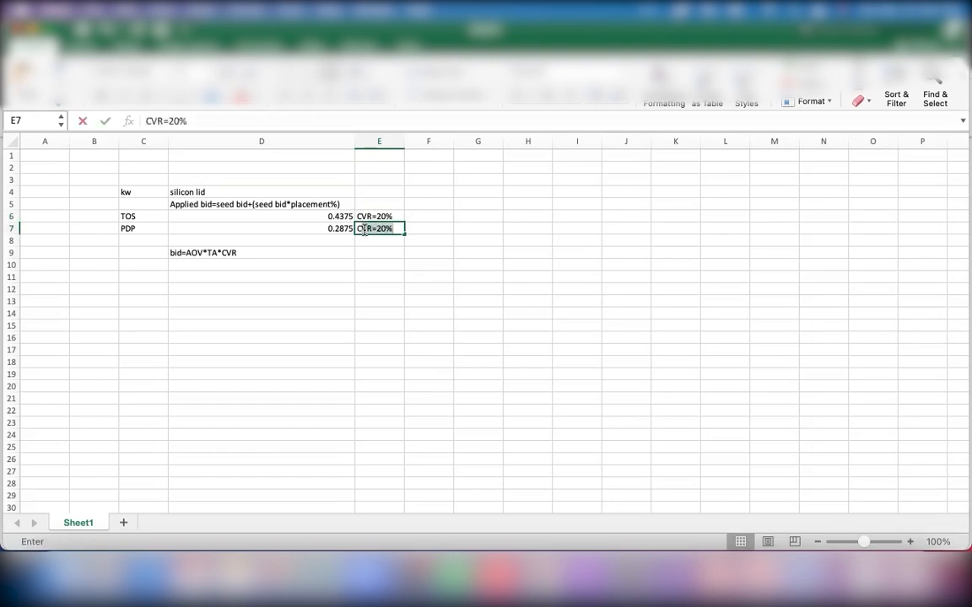
{"action": "key", "text": "Tab"}
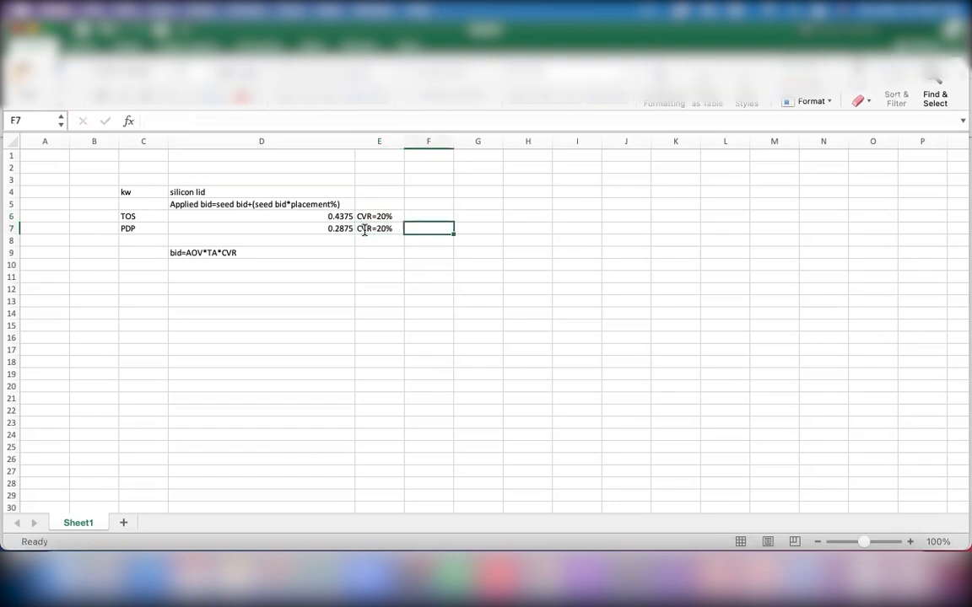
Change the PDP conversion rate text in cell E7 to "CVR=10%"
{"action": "left_click", "coordinate": [391, 225]}
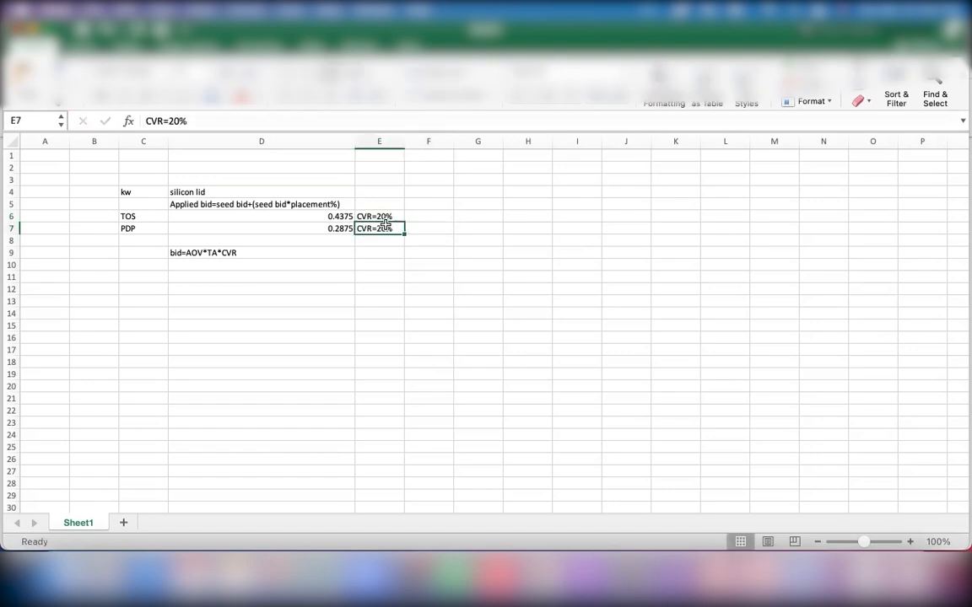
{"action": "double_click", "coordinate": [384, 228]}
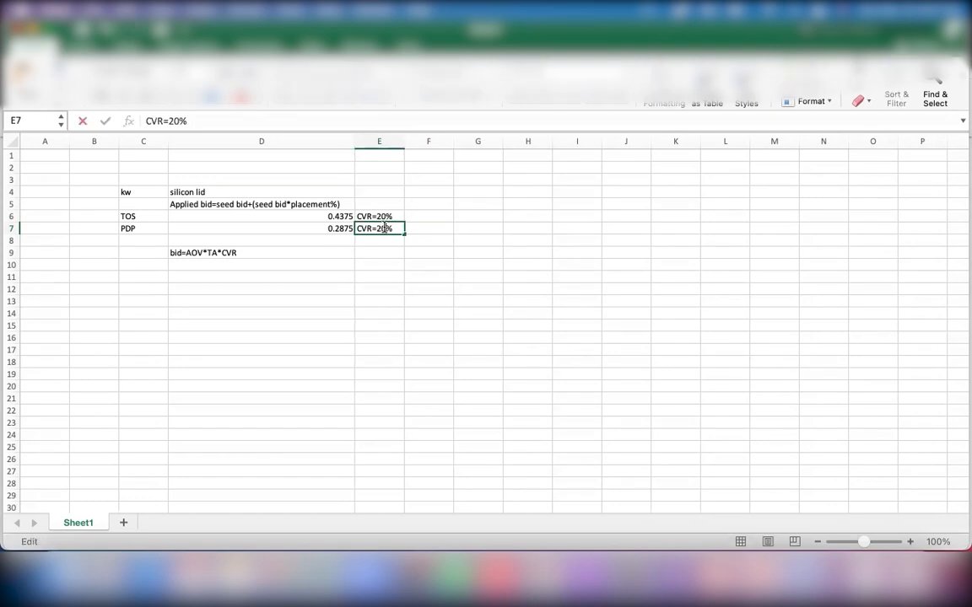
{"action": "key", "text": "BackSpace"}
{"action": "type", "text": "1"}
{"action": "key", "text": "Return"}
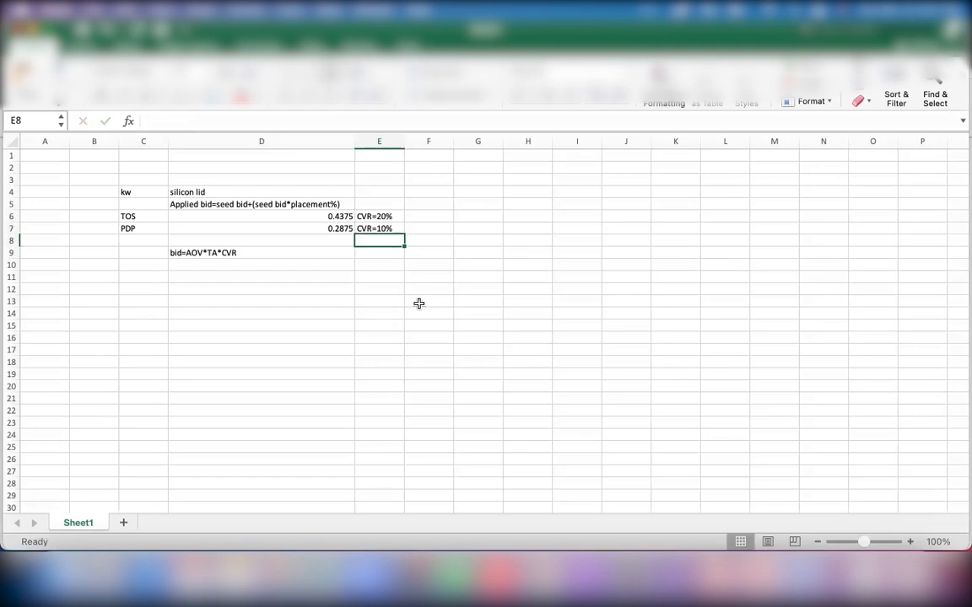
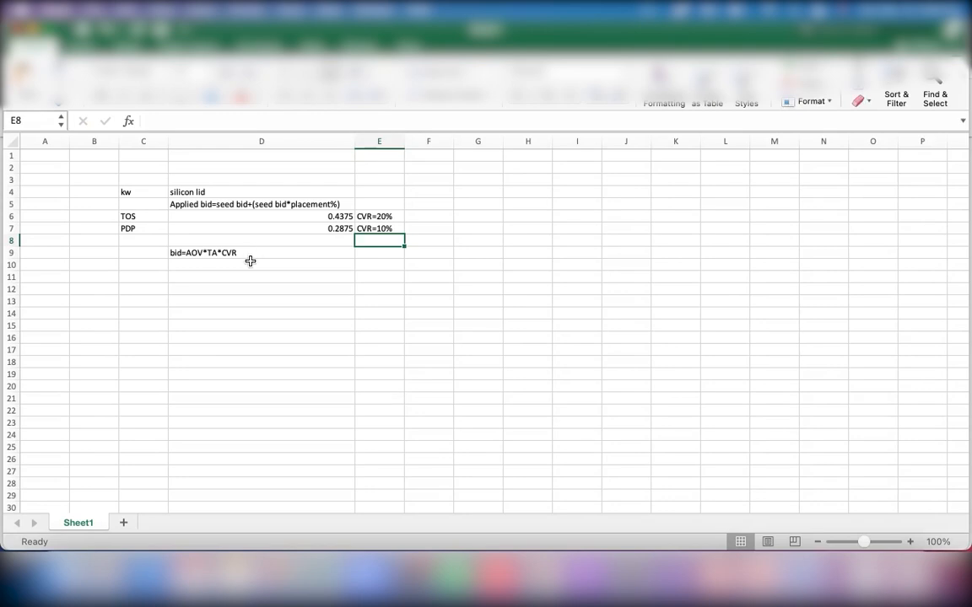
Calculate the bid for the 10% conversion rate in cell D10 with the formula =7.99*0.40*0.10
{"action": "left_click", "coordinate": [172, 265]}
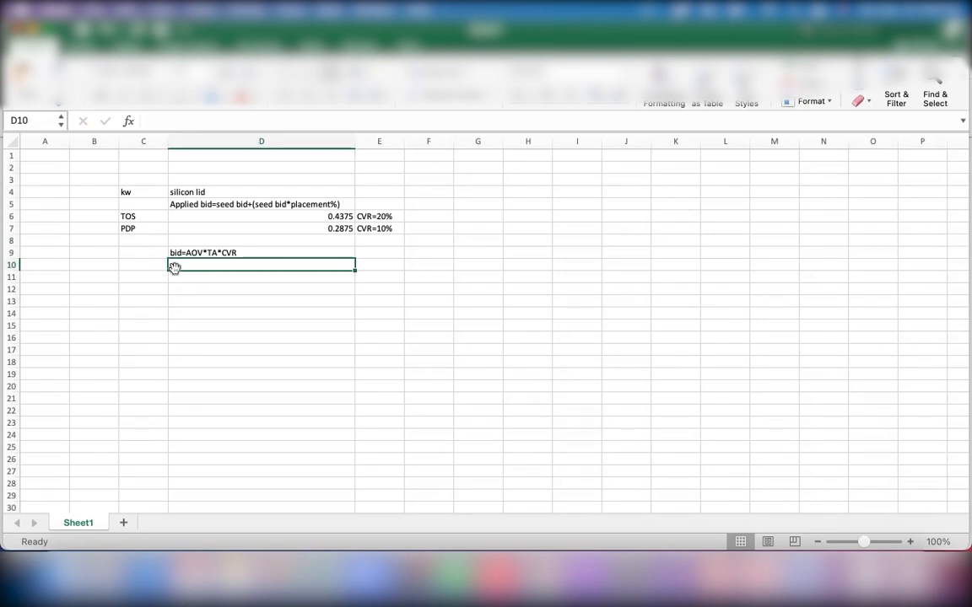
{"action": "type", "text": "=7"}
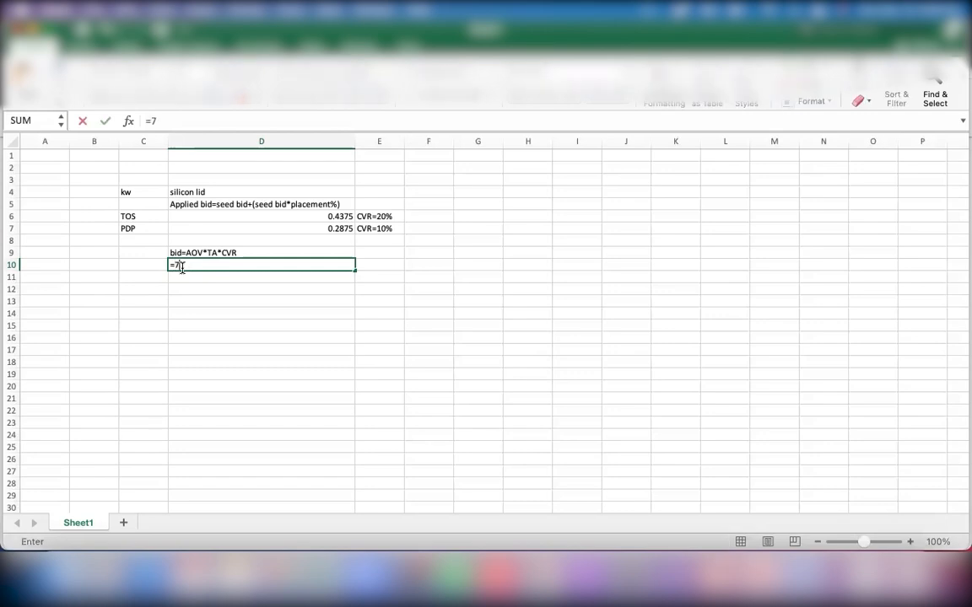
{"action": "type", "text": ".99*0.40*"}
{"action": "type", "text": "10"}
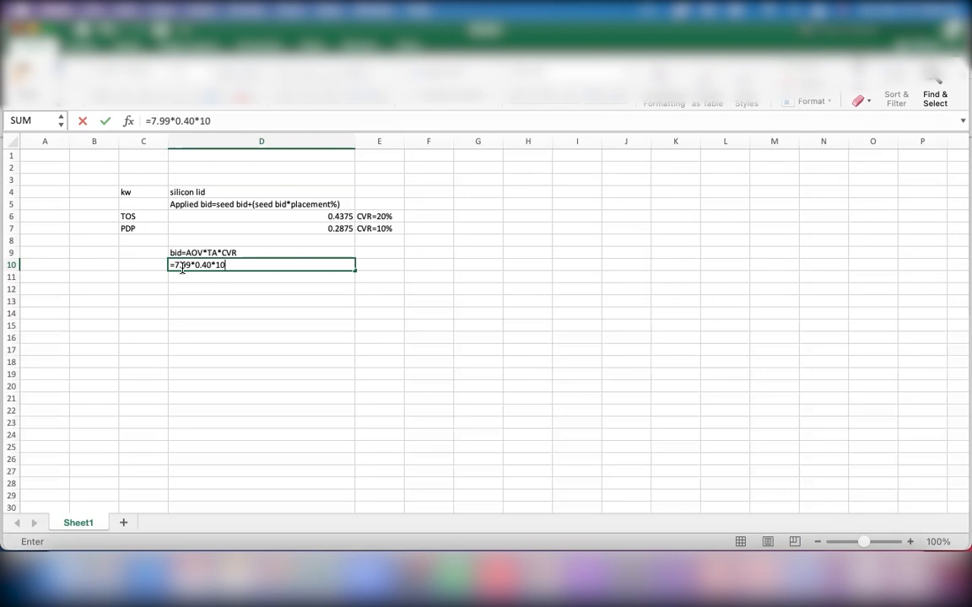
{"action": "key", "text": "BackSpace"}
{"action": "key", "text": "BackSpace"}
{"action": "type", "text": "0.10"}
{"action": "key", "text": "Return"}
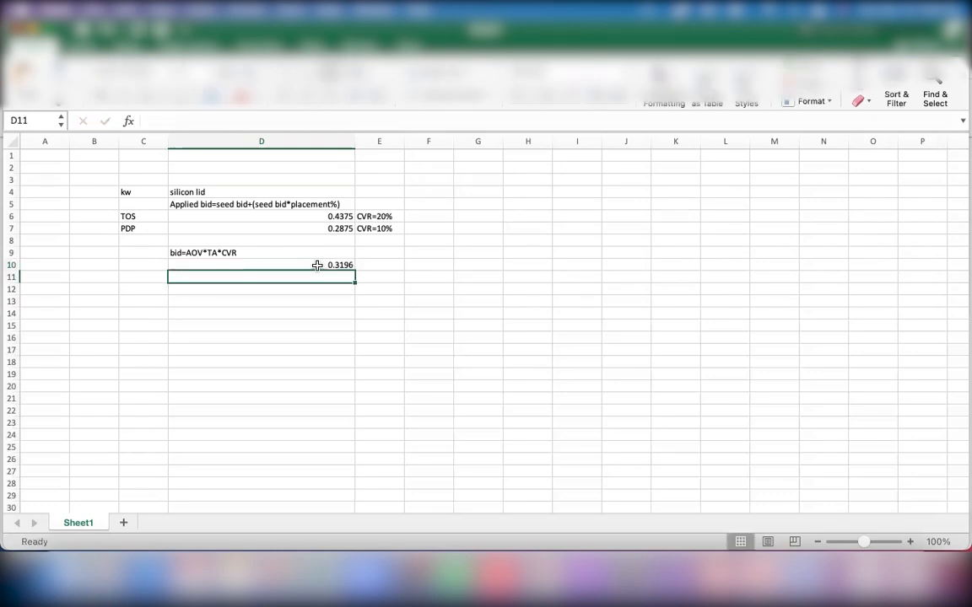
Label the calculated bid "bid for ROS and PDP" in cell C10 and widen column C to fit the text
{"action": "left_click", "coordinate": [140, 264]}
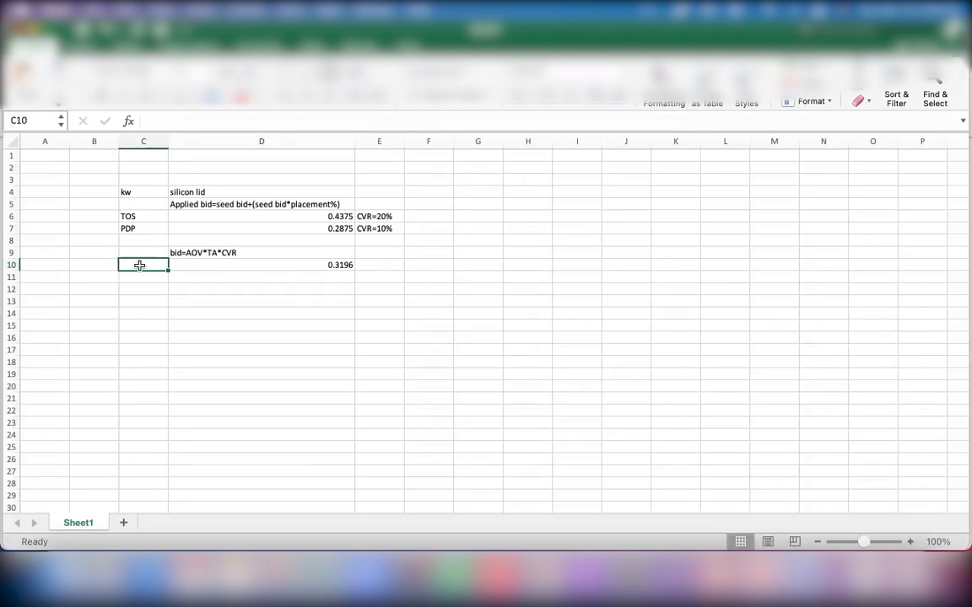
{"action": "type", "text": "bi"}
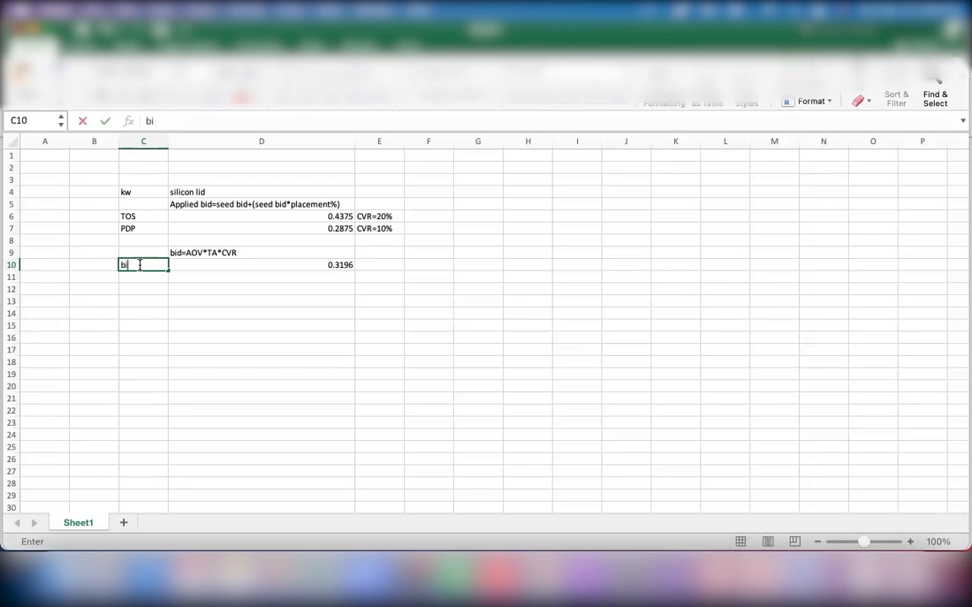
{"action": "type", "text": "d for ROS a"}
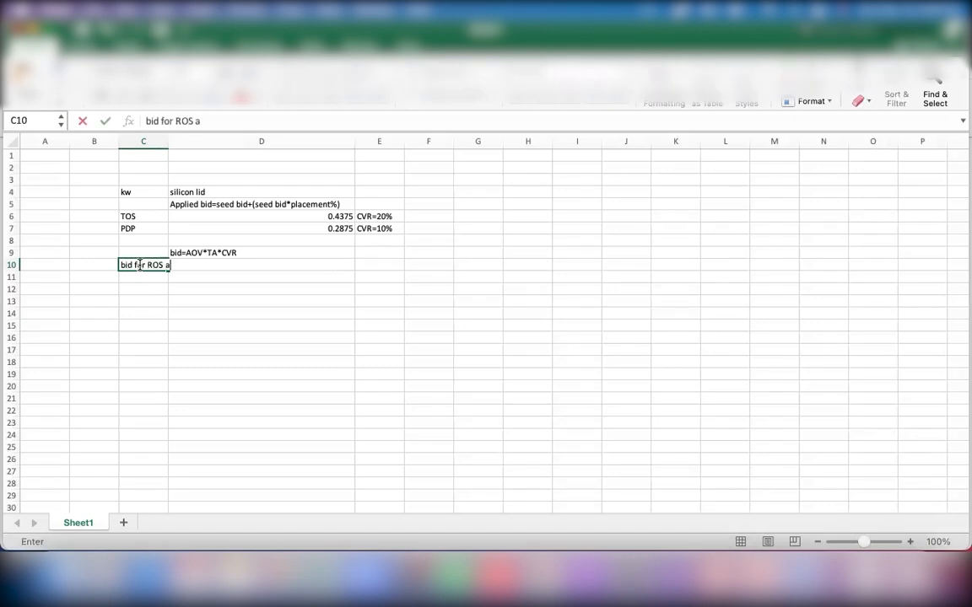
{"action": "type", "text": "nd PDP"}
{"action": "key", "text": "Return"}
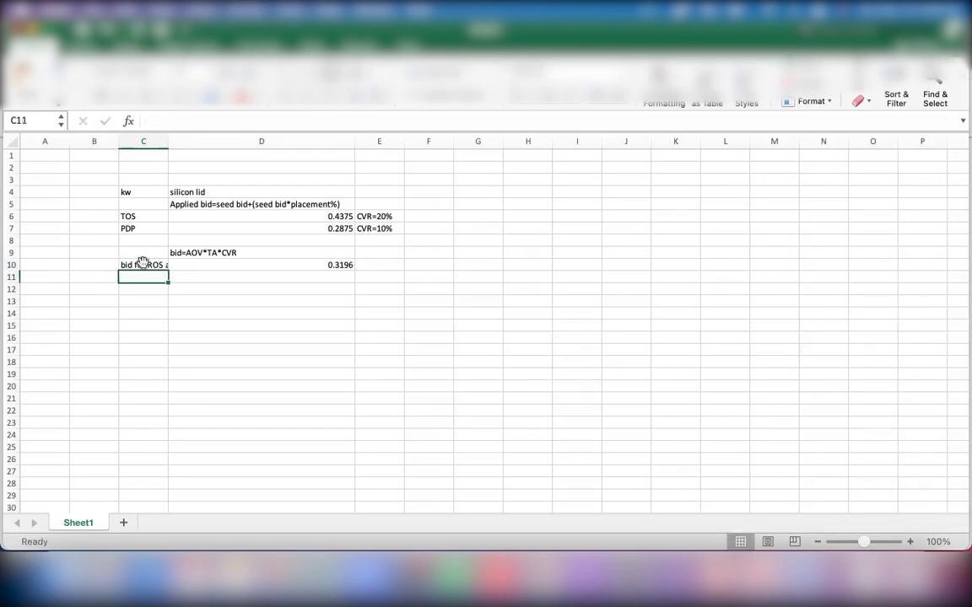
{"action": "left_click", "coordinate": [144, 265]}
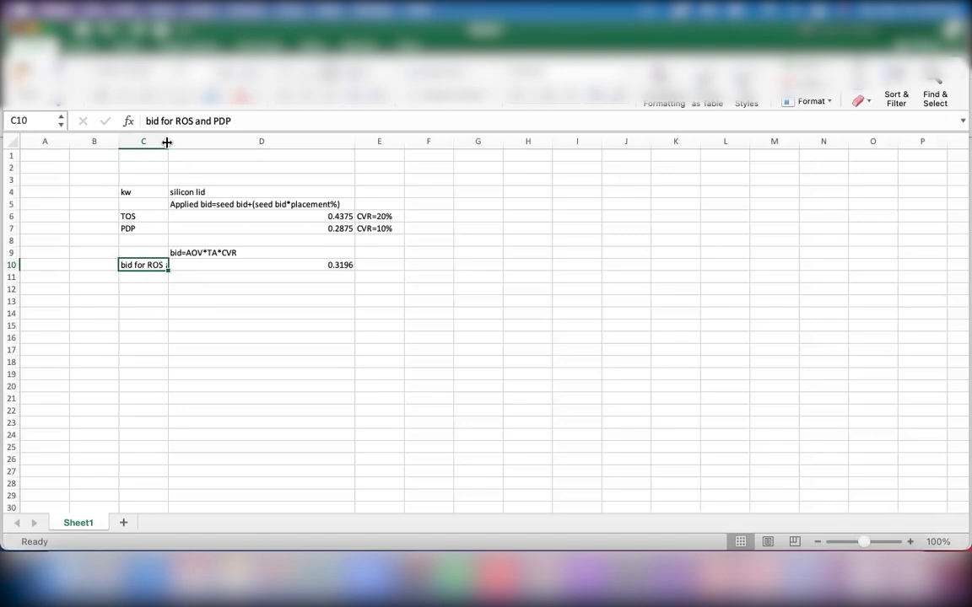
{"action": "left_click_drag", "start_coordinate": [167, 143], "coordinate": [204, 142]}
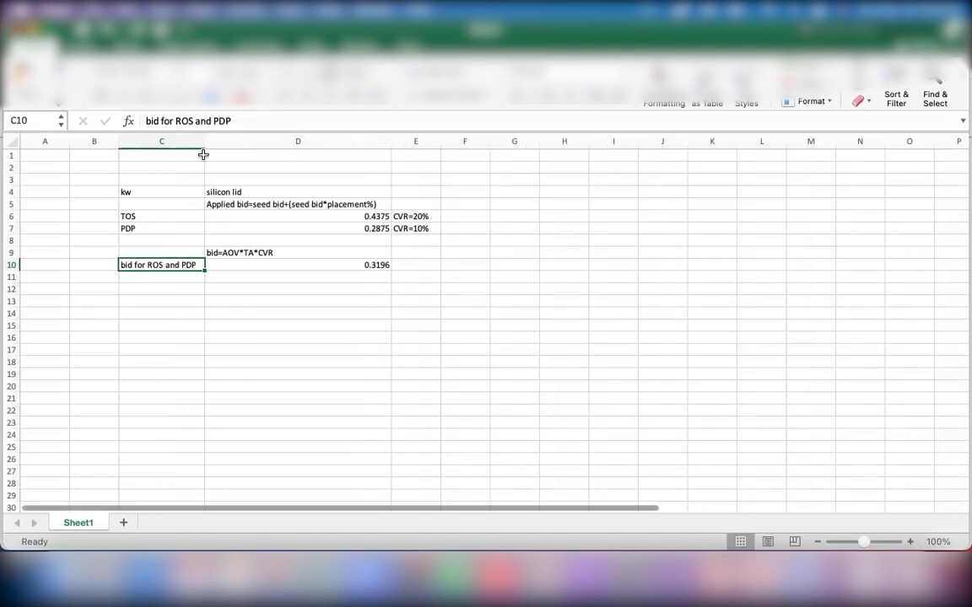
Calculate the bid for the 20% conversion rate in cell D11 with the formula =7.99*0.40*0.20
{"action": "left_click", "coordinate": [220, 267]}
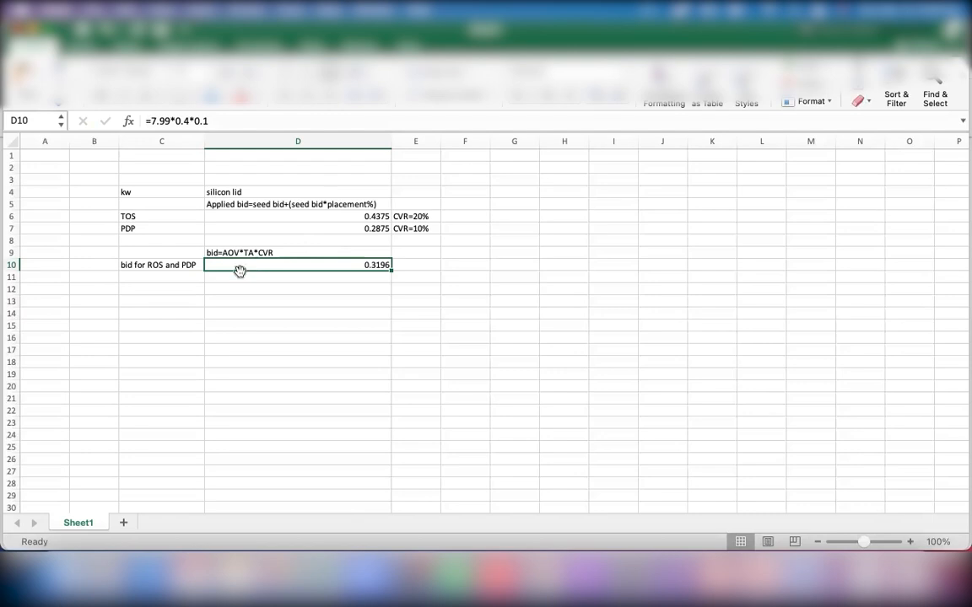
{"action": "left_click", "coordinate": [136, 275]}
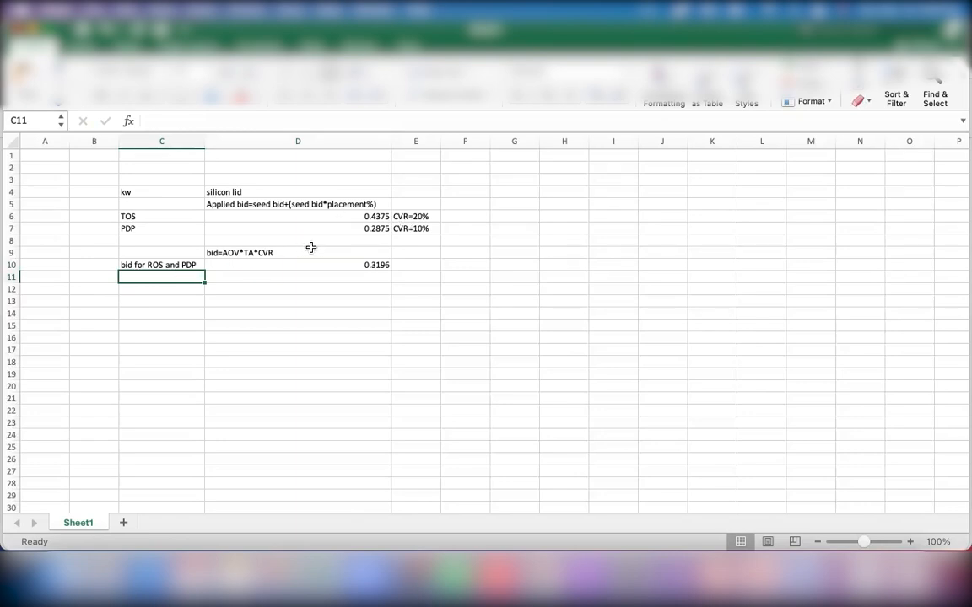
{"action": "left_click", "coordinate": [236, 275]}
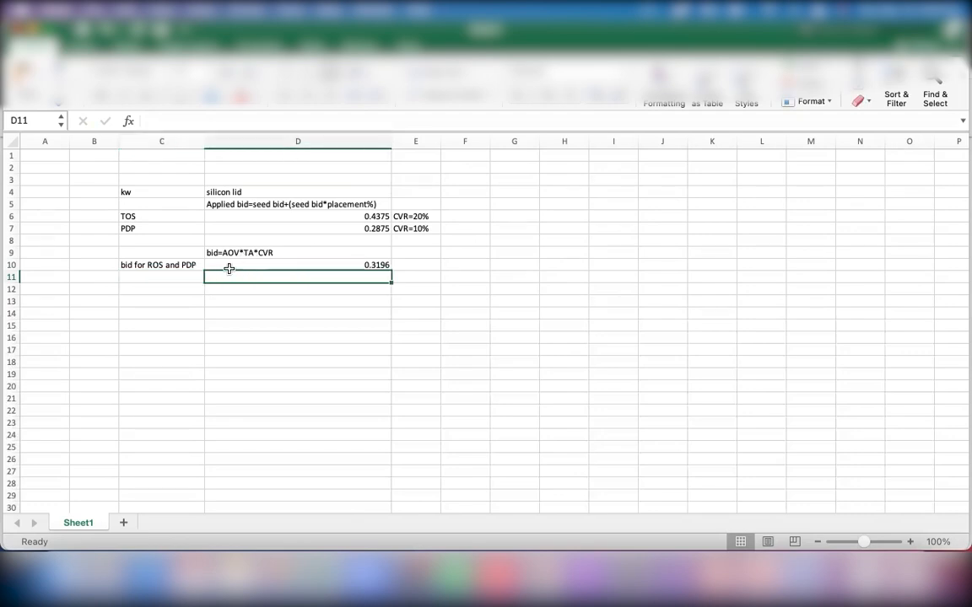
{"action": "type", "text": "="}
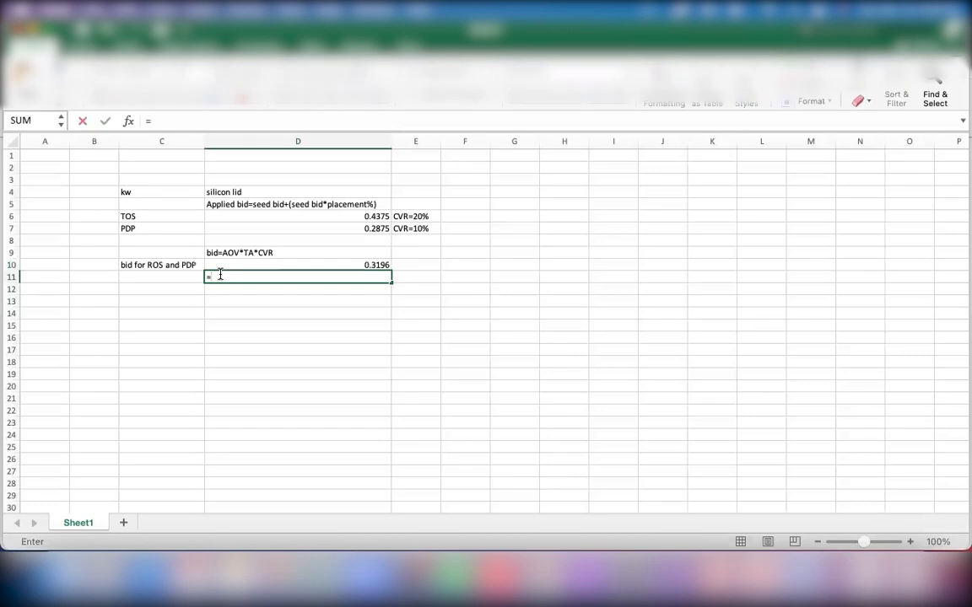
{"action": "type", "text": "7.99*0.40"}
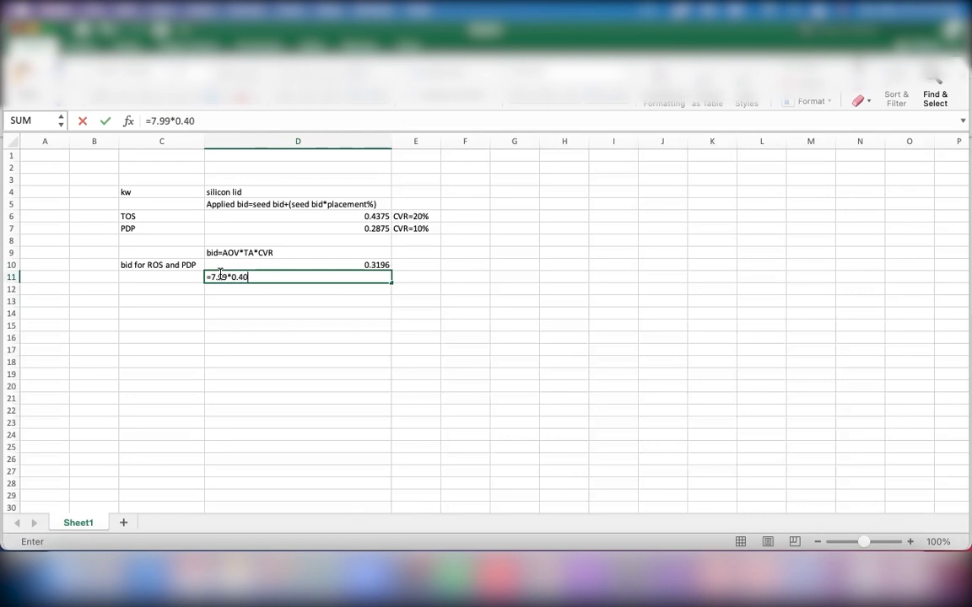
{"action": "type", "text": "*0.20"}
{"action": "key", "text": "Return"}
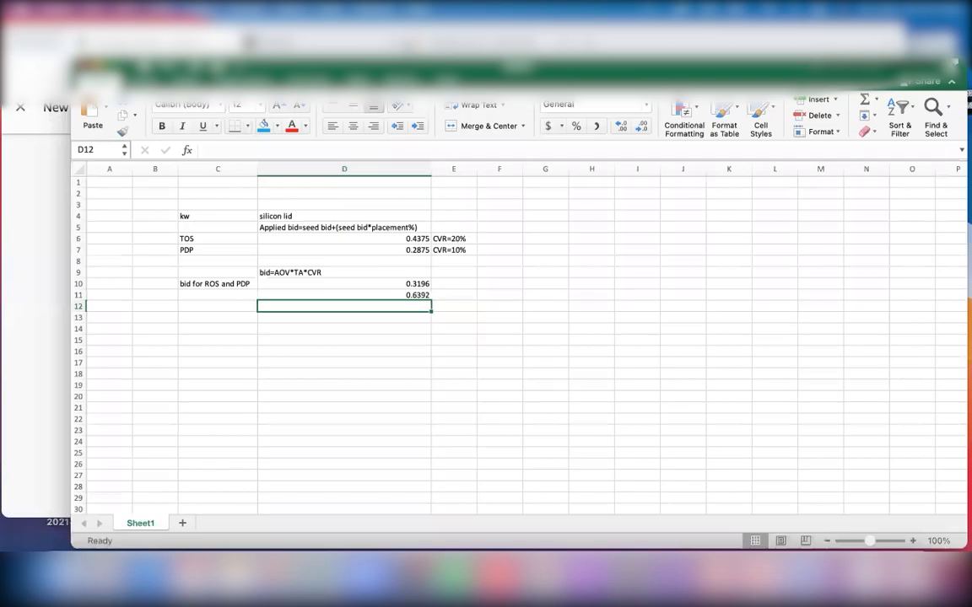
Switch to the Amazon Advertising campaign builder and set the Food & Sandwich Bags category bid to £0.31
{"action": "key", "text": "ctrl+Up"}
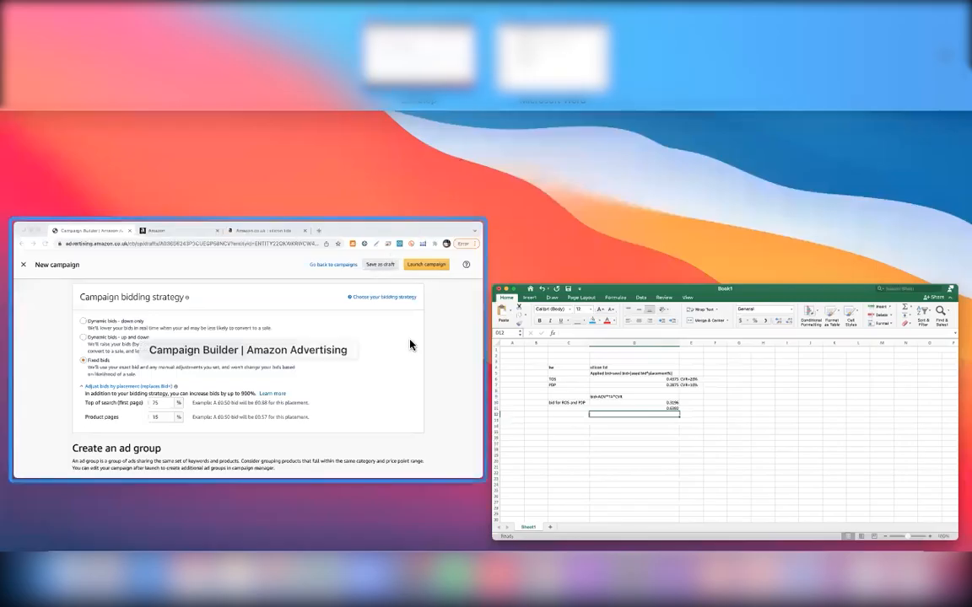
{"action": "left_click", "coordinate": [411, 345]}
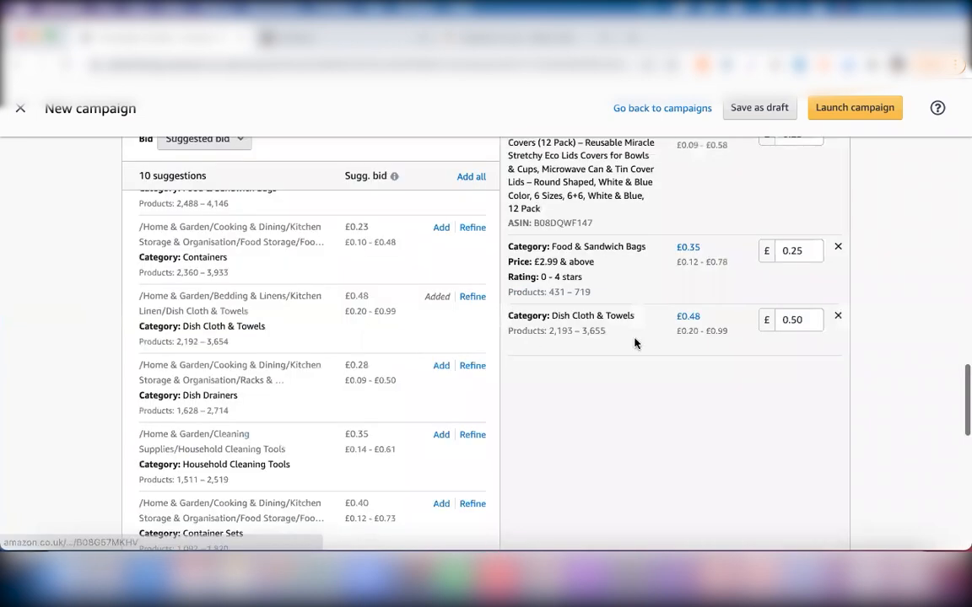
{"action": "left_click", "coordinate": [802, 249]}
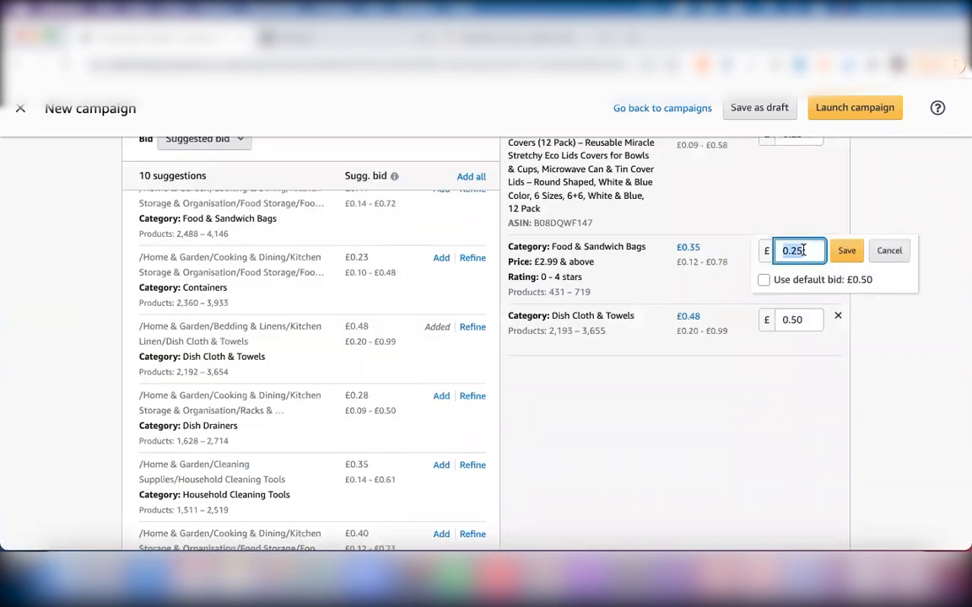
{"action": "type", "text": "0.31"}
{"action": "left_click", "coordinate": [846, 253]}
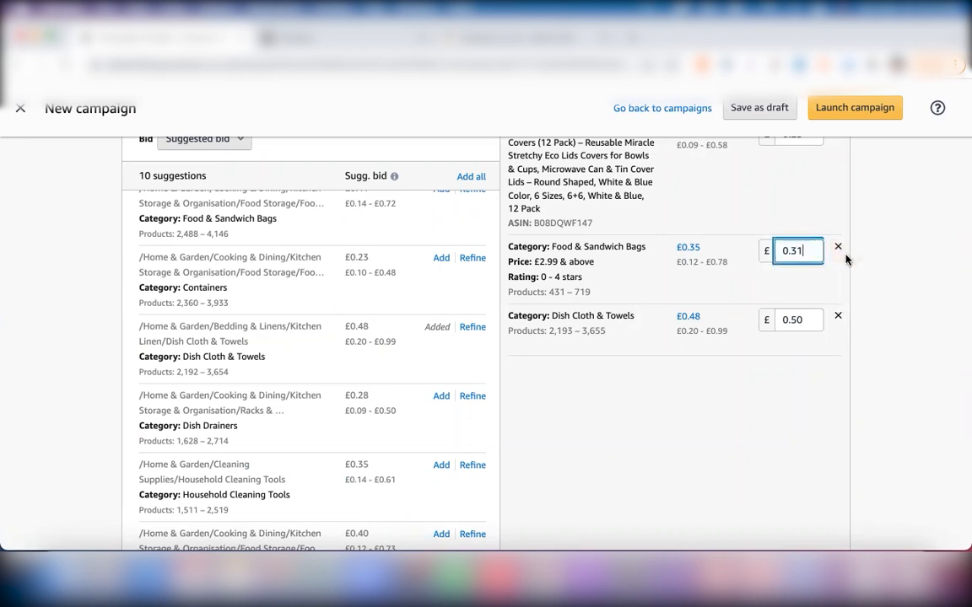
{"action": "scroll", "coordinate": [710, 199], "scroll_direction": "up", "scroll_amount": 1}
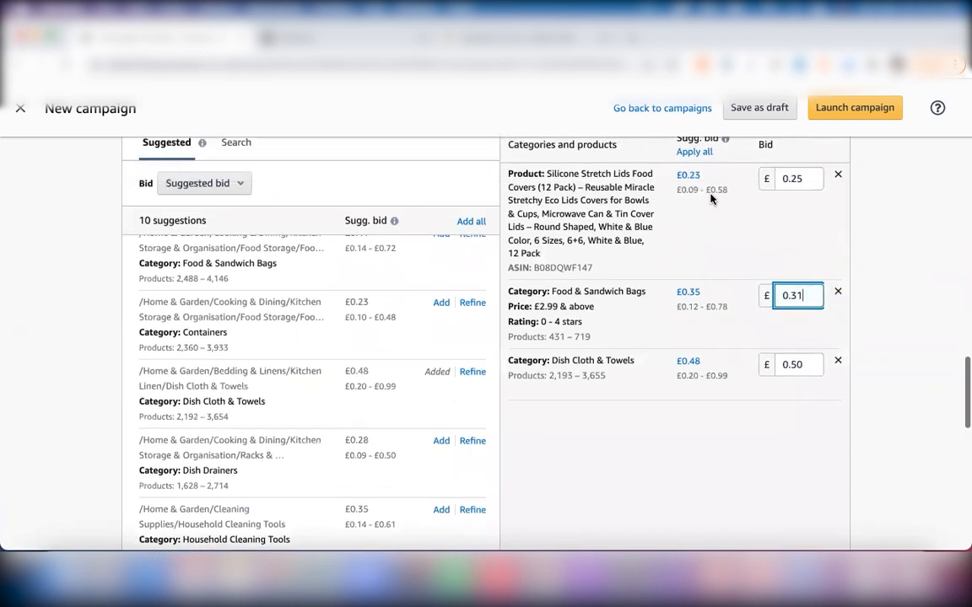
Switch back to the Excel workbook and change the TOS applied-bid formula in D6 to =0.31+(0.31*75%)
{"action": "key", "text": "ctrl+Up"}
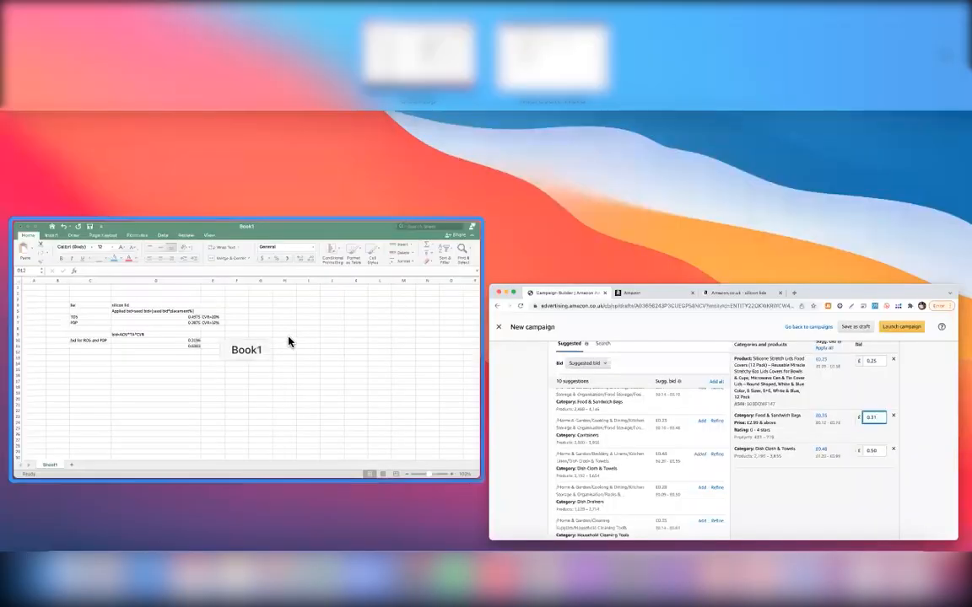
{"action": "left_click", "coordinate": [353, 271]}
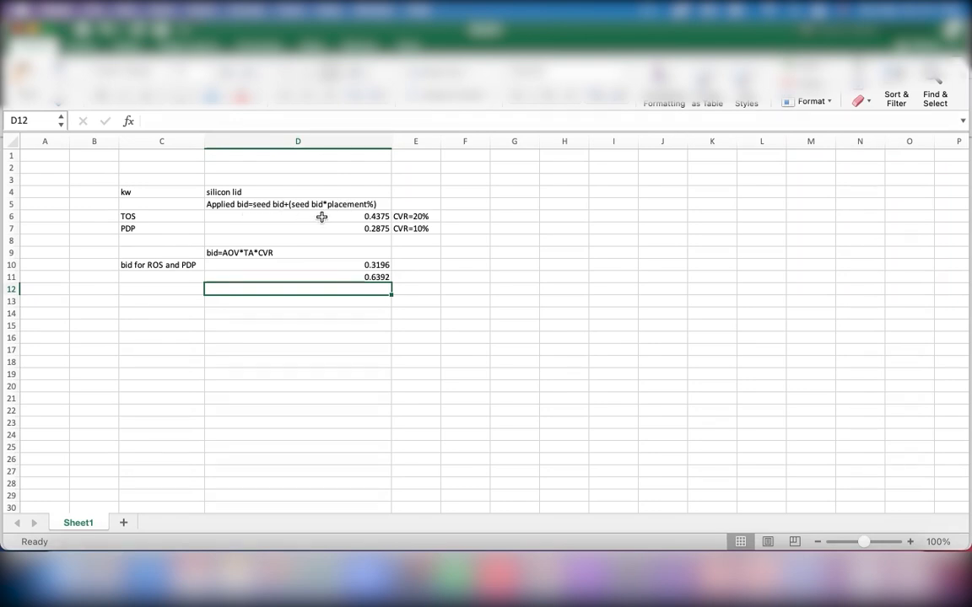
{"action": "double_click", "coordinate": [279, 216]}
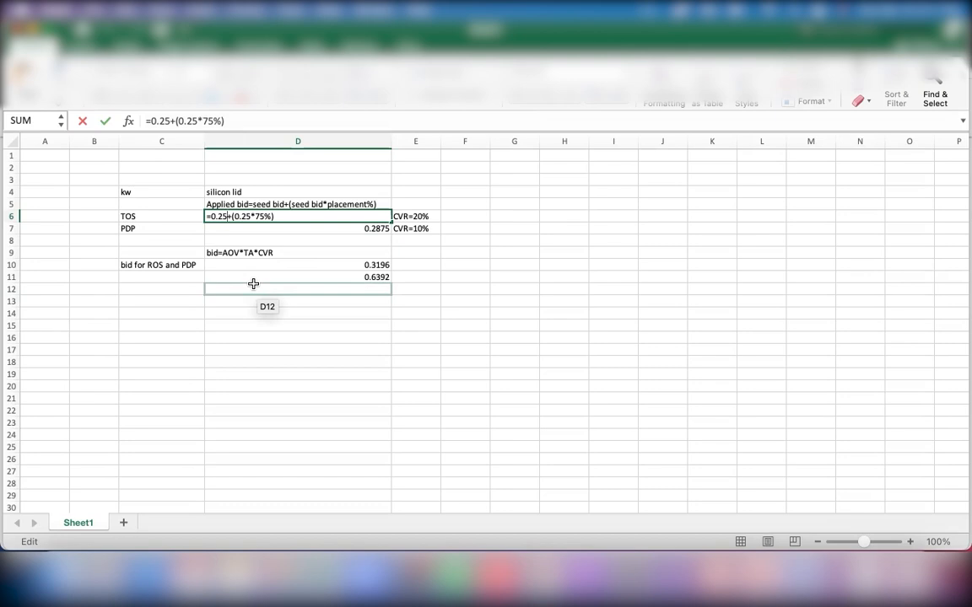
{"action": "key", "text": "BackSpace"}
{"action": "key", "text": "BackSpace"}
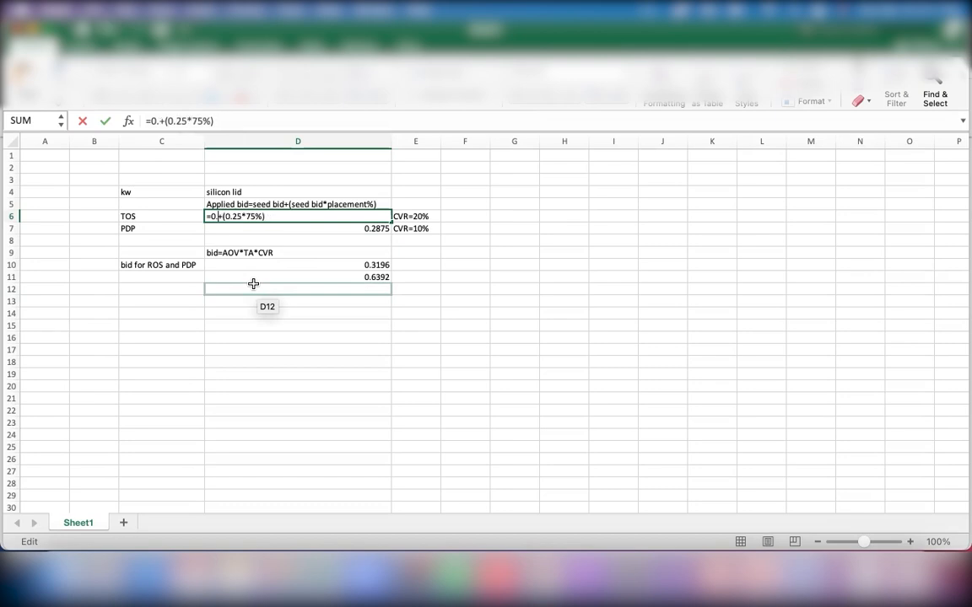
{"action": "type", "text": "31"}
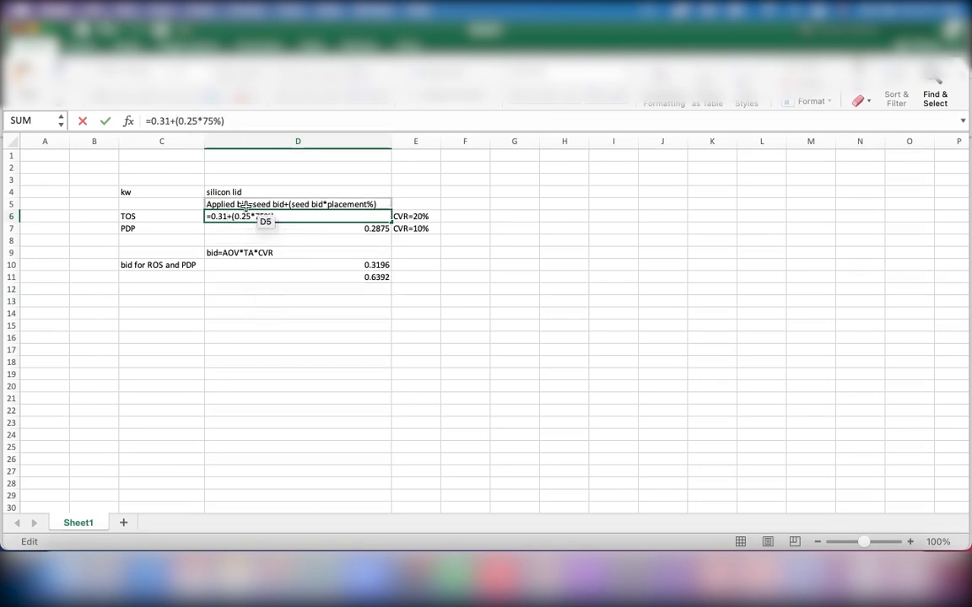
{"action": "left_click", "coordinate": [250, 218]}
{"action": "key", "text": "BackSpace"}
{"action": "key", "text": "BackSpace"}
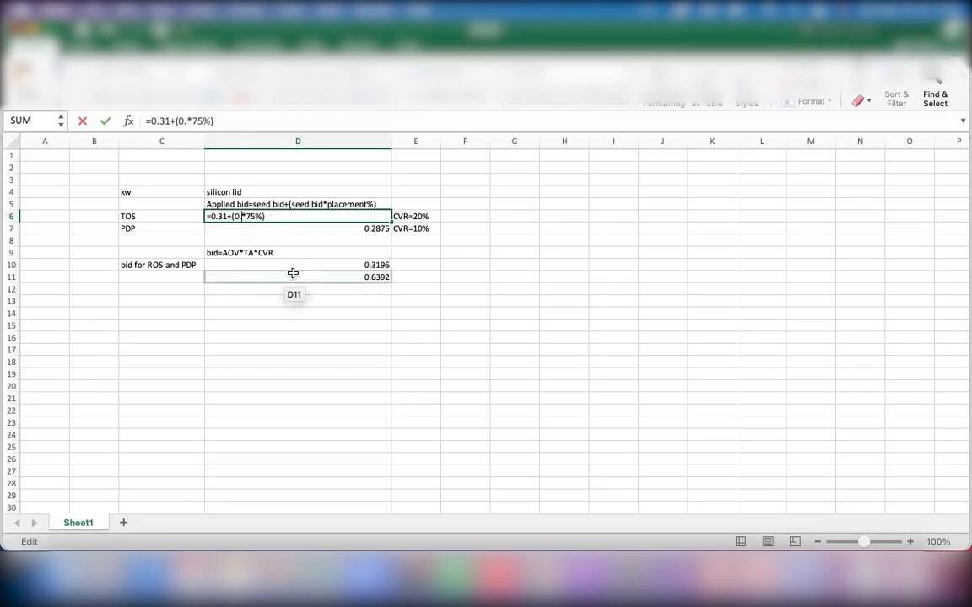
{"action": "type", "text": "31"}
{"action": "key", "text": "Return"}
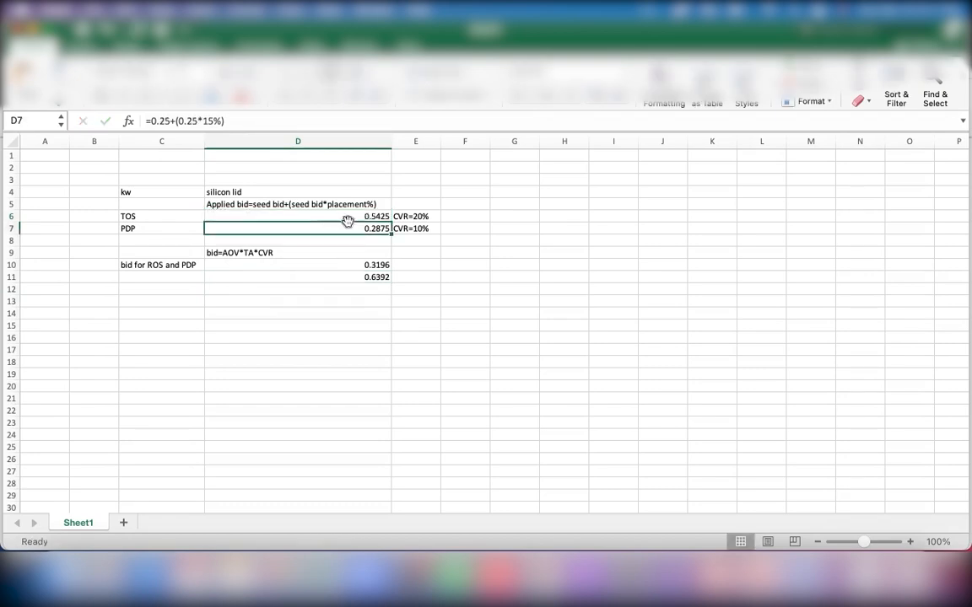
Change the placement percentage in the TOS applied-bid formula in D6 to 85%, giving =0.31+(0.31*85%)
{"action": "double_click", "coordinate": [295, 216]}
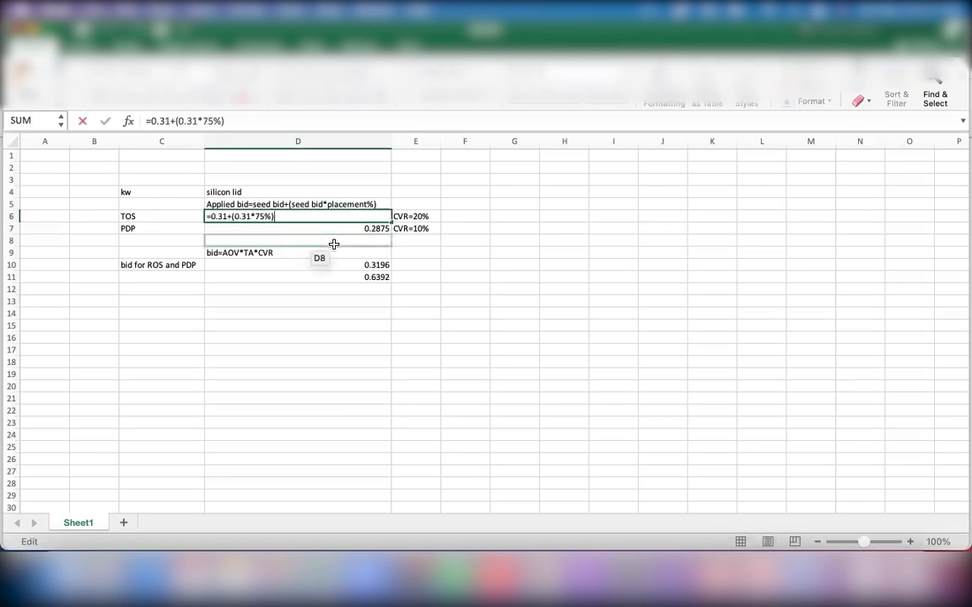
{"action": "key", "text": "Return"}
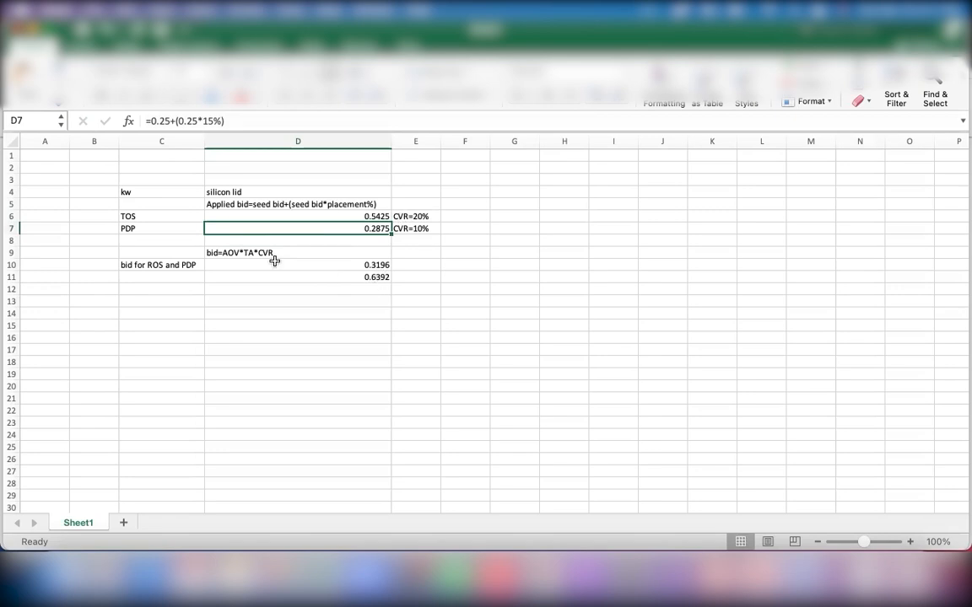
{"action": "double_click", "coordinate": [245, 216]}
{"action": "left_click", "coordinate": [263, 215]}
{"action": "key", "text": "BackSpace"}
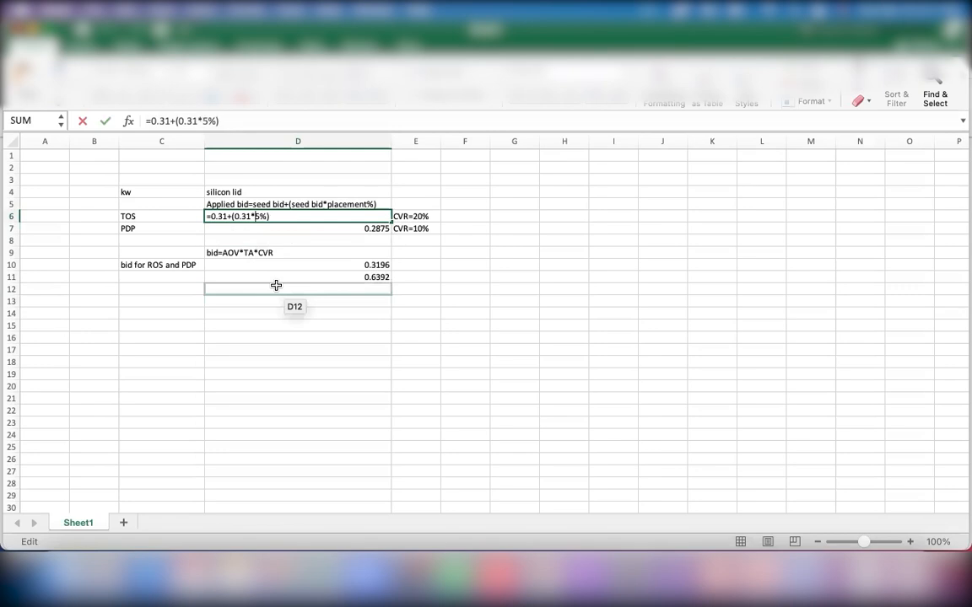
{"action": "type", "text": "8"}
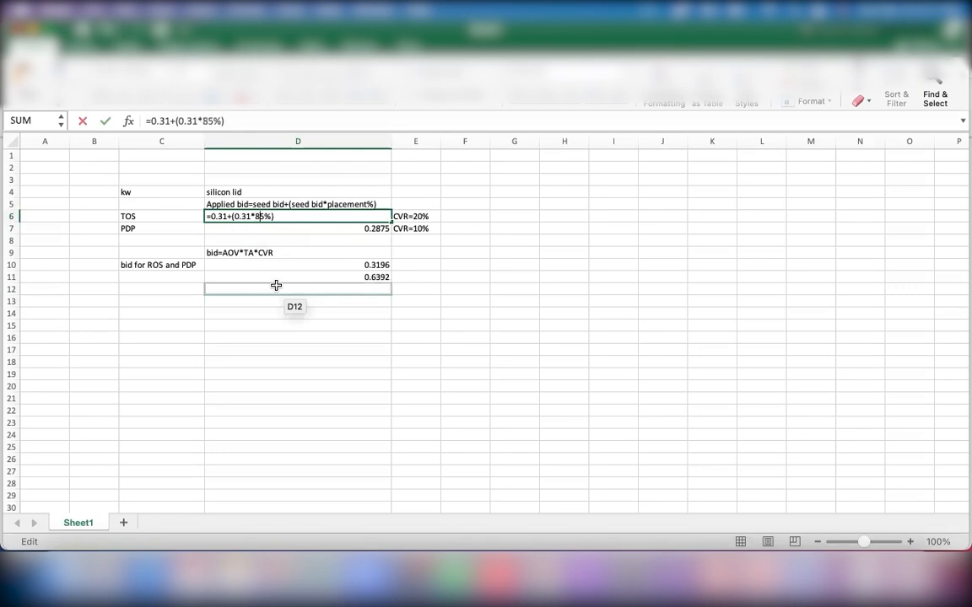
{"action": "key", "text": "Return"}
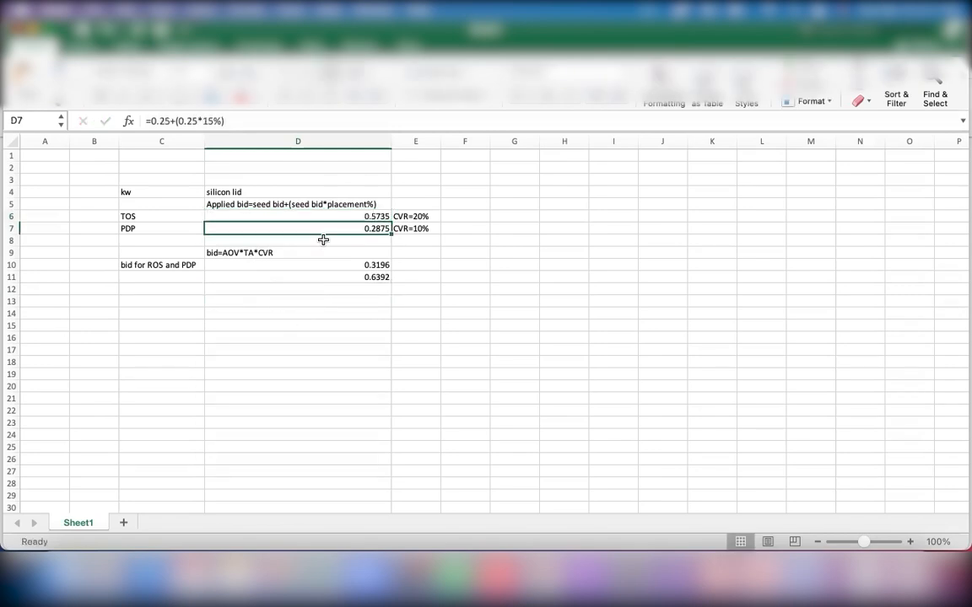
Try a 110% placement adjustment in D6 with the formula =0.31+(0.31*110%)
{"action": "double_click", "coordinate": [260, 217]}
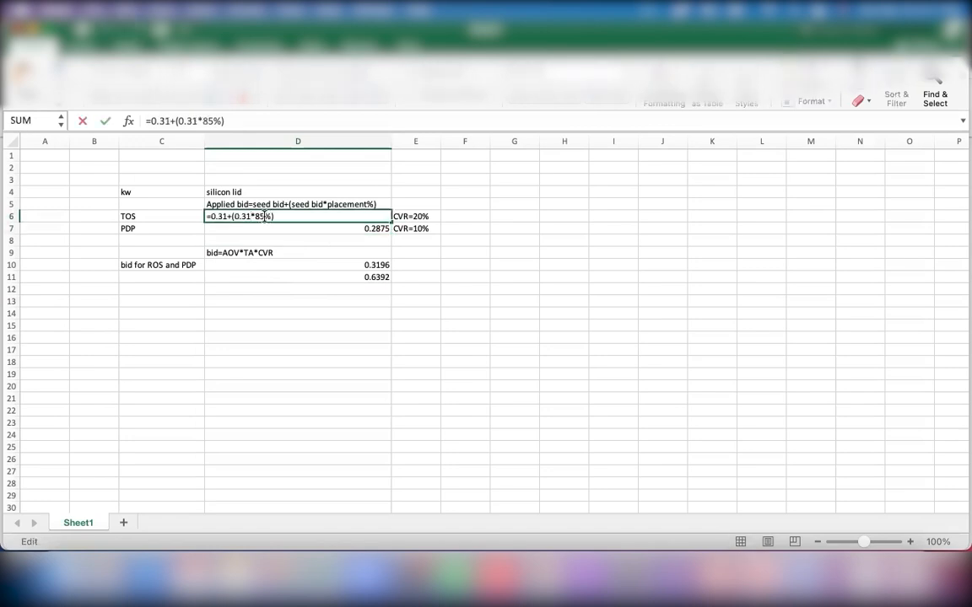
{"action": "key", "text": "BackSpace"}
{"action": "key", "text": "BackSpace"}
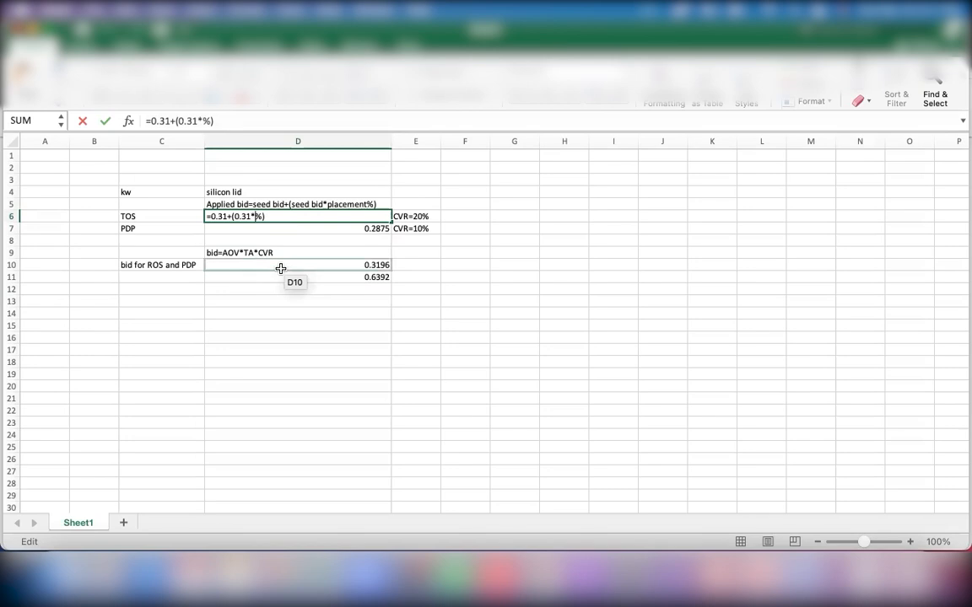
{"action": "type", "text": "110"}
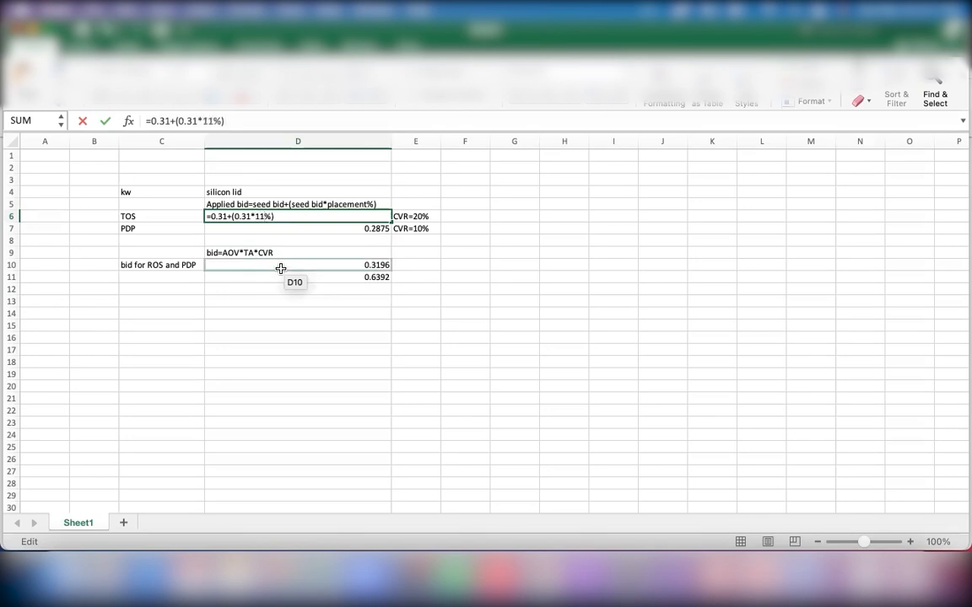
{"action": "key", "text": "Return"}
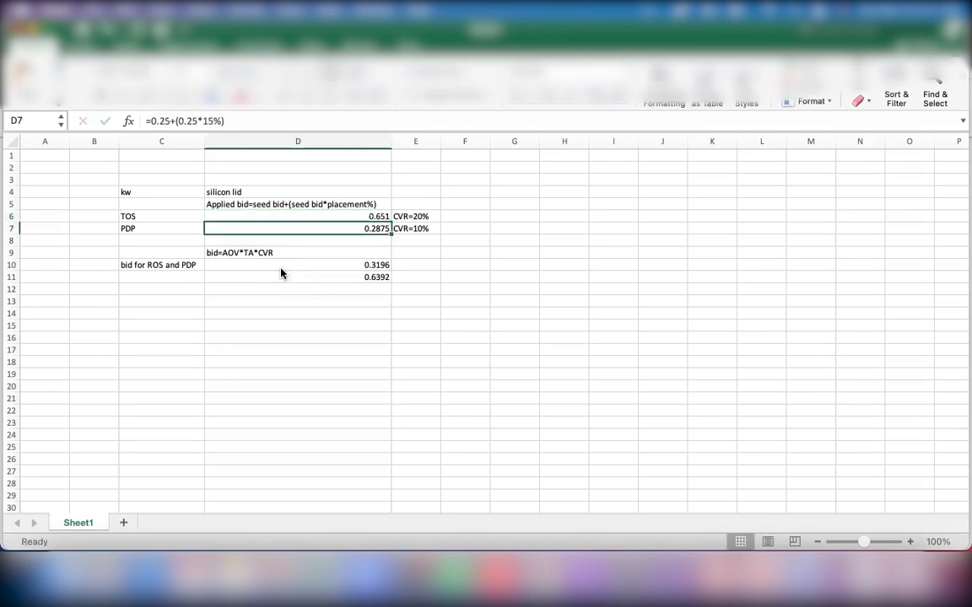
Set the TOS applied-bid formula in D6 to =0.31+(0.31*105%) and reopen the cell to check it
{"action": "double_click", "coordinate": [242, 217]}
{"action": "key", "text": "Right"}
{"action": "key", "text": "Right"}
{"action": "key", "text": "Right"}
{"action": "key", "text": "Right"}
{"action": "key", "text": "Right"}
{"action": "key", "text": "Right"}
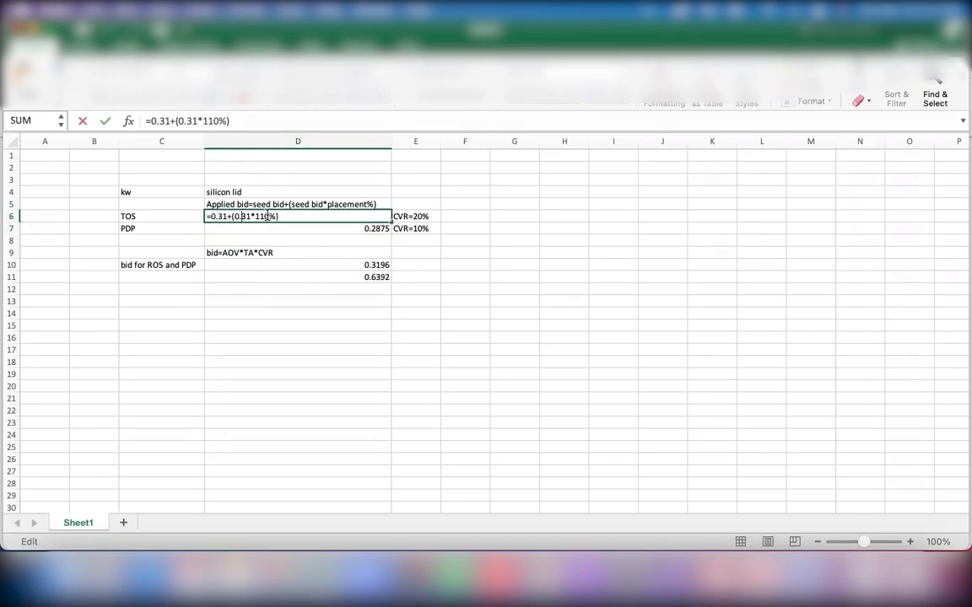
{"action": "key", "text": "BackSpace"}
{"action": "key", "text": "BackSpace"}
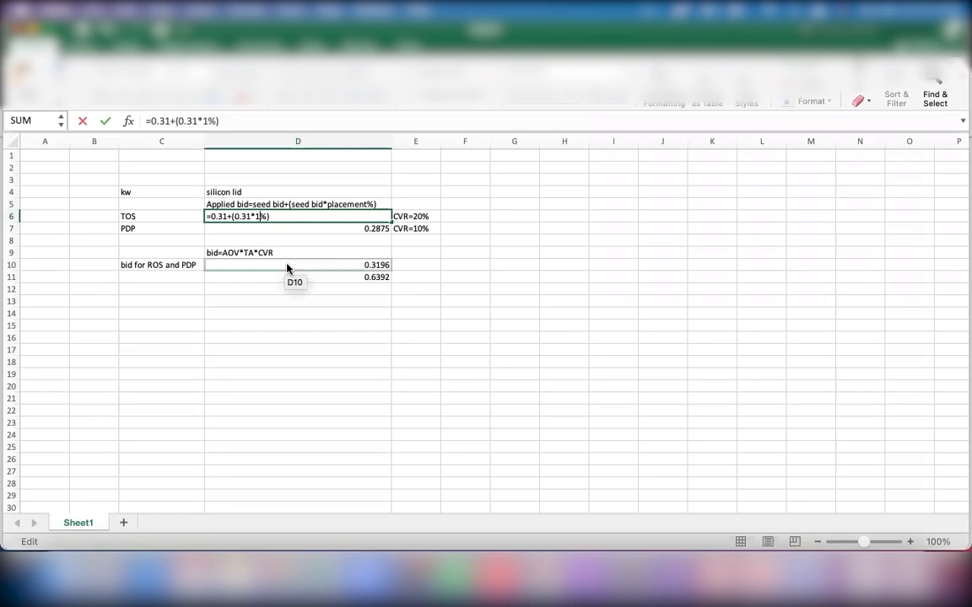
{"action": "type", "text": "05"}
{"action": "key", "text": "Return"}
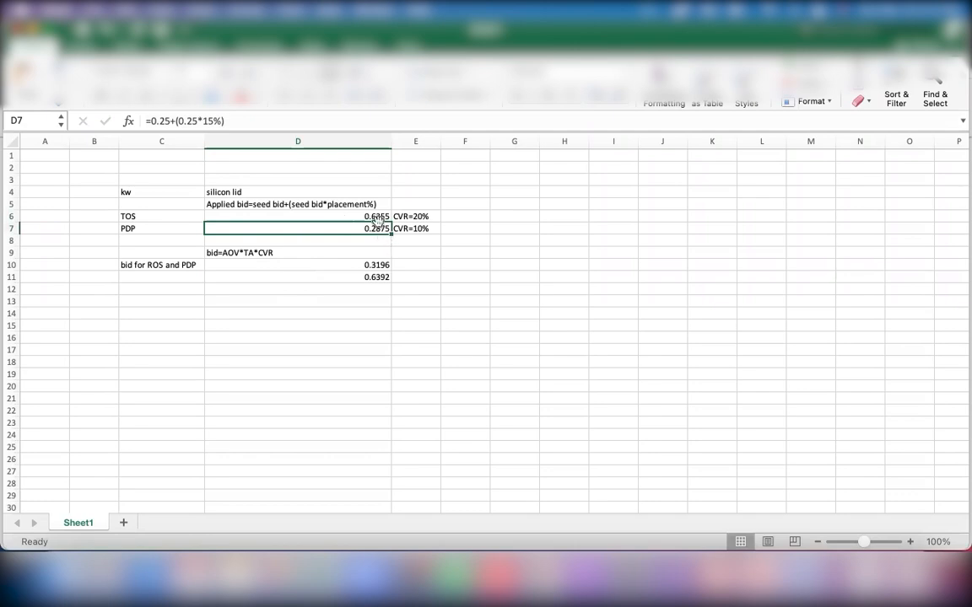
{"action": "left_click", "coordinate": [226, 211]}
{"action": "double_click", "coordinate": [229, 216]}
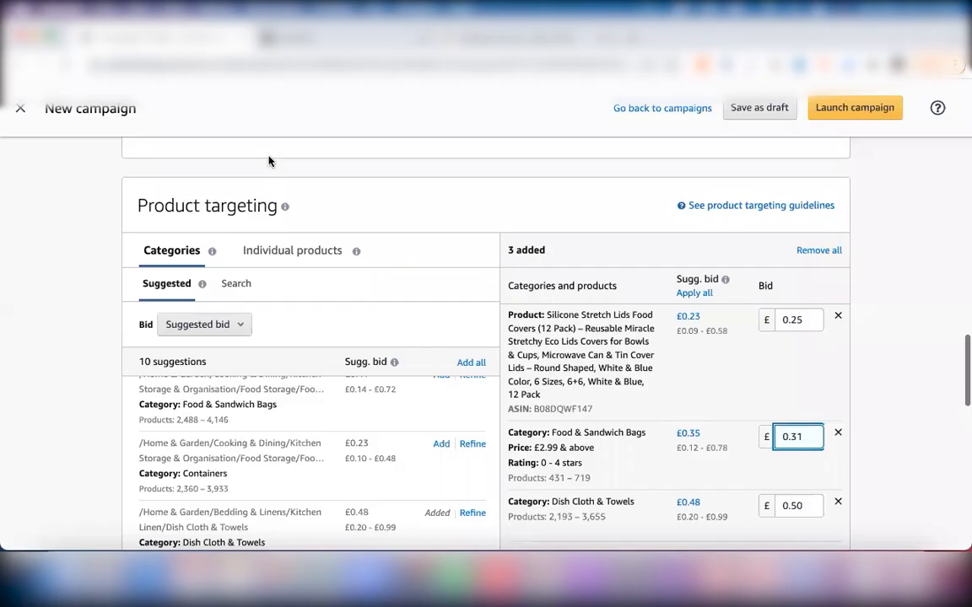
Switch to the Amazon Advertising campaign builder and set the top of search (first page) placement adjustment to 105%
{"action": "scroll", "coordinate": [268, 161], "scroll_direction": "up", "scroll_amount": 5}
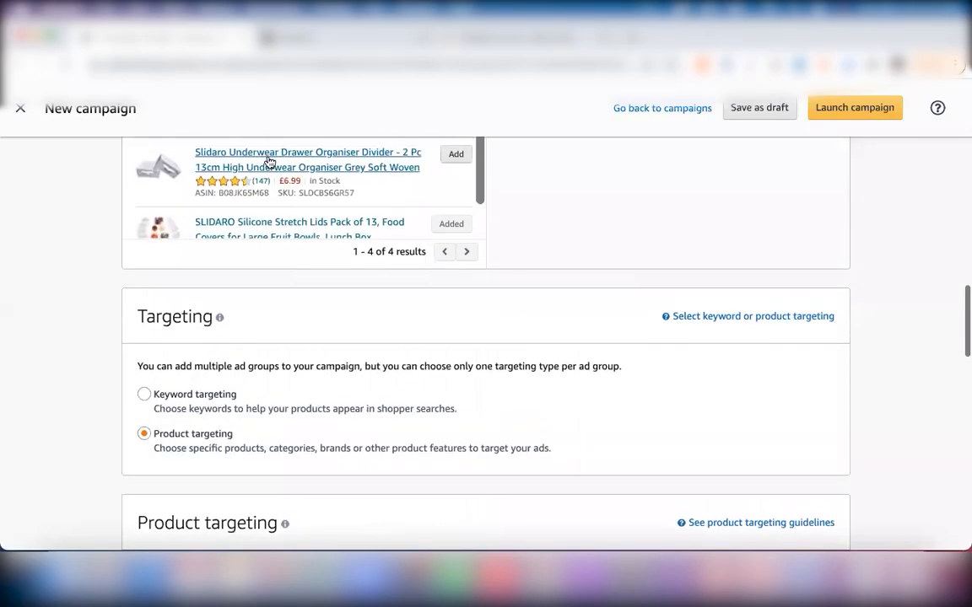
{"action": "scroll", "coordinate": [269, 161], "scroll_direction": "up", "scroll_amount": 10}
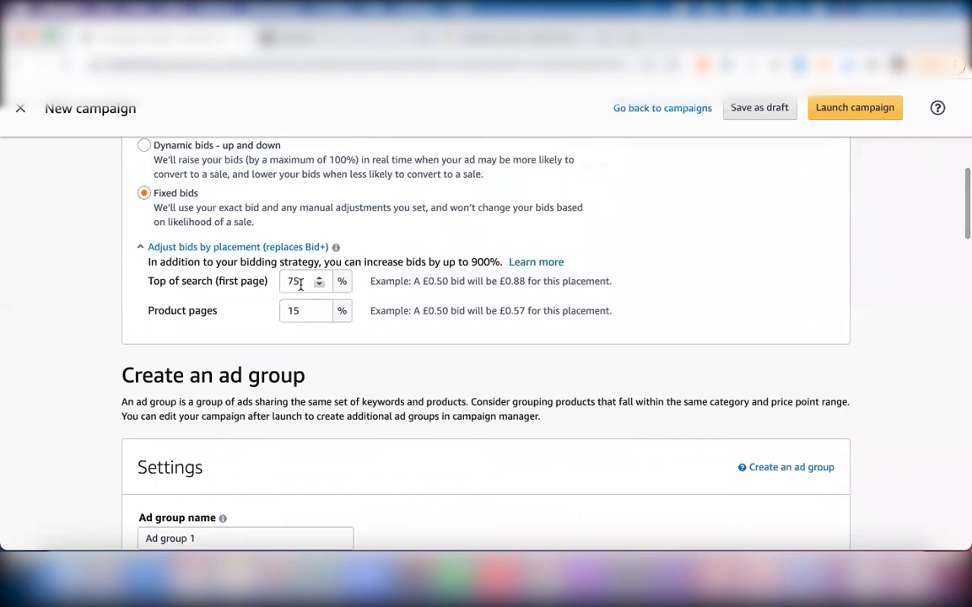
{"action": "left_click", "coordinate": [300, 283]}
{"action": "key", "text": "BackSpace"}
{"action": "key", "text": "BackSpace"}
{"action": "type", "text": "100"}
{"action": "key", "text": "BackSpace"}
{"action": "type", "text": "5"}
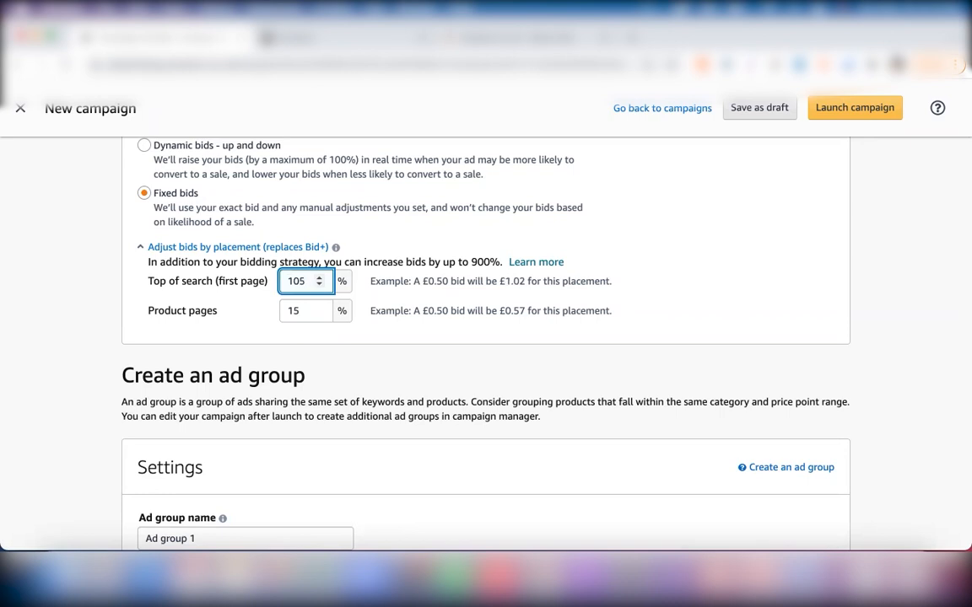
Set the product pages placement adjustment to 0%
{"action": "left_click", "coordinate": [297, 314]}
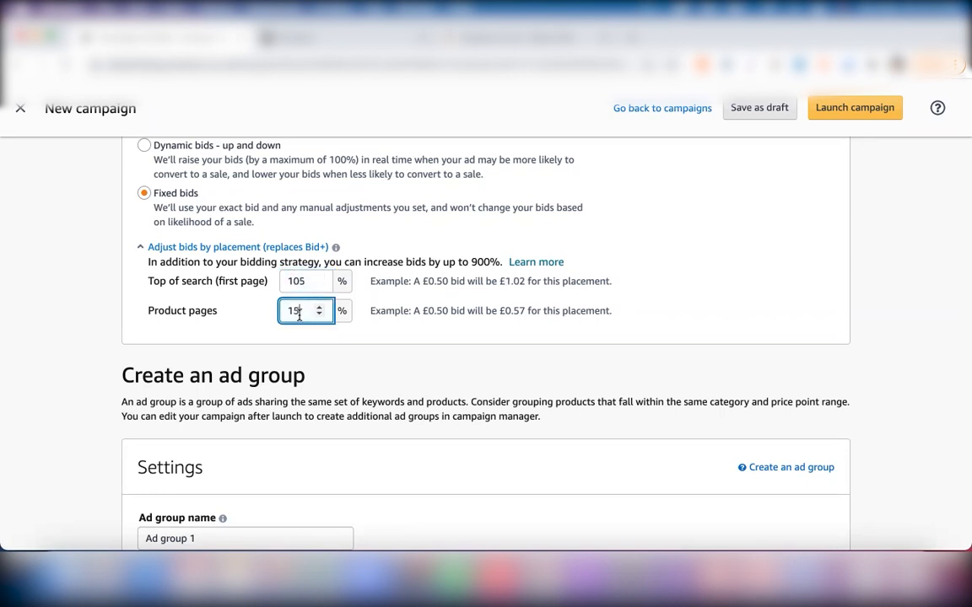
{"action": "key", "text": "BackSpace"}
{"action": "key", "text": "BackSpace"}
{"action": "type", "text": "0"}
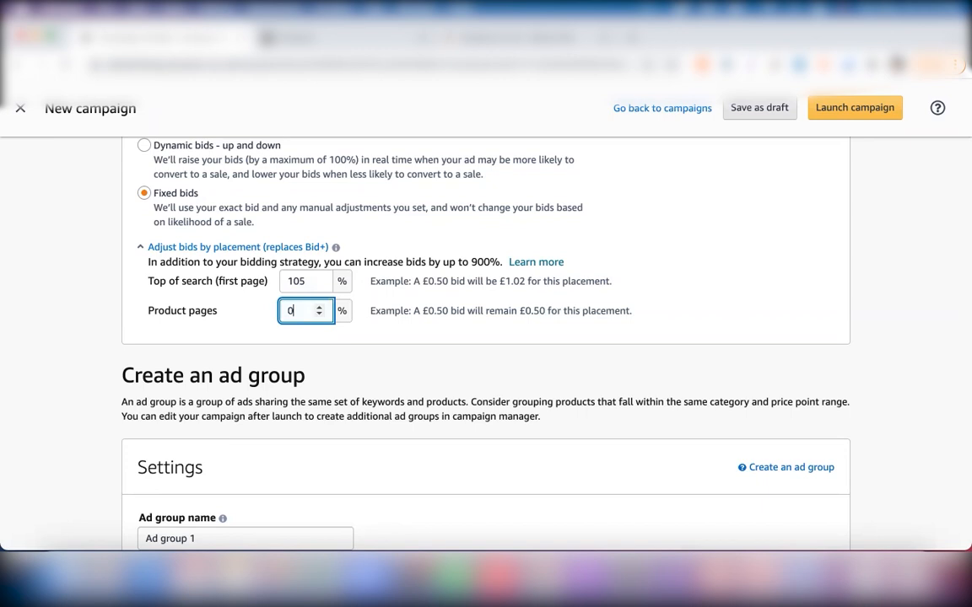
{"action": "left_click", "coordinate": [732, 272]}
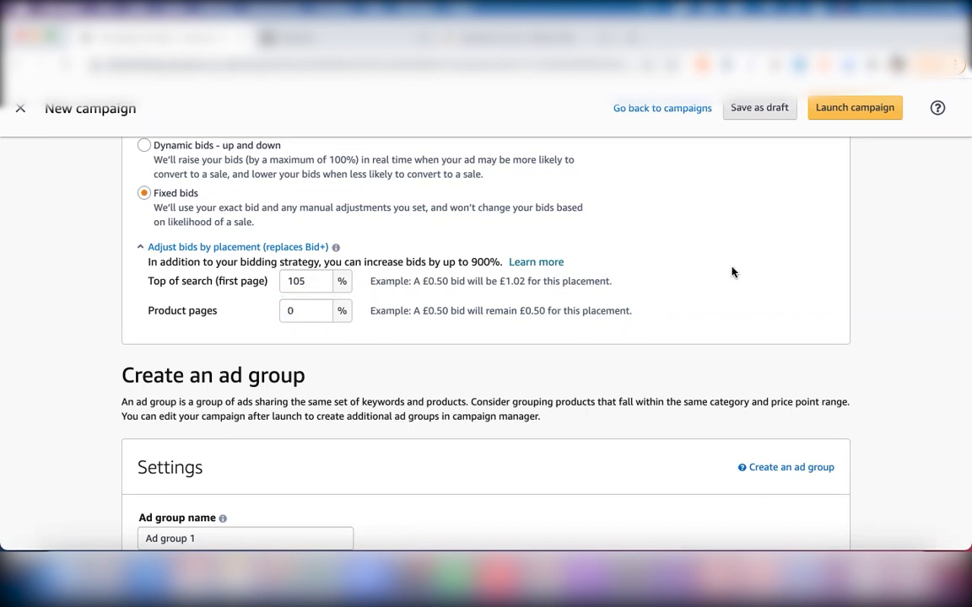
Review the fixed bids strategy and placement adjustments together with the bids of the added product targets
{"action": "scroll", "coordinate": [581, 262], "scroll_direction": "up", "scroll_amount": 1}
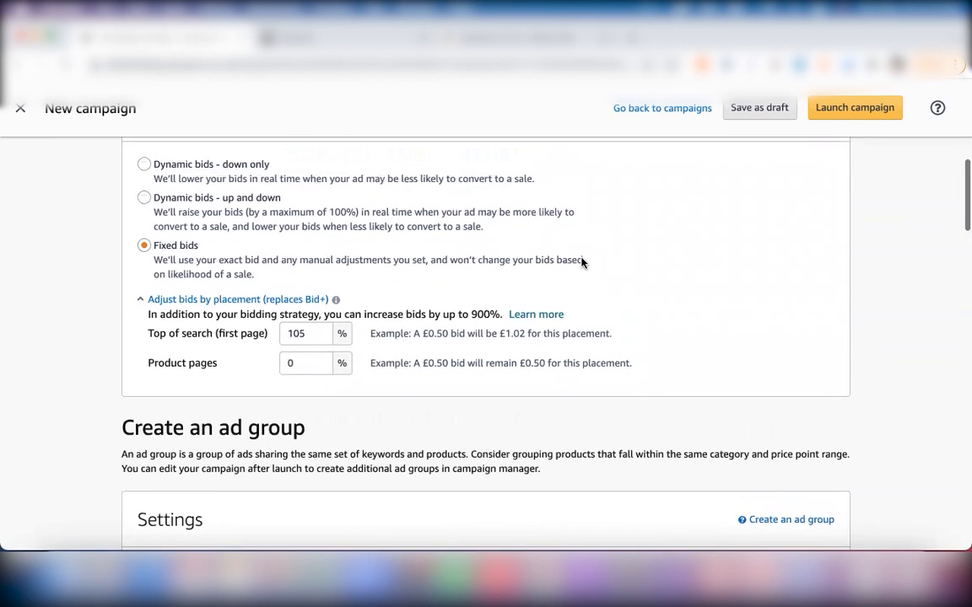
{"action": "scroll", "coordinate": [581, 263], "scroll_direction": "up", "scroll_amount": 1}
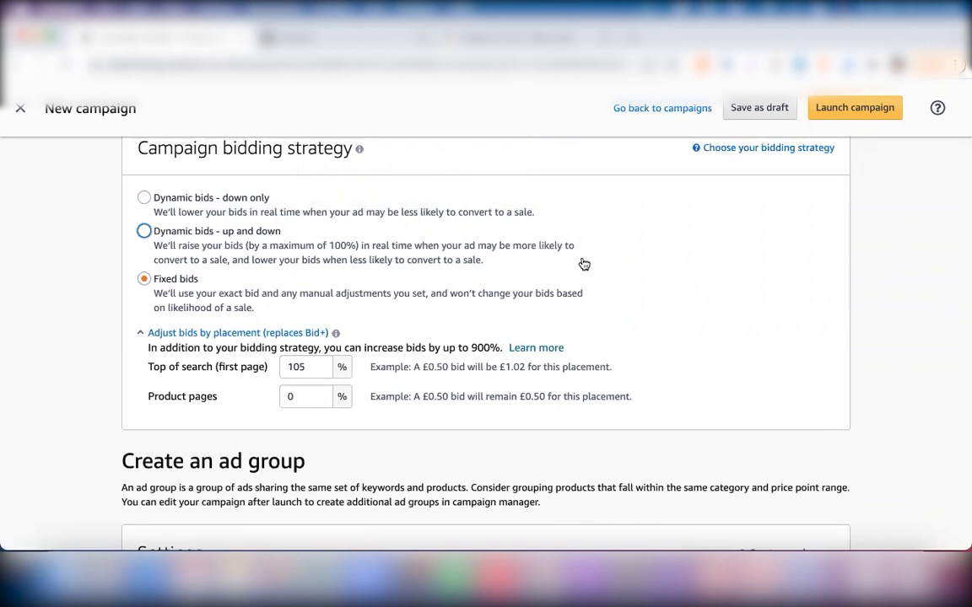
{"action": "scroll", "coordinate": [584, 264], "scroll_direction": "down", "scroll_amount": 3}
{"action": "scroll", "coordinate": [581, 262], "scroll_direction": "down", "scroll_amount": 1}
{"action": "scroll", "coordinate": [581, 263], "scroll_direction": "up", "scroll_amount": 5}
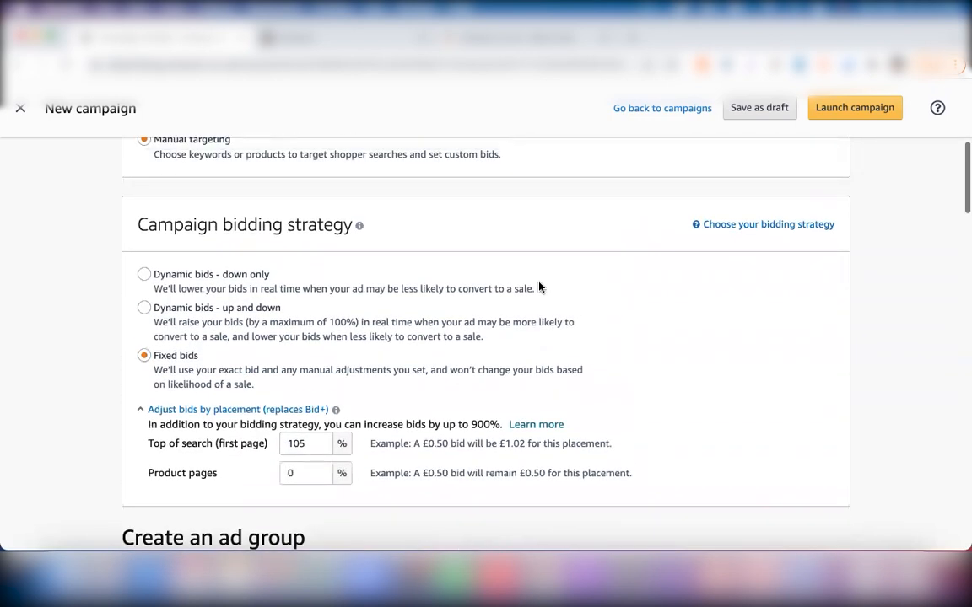
{"action": "left_click", "coordinate": [187, 358]}
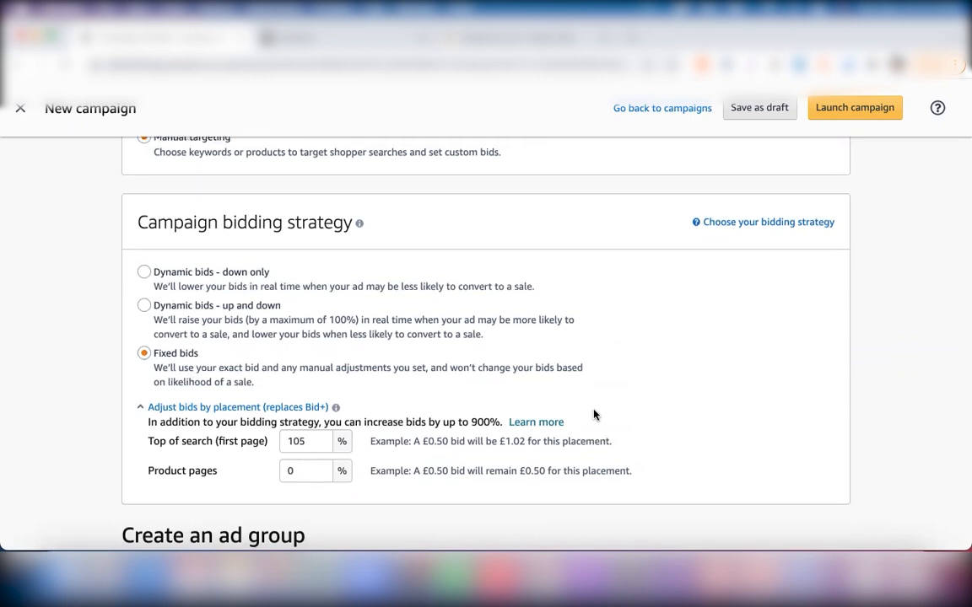
{"action": "scroll", "coordinate": [594, 415], "scroll_direction": "down", "scroll_amount": 1}
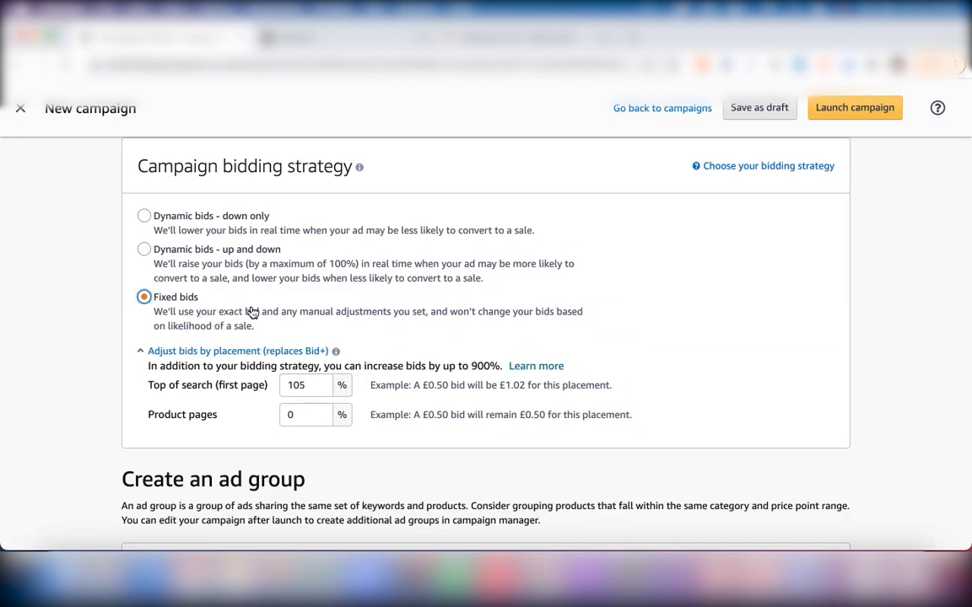
{"action": "scroll", "coordinate": [569, 391], "scroll_direction": "down", "scroll_amount": 15}
{"action": "scroll", "coordinate": [570, 391], "scroll_direction": "down", "scroll_amount": 3}
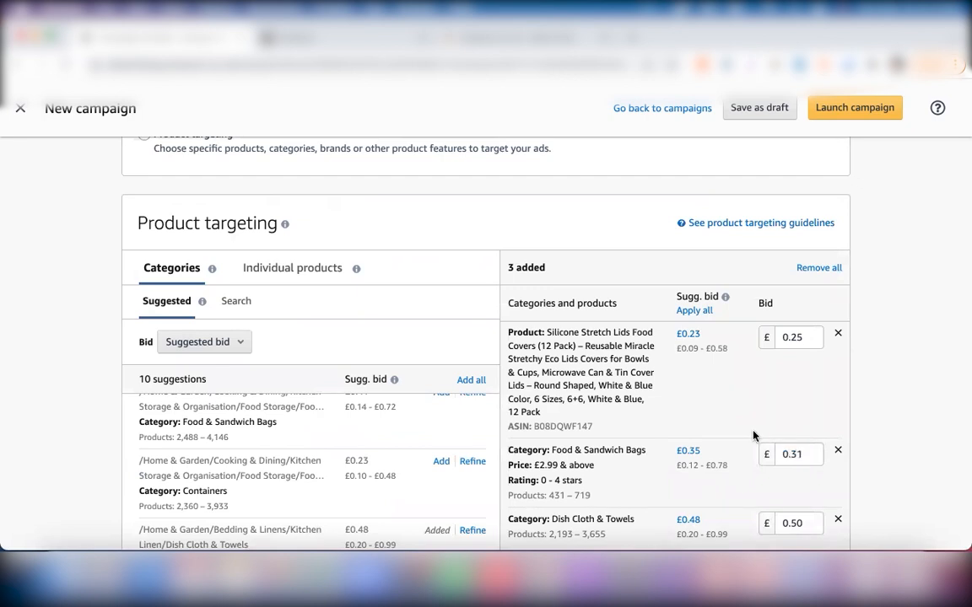
{"action": "scroll", "coordinate": [676, 393], "scroll_direction": "up", "scroll_amount": 15}
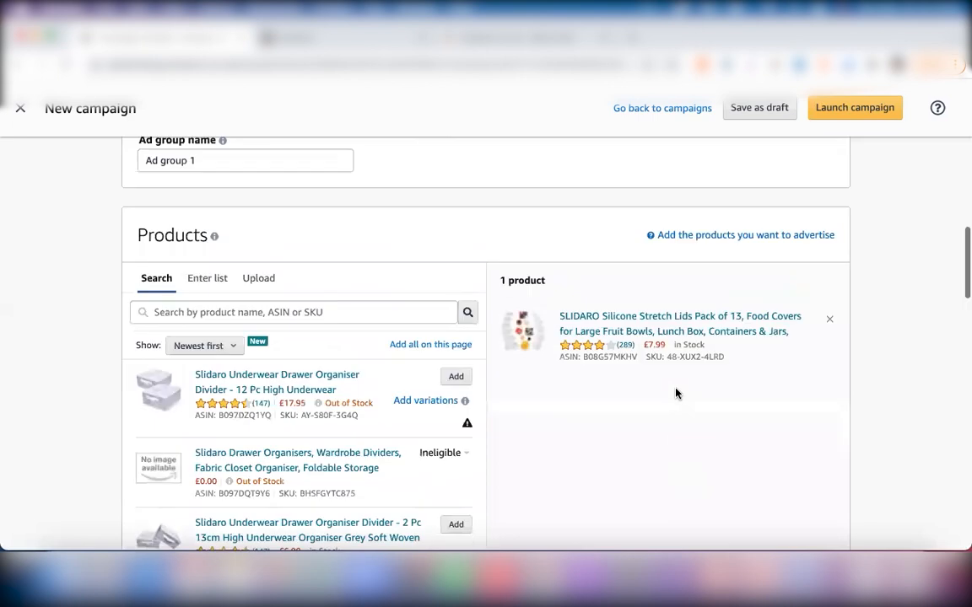
{"action": "scroll", "coordinate": [675, 393], "scroll_direction": "up", "scroll_amount": 3}
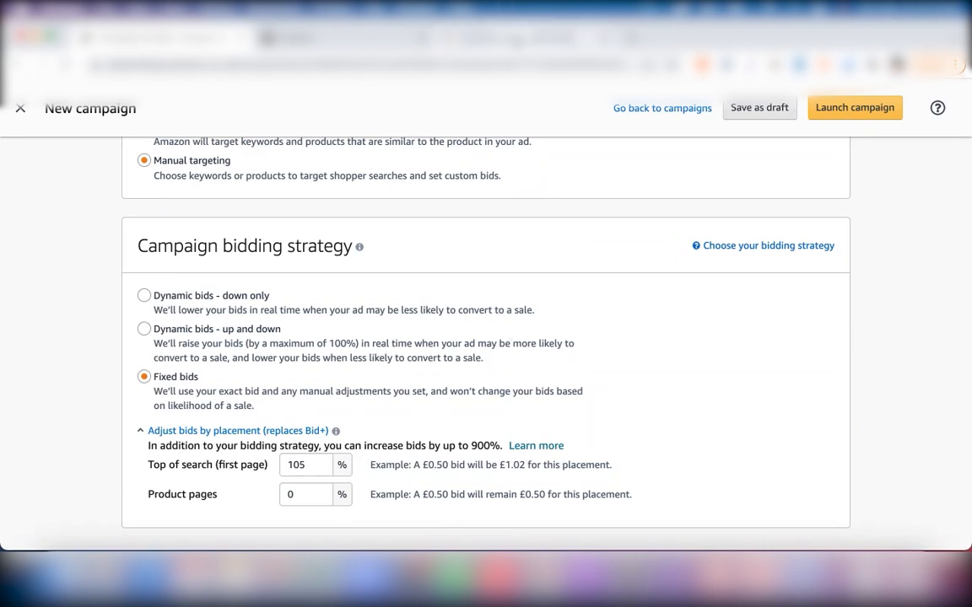
Switch to the Amazon silicone lids search results, view the sponsored-ad explanation of the Best Seller listing, close it and show all open windows
{"action": "left_click", "coordinate": [517, 40]}
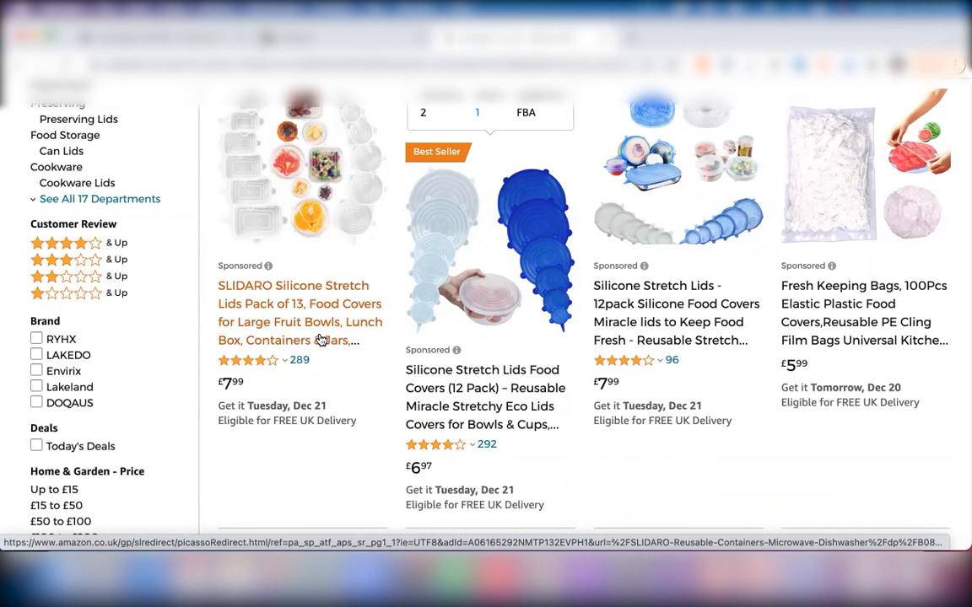
{"action": "left_click", "coordinate": [455, 349]}
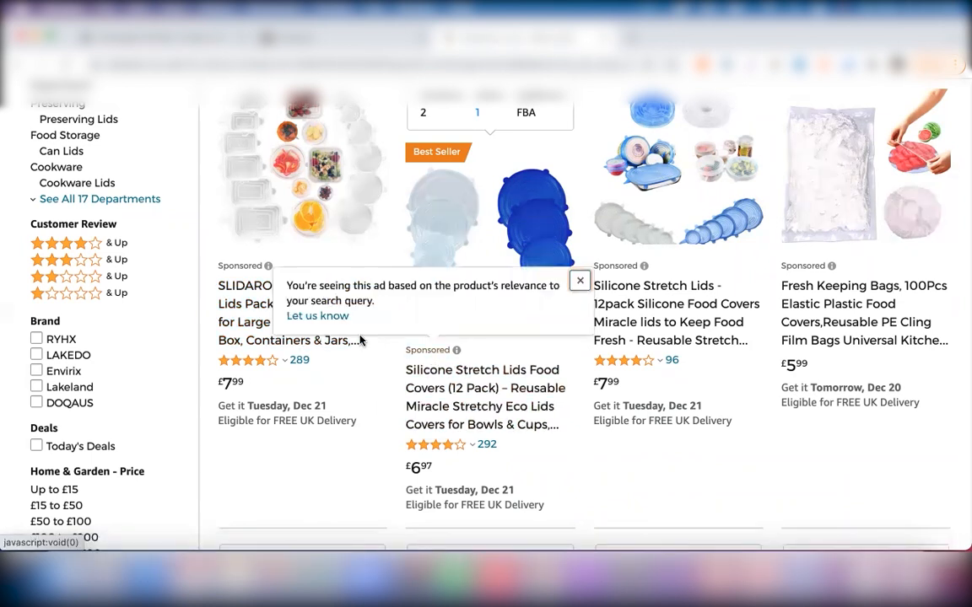
{"action": "left_click", "coordinate": [544, 363]}
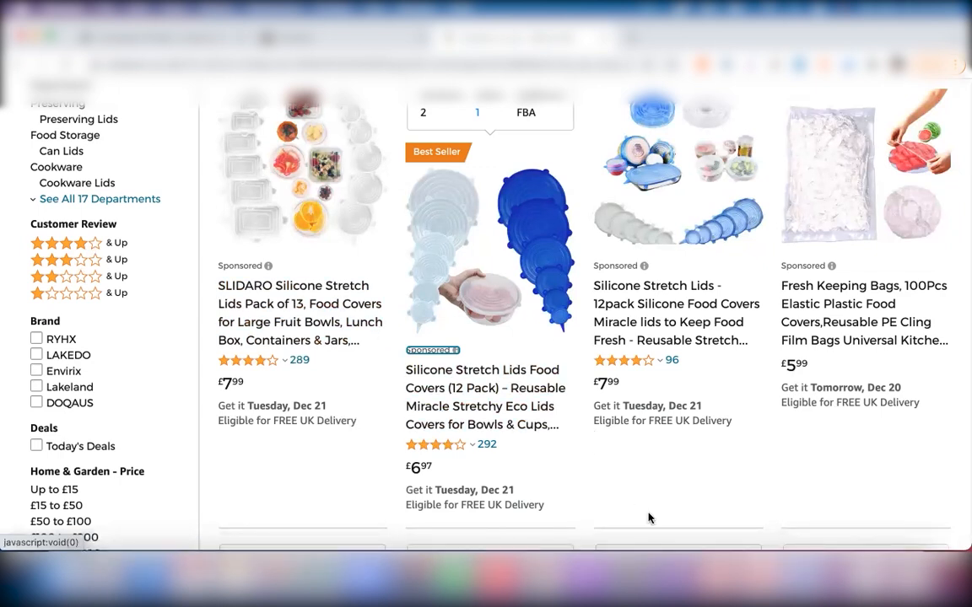
{"action": "key", "text": "ctrl+Up"}
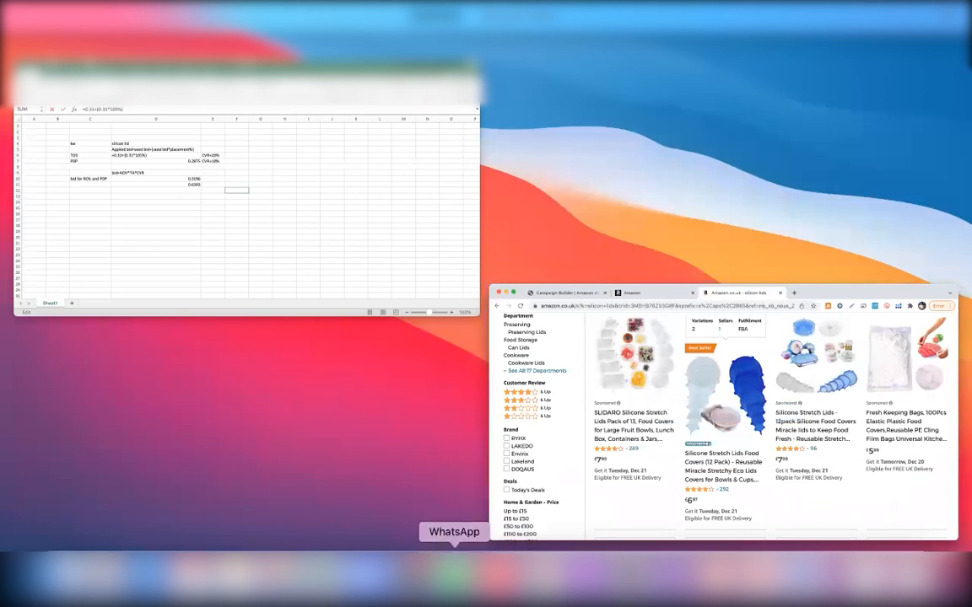
Switch to the Excel workbook and cancel the open edit of the TOS bid formula in cell D6
{"action": "left_click", "coordinate": [360, 224]}
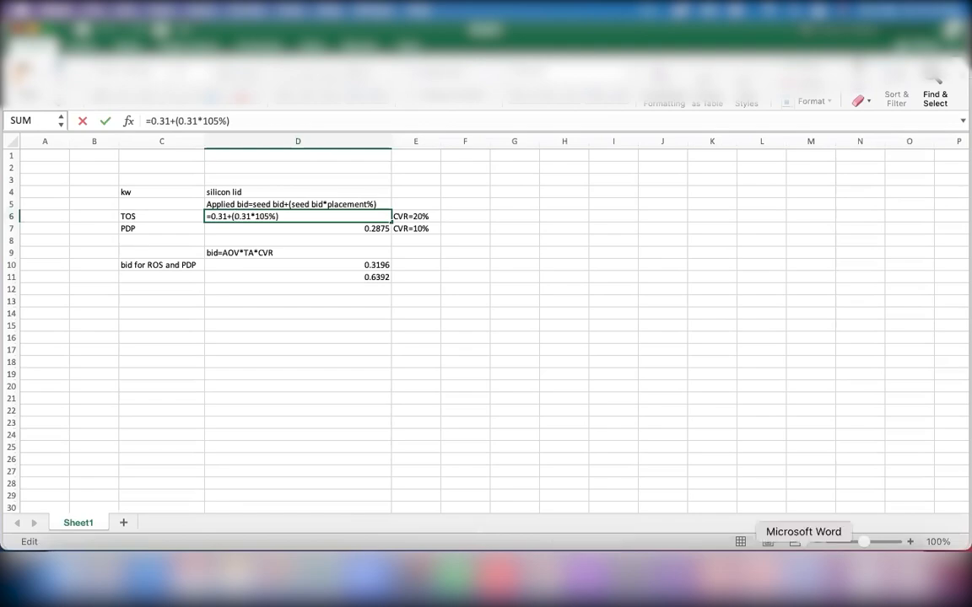
{"action": "left_click", "coordinate": [803, 574]}
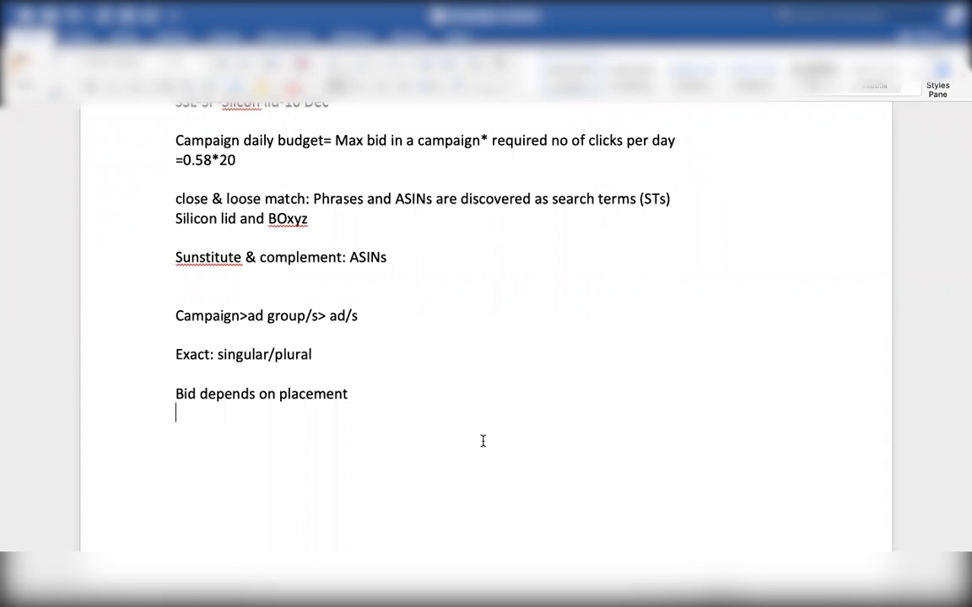
{"action": "key", "text": "ctrl+Up"}
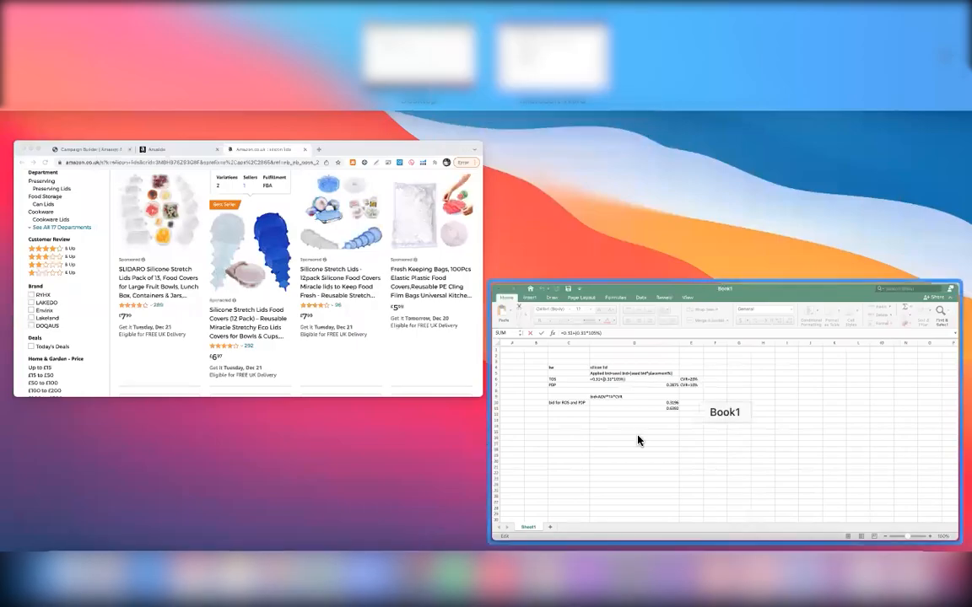
{"action": "left_click", "coordinate": [637, 441]}
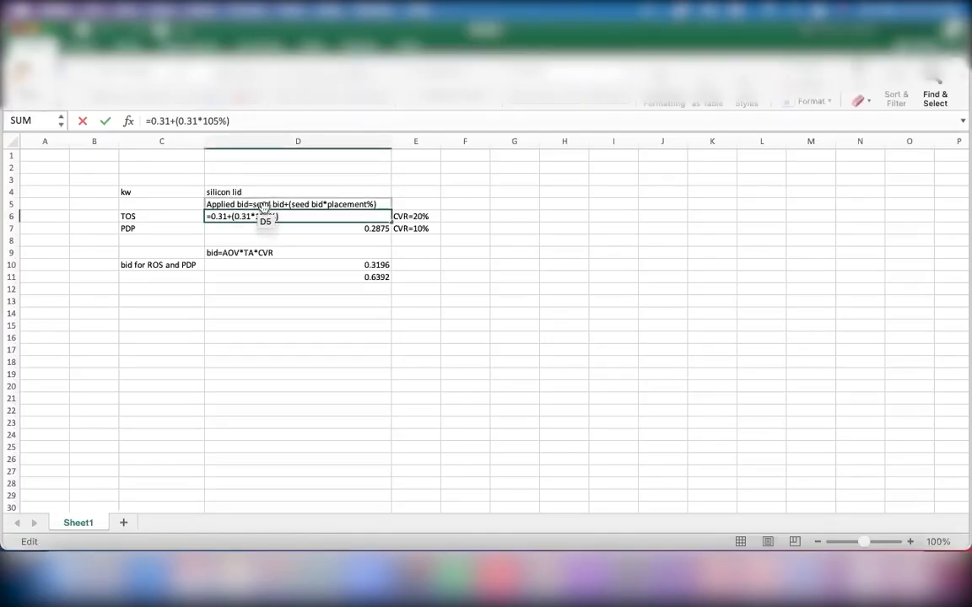
{"action": "left_click", "coordinate": [376, 204]}
{"action": "key", "text": "Escape"}
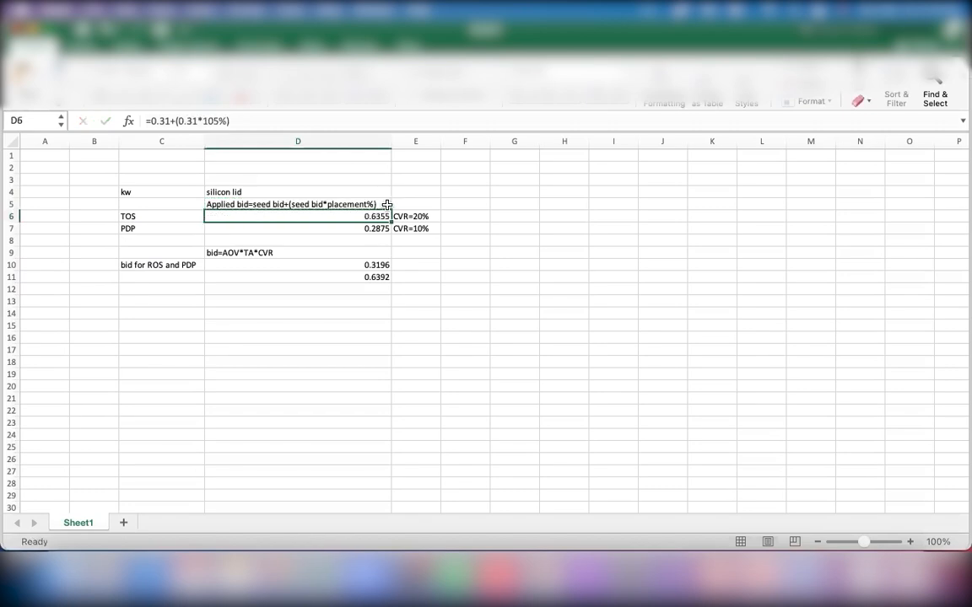
Copy the text "Applied bid=seed bid+(seed bid*placement%)" from cell D5 into the Word notes below "Bid depends on placement"
{"action": "left_click", "coordinate": [385, 204]}
{"action": "double_click", "coordinate": [382, 204]}
{"action": "left_click_drag", "start_coordinate": [383, 204], "coordinate": [198, 198]}
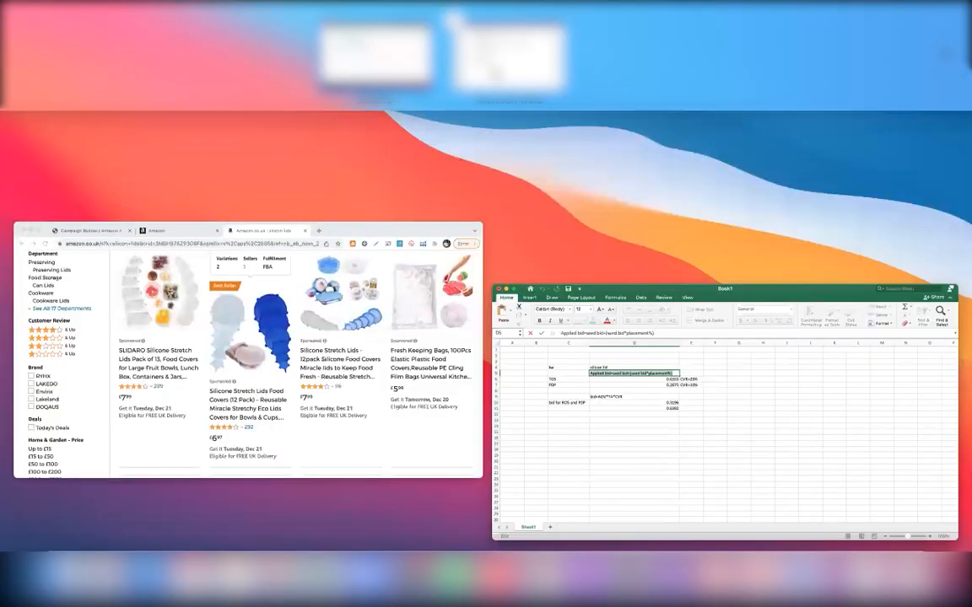
{"action": "left_click", "coordinate": [500, 81]}
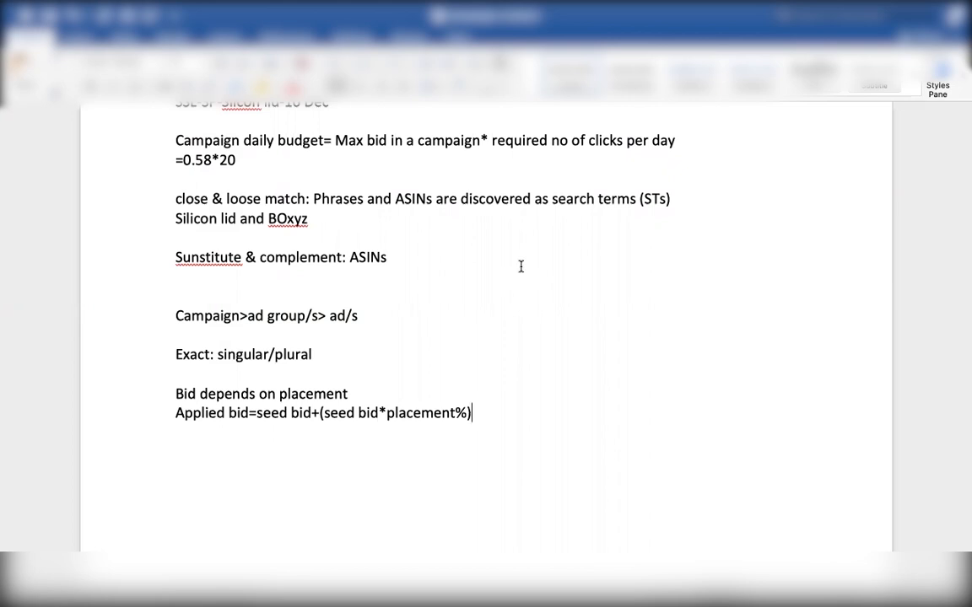
Return to the Excel workbook, leave the edit of cell D5 and view the PDP bid formula in D7
{"action": "key", "text": "ctrl+Up"}
{"action": "left_click", "coordinate": [573, 411]}
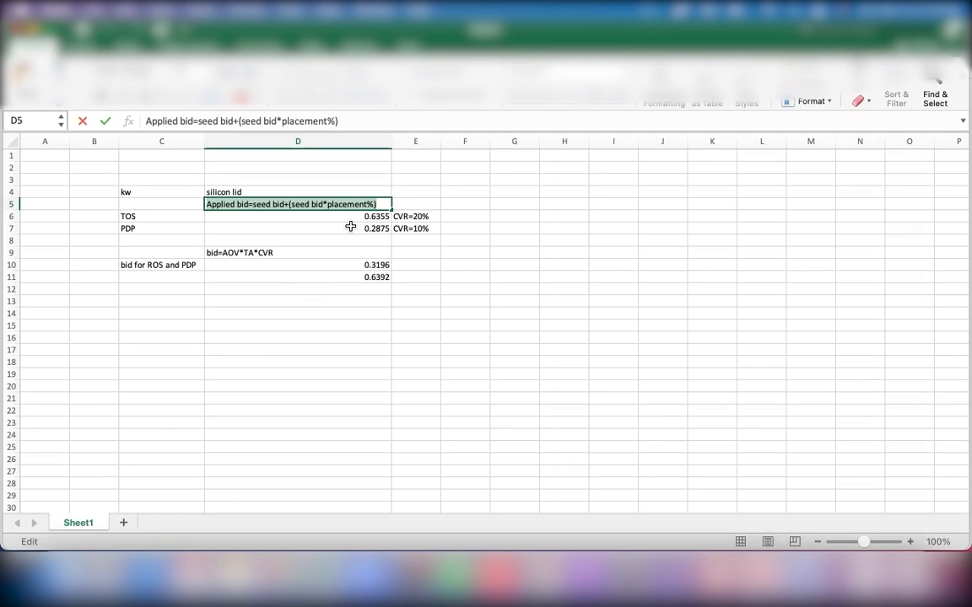
{"action": "key", "text": "Escape"}
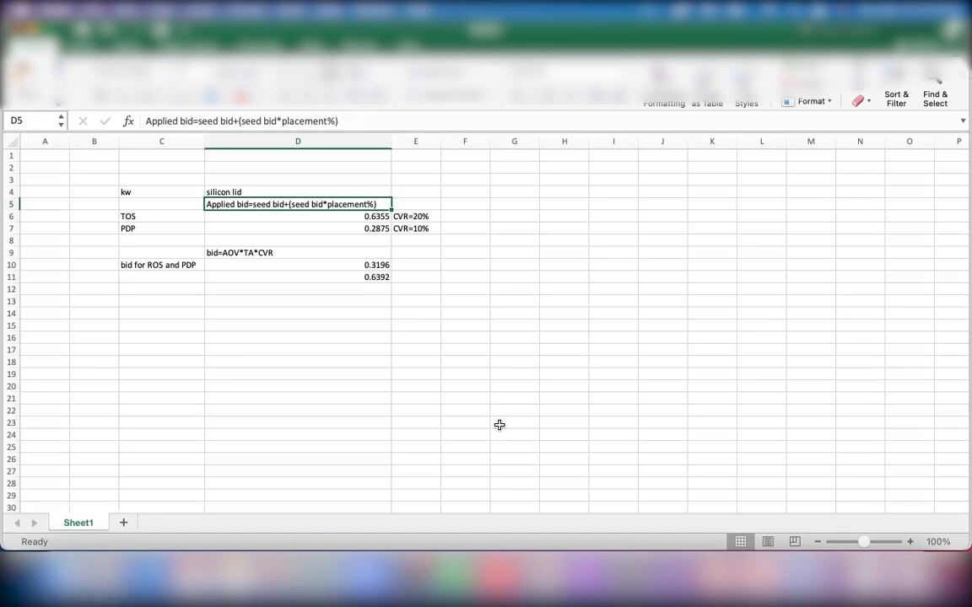
{"action": "left_click", "coordinate": [348, 232]}
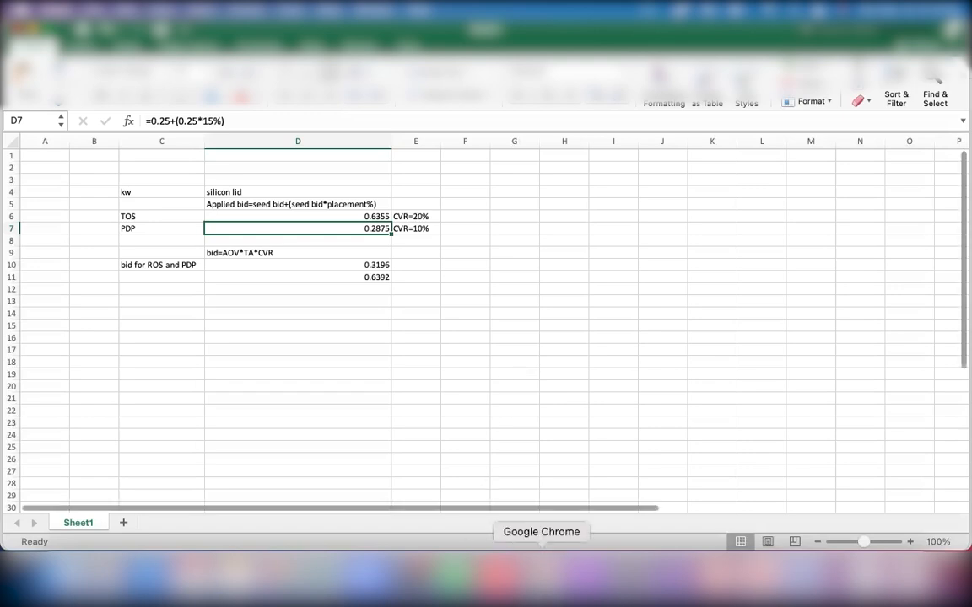
Switch to Chrome and examine where sponsored and organic listings are placed in the Amazon results for silicon lids
{"action": "left_click", "coordinate": [541, 581]}
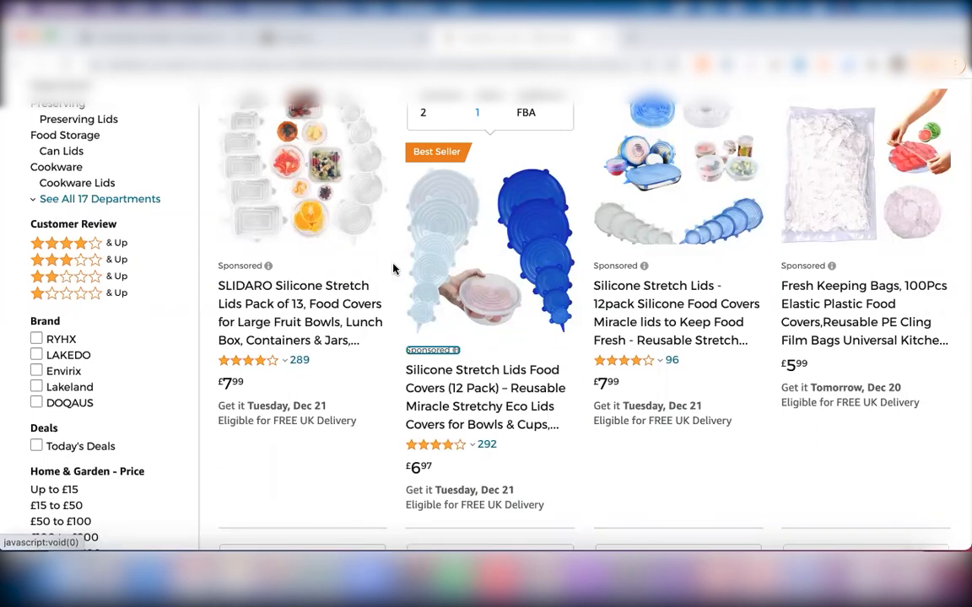
{"action": "scroll", "coordinate": [393, 268], "scroll_direction": "up", "scroll_amount": 1}
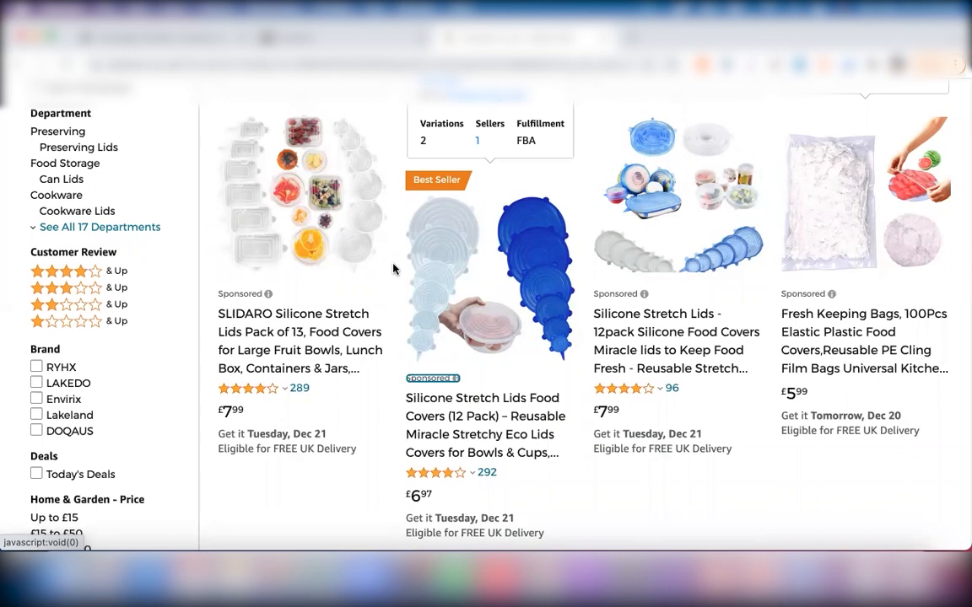
{"action": "scroll", "coordinate": [525, 327], "scroll_direction": "down", "scroll_amount": 1}
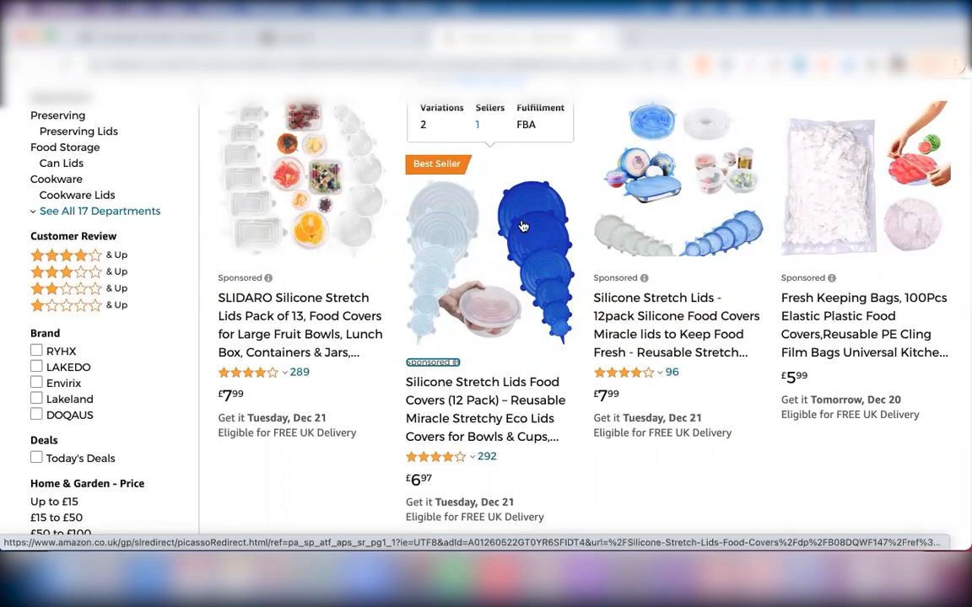
{"action": "scroll", "coordinate": [523, 226], "scroll_direction": "up", "scroll_amount": 5}
{"action": "scroll", "coordinate": [523, 227], "scroll_direction": "down", "scroll_amount": 8}
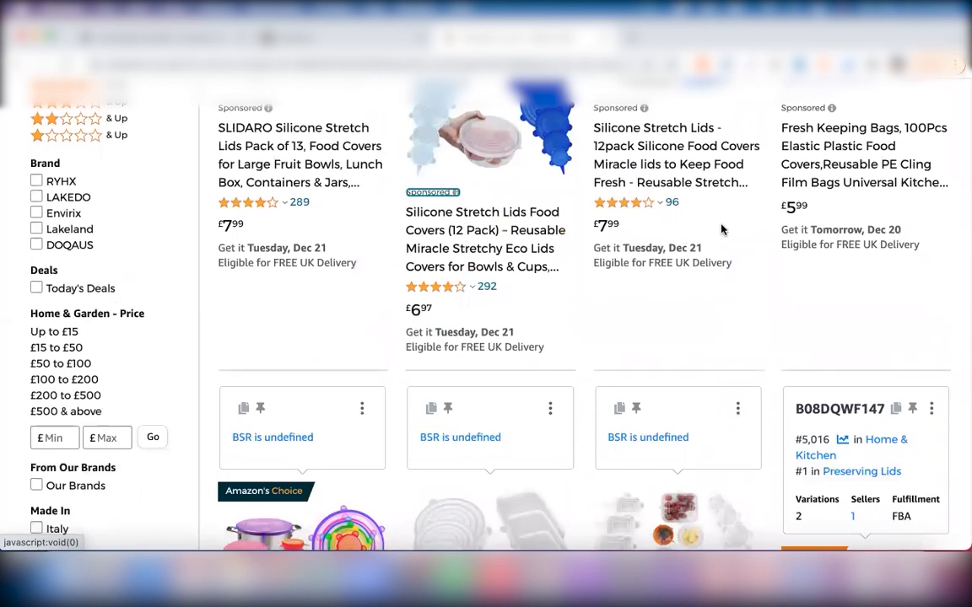
{"action": "scroll", "coordinate": [722, 227], "scroll_direction": "down", "scroll_amount": 6}
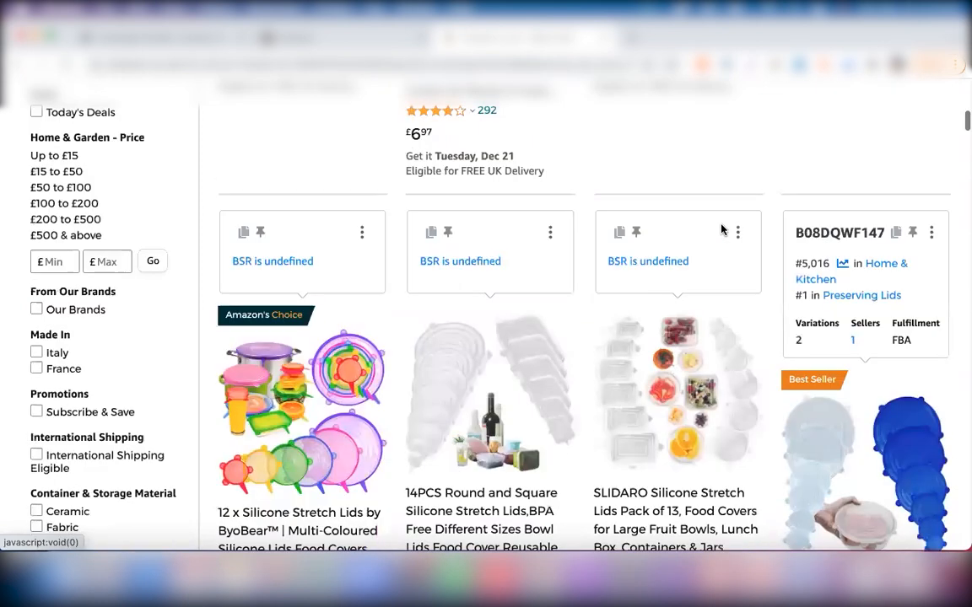
{"action": "scroll", "coordinate": [722, 227], "scroll_direction": "up", "scroll_amount": 2}
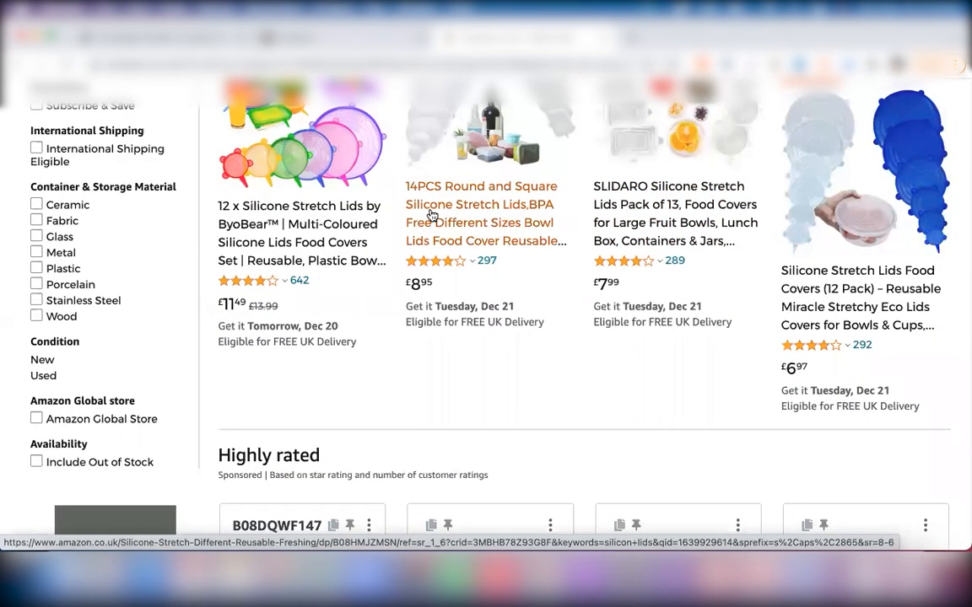
{"action": "scroll", "coordinate": [432, 216], "scroll_direction": "up", "scroll_amount": 8}
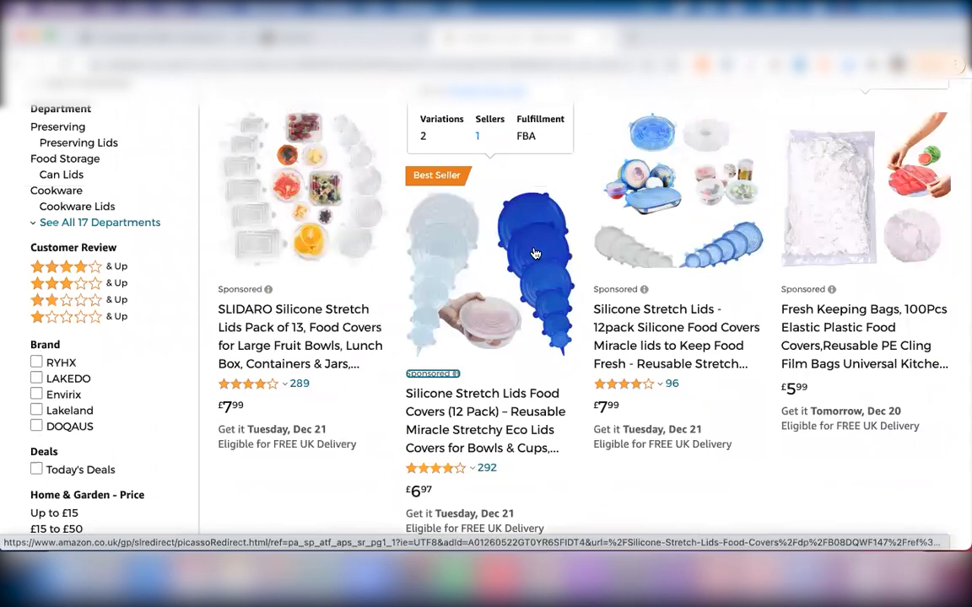
{"action": "scroll", "coordinate": [544, 470], "scroll_direction": "down", "scroll_amount": 8}
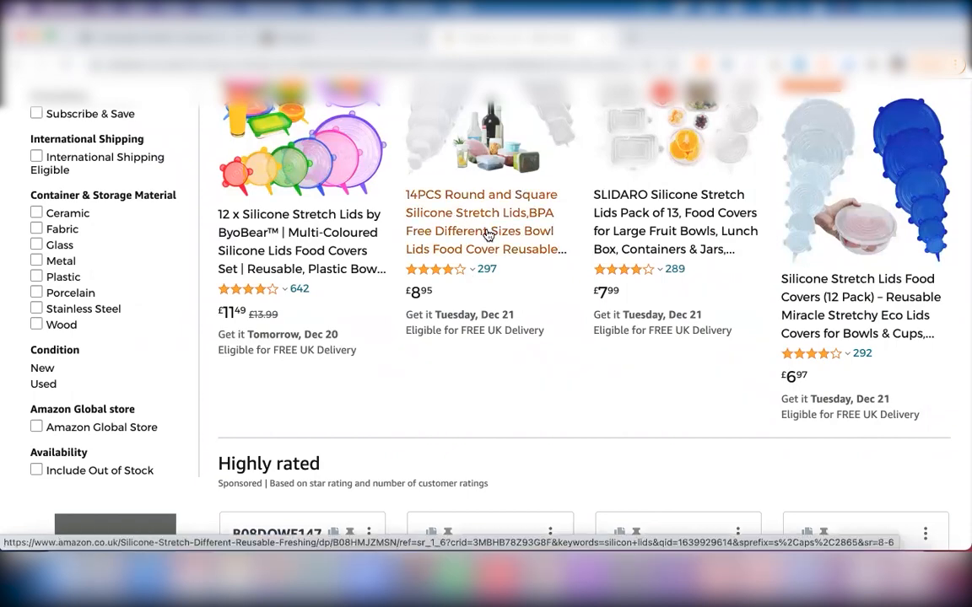
{"action": "scroll", "coordinate": [488, 229], "scroll_direction": "down", "scroll_amount": 5}
{"action": "scroll", "coordinate": [488, 235], "scroll_direction": "down", "scroll_amount": 1}
{"action": "scroll", "coordinate": [487, 236], "scroll_direction": "down", "scroll_amount": 5}
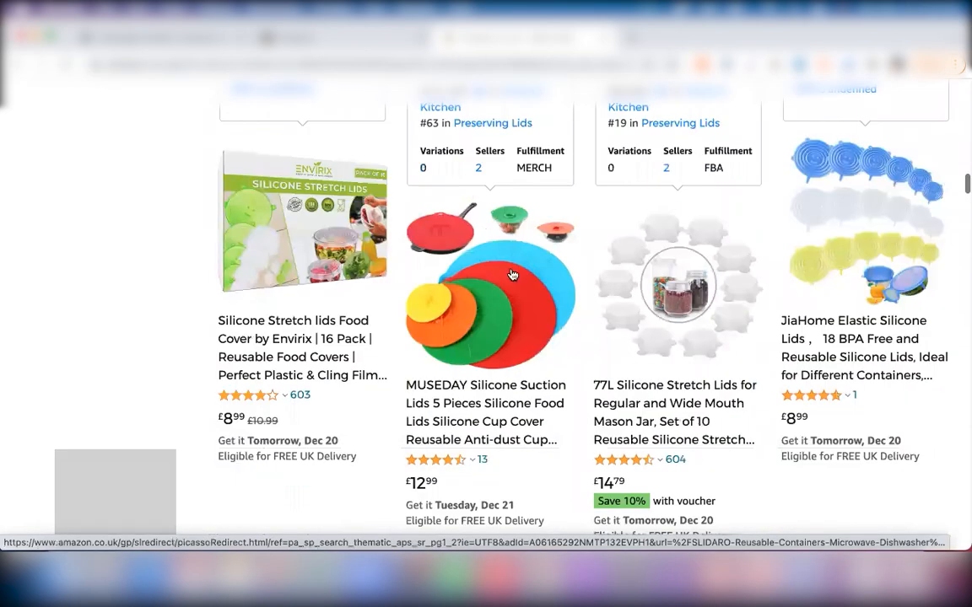
Open the 77L Silicone Stretch Lids listing and examine the sponsored product placements on its page
{"action": "scroll", "coordinate": [645, 400], "scroll_direction": "down", "scroll_amount": 1}
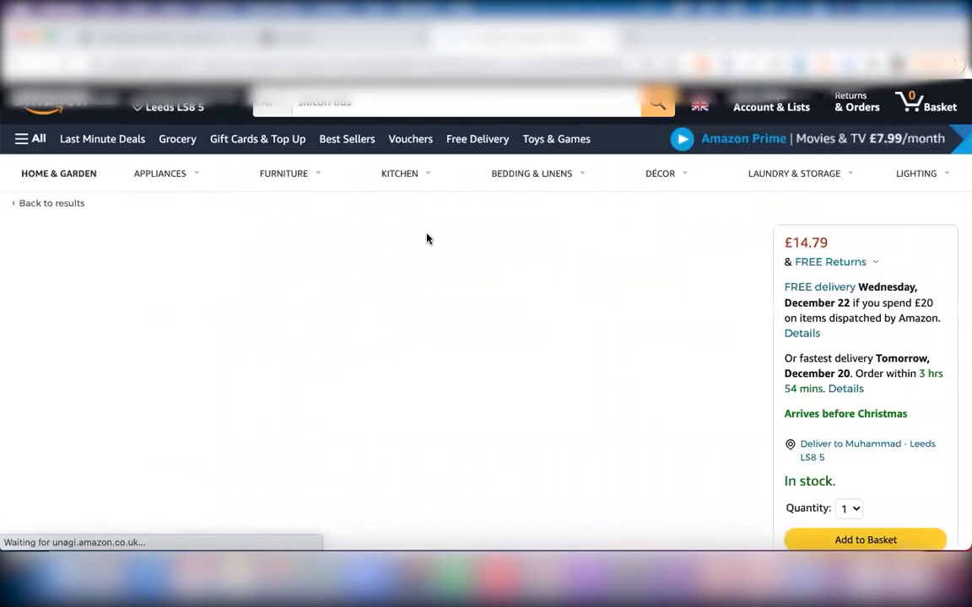
{"action": "scroll", "coordinate": [523, 414], "scroll_direction": "down", "scroll_amount": 7}
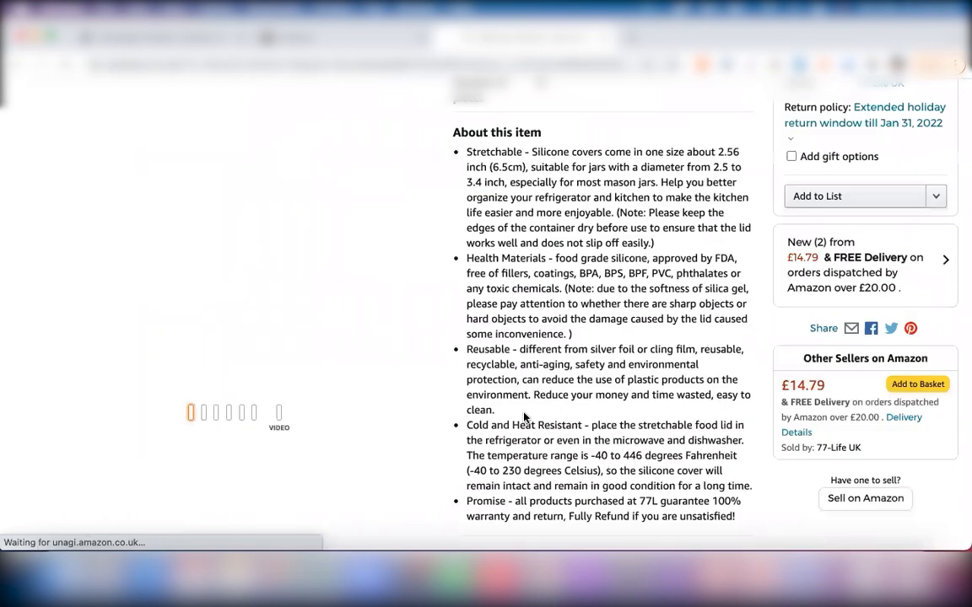
{"action": "scroll", "coordinate": [523, 417], "scroll_direction": "down", "scroll_amount": 1}
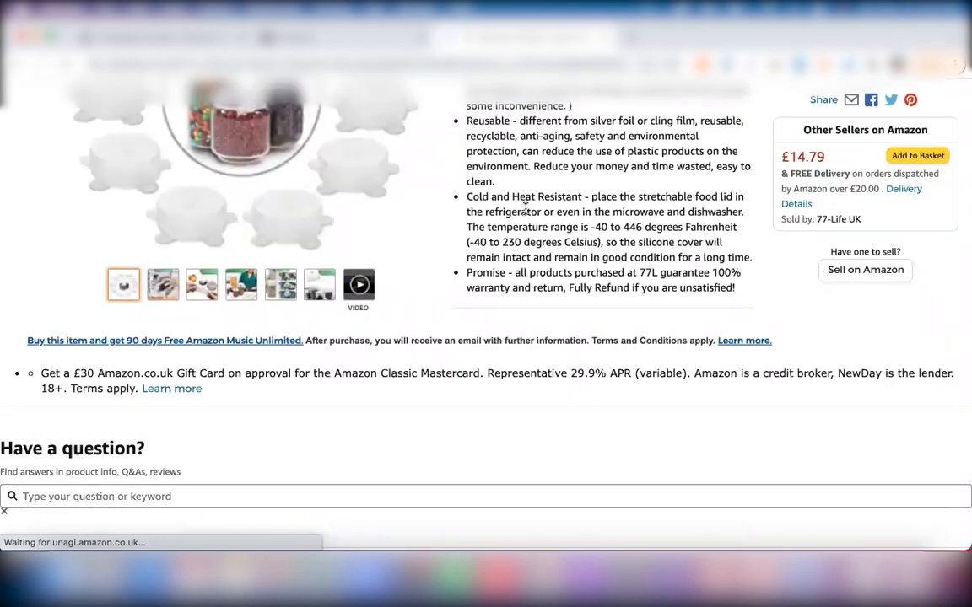
{"action": "scroll", "coordinate": [525, 215], "scroll_direction": "down", "scroll_amount": 5}
{"action": "scroll", "coordinate": [525, 214], "scroll_direction": "down", "scroll_amount": 4}
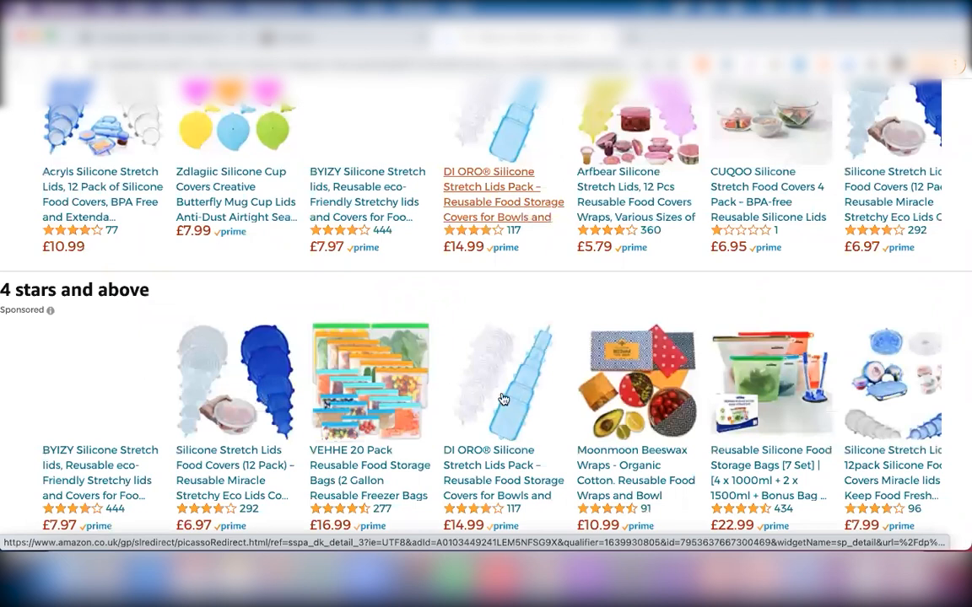
{"action": "scroll", "coordinate": [589, 179], "scroll_direction": "up", "scroll_amount": 3}
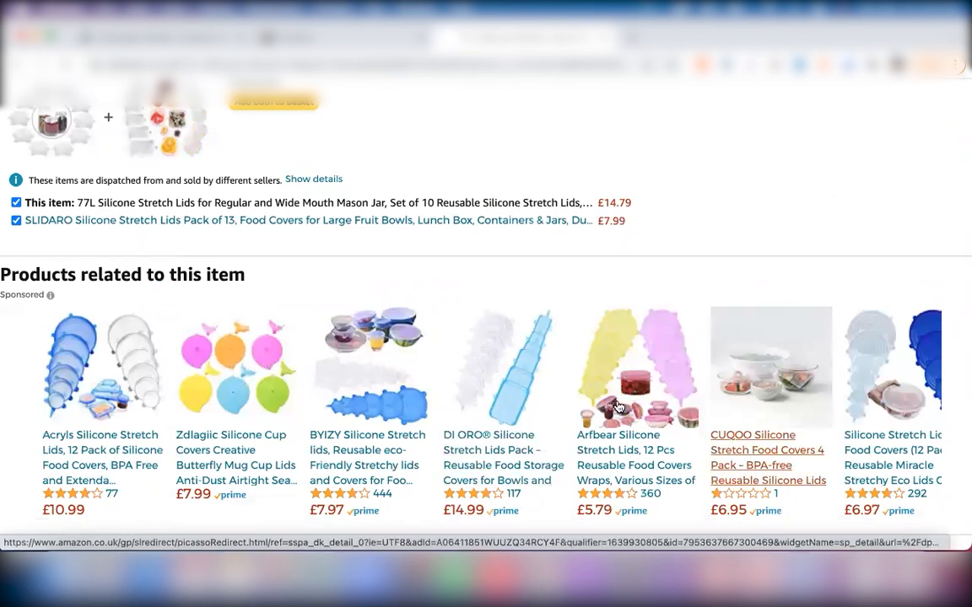
{"action": "scroll", "coordinate": [560, 367], "scroll_direction": "down", "scroll_amount": 1}
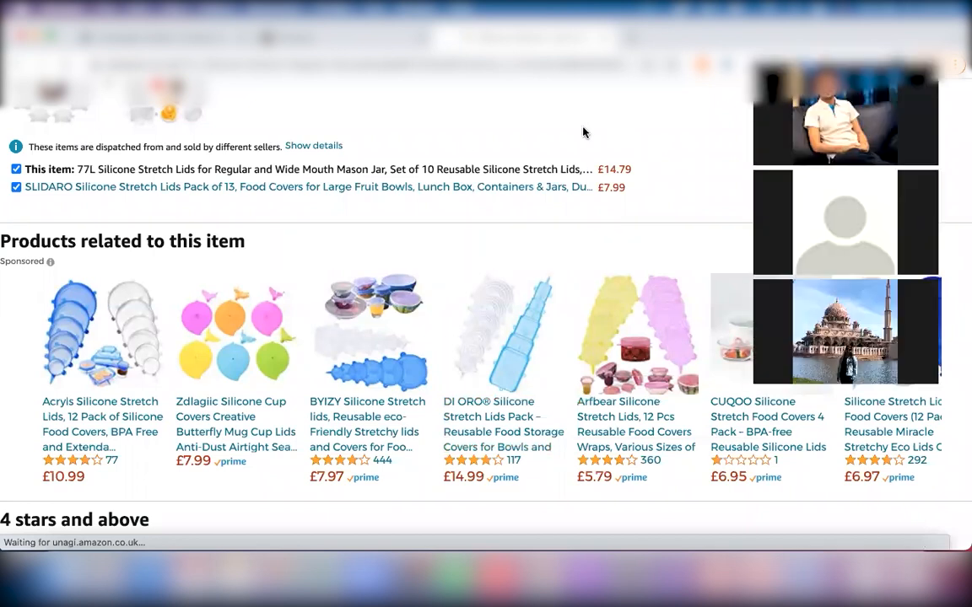
{"action": "scroll", "coordinate": [463, 148], "scroll_direction": "up", "scroll_amount": 4}
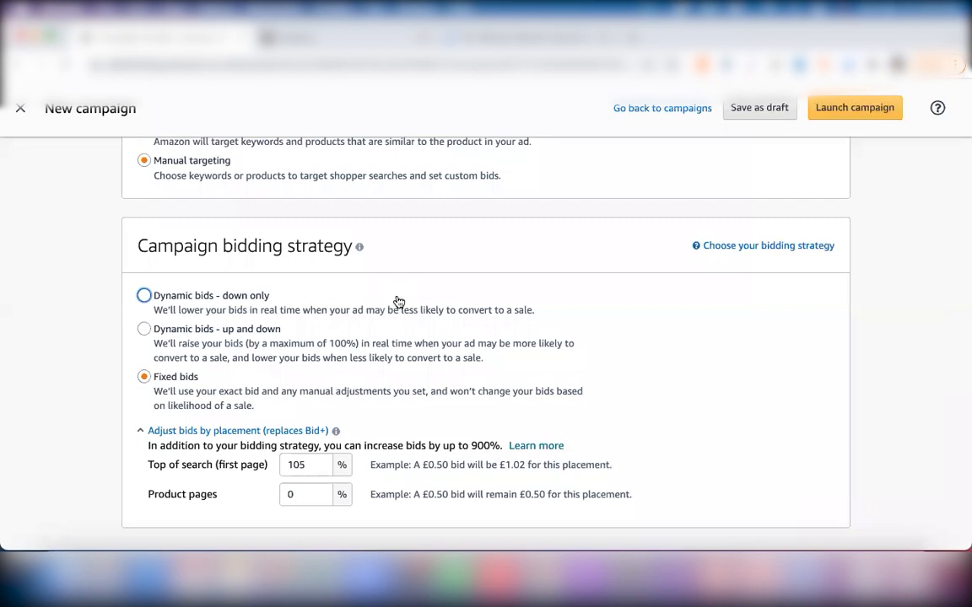
In the new campaign form, remove all three added products and categories from the Product targeting list
{"action": "scroll", "coordinate": [399, 302], "scroll_direction": "down", "scroll_amount": 10}
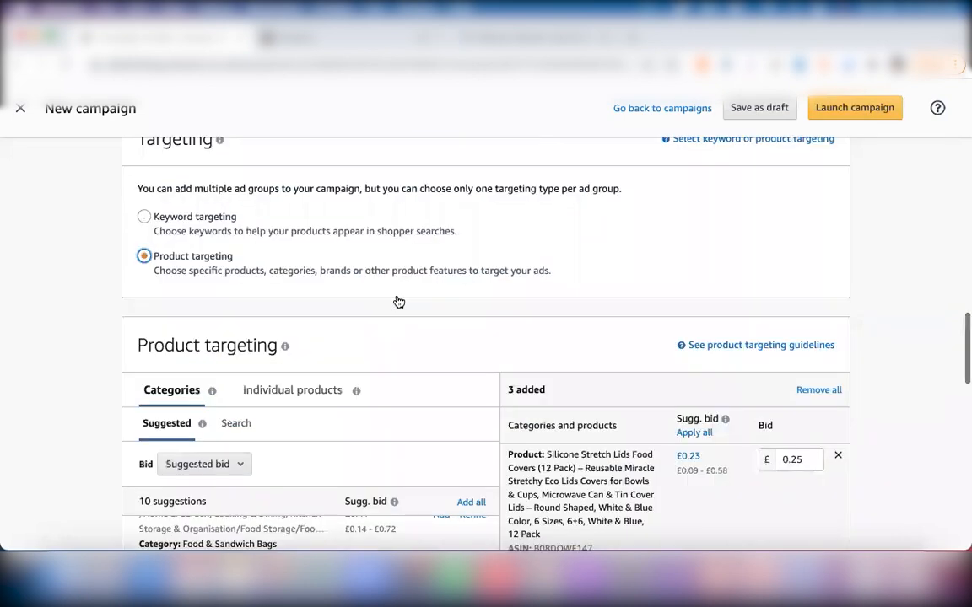
{"action": "scroll", "coordinate": [399, 302], "scroll_direction": "down", "scroll_amount": 1}
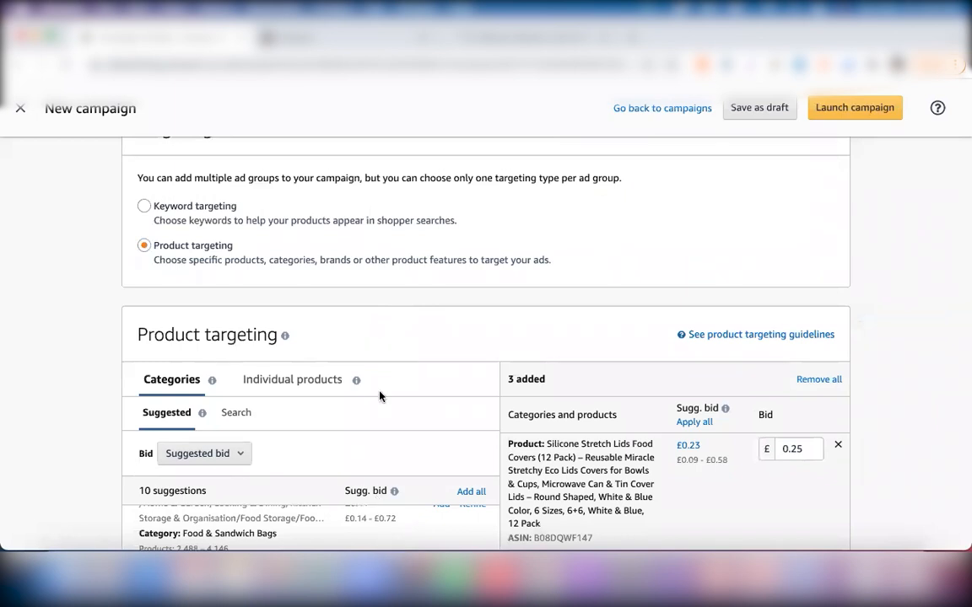
{"action": "scroll", "coordinate": [380, 396], "scroll_direction": "down", "scroll_amount": 5}
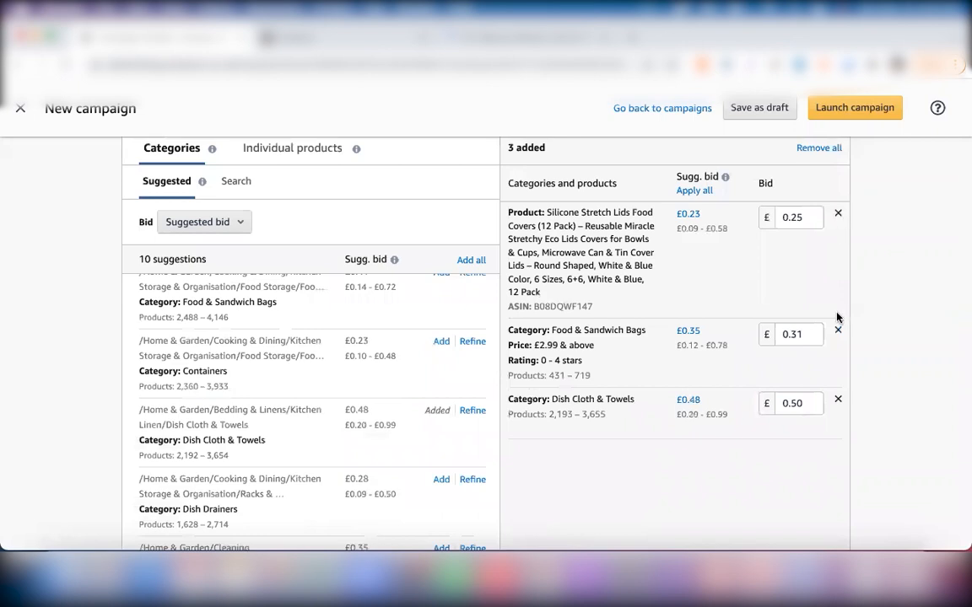
{"action": "left_click", "coordinate": [837, 282]}
{"action": "left_click", "coordinate": [838, 215]}
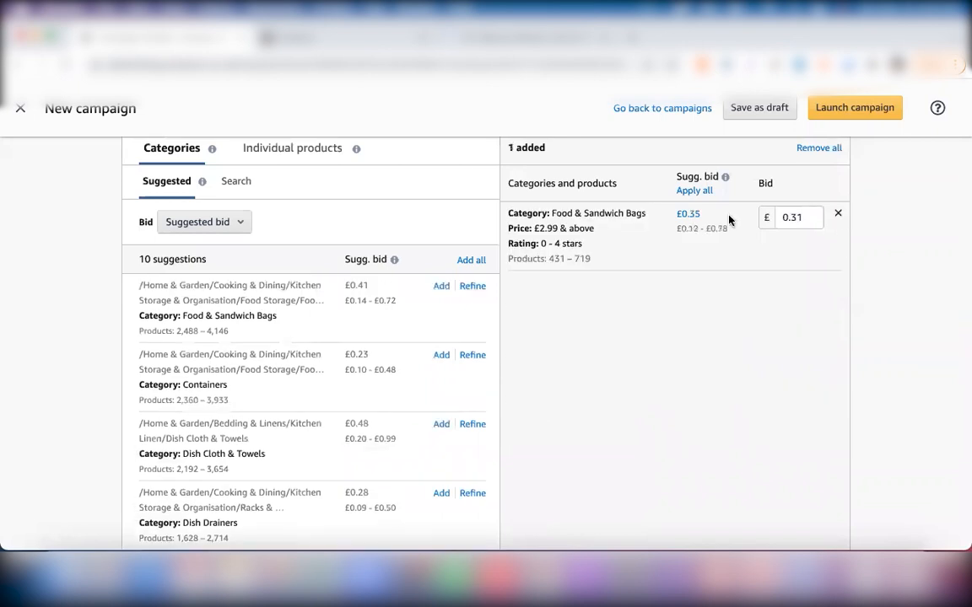
{"action": "scroll", "coordinate": [459, 160], "scroll_direction": "up", "scroll_amount": 4}
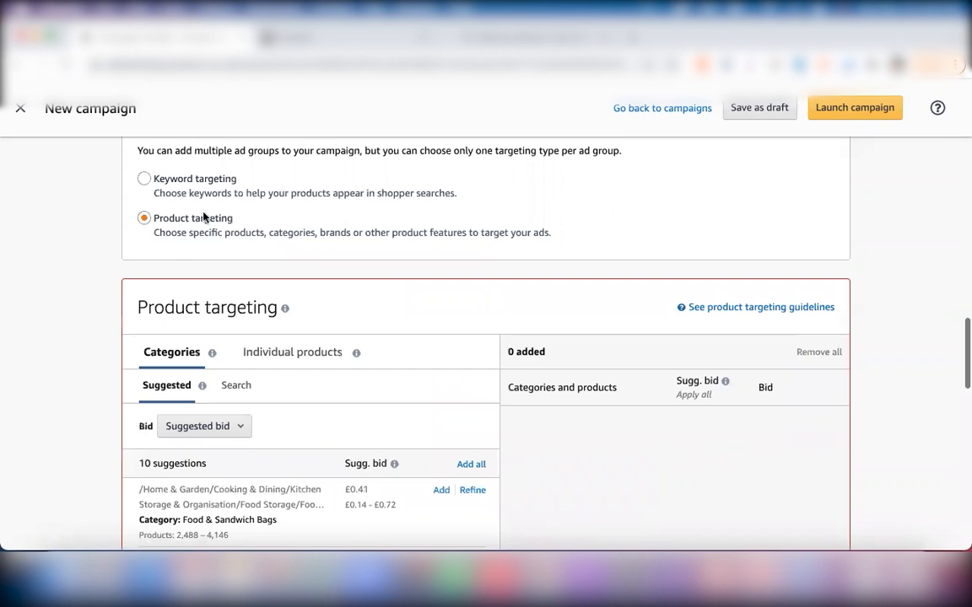
Review the new campaign's settings, its ad group settings and the products chosen for advertising
{"action": "scroll", "coordinate": [214, 219], "scroll_direction": "up", "scroll_amount": 15}
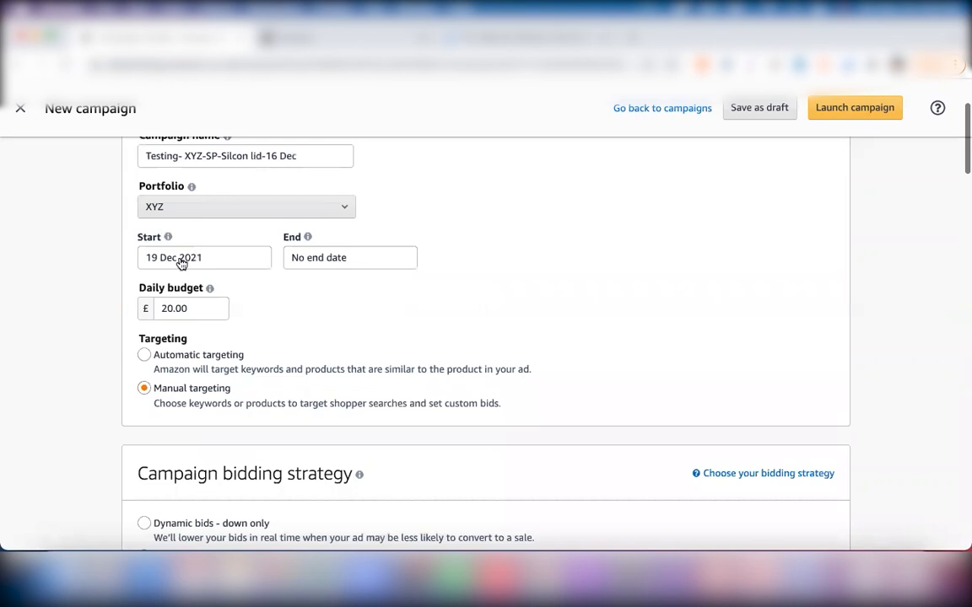
{"action": "scroll", "coordinate": [181, 259], "scroll_direction": "down", "scroll_amount": 7}
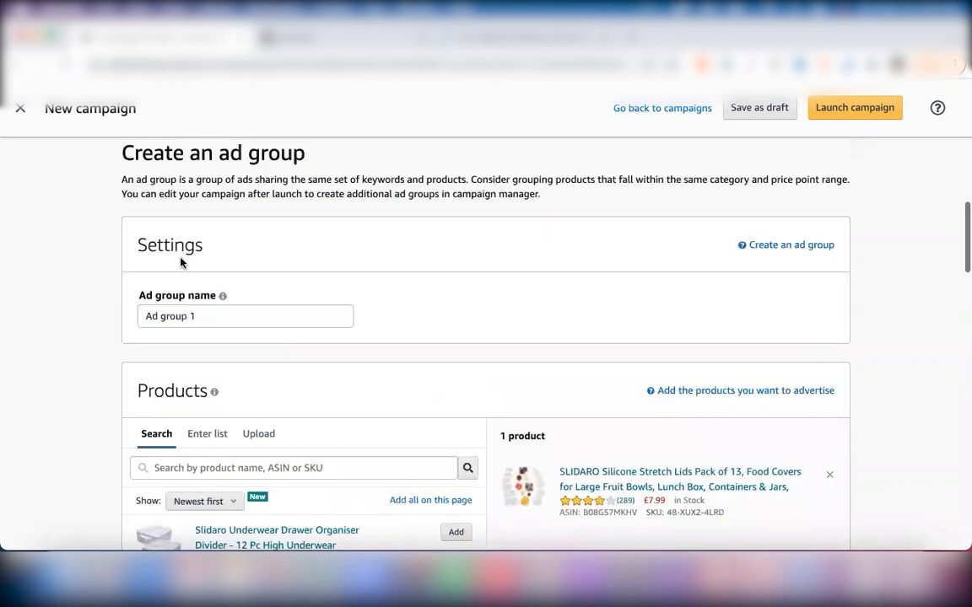
{"action": "scroll", "coordinate": [180, 262], "scroll_direction": "down", "scroll_amount": 3}
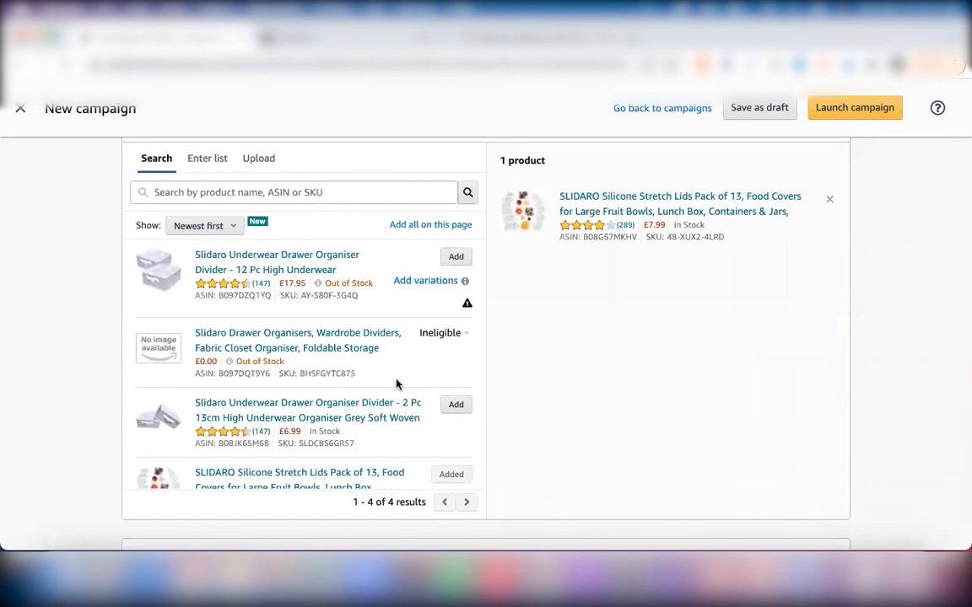
{"action": "scroll", "coordinate": [397, 384], "scroll_direction": "up", "scroll_amount": 2}
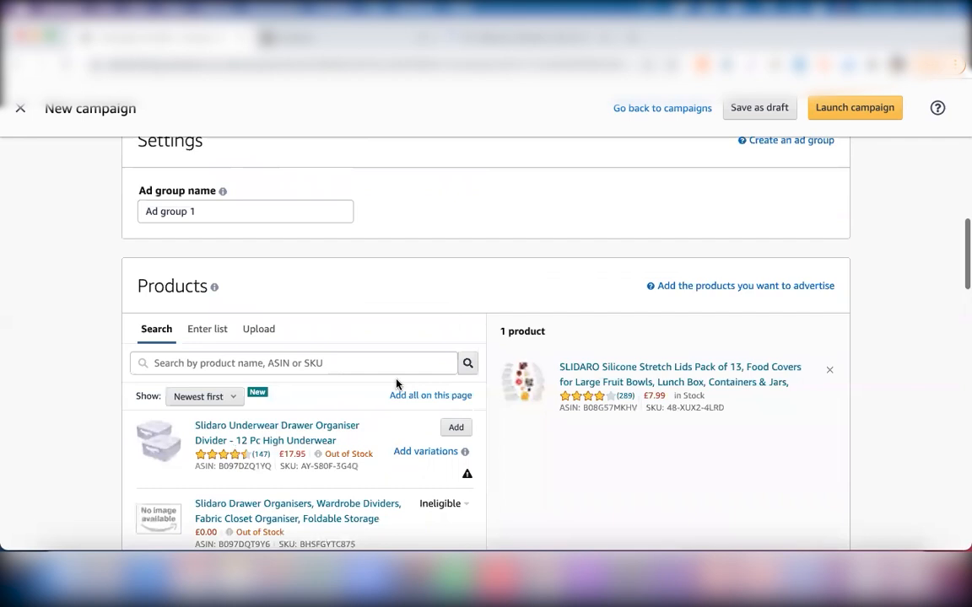
Change the ad group's targeting type from product targeting to Keyword targeting
{"action": "scroll", "coordinate": [397, 384], "scroll_direction": "up", "scroll_amount": 2}
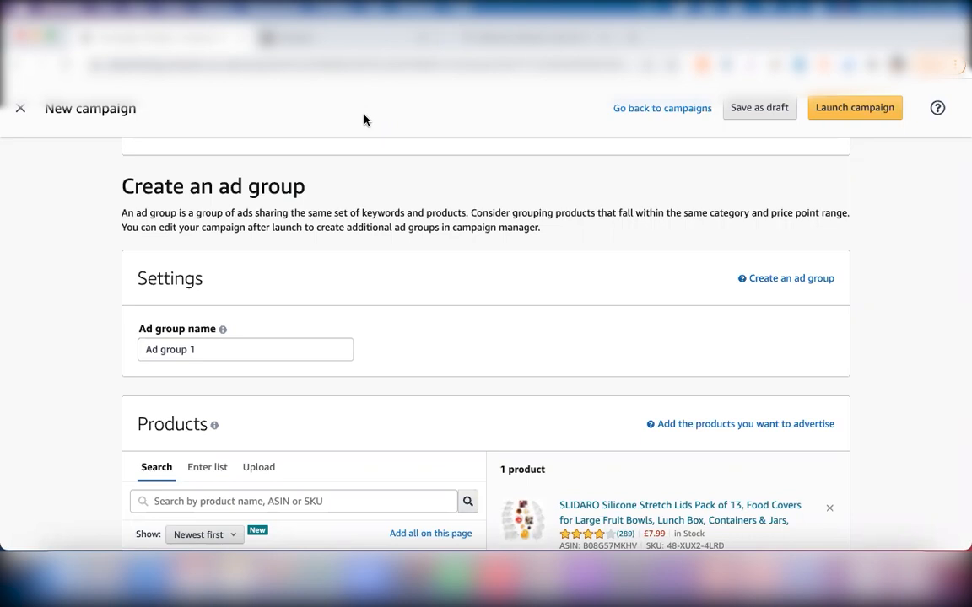
{"action": "scroll", "coordinate": [391, 232], "scroll_direction": "down", "scroll_amount": 3}
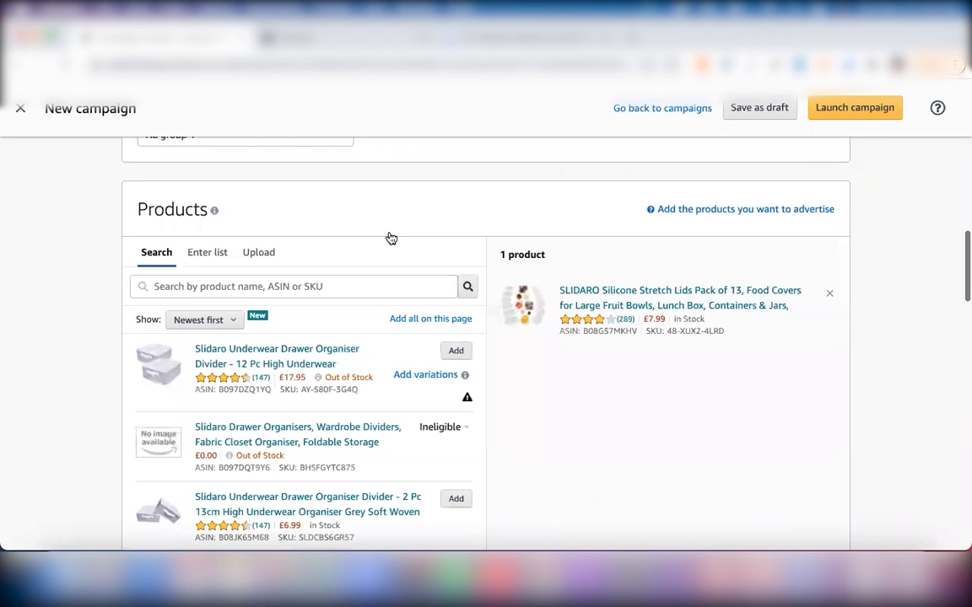
{"action": "scroll", "coordinate": [391, 238], "scroll_direction": "down", "scroll_amount": 2}
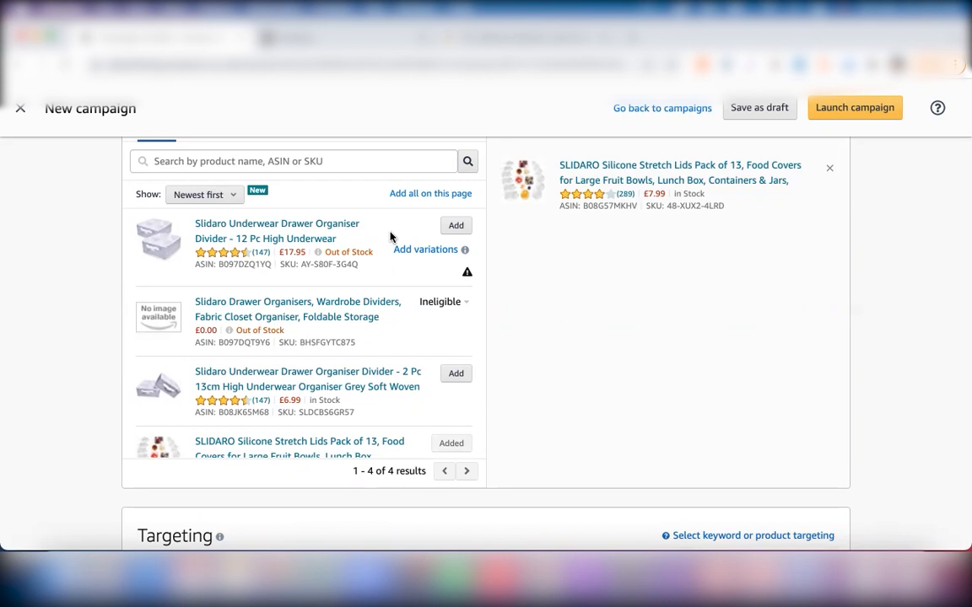
{"action": "scroll", "coordinate": [393, 276], "scroll_direction": "down", "scroll_amount": 5}
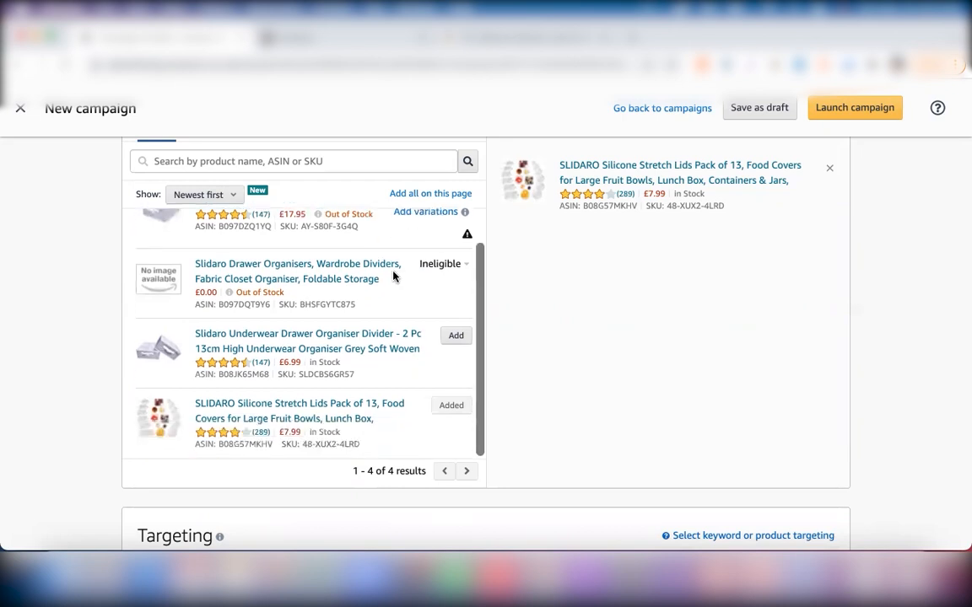
{"action": "scroll", "coordinate": [393, 275], "scroll_direction": "down", "scroll_amount": 3}
{"action": "scroll", "coordinate": [393, 276], "scroll_direction": "down", "scroll_amount": 2}
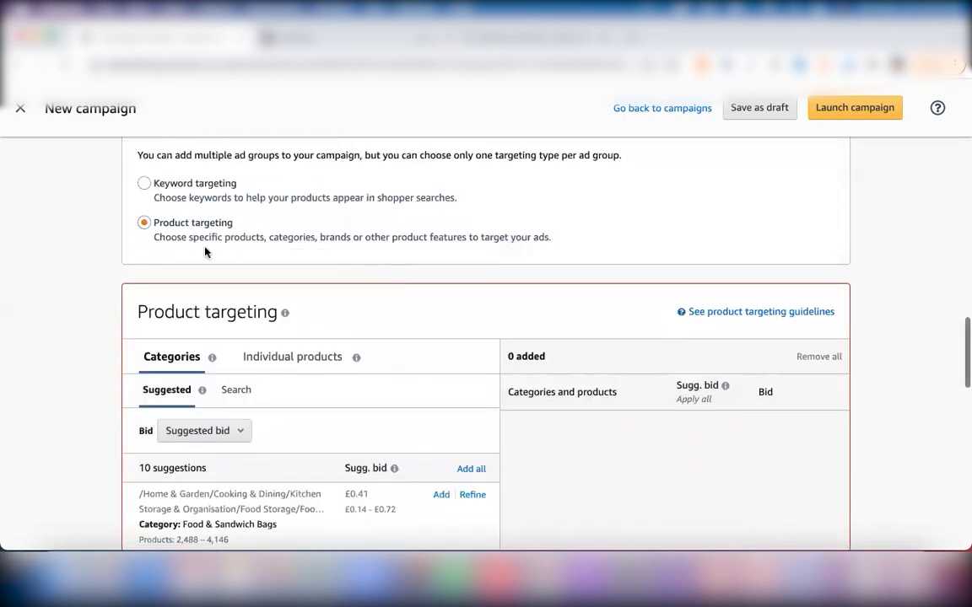
{"action": "left_click", "coordinate": [143, 184]}
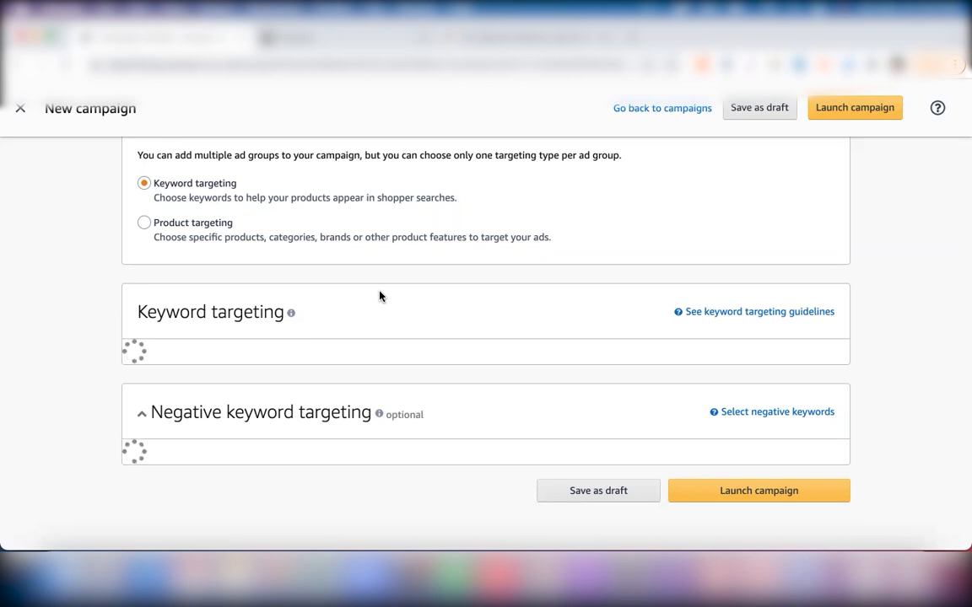
Review the ad group's product list, its targeting type options and the keyword targeting section
{"action": "scroll", "coordinate": [379, 296], "scroll_direction": "up", "scroll_amount": 2}
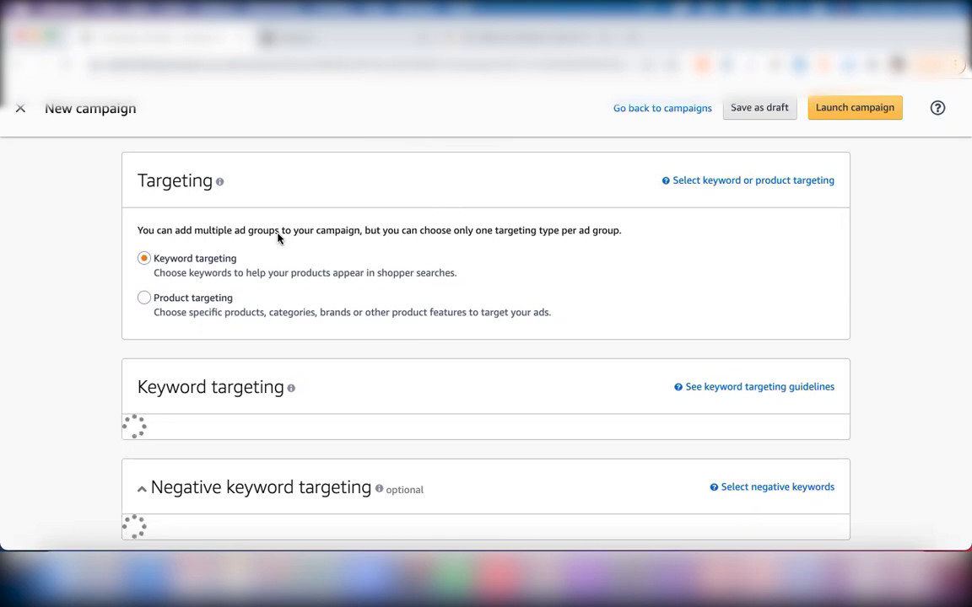
{"action": "scroll", "coordinate": [278, 239], "scroll_direction": "up", "scroll_amount": 1}
{"action": "scroll", "coordinate": [279, 239], "scroll_direction": "down", "scroll_amount": 1}
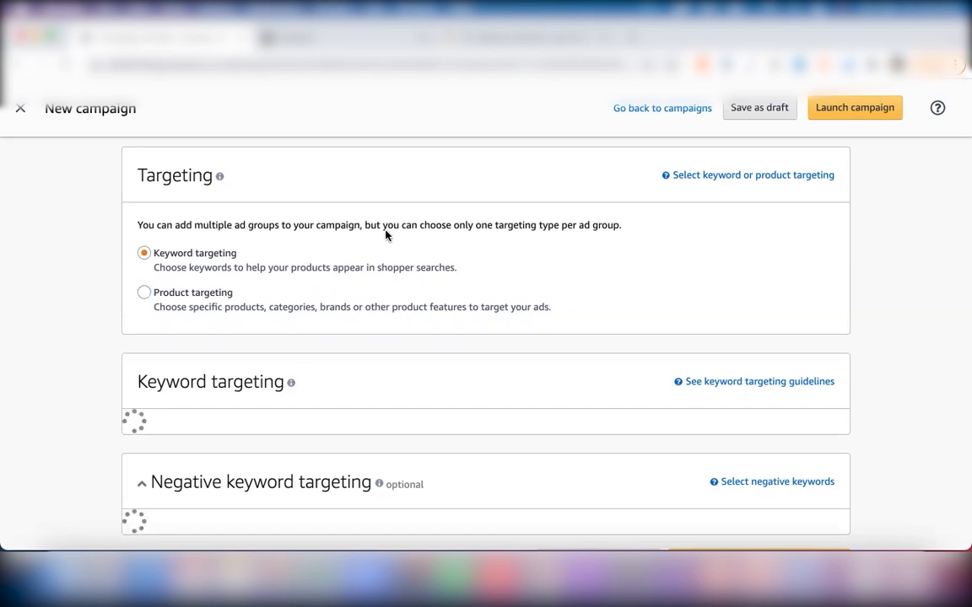
{"action": "scroll", "coordinate": [385, 234], "scroll_direction": "up", "scroll_amount": 5}
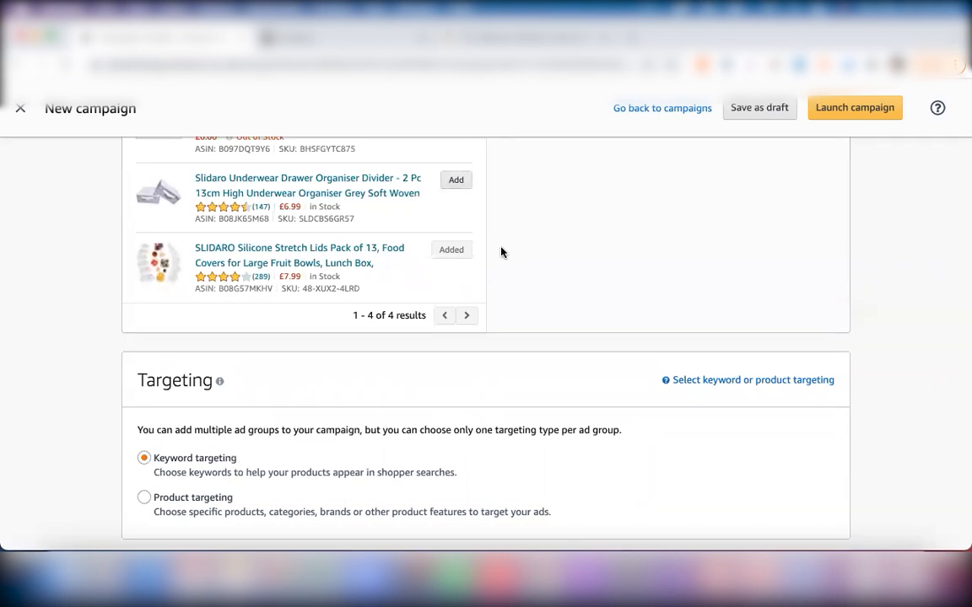
{"action": "scroll", "coordinate": [501, 252], "scroll_direction": "up", "scroll_amount": 2}
{"action": "scroll", "coordinate": [501, 252], "scroll_direction": "down", "scroll_amount": 4}
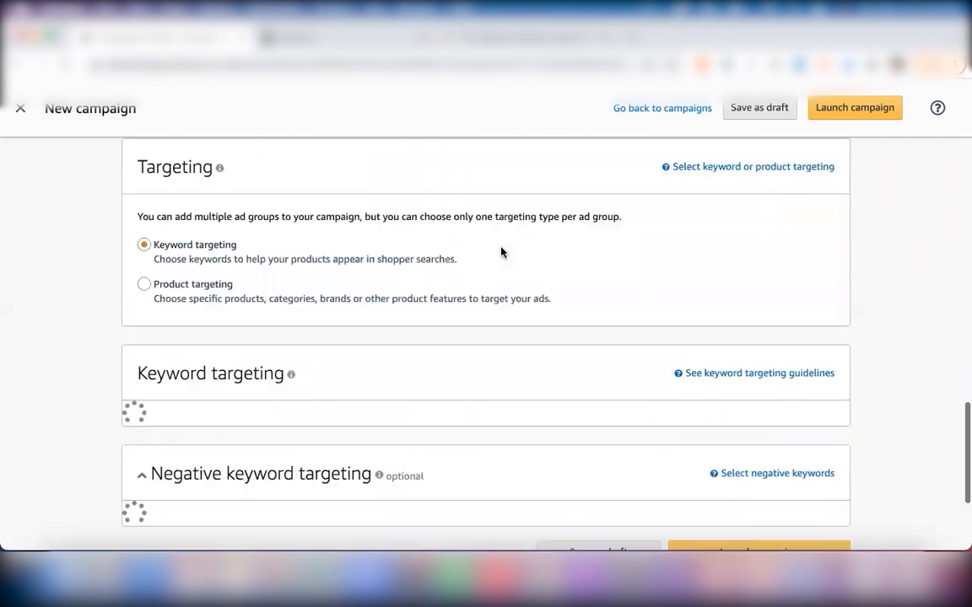
{"action": "scroll", "coordinate": [501, 252], "scroll_direction": "down", "scroll_amount": 2}
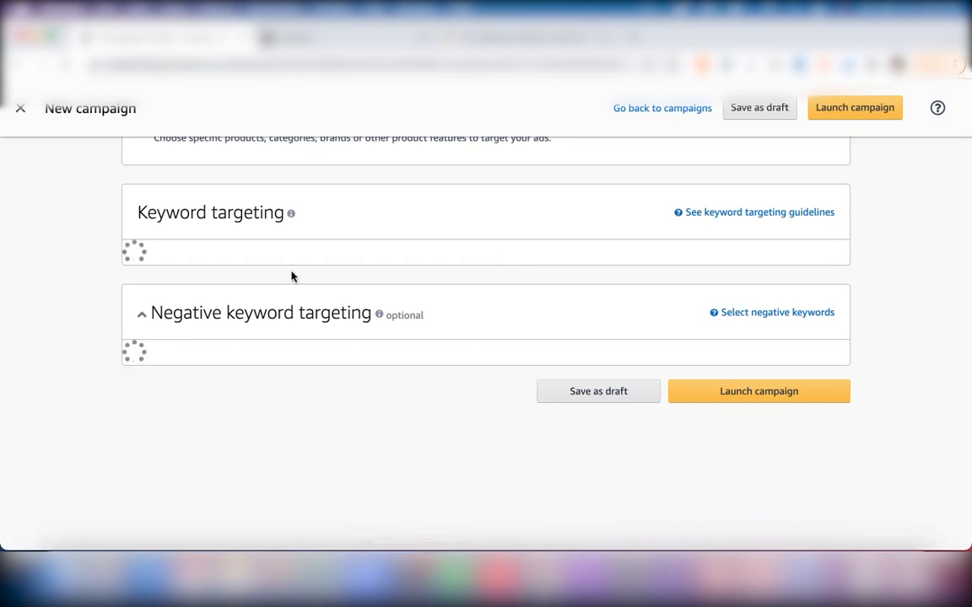
{"action": "scroll", "coordinate": [292, 275], "scroll_direction": "up", "scroll_amount": 5}
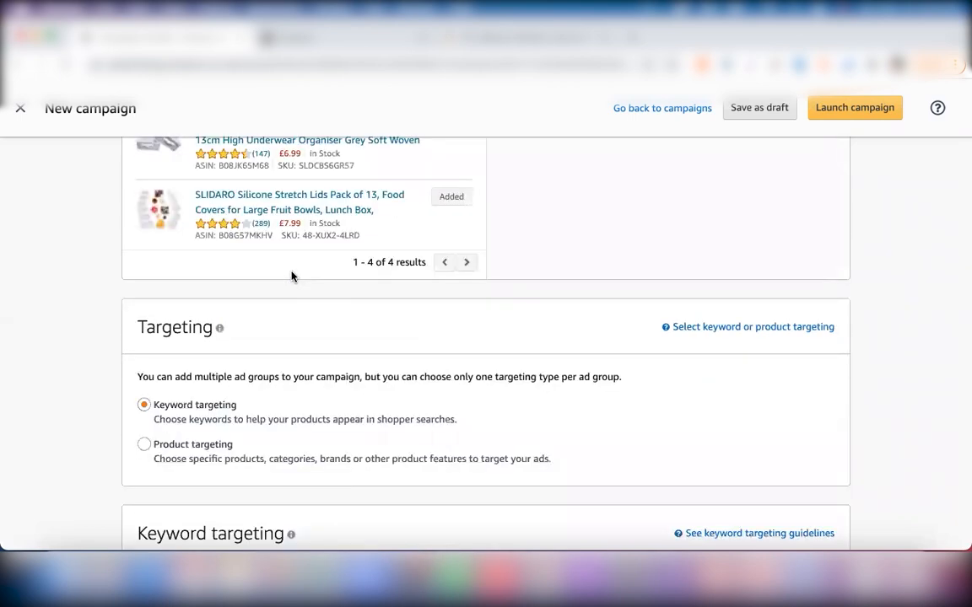
{"action": "scroll", "coordinate": [292, 276], "scroll_direction": "down", "scroll_amount": 1}
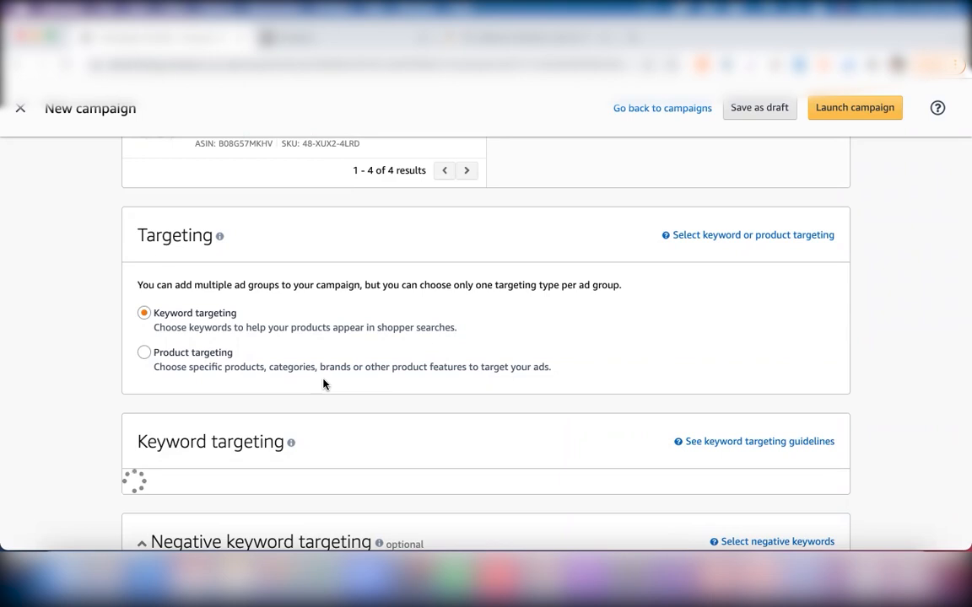
{"action": "scroll", "coordinate": [323, 385], "scroll_direction": "down", "scroll_amount": 3}
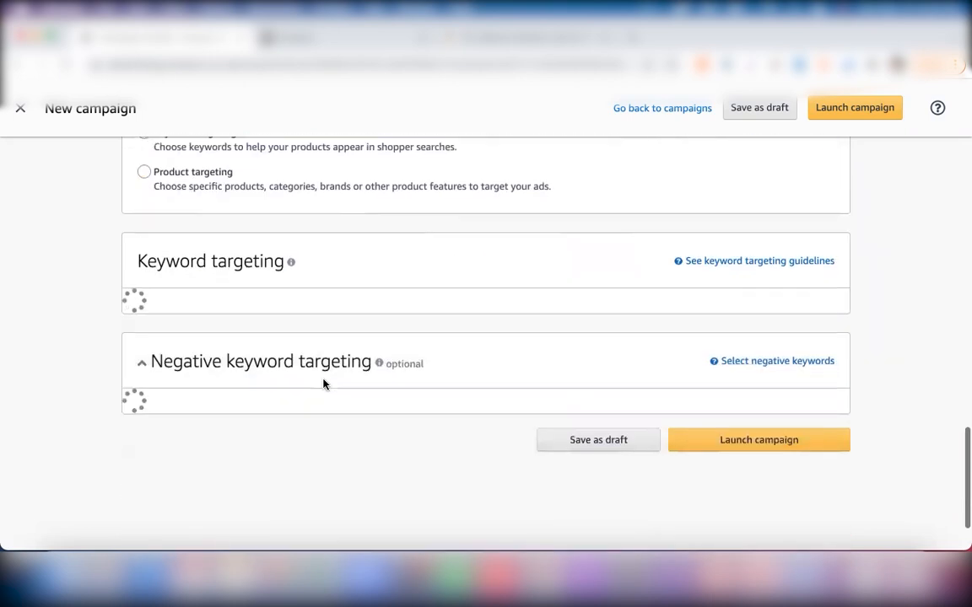
{"action": "scroll", "coordinate": [323, 384], "scroll_direction": "down", "scroll_amount": 1}
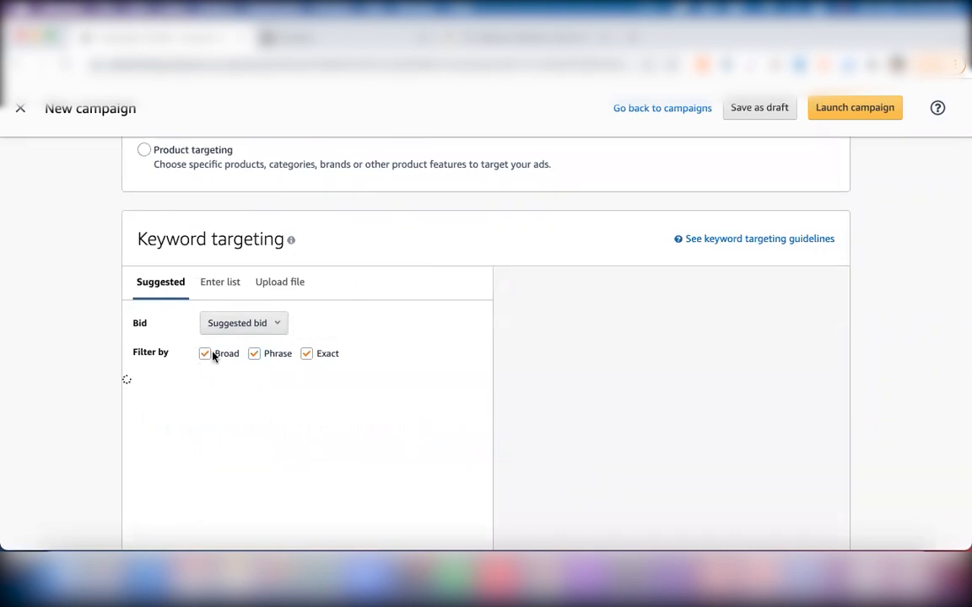
Examine the negative keyword options and the suggested keywords with their match types and suggested bids
{"action": "scroll", "coordinate": [349, 363], "scroll_direction": "down", "scroll_amount": 10}
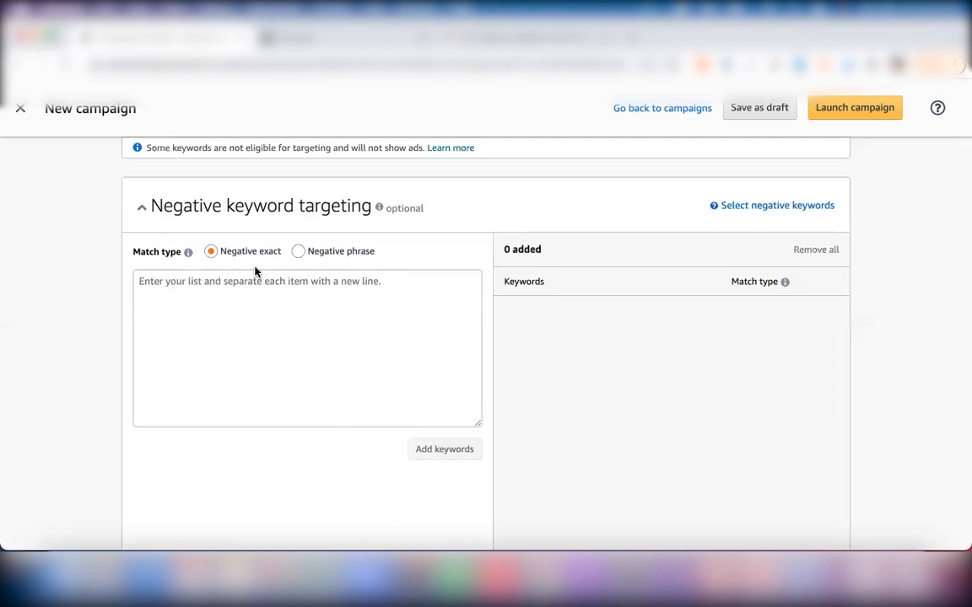
{"action": "scroll", "coordinate": [256, 271], "scroll_direction": "up", "scroll_amount": 15}
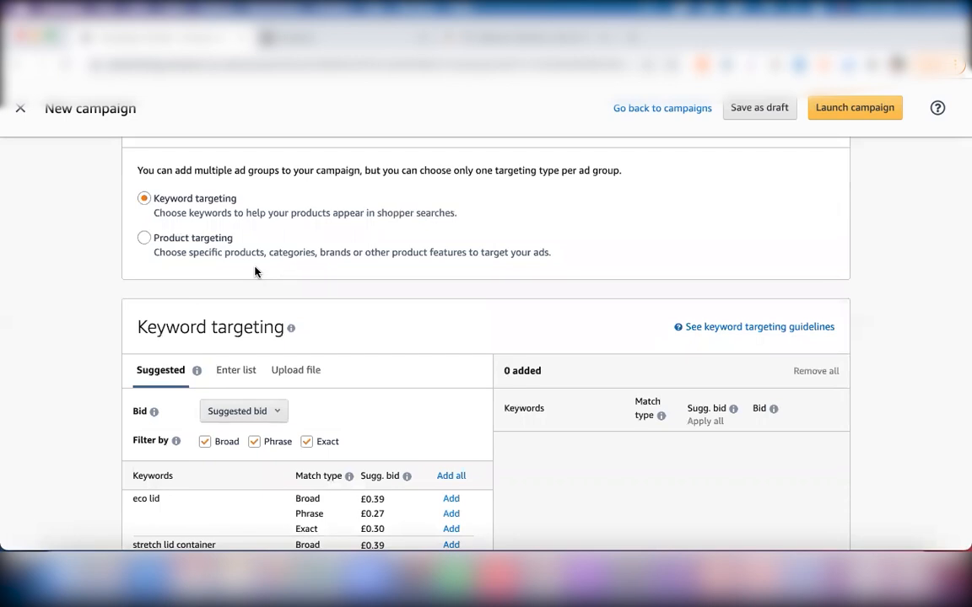
{"action": "scroll", "coordinate": [255, 271], "scroll_direction": "down", "scroll_amount": 10}
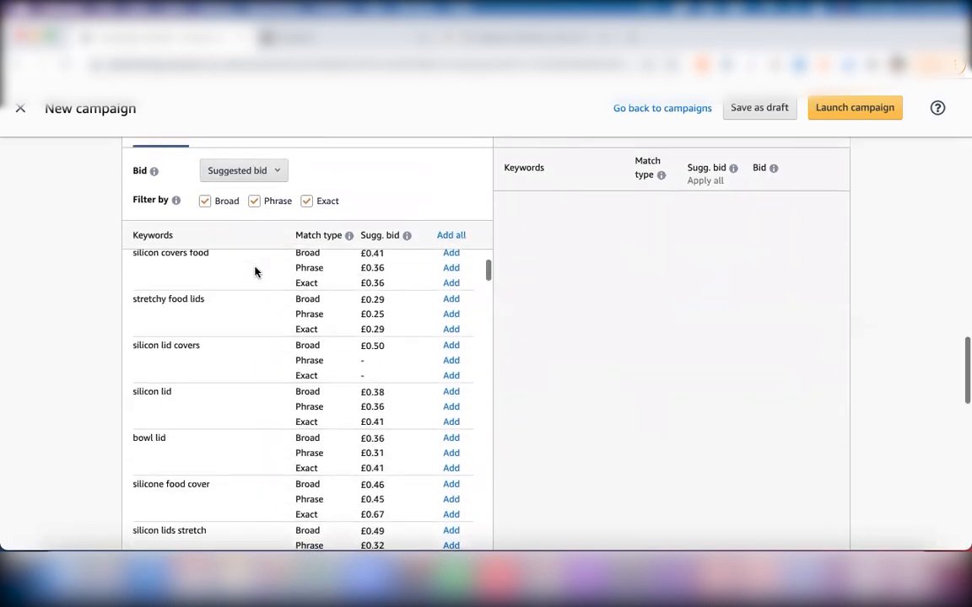
{"action": "scroll", "coordinate": [256, 270], "scroll_direction": "down", "scroll_amount": 15}
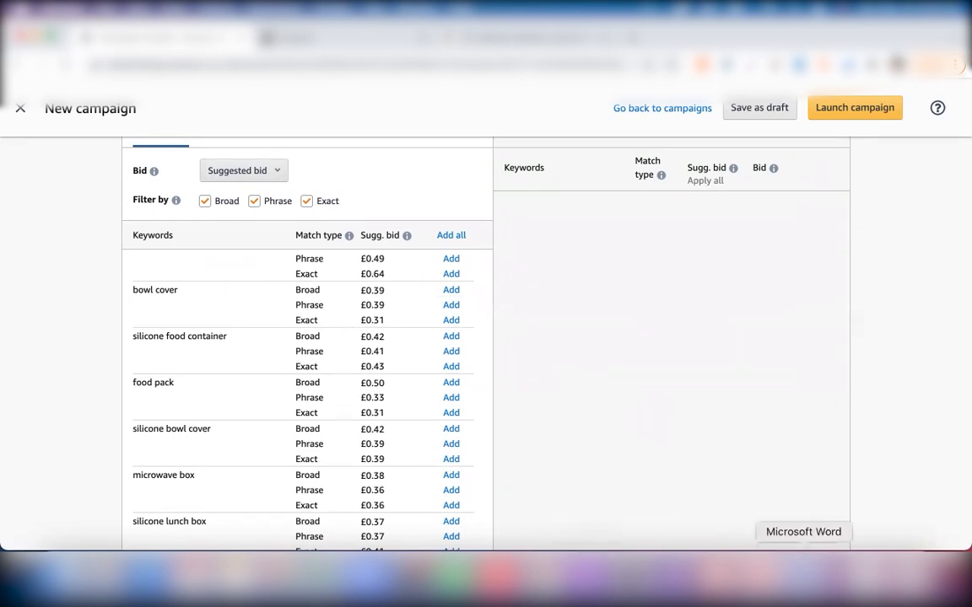
{"action": "left_click", "coordinate": [804, 572]}
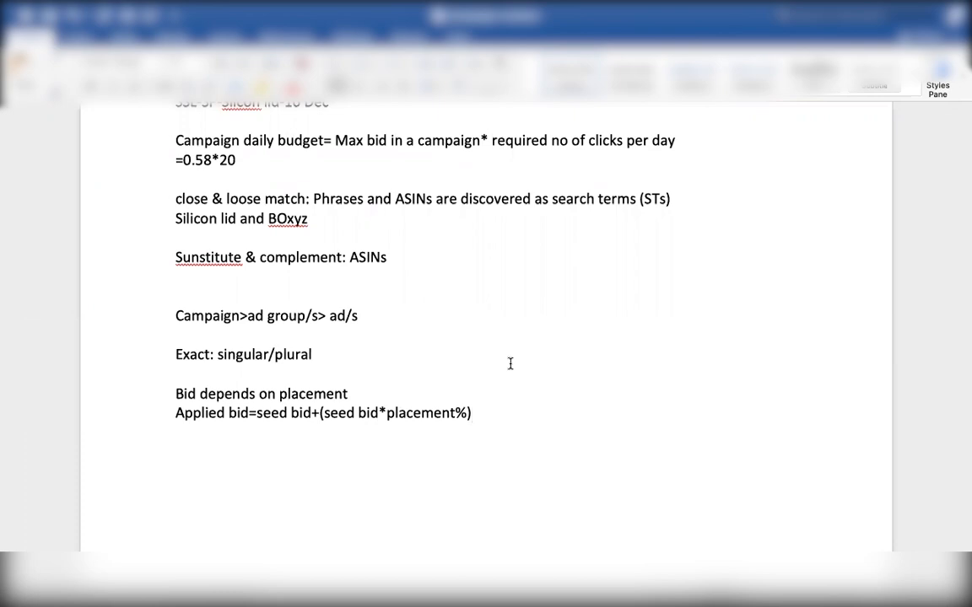
{"action": "key", "text": "ctrl+Up"}
{"action": "left_click", "coordinate": [634, 445]}
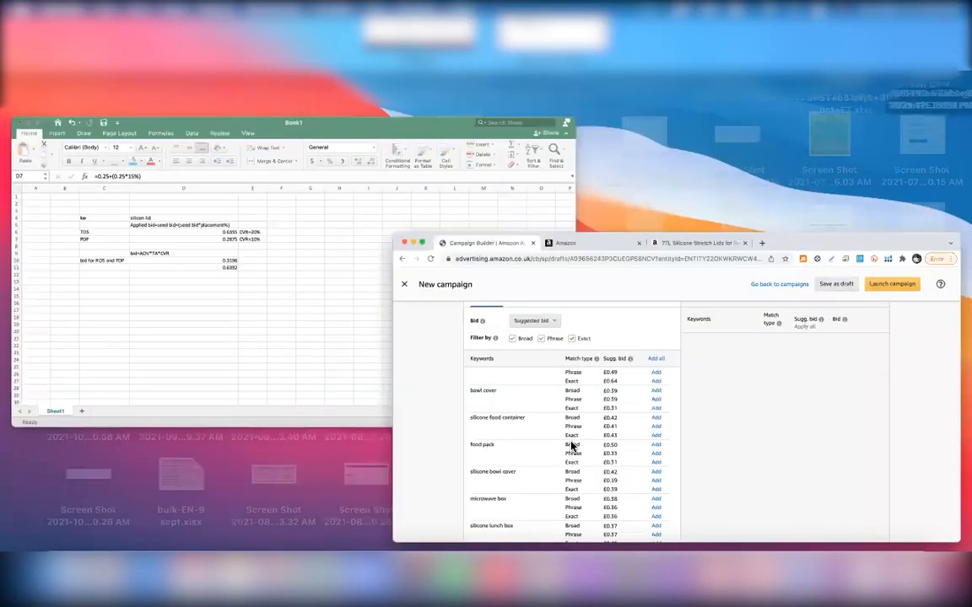
Limit the match type to Exact and add "silicone lid" as a manually entered keyword with the suggested bid
{"action": "scroll", "coordinate": [330, 292], "scroll_direction": "up", "scroll_amount": 20}
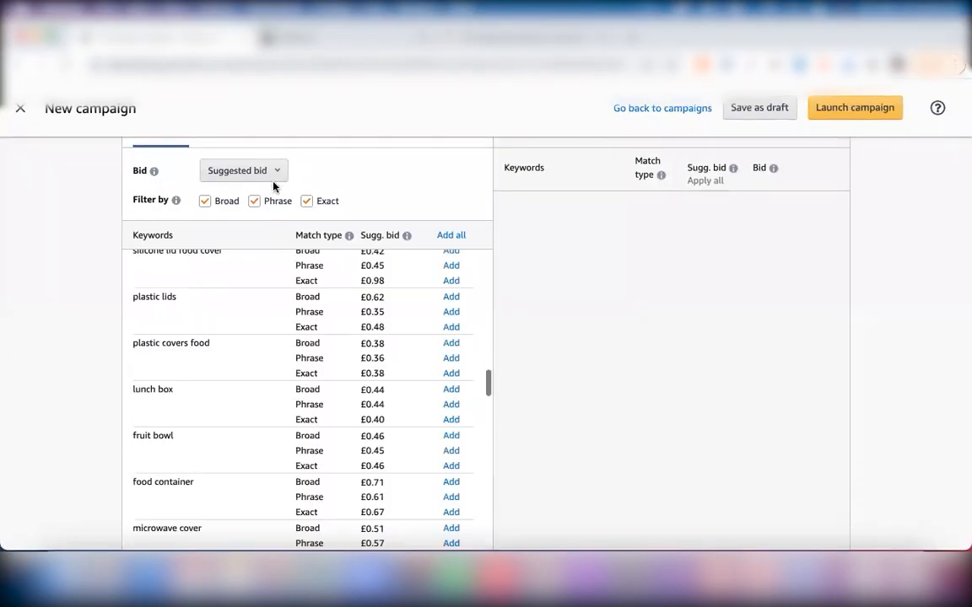
{"action": "scroll", "coordinate": [273, 186], "scroll_direction": "up", "scroll_amount": 1}
{"action": "left_click", "coordinate": [204, 225]}
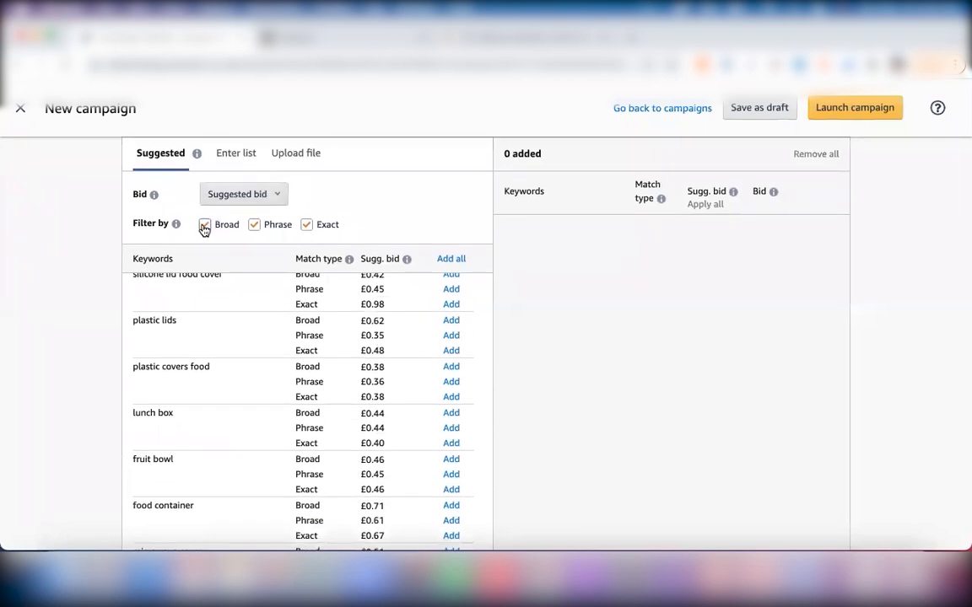
{"action": "left_click", "coordinate": [254, 226]}
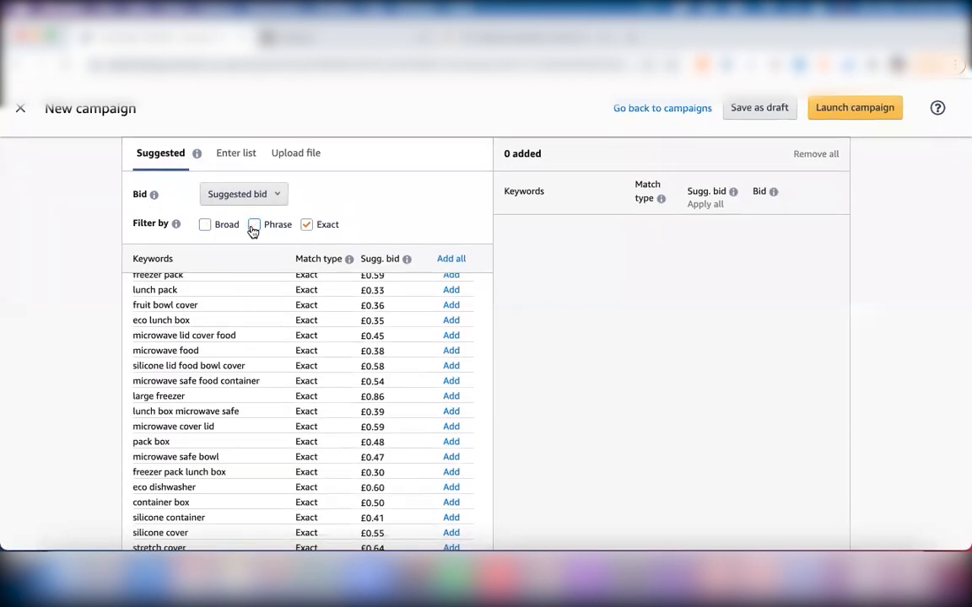
{"action": "left_click", "coordinate": [225, 154]}
{"action": "left_click", "coordinate": [216, 257]}
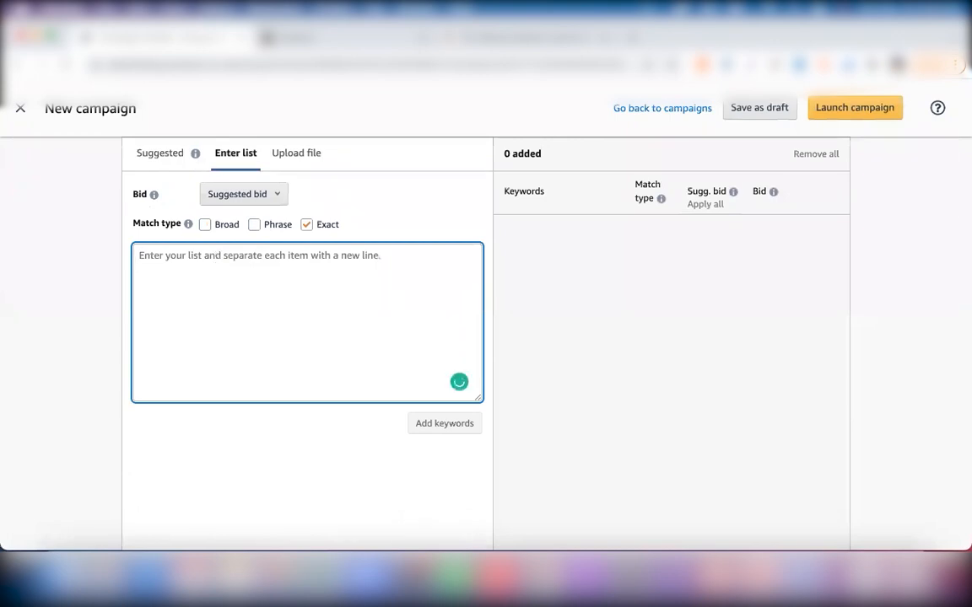
{"action": "type", "text": "silicone l"}
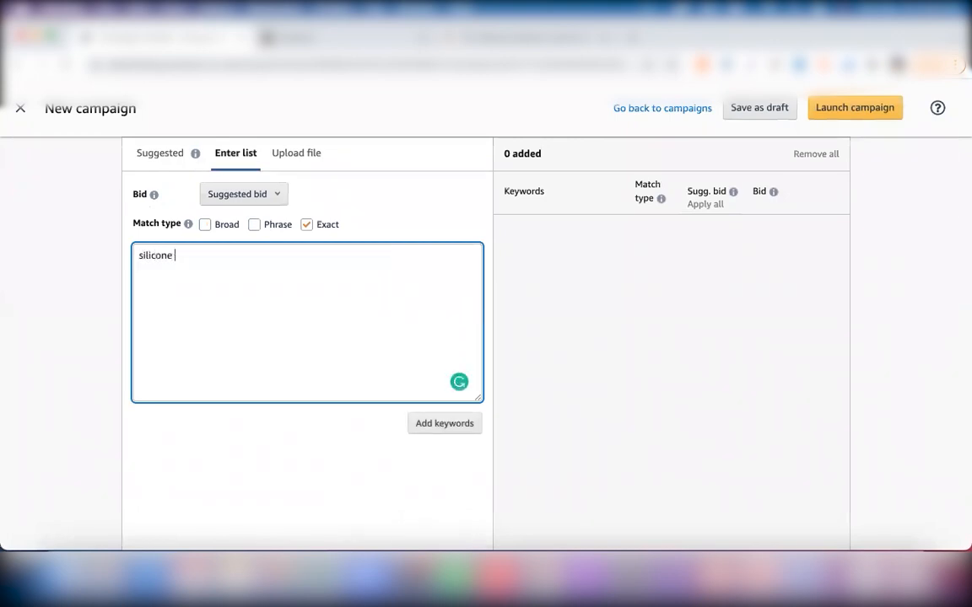
{"action": "type", "text": "id"}
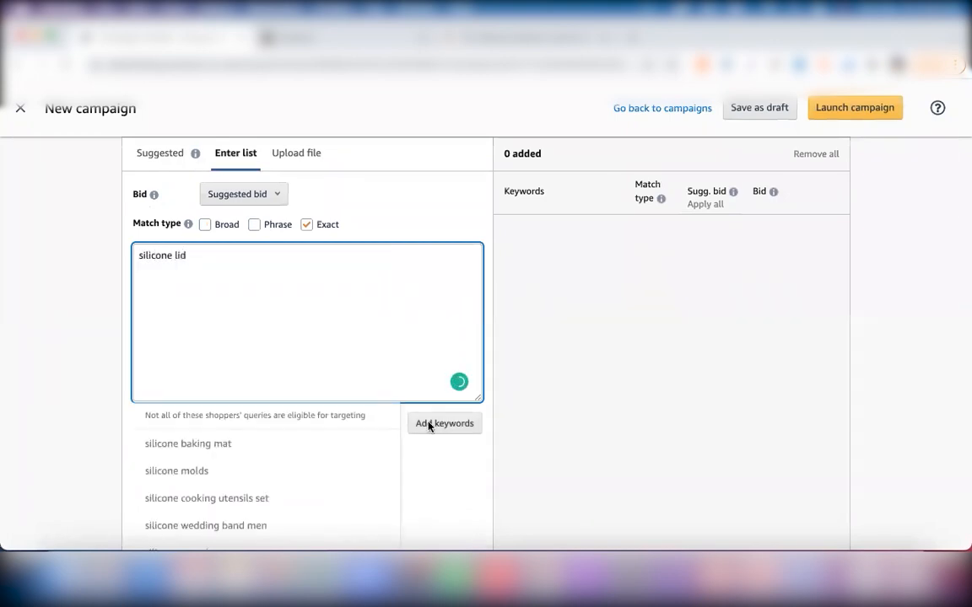
{"action": "left_click", "coordinate": [437, 423]}
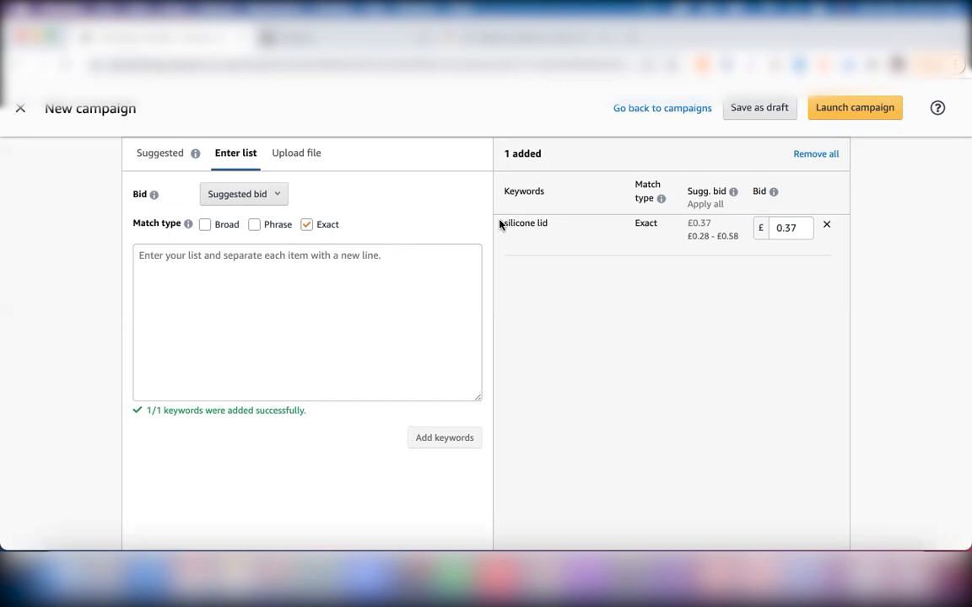
Enter "silicone lid" again and add it with only the Phrase match type at the suggested bid
{"action": "left_click_drag", "start_coordinate": [503, 224], "coordinate": [538, 225]}
{"action": "left_click", "coordinate": [182, 257]}
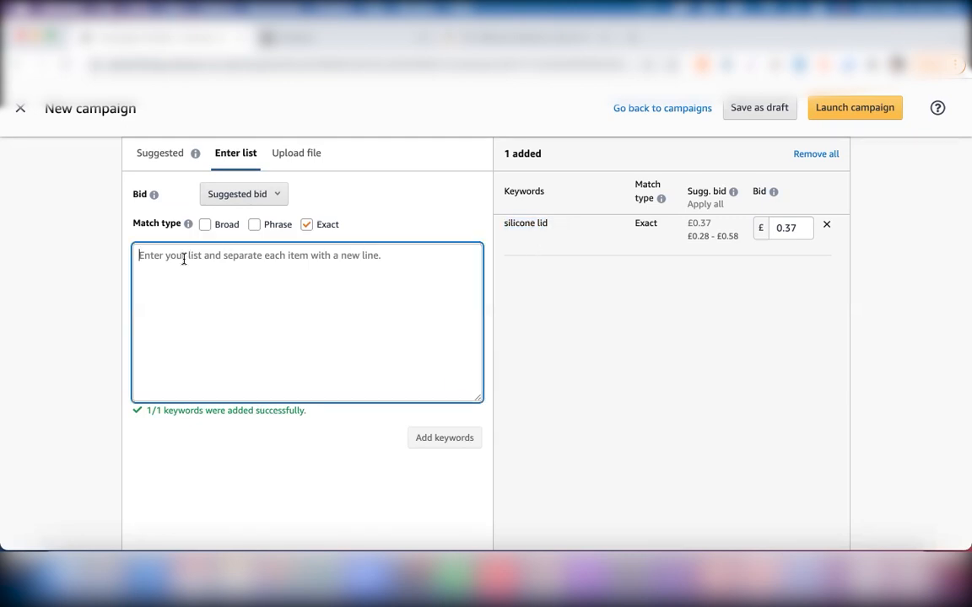
{"action": "type", "text": "silicone lid"}
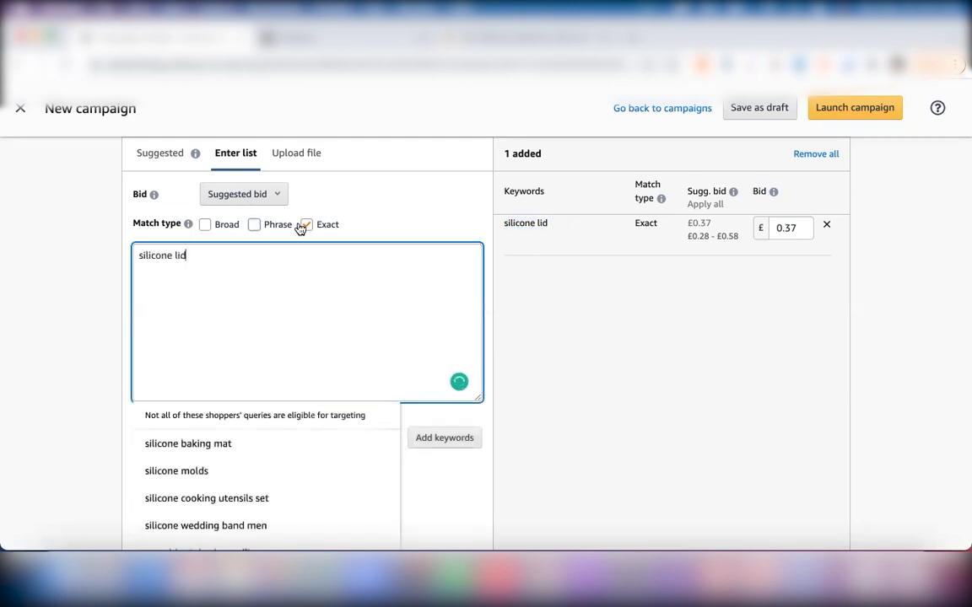
{"action": "left_click", "coordinate": [311, 225]}
{"action": "left_click", "coordinate": [256, 226]}
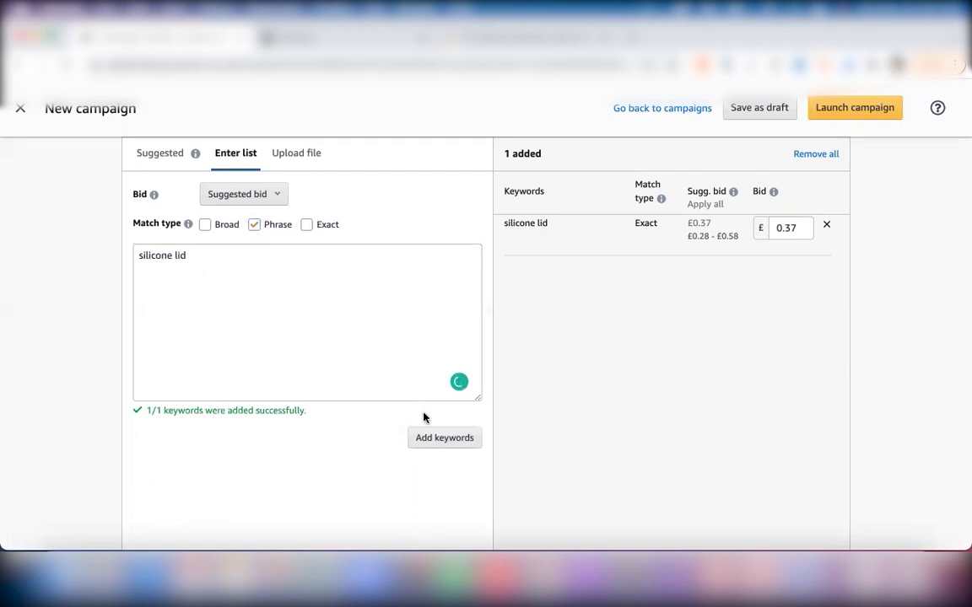
{"action": "left_click", "coordinate": [437, 439]}
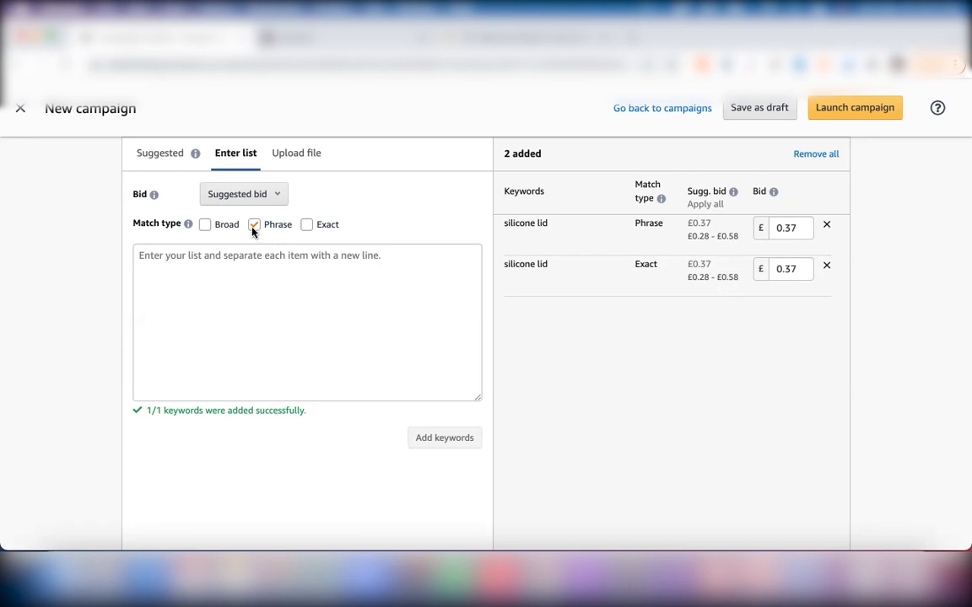
Add "silicone lid" a third time with only the Broad match type at the suggested bid
{"action": "left_click", "coordinate": [170, 265]}
{"action": "type", "text": "silicone lid"}
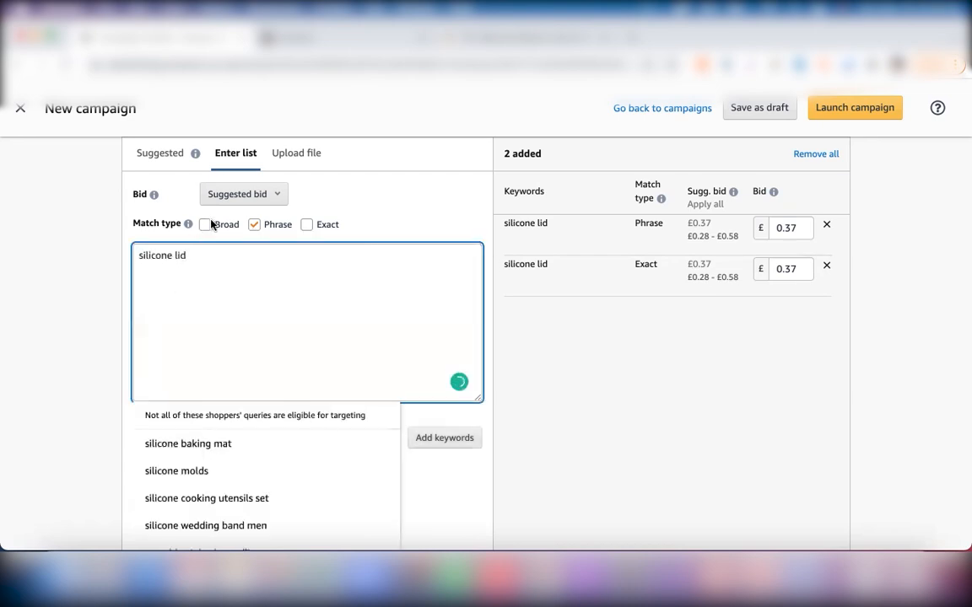
{"action": "left_click", "coordinate": [259, 229]}
{"action": "left_click", "coordinate": [445, 437]}
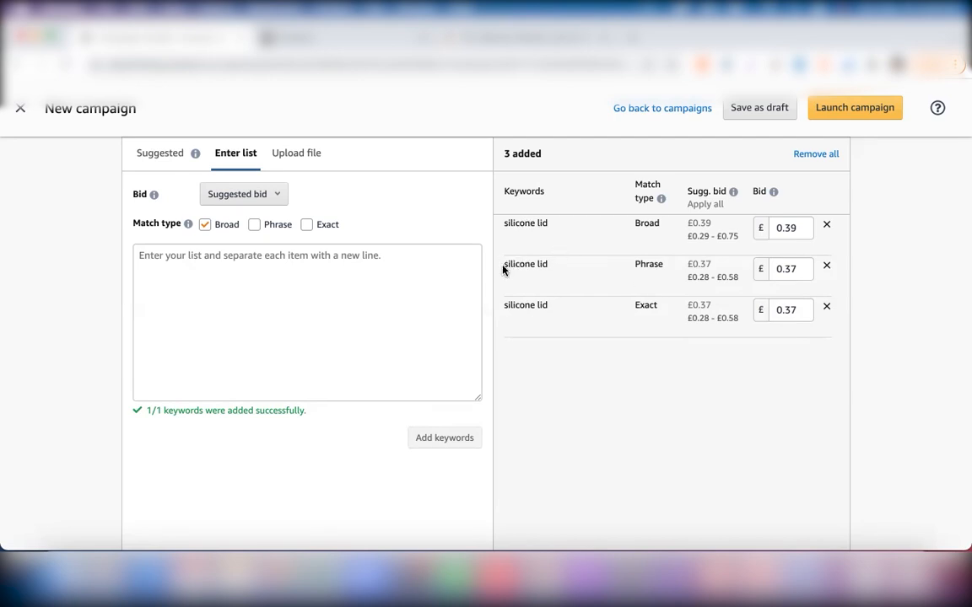
Review the added silicone lid keywords and the Negative keyword targeting section
{"action": "left_click_drag", "start_coordinate": [504, 265], "coordinate": [536, 275]}
{"action": "left_click", "coordinate": [549, 271]}
{"action": "scroll", "coordinate": [391, 335], "scroll_direction": "down", "scroll_amount": 10}
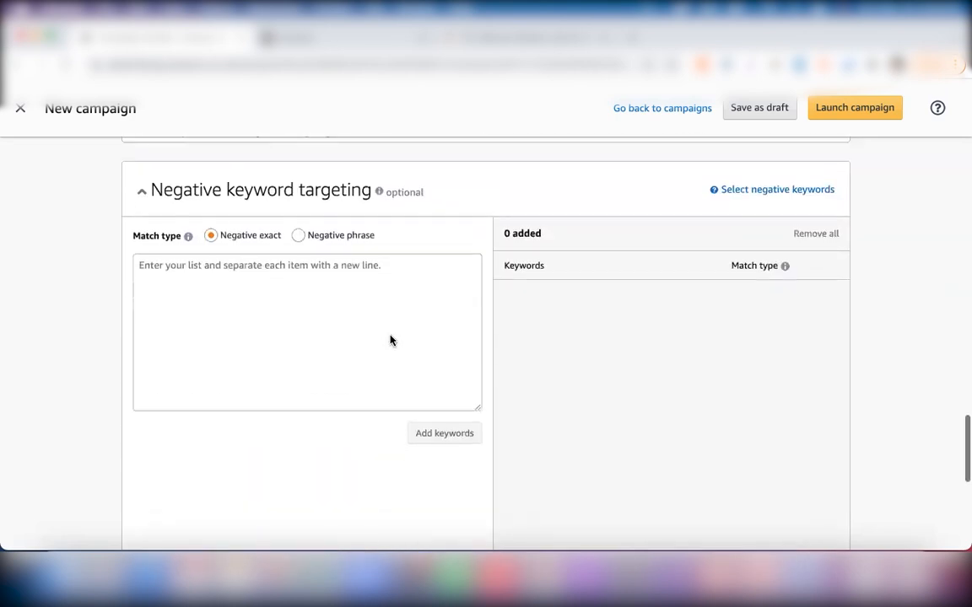
Enter "silicone lid for hospitals" in the negative keyword list and choose the Negative phrase match type
{"action": "scroll", "coordinate": [391, 335], "scroll_direction": "up", "scroll_amount": 1}
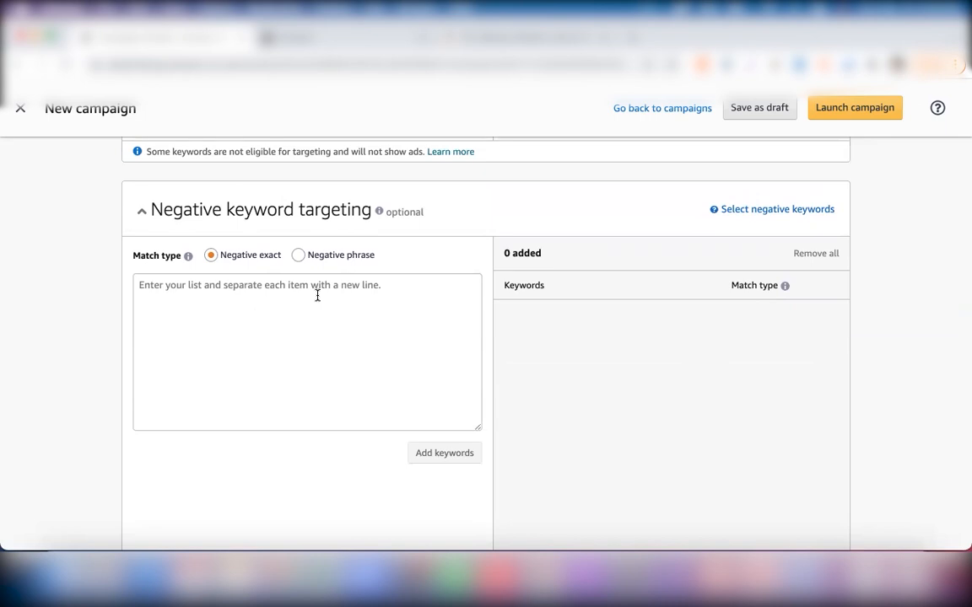
{"action": "left_click", "coordinate": [223, 289]}
{"action": "type", "text": "silicone lid"}
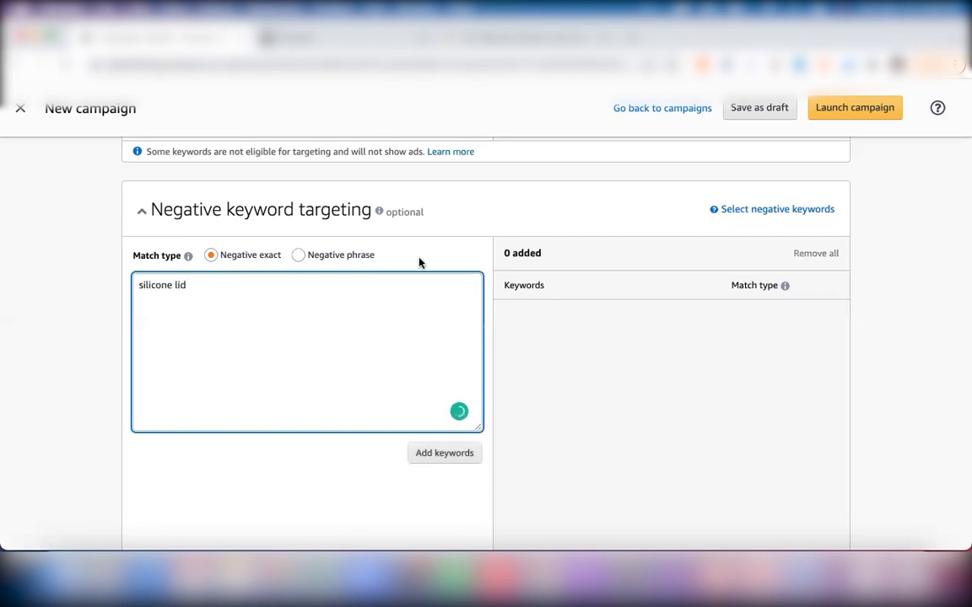
{"action": "scroll", "coordinate": [418, 262], "scroll_direction": "up", "scroll_amount": 4}
{"action": "scroll", "coordinate": [420, 257], "scroll_direction": "down", "scroll_amount": 1}
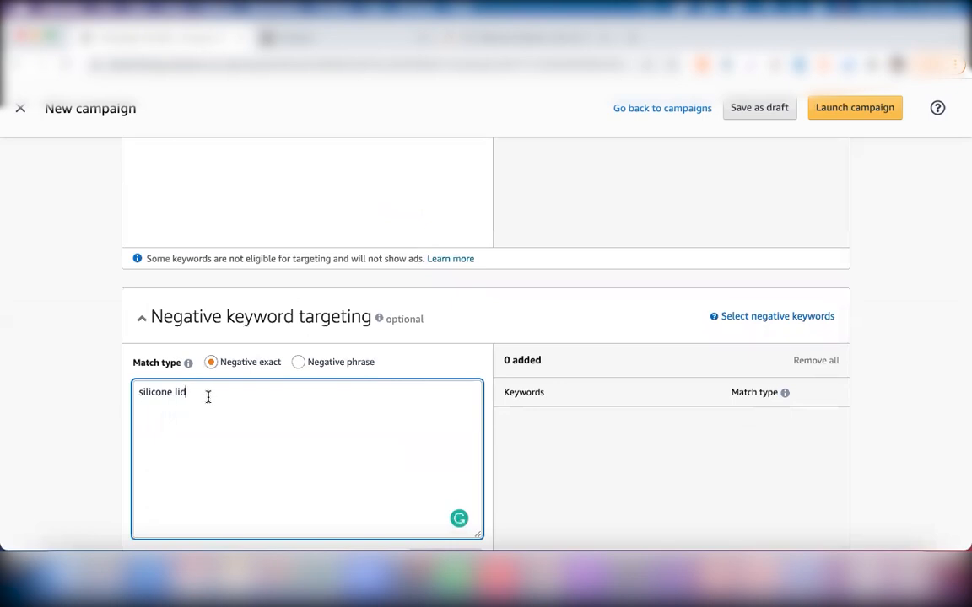
{"action": "type", "text": "for hospitals"}
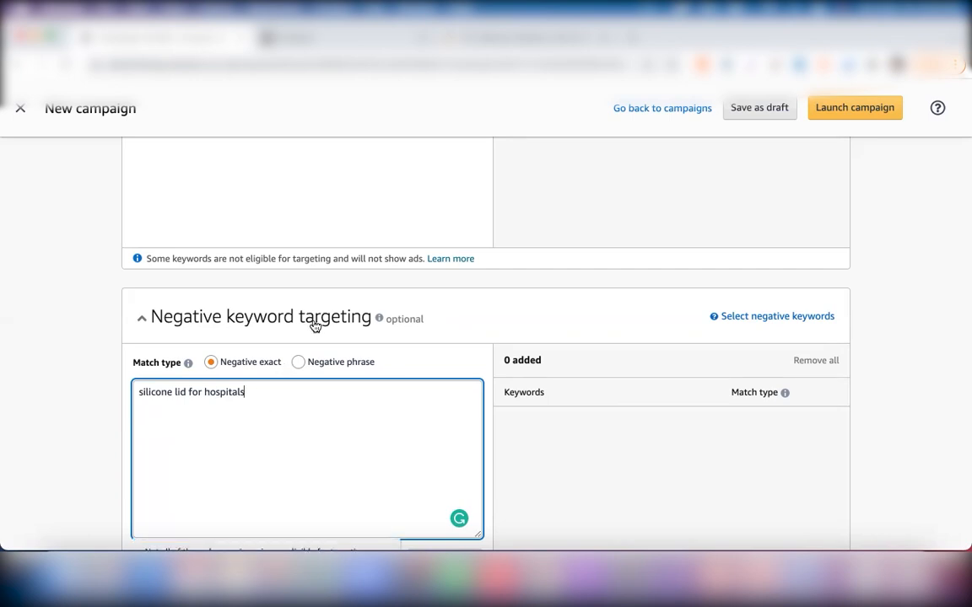
{"action": "left_click", "coordinate": [300, 365]}
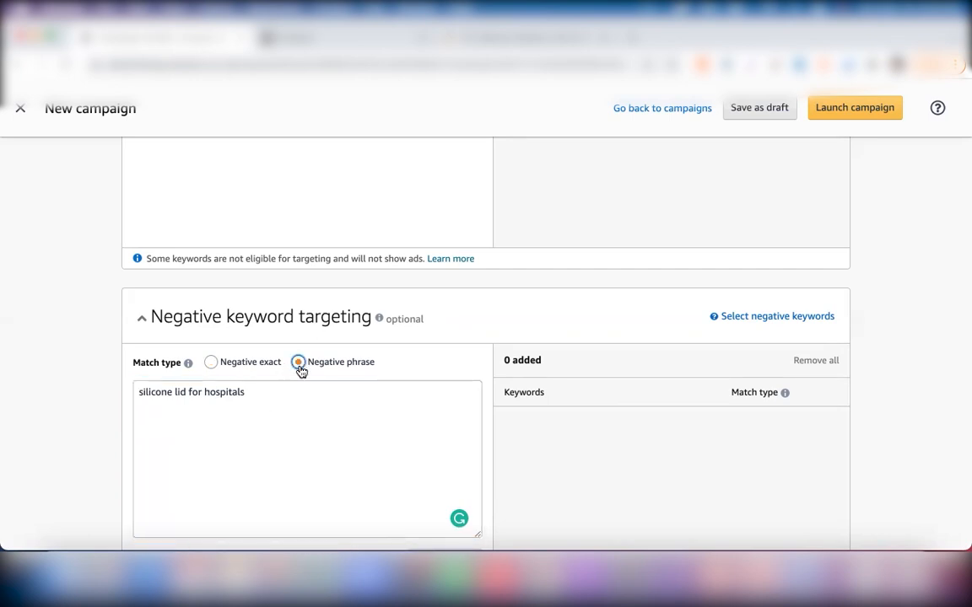
Compare with the added silicone lid keywords, change the negative keyword to "silicone lid for hospital" and select Negative exact
{"action": "scroll", "coordinate": [457, 308], "scroll_direction": "up", "scroll_amount": 1}
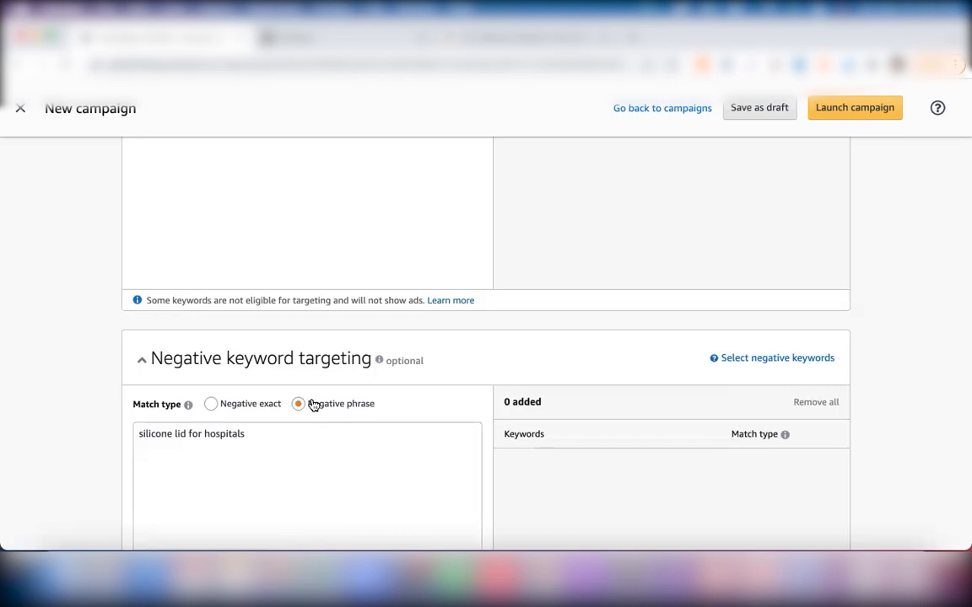
{"action": "scroll", "coordinate": [444, 311], "scroll_direction": "up", "scroll_amount": 3}
{"action": "scroll", "coordinate": [442, 313], "scroll_direction": "up", "scroll_amount": 3}
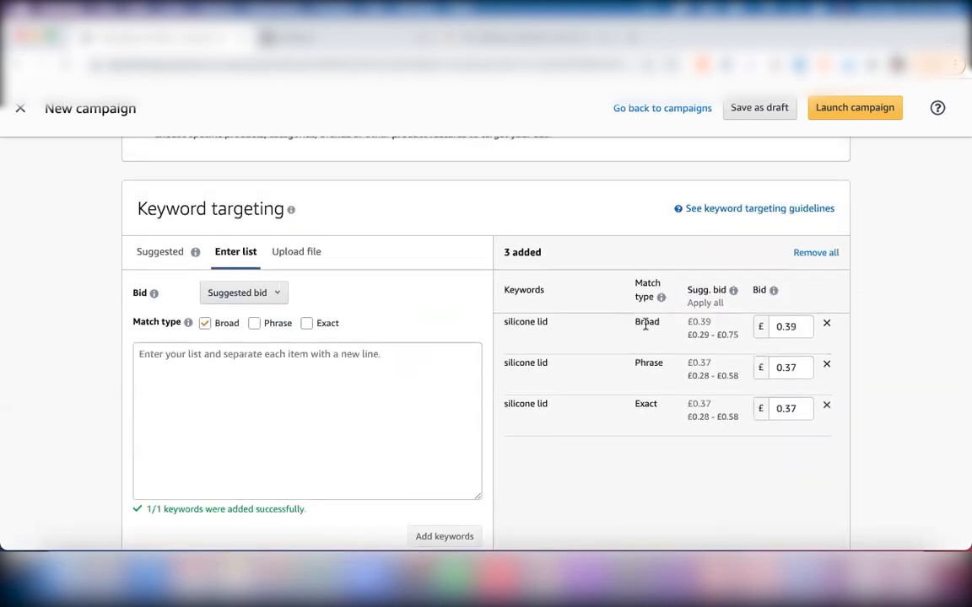
{"action": "scroll", "coordinate": [646, 325], "scroll_direction": "down", "scroll_amount": 2}
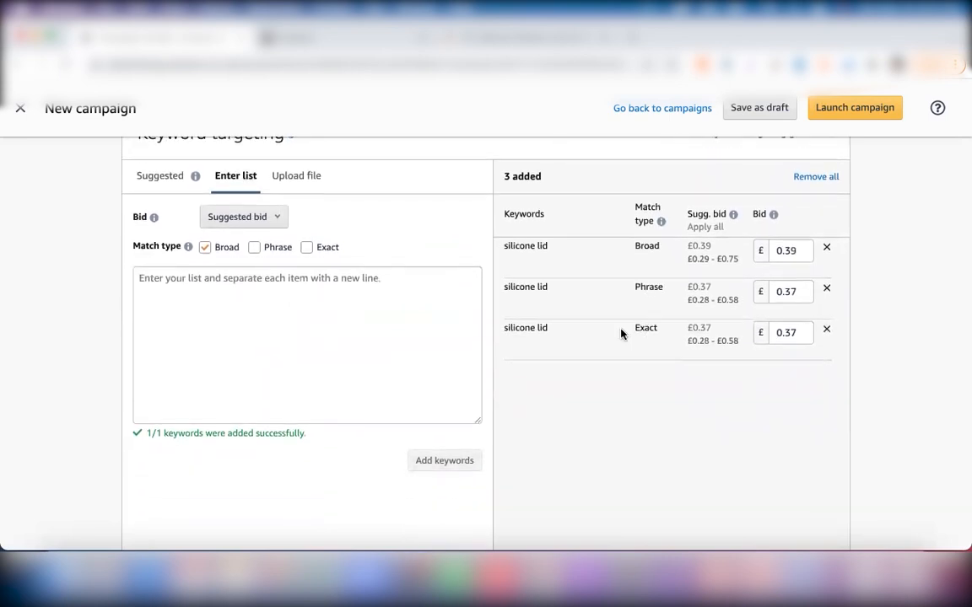
{"action": "scroll", "coordinate": [624, 332], "scroll_direction": "down", "scroll_amount": 1}
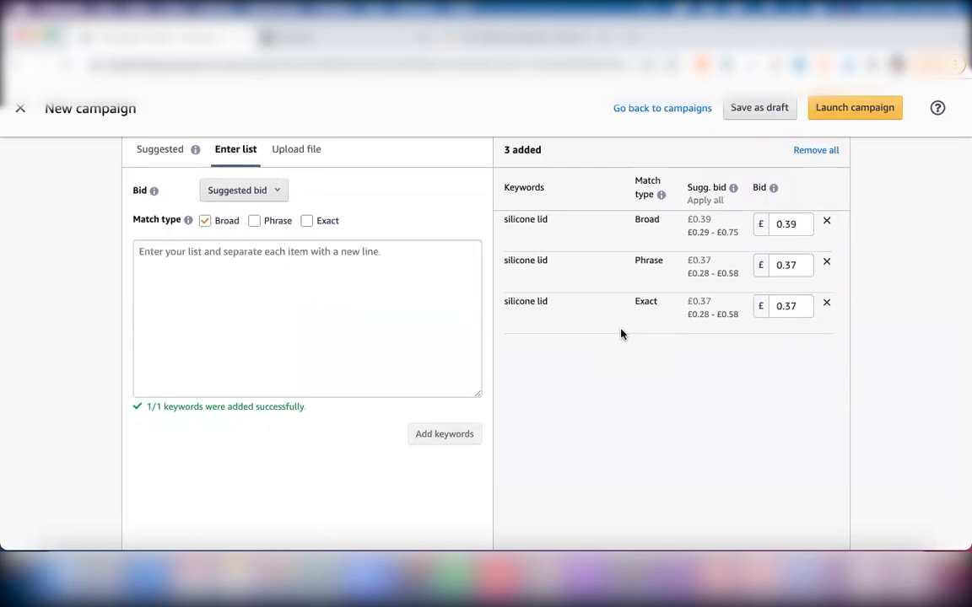
{"action": "scroll", "coordinate": [621, 334], "scroll_direction": "down", "scroll_amount": 10}
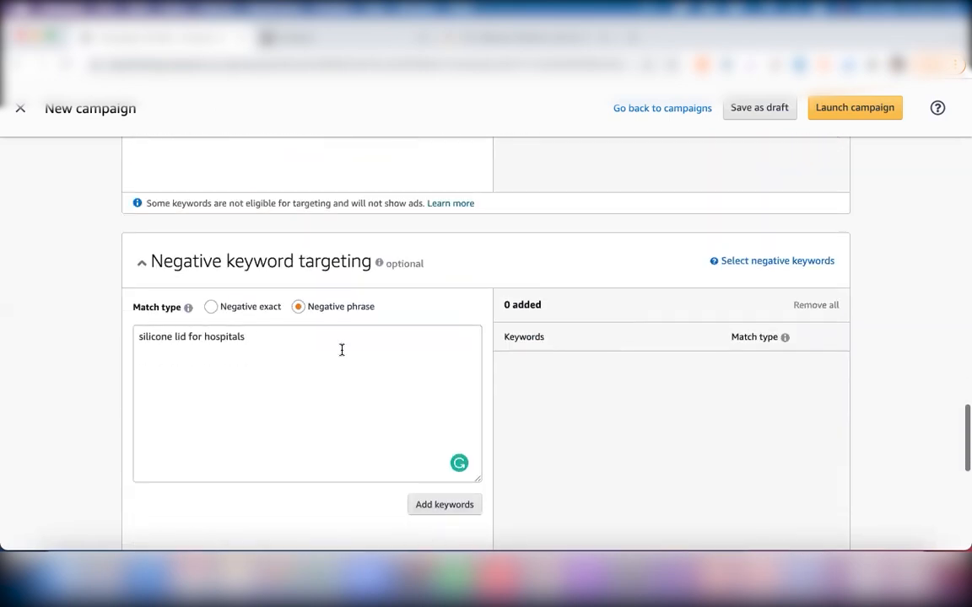
{"action": "left_click", "coordinate": [247, 337]}
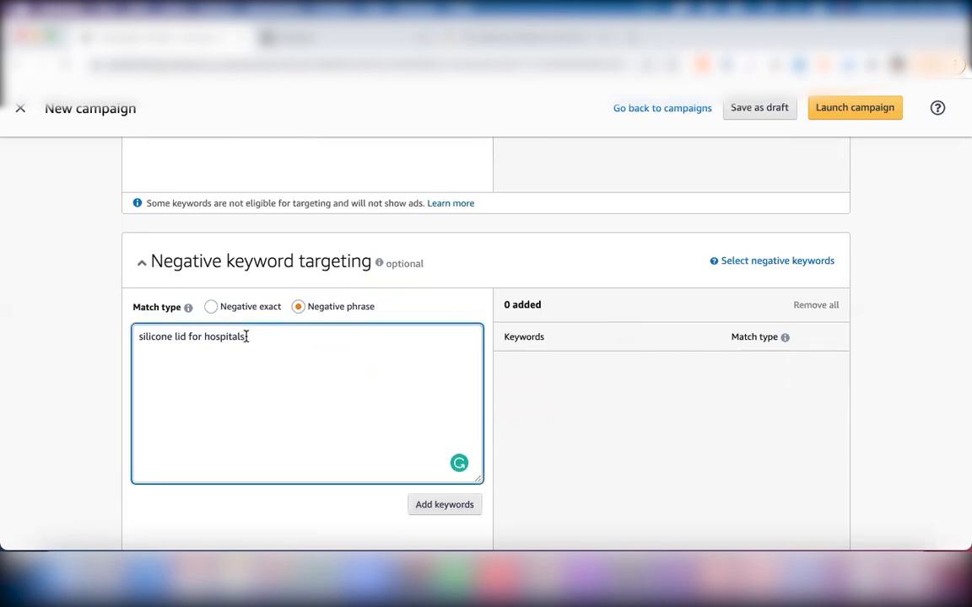
{"action": "left_click_drag", "start_coordinate": [245, 336], "coordinate": [204, 337]}
{"action": "key", "text": "BackSpace"}
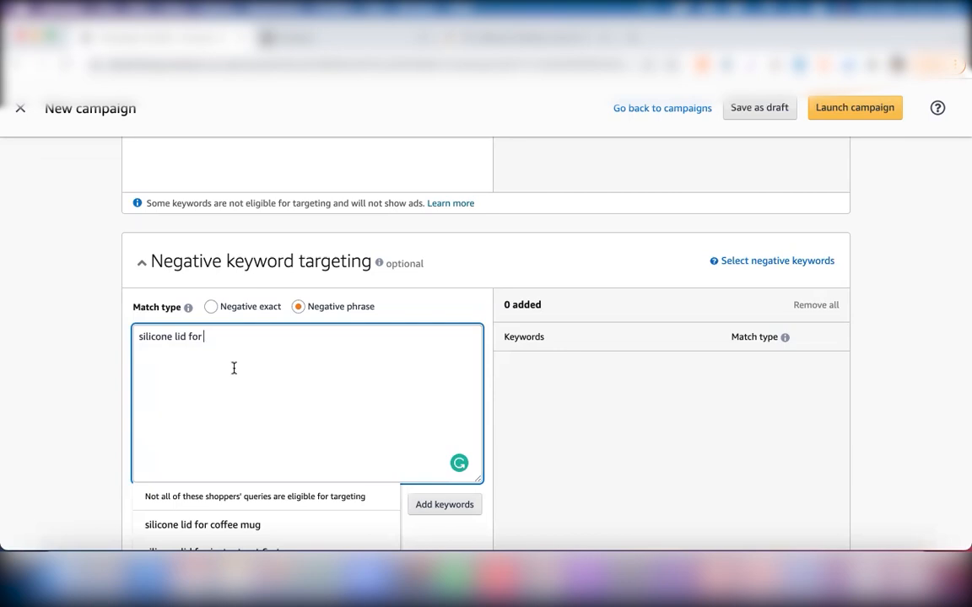
{"action": "type", "text": "hospi"}
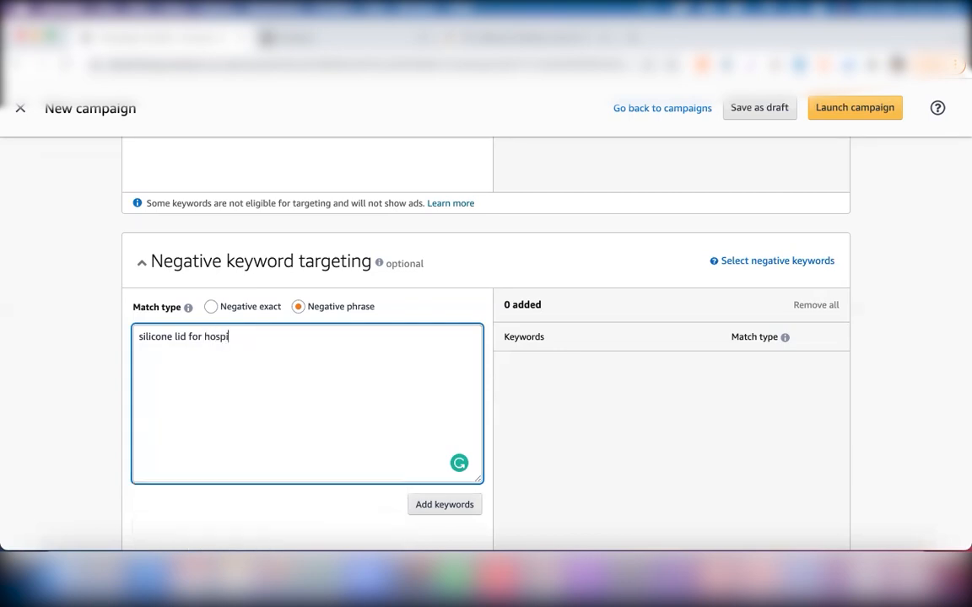
{"action": "type", "text": "tal"}
{"action": "left_click", "coordinate": [211, 307]}
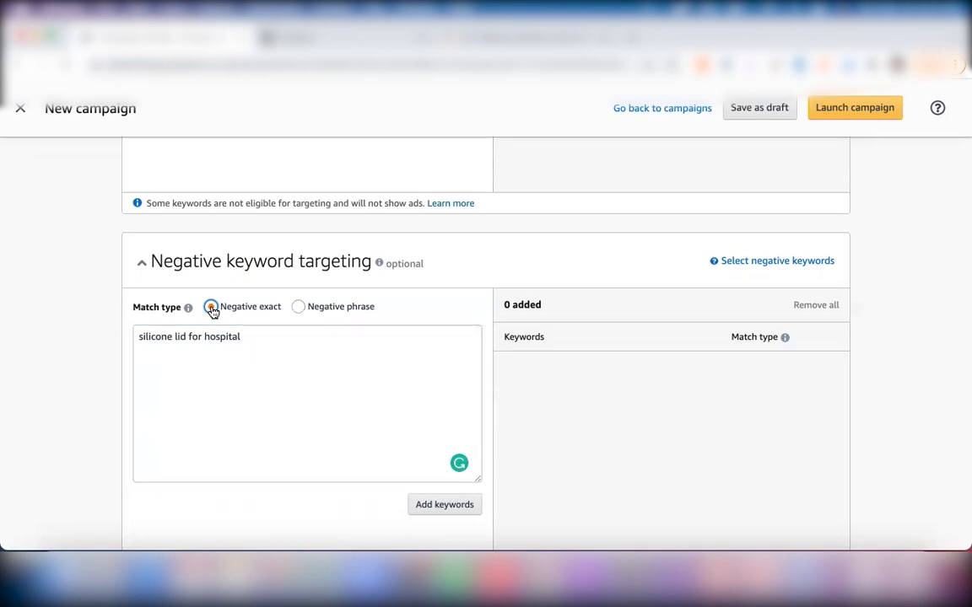
Switch the match type for the "silicone lid for hospital" negative keyword to Negative phrase
{"action": "left_click", "coordinate": [245, 341]}
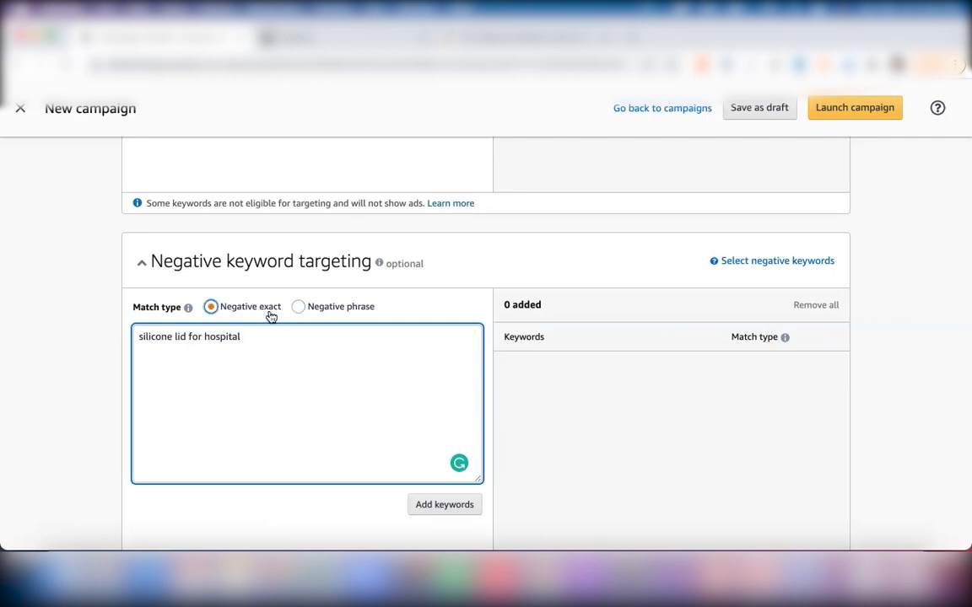
{"action": "left_click_drag", "start_coordinate": [245, 337], "coordinate": [132, 334]}
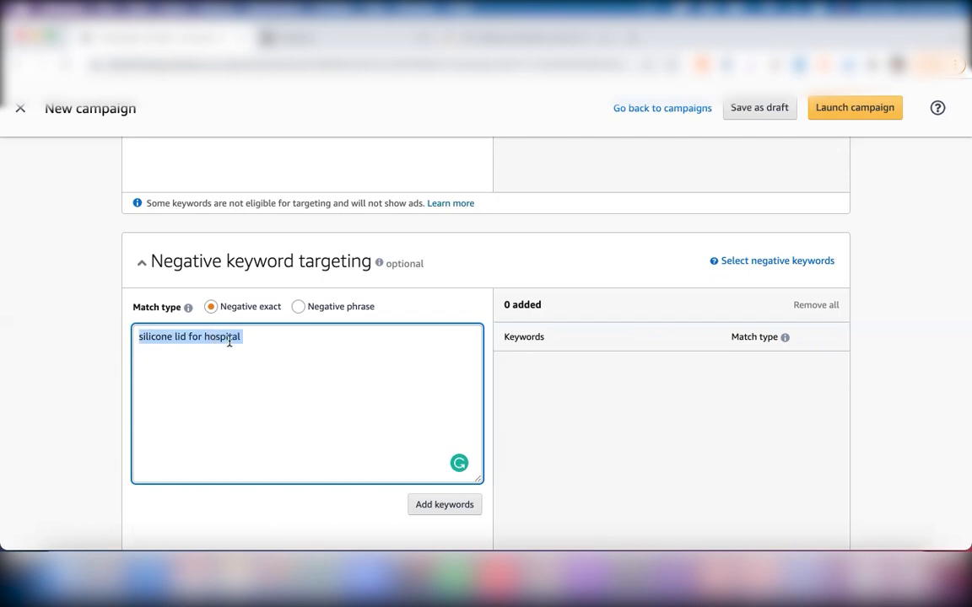
{"action": "left_click", "coordinate": [302, 310]}
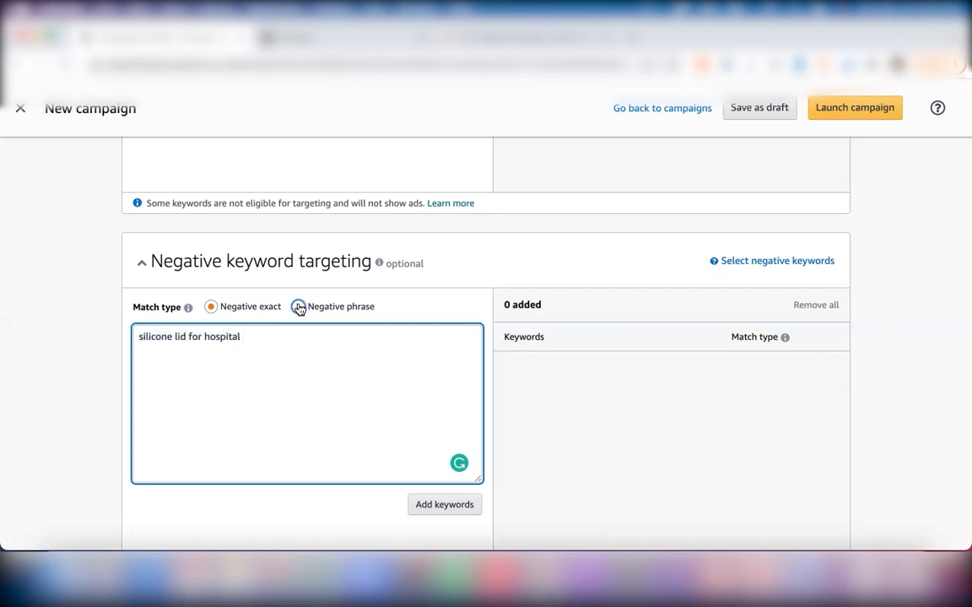
{"action": "left_click", "coordinate": [299, 308]}
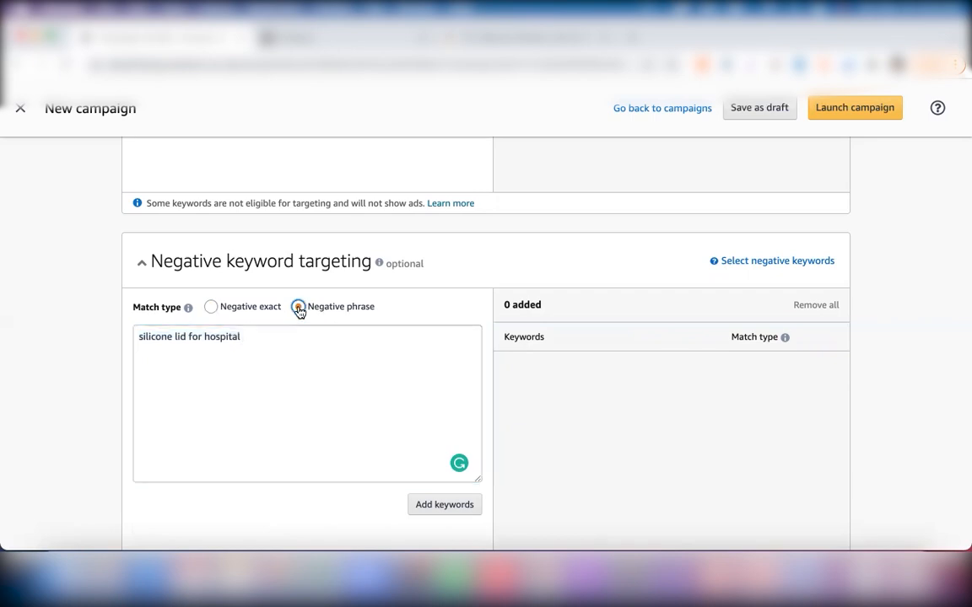
Replace the full negative phrase in the keyword list with the single word "hospital" followed by a comma
{"action": "left_click", "coordinate": [249, 340]}
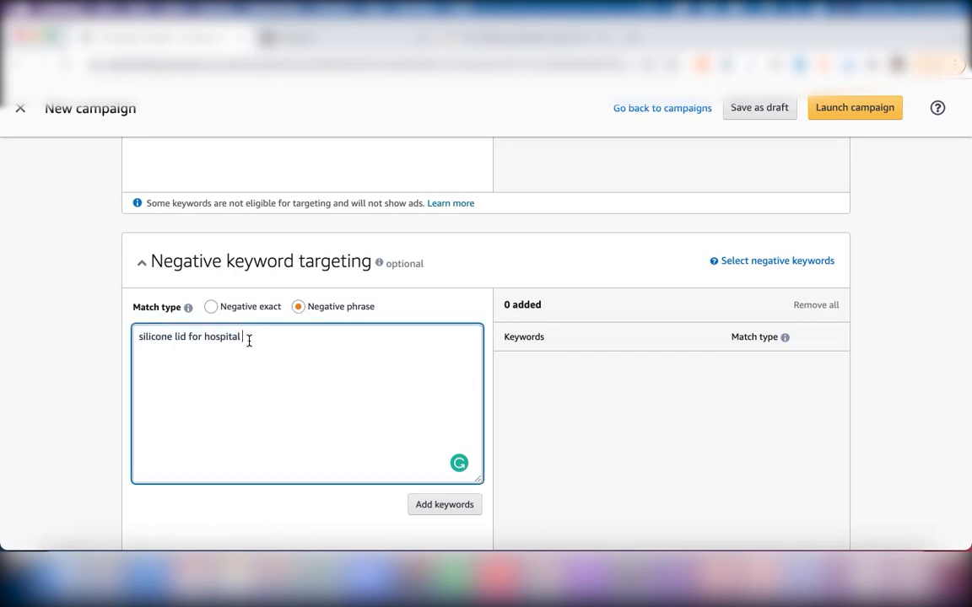
{"action": "triple_click", "coordinate": [156, 350]}
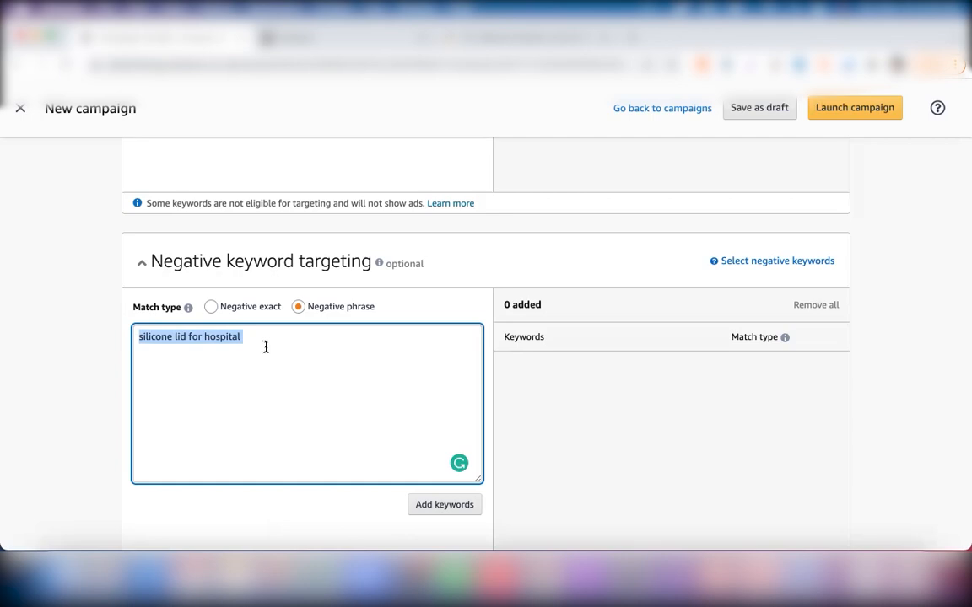
{"action": "key", "text": "BackSpace"}
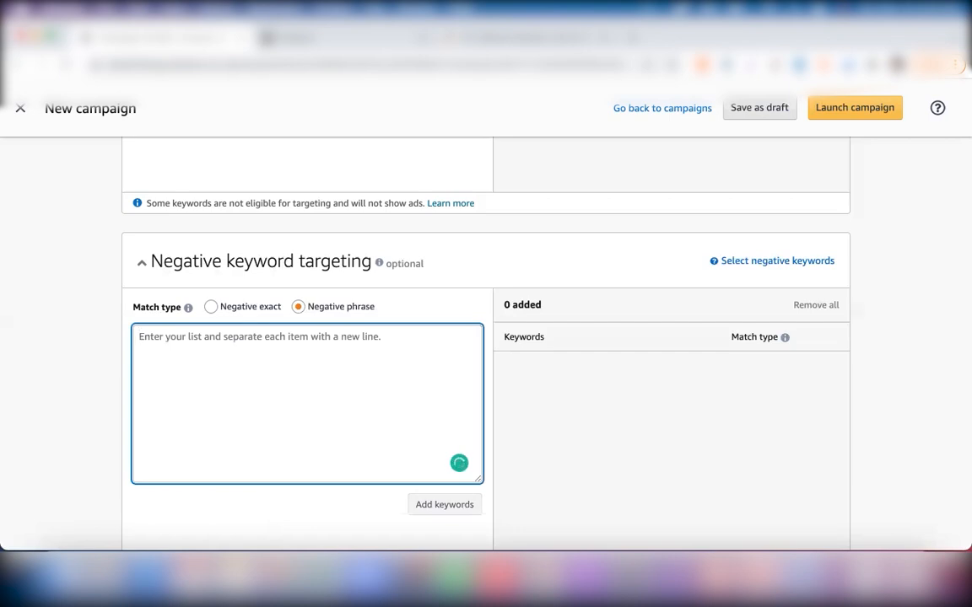
{"action": "type", "text": "hospiy"}
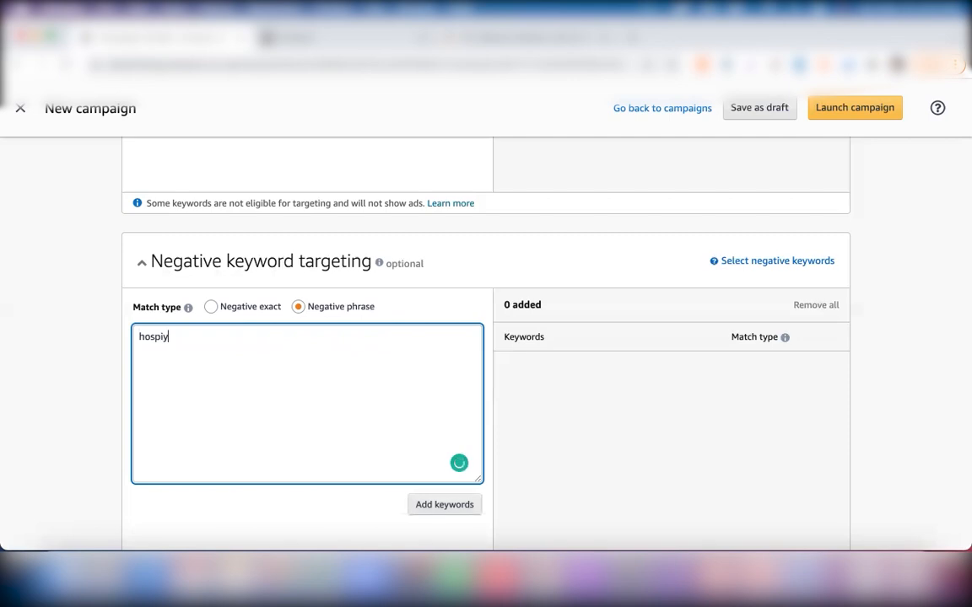
{"action": "key", "text": "BackSpace"}
{"action": "type", "text": "tal"}
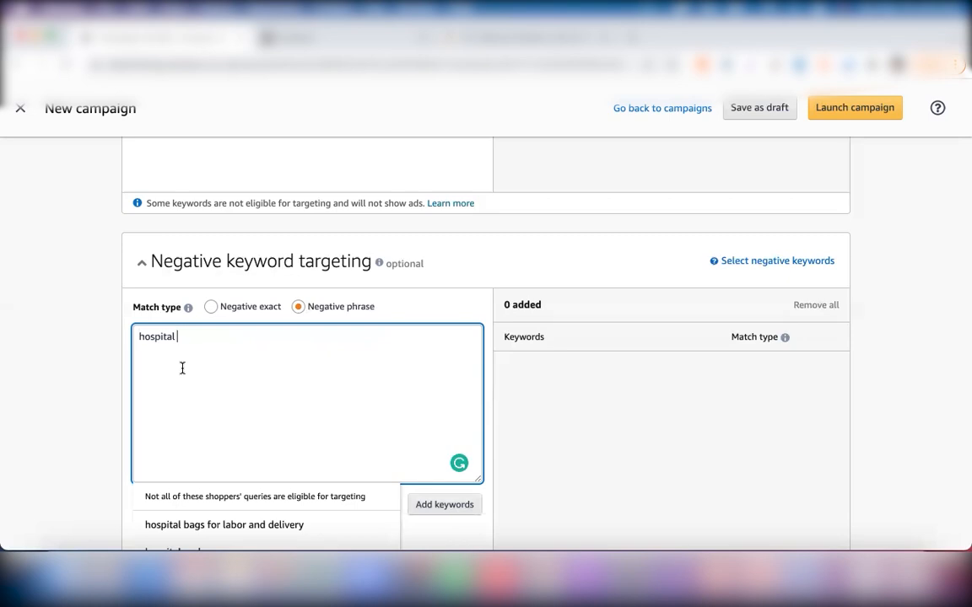
{"action": "scroll", "coordinate": [182, 368], "scroll_direction": "up", "scroll_amount": 10}
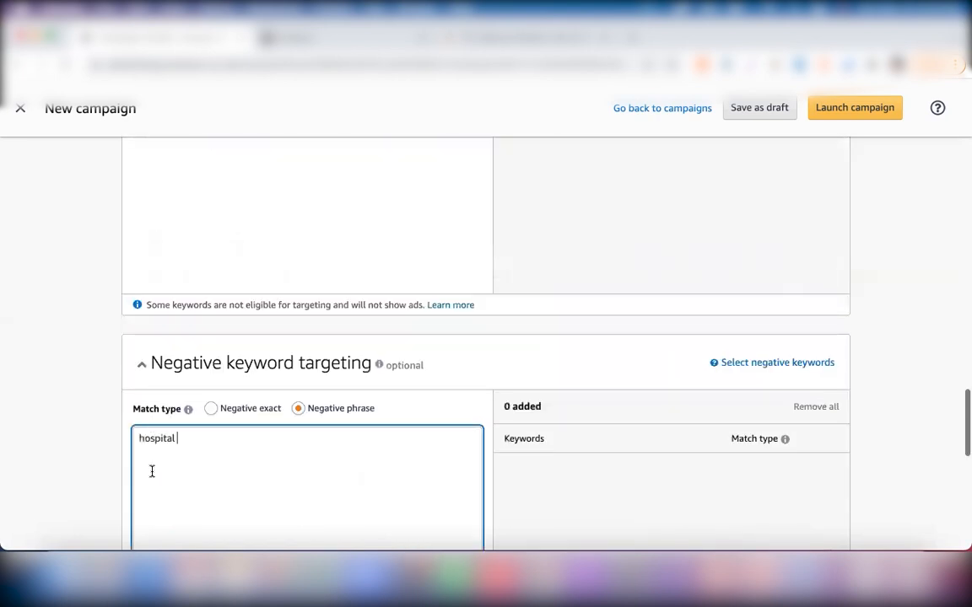
{"action": "scroll", "coordinate": [150, 471], "scroll_direction": "down", "scroll_amount": 2}
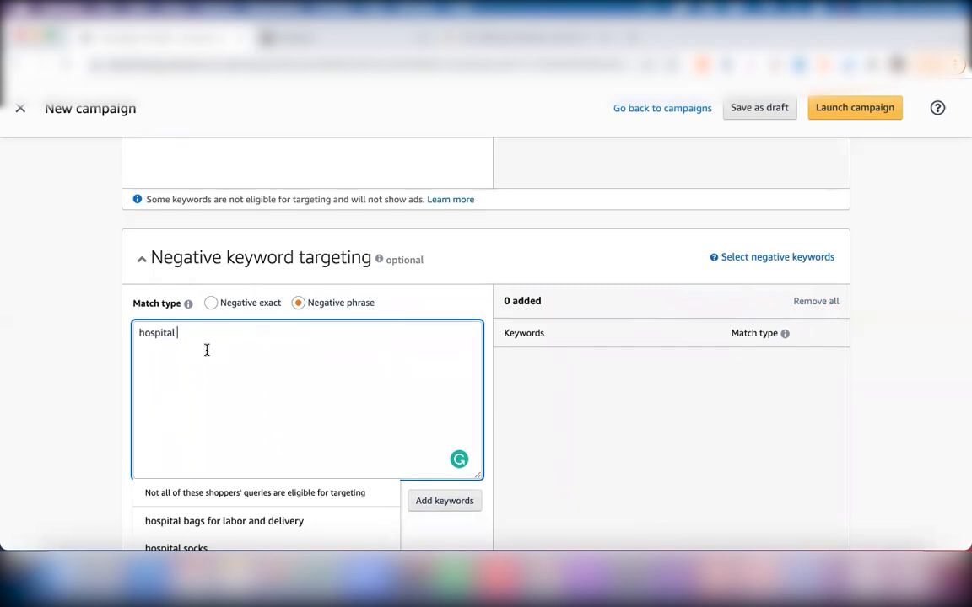
{"action": "type", "text": ","}
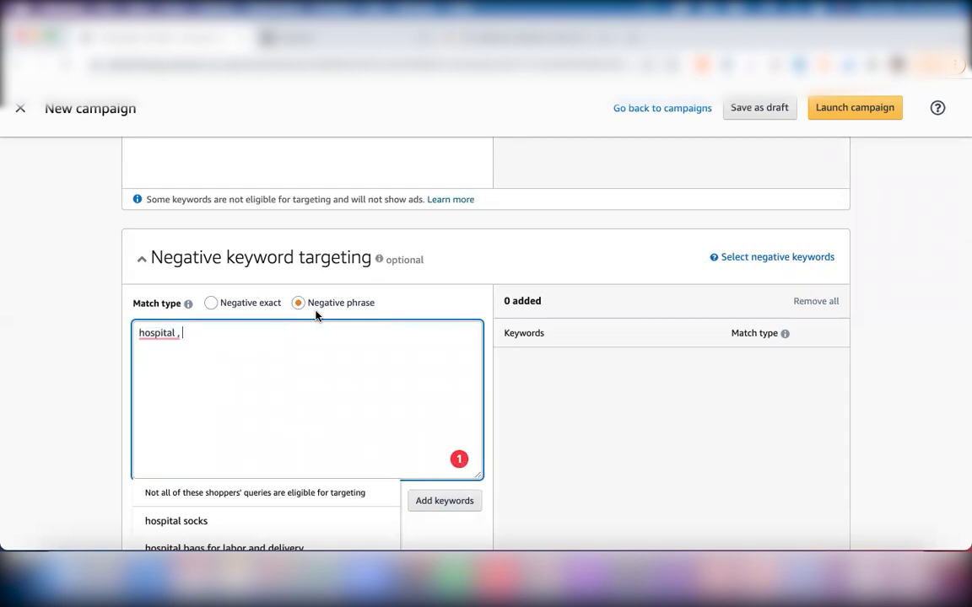
Try "satin" as the negative phrase keyword and replace it with "steel"
{"action": "left_click_drag", "start_coordinate": [185, 334], "coordinate": [134, 333]}
{"action": "type", "text": "satin"}
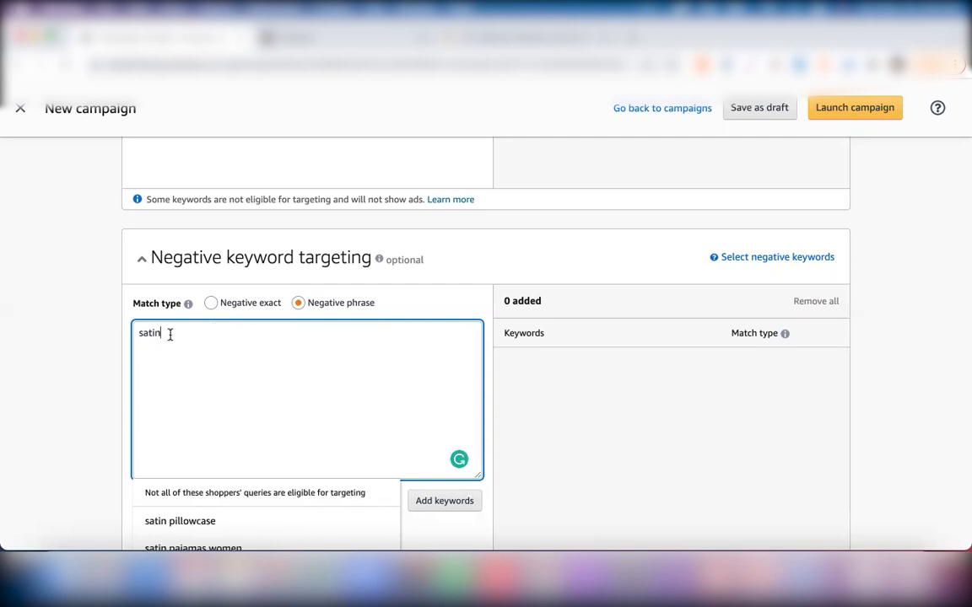
{"action": "left_click_drag", "start_coordinate": [167, 334], "coordinate": [128, 335]}
{"action": "type", "text": "ste"}
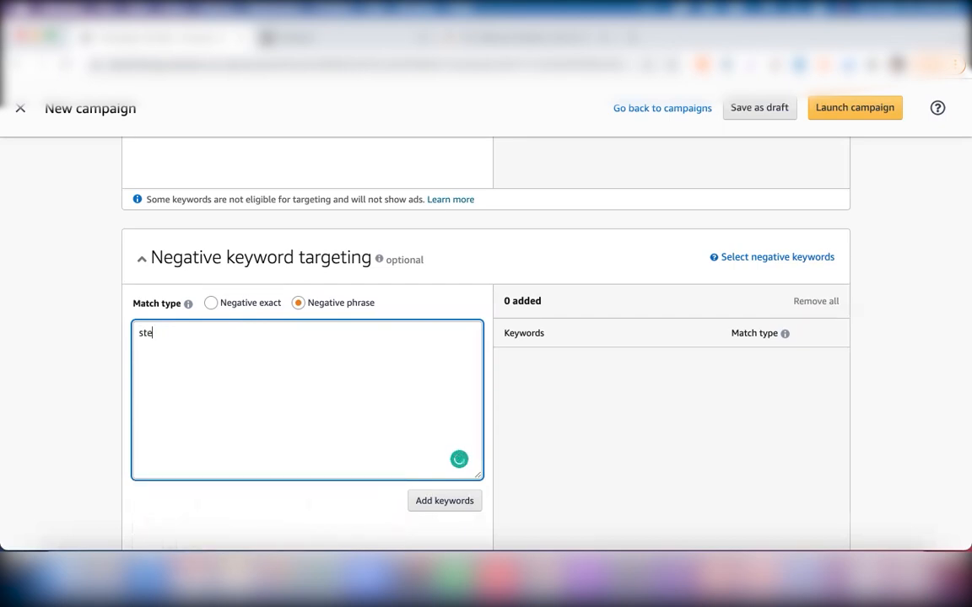
{"action": "key", "text": "BackSpace"}
{"action": "key", "text": "BackSpace"}
{"action": "key", "text": "BackSpace"}
{"action": "type", "text": "st"}
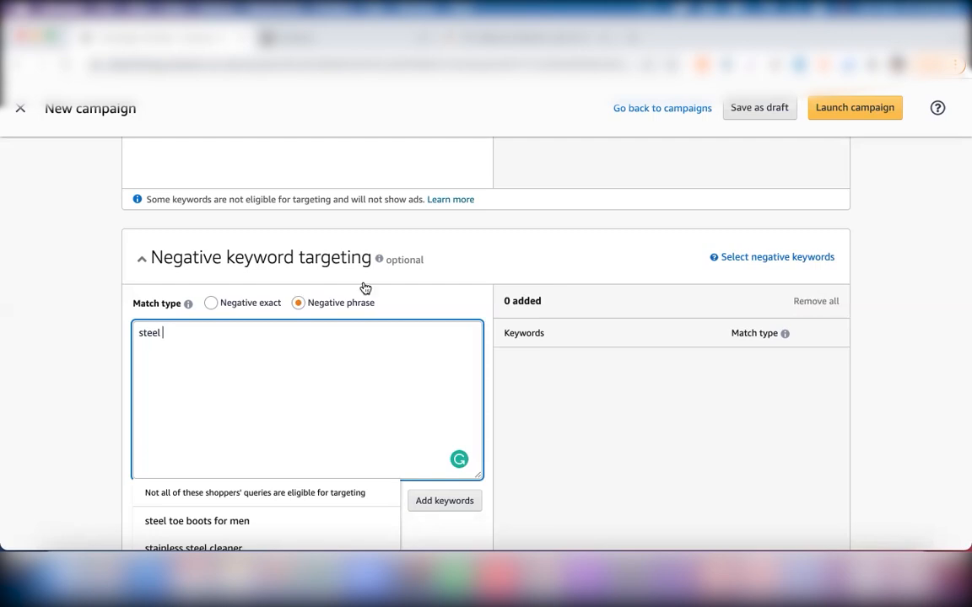
Remove the Phrase and Broad versions of "silicone lid" from the added keywords, keeping only the Exact one
{"action": "scroll", "coordinate": [365, 288], "scroll_direction": "down", "scroll_amount": 5}
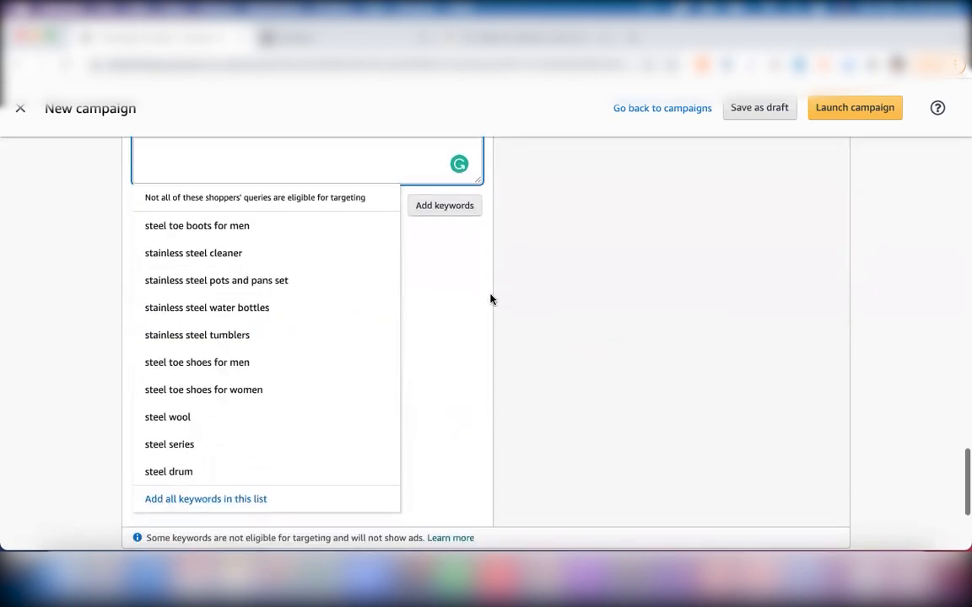
{"action": "left_click", "coordinate": [53, 235]}
{"action": "scroll", "coordinate": [271, 226], "scroll_direction": "up", "scroll_amount": 1}
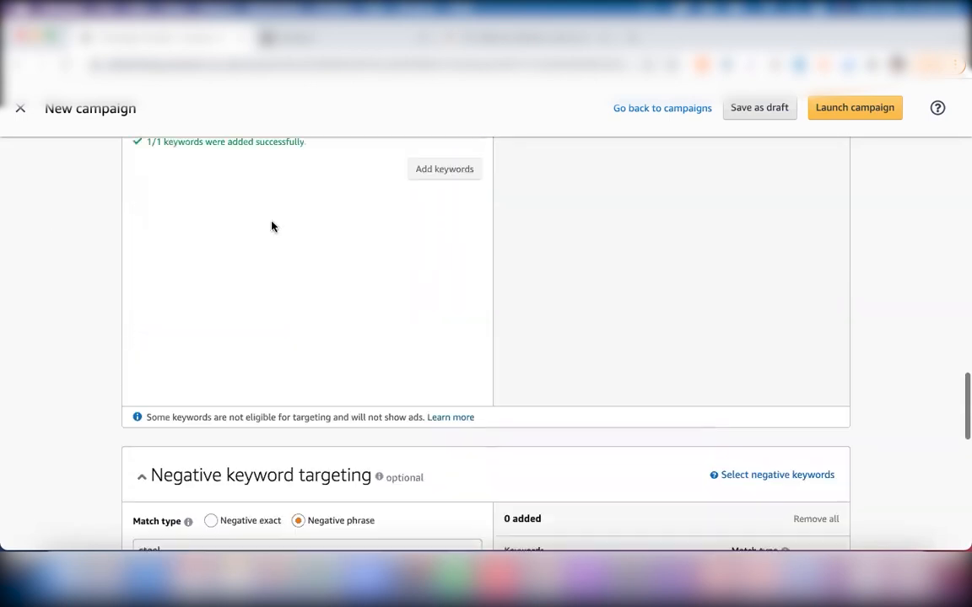
{"action": "scroll", "coordinate": [272, 227], "scroll_direction": "up", "scroll_amount": 5}
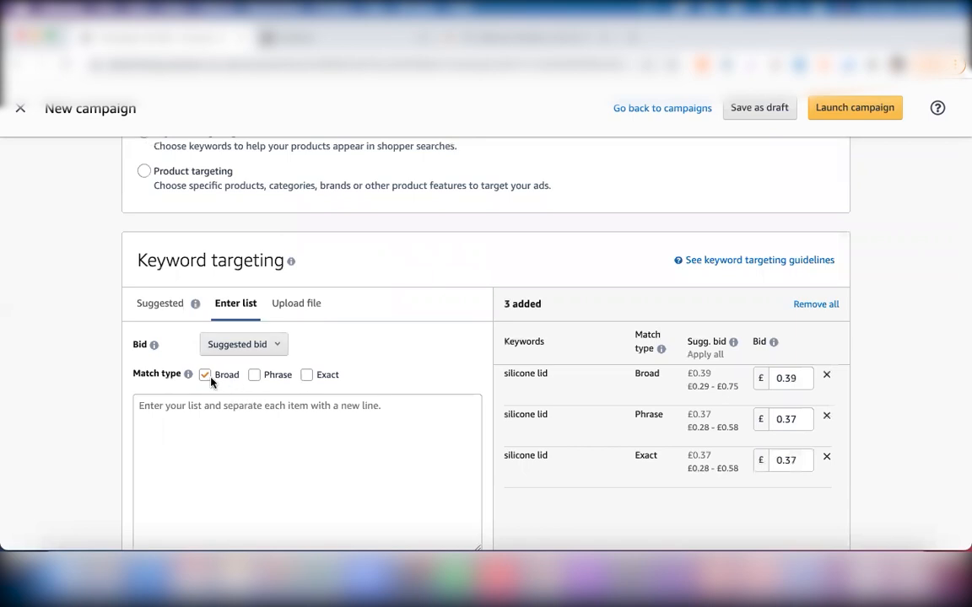
{"action": "left_click", "coordinate": [826, 416]}
{"action": "left_click", "coordinate": [827, 377]}
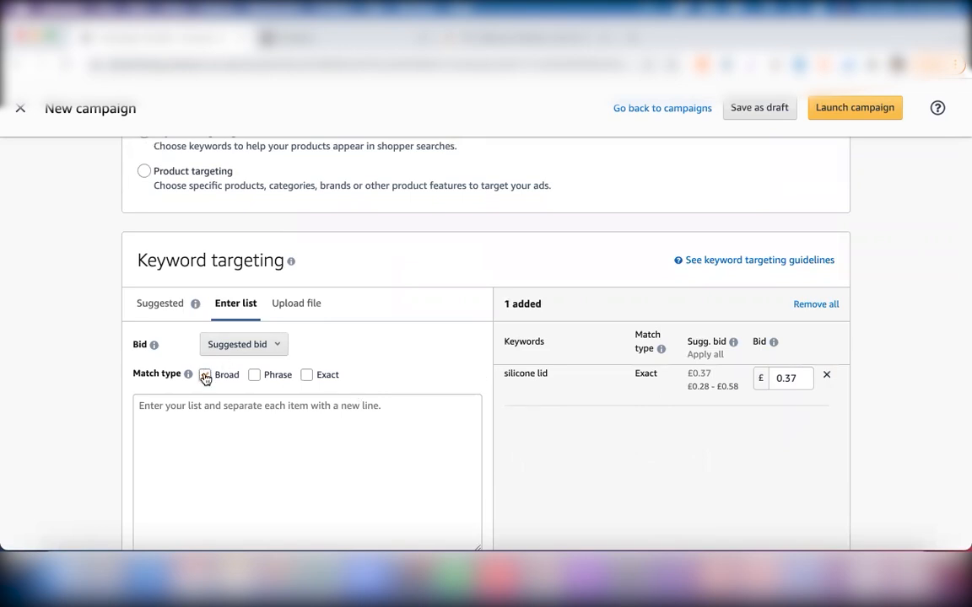
Clear the "steel" entry from the negative keyword list
{"action": "scroll", "coordinate": [275, 388], "scroll_direction": "down", "scroll_amount": 6}
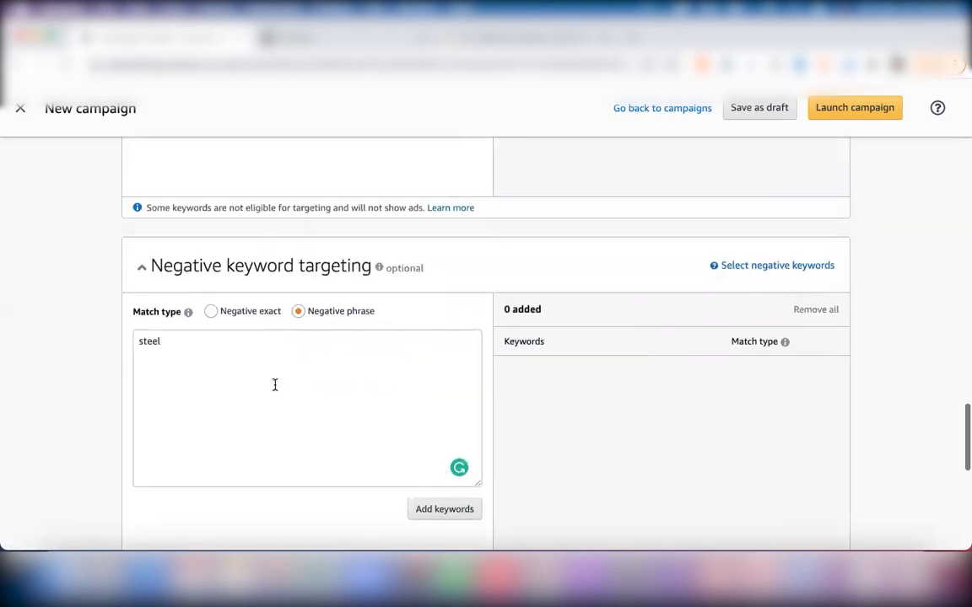
{"action": "left_click", "coordinate": [168, 341]}
{"action": "key", "text": "super+a"}
{"action": "key", "text": "BackSpace"}
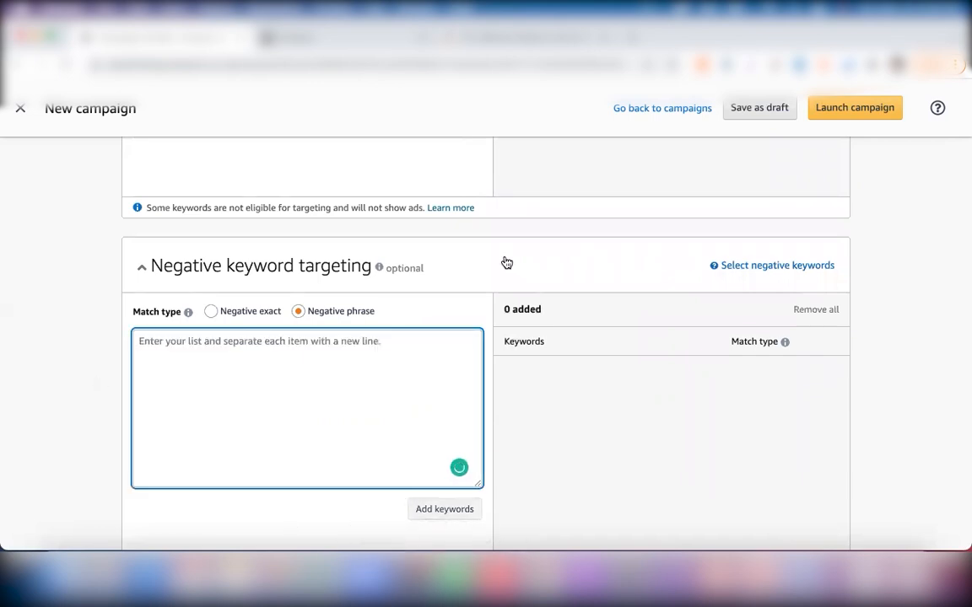
Review the campaign form, examining the advertised product, placement bid adjustments, keyword targeting and negative keyword sections
{"action": "scroll", "coordinate": [504, 262], "scroll_direction": "up", "scroll_amount": 3}
{"action": "scroll", "coordinate": [506, 261], "scroll_direction": "up", "scroll_amount": 6}
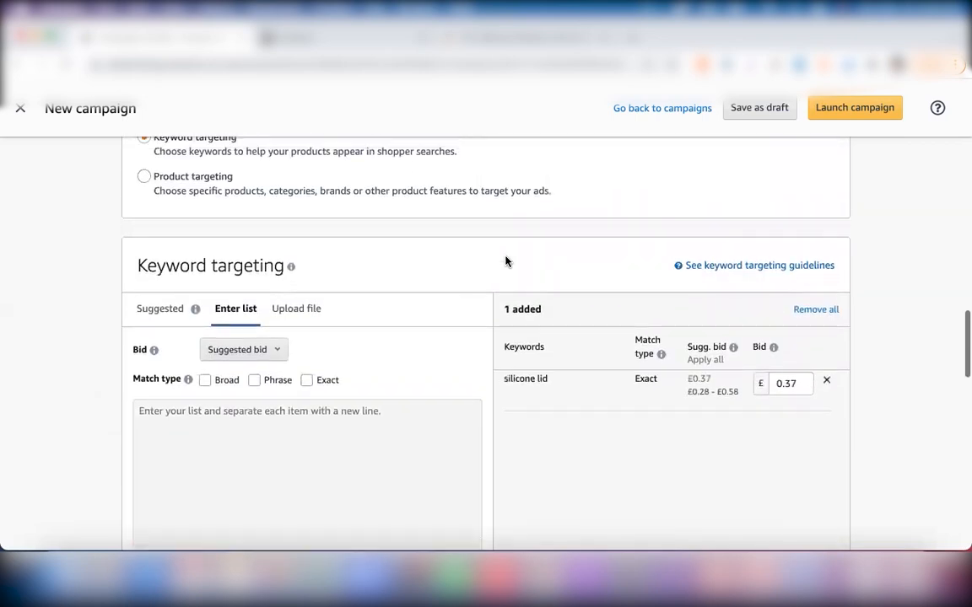
{"action": "scroll", "coordinate": [506, 261], "scroll_direction": "up", "scroll_amount": 8}
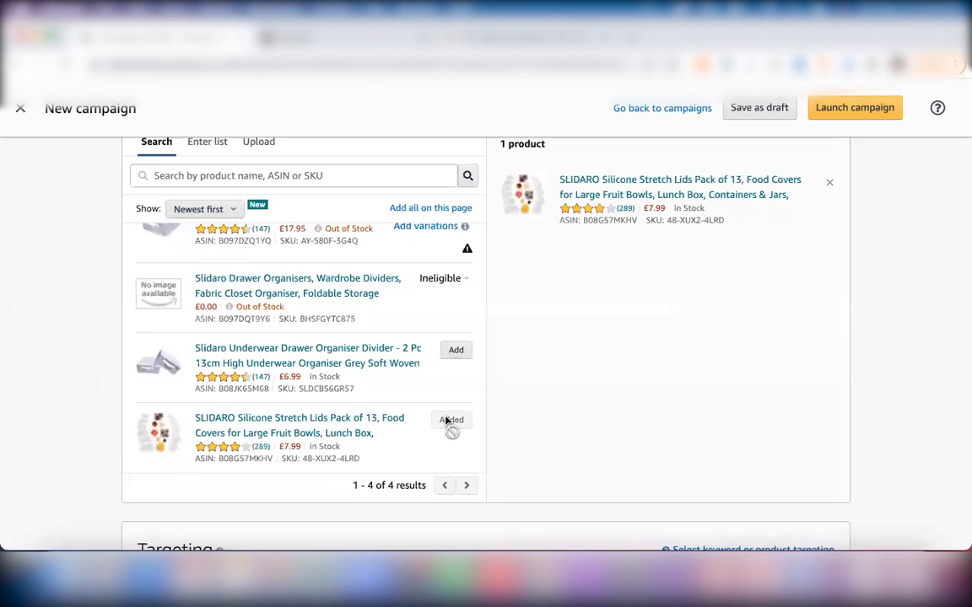
{"action": "scroll", "coordinate": [633, 323], "scroll_direction": "up", "scroll_amount": 5}
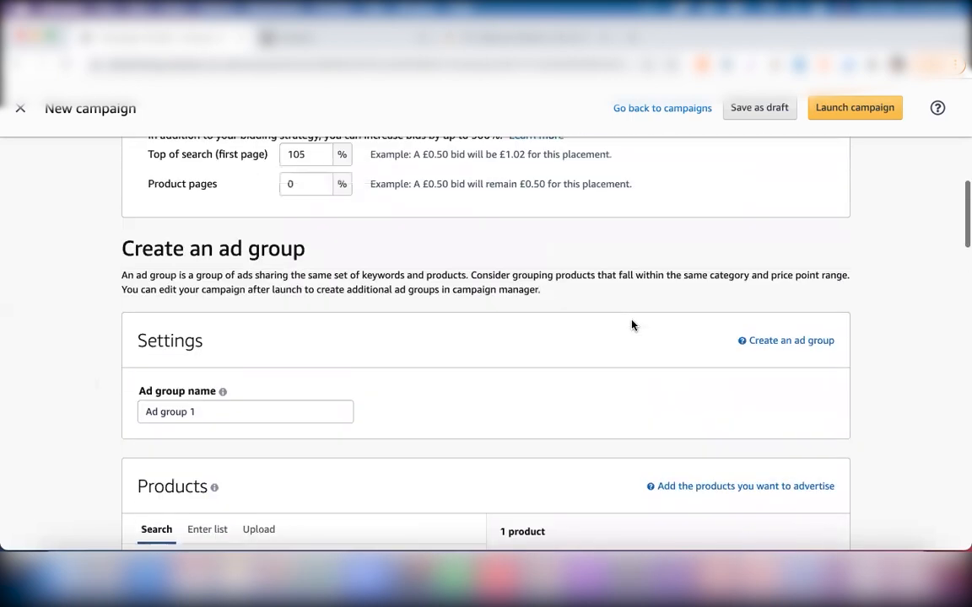
{"action": "scroll", "coordinate": [395, 309], "scroll_direction": "up", "scroll_amount": 2}
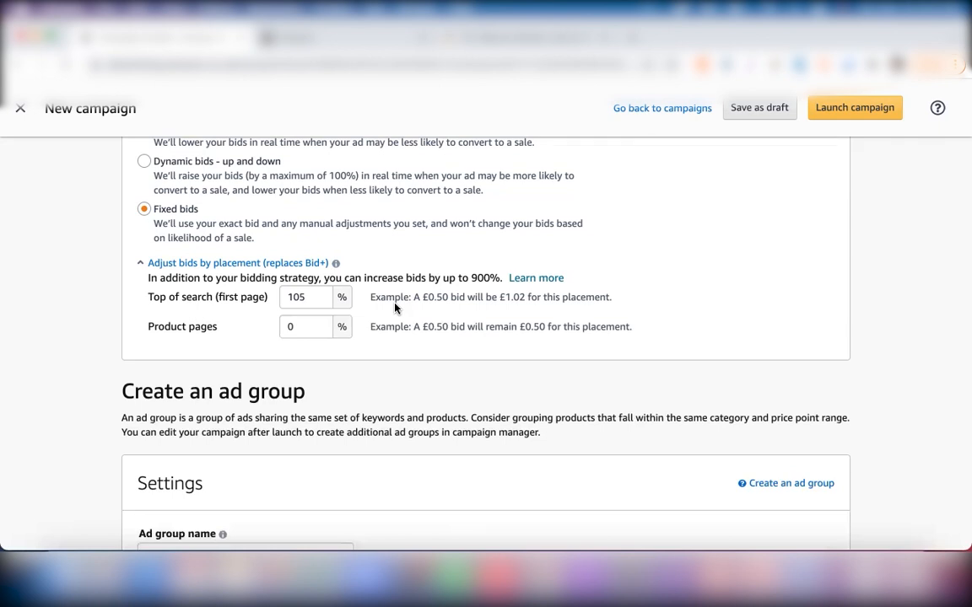
{"action": "scroll", "coordinate": [394, 308], "scroll_direction": "down", "scroll_amount": 15}
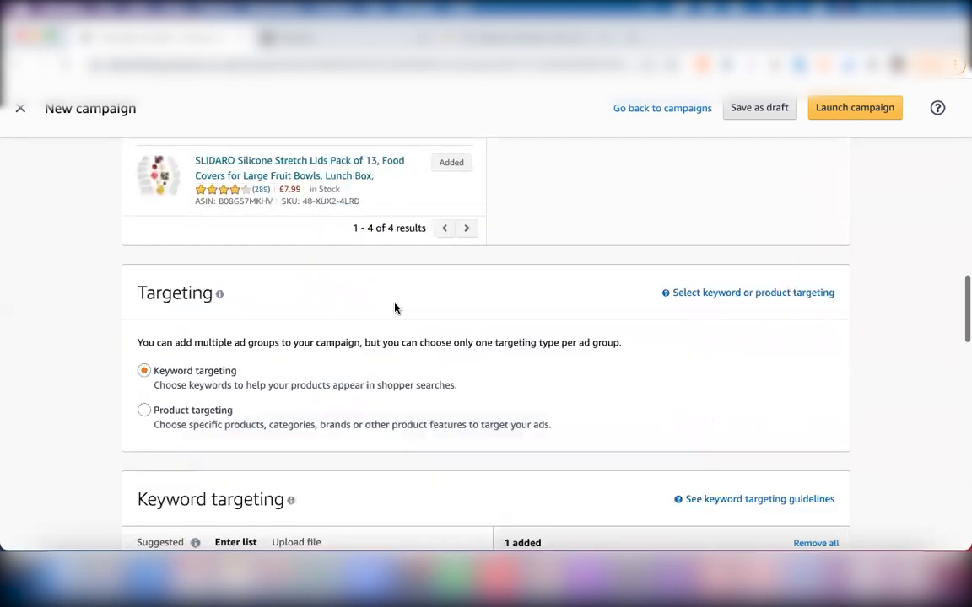
{"action": "scroll", "coordinate": [394, 308], "scroll_direction": "down", "scroll_amount": 1}
{"action": "scroll", "coordinate": [394, 308], "scroll_direction": "down", "scroll_amount": 4}
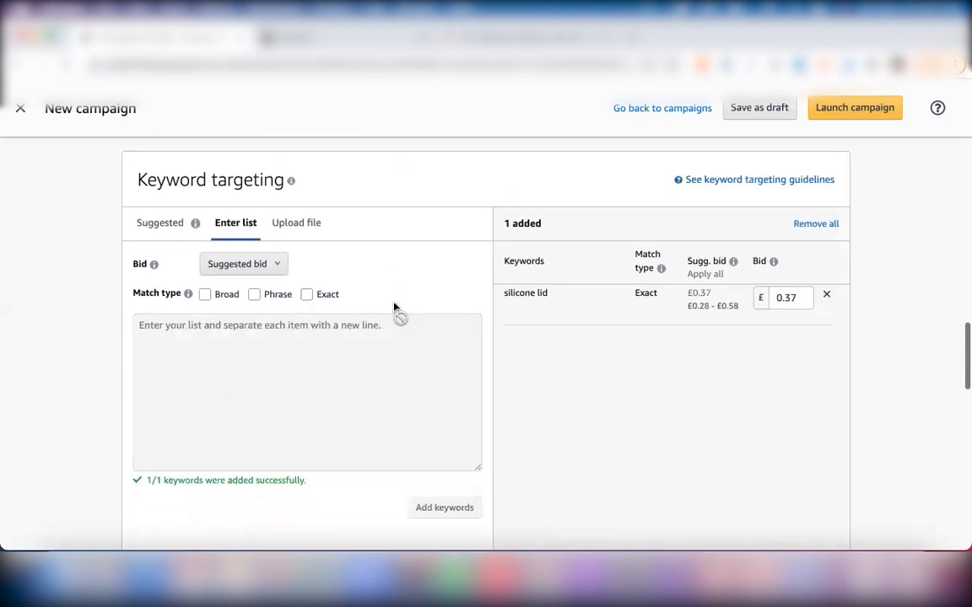
{"action": "scroll", "coordinate": [394, 308], "scroll_direction": "down", "scroll_amount": 1}
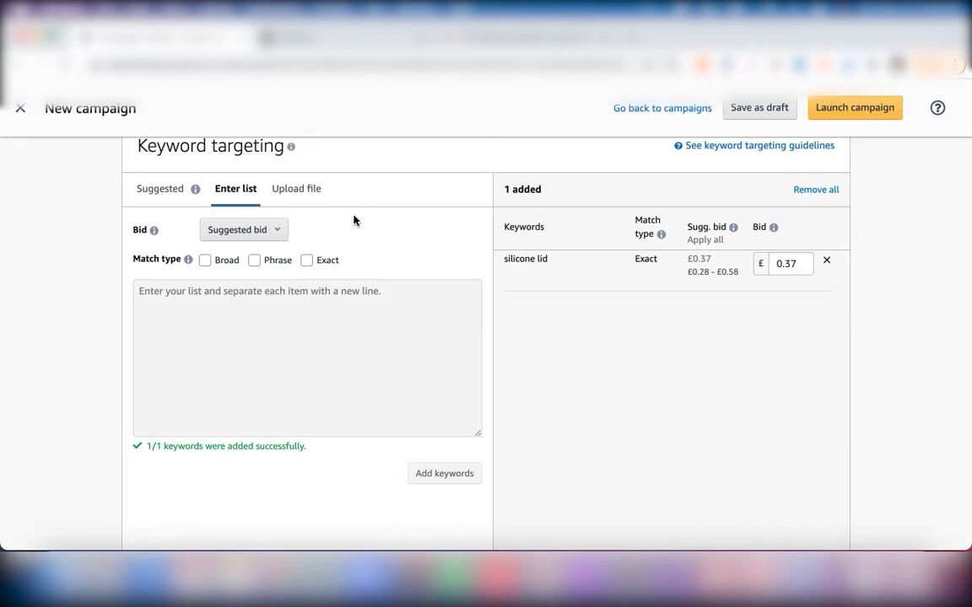
{"action": "scroll", "coordinate": [400, 276], "scroll_direction": "down", "scroll_amount": 5}
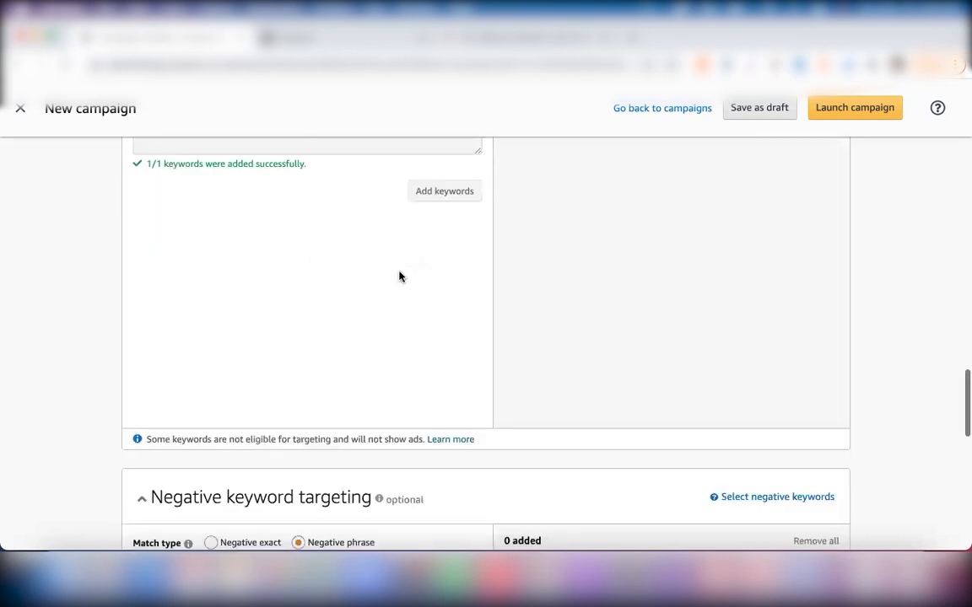
{"action": "scroll", "coordinate": [400, 275], "scroll_direction": "up", "scroll_amount": 3}
{"action": "scroll", "coordinate": [400, 276], "scroll_direction": "down", "scroll_amount": 5}
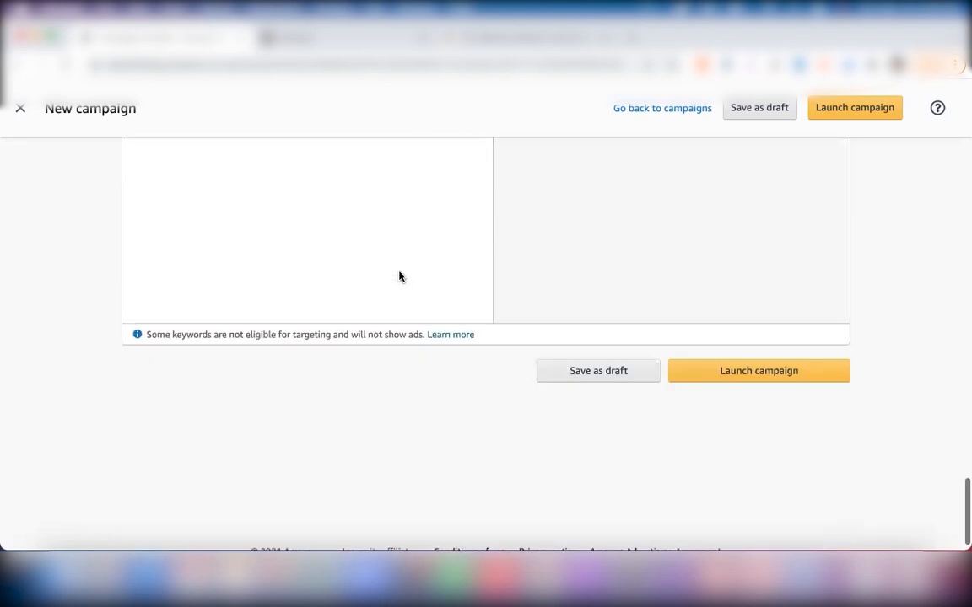
Set the Top of search (first page) placement bid adjustment to 5% in the campaign bidding strategy
{"action": "scroll", "coordinate": [400, 276], "scroll_direction": "up", "scroll_amount": 15}
{"action": "scroll", "coordinate": [400, 276], "scroll_direction": "up", "scroll_amount": 10}
{"action": "scroll", "coordinate": [400, 276], "scroll_direction": "down", "scroll_amount": 3}
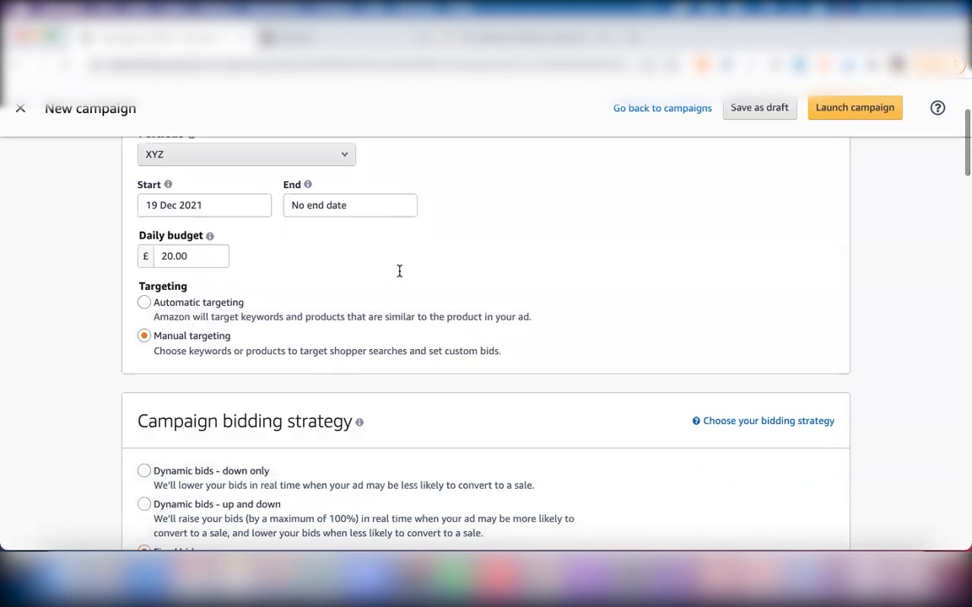
{"action": "scroll", "coordinate": [400, 274], "scroll_direction": "down", "scroll_amount": 2}
{"action": "scroll", "coordinate": [400, 276], "scroll_direction": "down", "scroll_amount": 1}
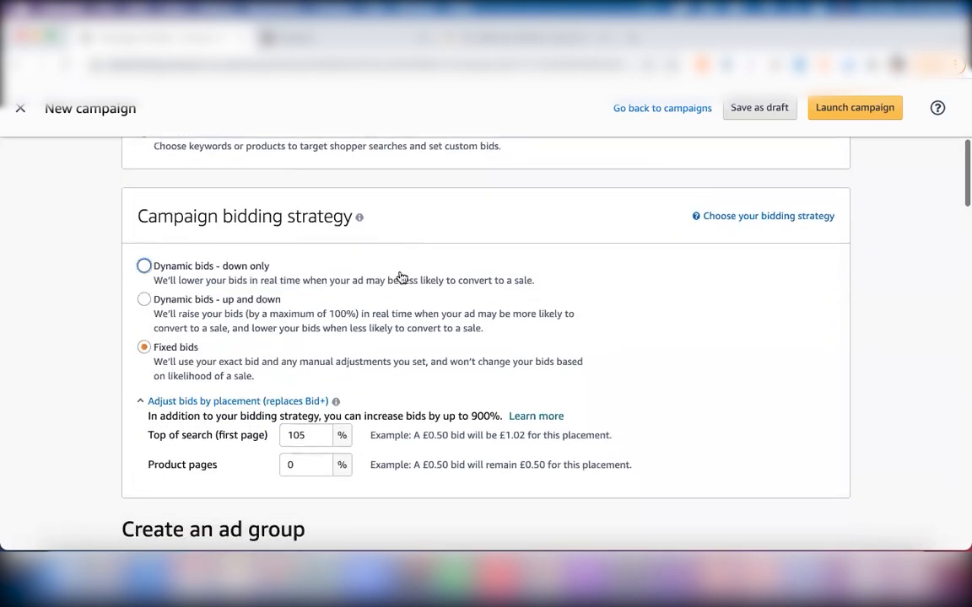
{"action": "left_click", "coordinate": [301, 434]}
{"action": "left_click_drag", "start_coordinate": [301, 434], "coordinate": [283, 435]}
{"action": "type", "text": "5"}
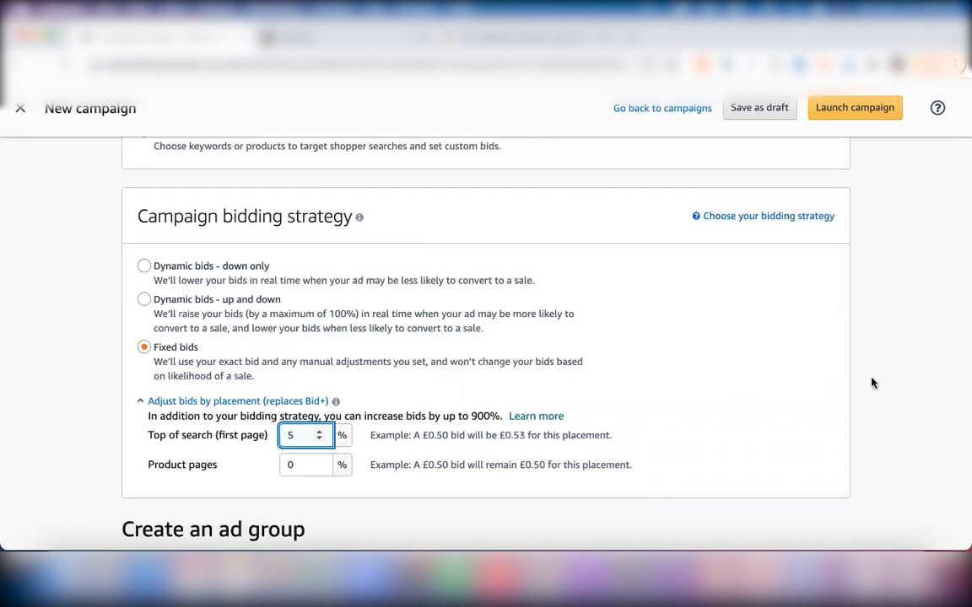
{"action": "left_click", "coordinate": [648, 367]}
Set the bid for the Exact keyword "silicone lid" to £0.09 and save it
{"action": "scroll", "coordinate": [648, 367], "scroll_direction": "down", "scroll_amount": 3}
{"action": "scroll", "coordinate": [649, 367], "scroll_direction": "down", "scroll_amount": 2}
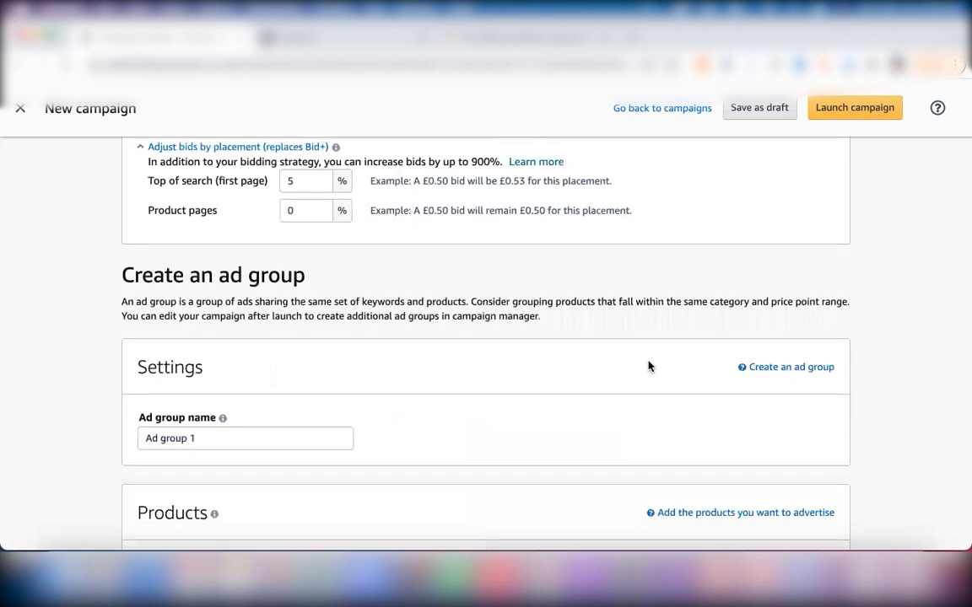
{"action": "scroll", "coordinate": [648, 367], "scroll_direction": "down", "scroll_amount": 2}
{"action": "scroll", "coordinate": [649, 367], "scroll_direction": "down", "scroll_amount": 2}
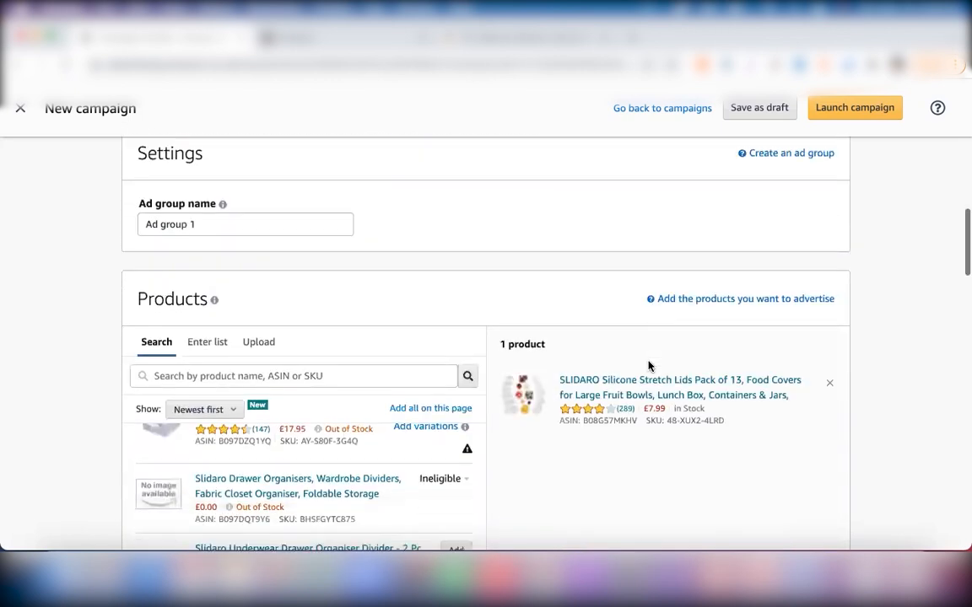
{"action": "scroll", "coordinate": [649, 367], "scroll_direction": "down", "scroll_amount": 5}
{"action": "scroll", "coordinate": [649, 366], "scroll_direction": "down", "scroll_amount": 1}
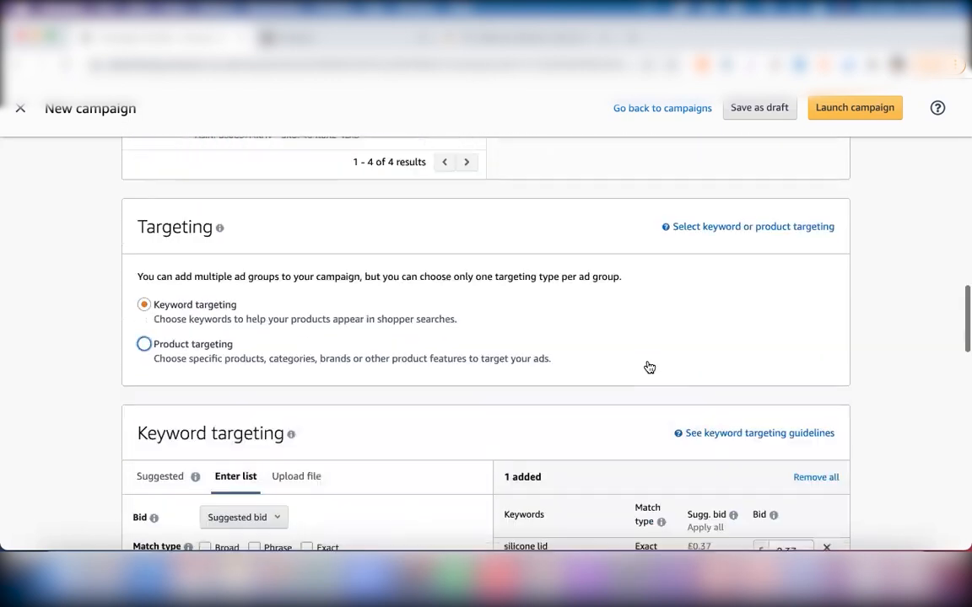
{"action": "scroll", "coordinate": [649, 367], "scroll_direction": "down", "scroll_amount": 4}
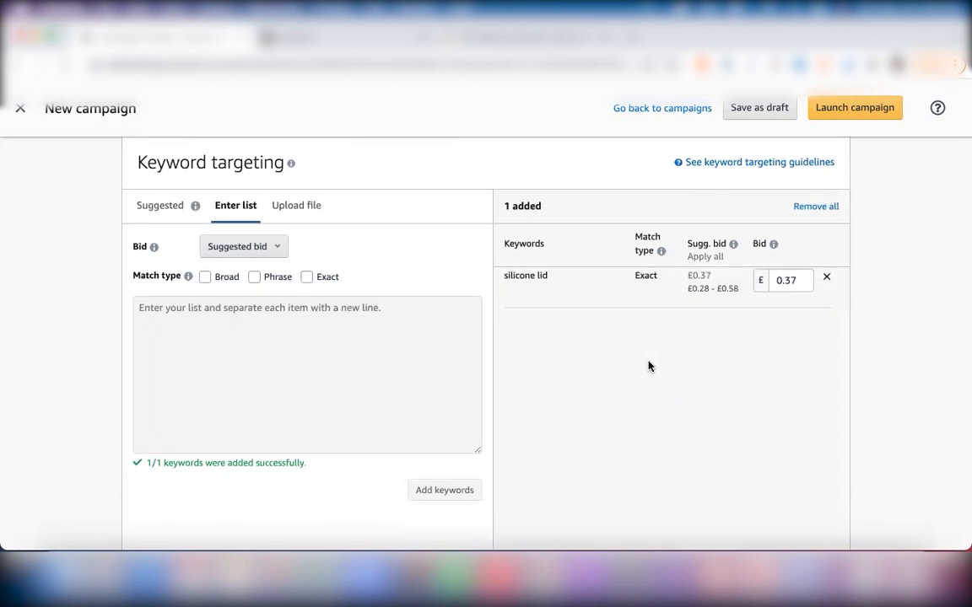
{"action": "left_click_drag", "start_coordinate": [797, 279], "coordinate": [766, 285]}
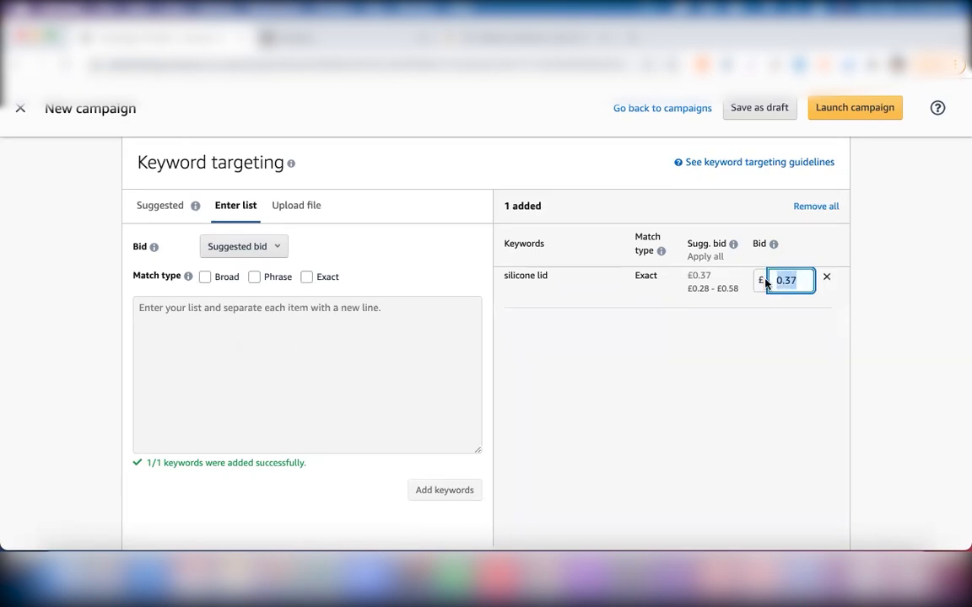
{"action": "type", "text": "0."}
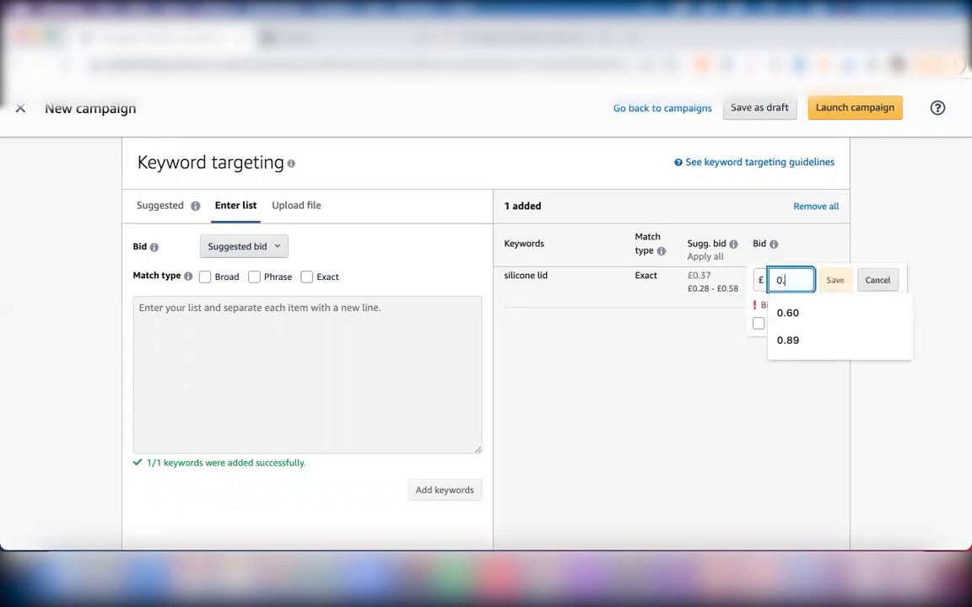
{"action": "type", "text": "09"}
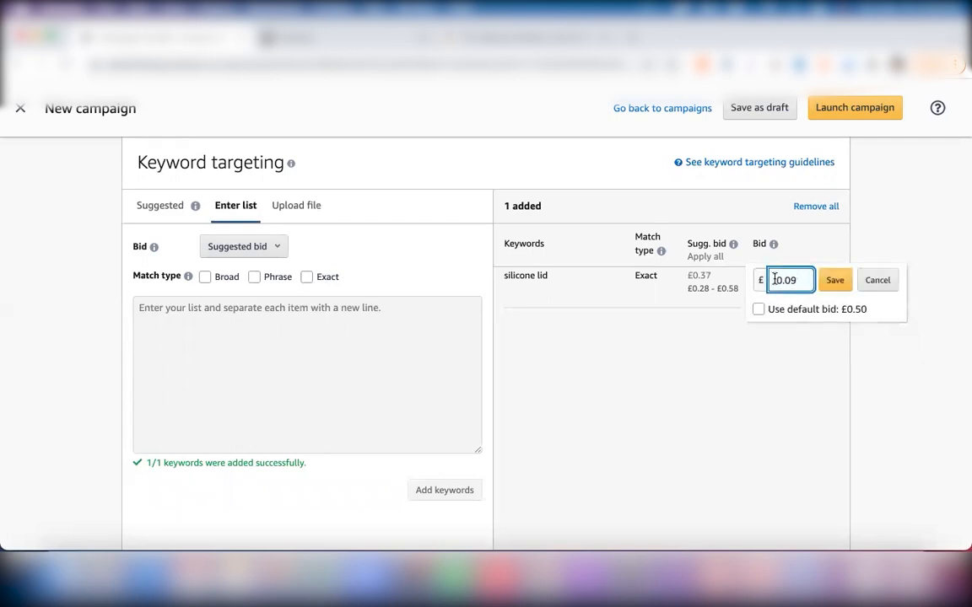
{"action": "left_click", "coordinate": [853, 281]}
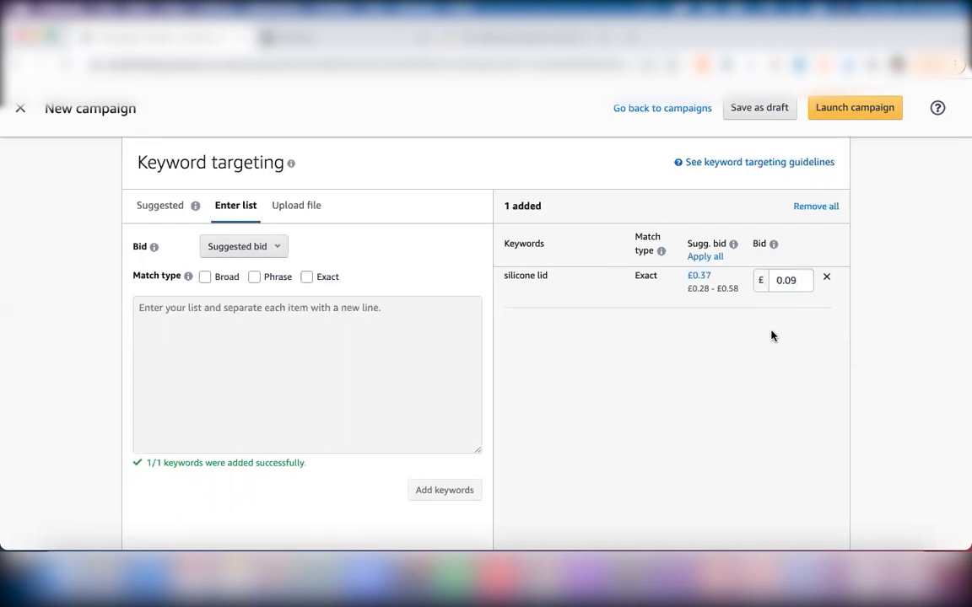
Launch the campaign and go to the campaign manager
{"action": "scroll", "coordinate": [771, 336], "scroll_direction": "down", "scroll_amount": 15}
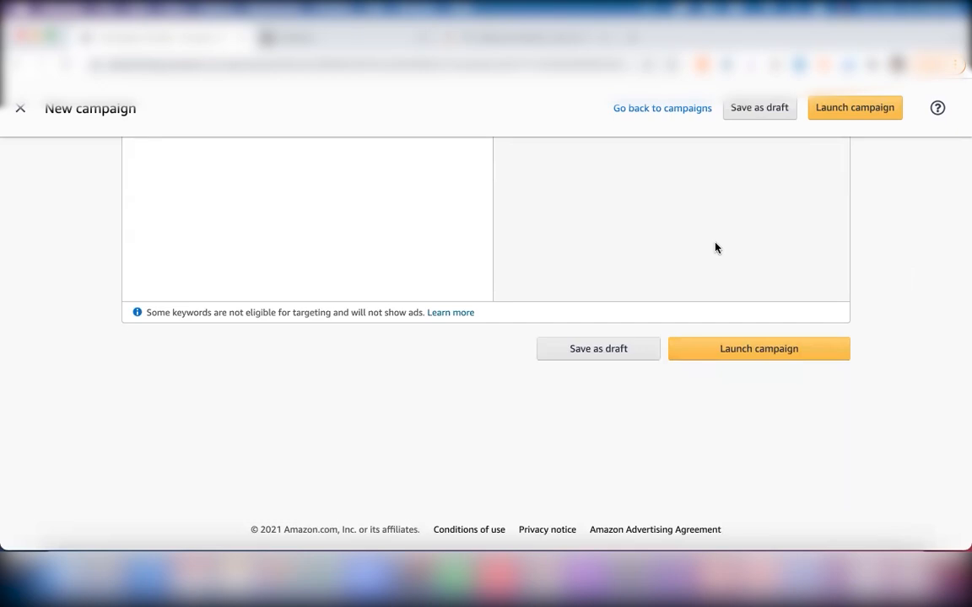
{"action": "left_click", "coordinate": [755, 351]}
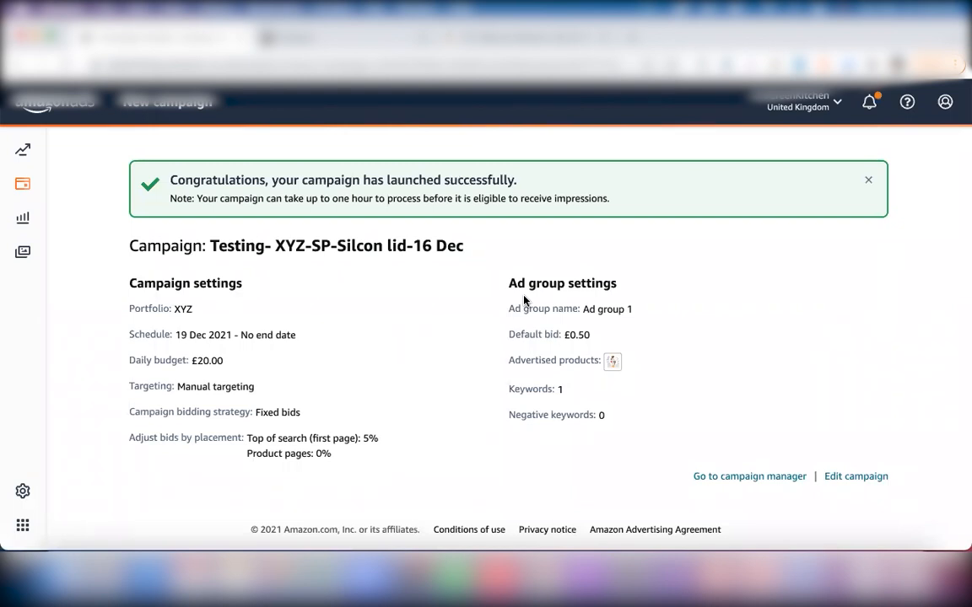
{"action": "left_click", "coordinate": [22, 184]}
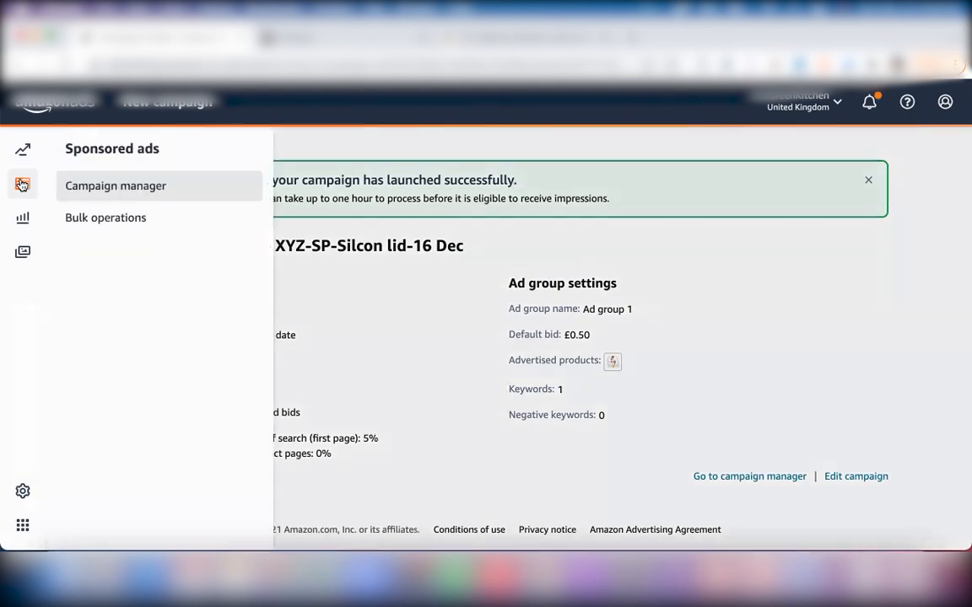
{"action": "left_click", "coordinate": [152, 187]}
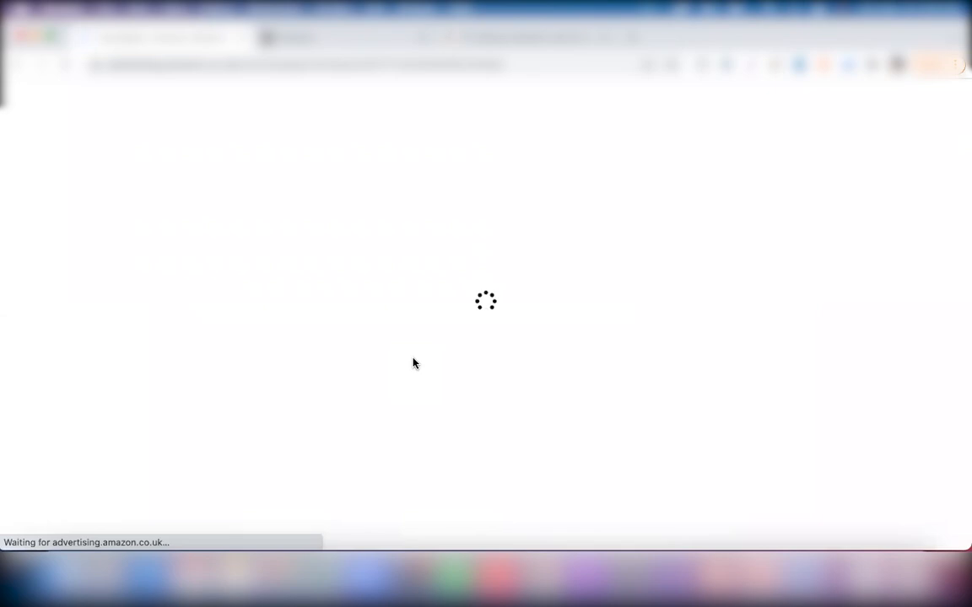
Search the campaign list for "xyz"
{"action": "scroll", "coordinate": [413, 363], "scroll_direction": "down", "scroll_amount": 2}
{"action": "scroll", "coordinate": [413, 362], "scroll_direction": "down", "scroll_amount": 5}
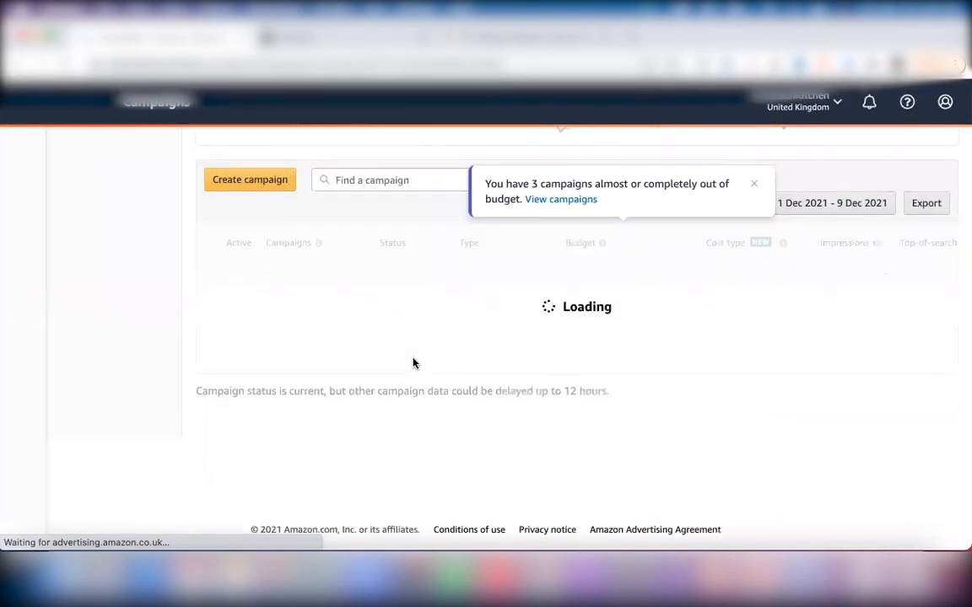
{"action": "scroll", "coordinate": [371, 321], "scroll_direction": "up", "scroll_amount": 1}
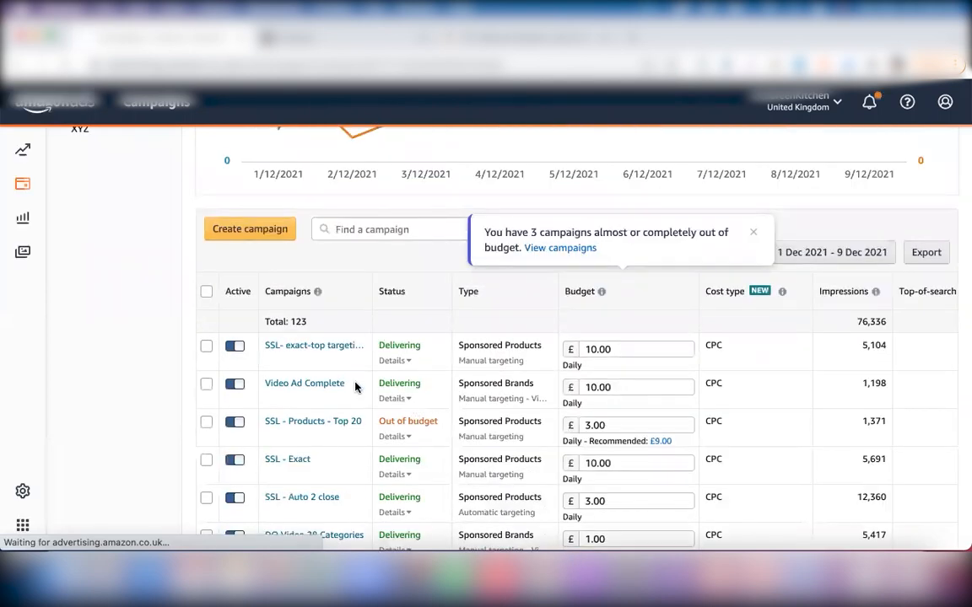
{"action": "left_click", "coordinate": [364, 229]}
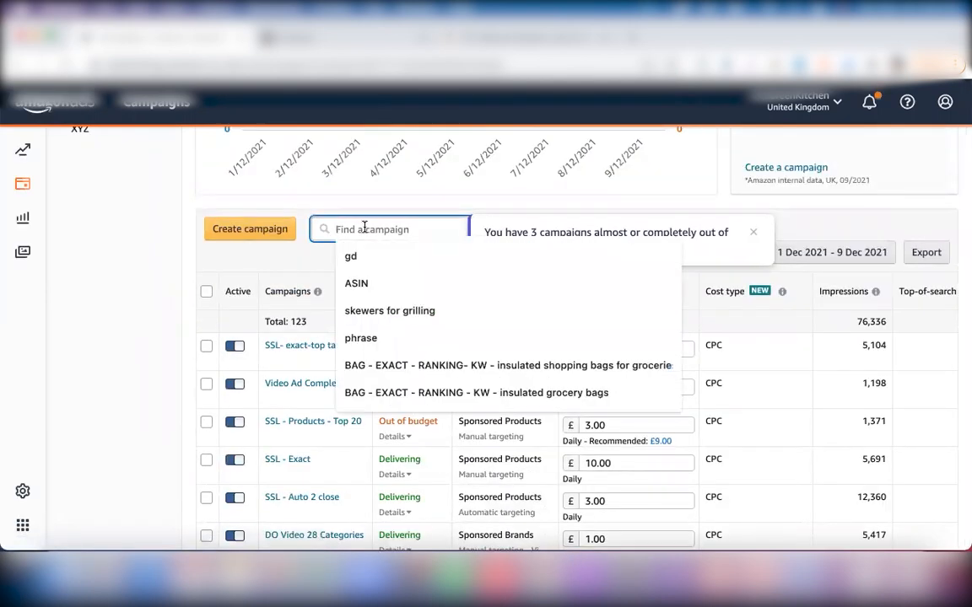
{"action": "type", "text": "xyz"}
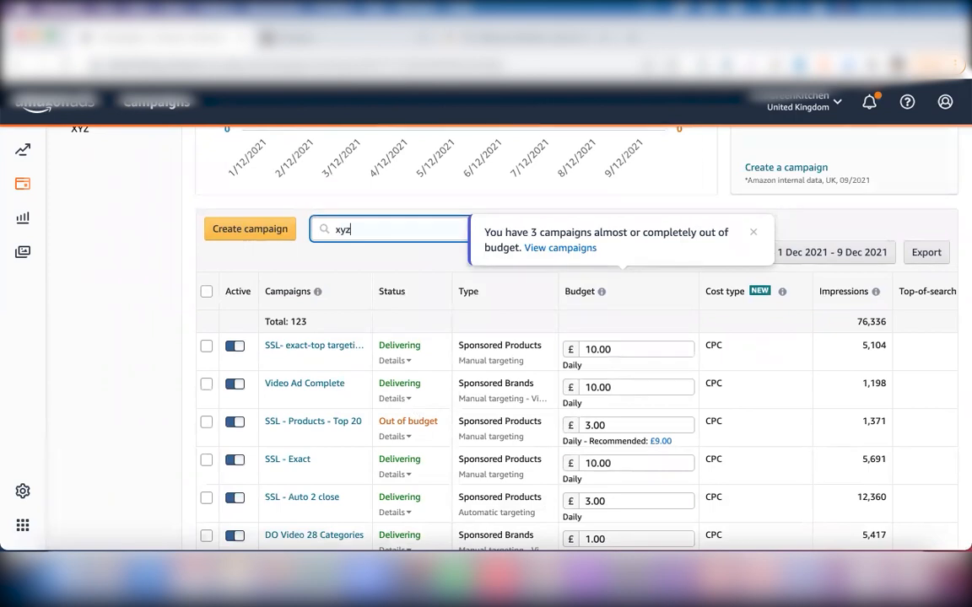
{"action": "key", "text": "Return"}
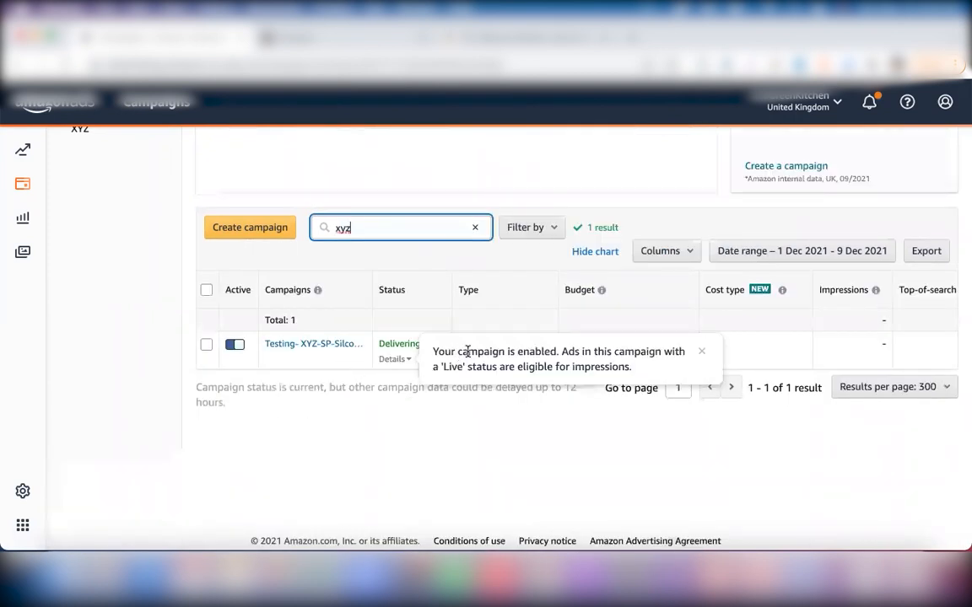
Open the campaign "Testing- XYZ-SP-Silcon lid-16 Dec" in a new tab and view its ad group list
{"action": "right_click", "coordinate": [305, 349]}
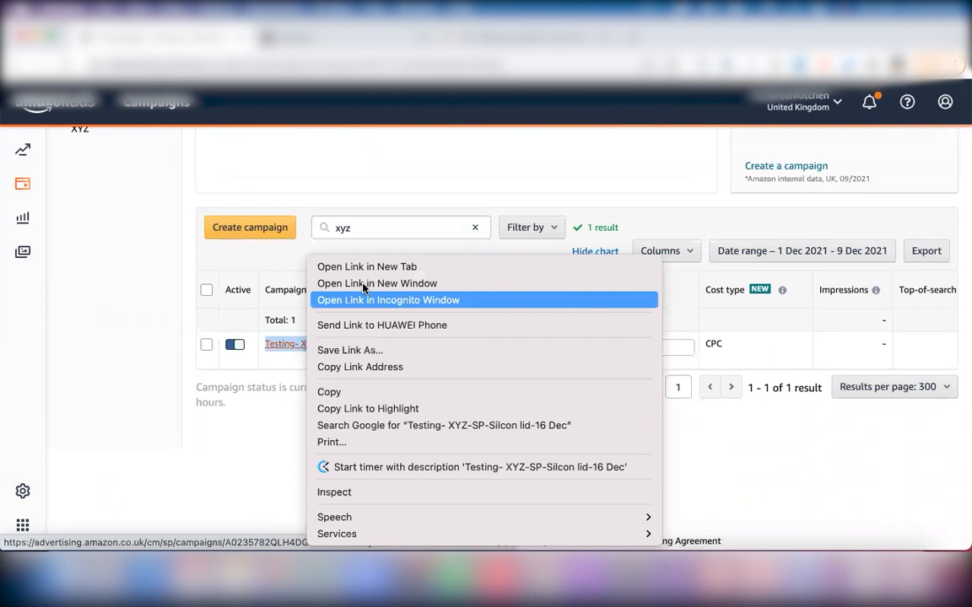
{"action": "left_click", "coordinate": [389, 270]}
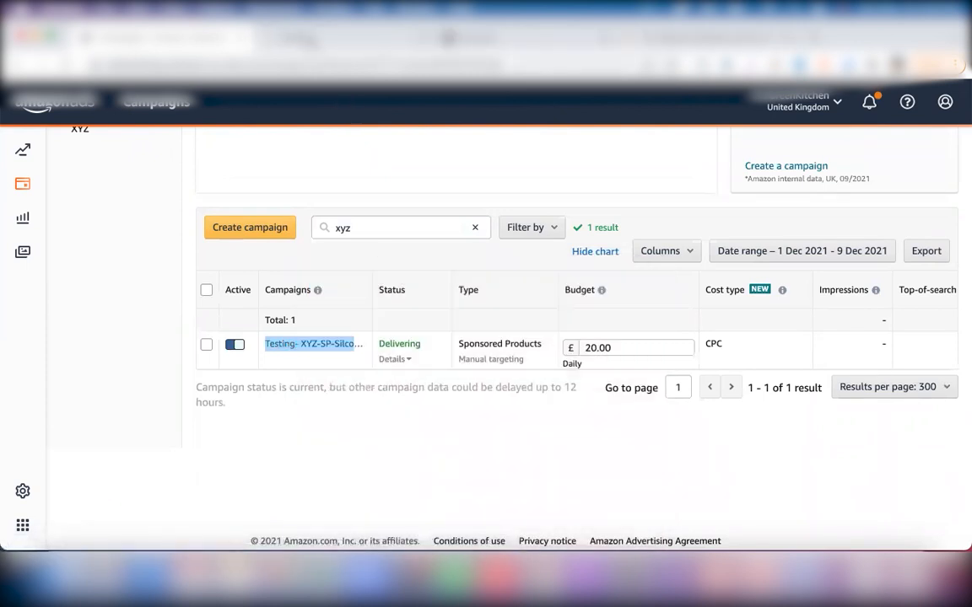
{"action": "left_click", "coordinate": [311, 42]}
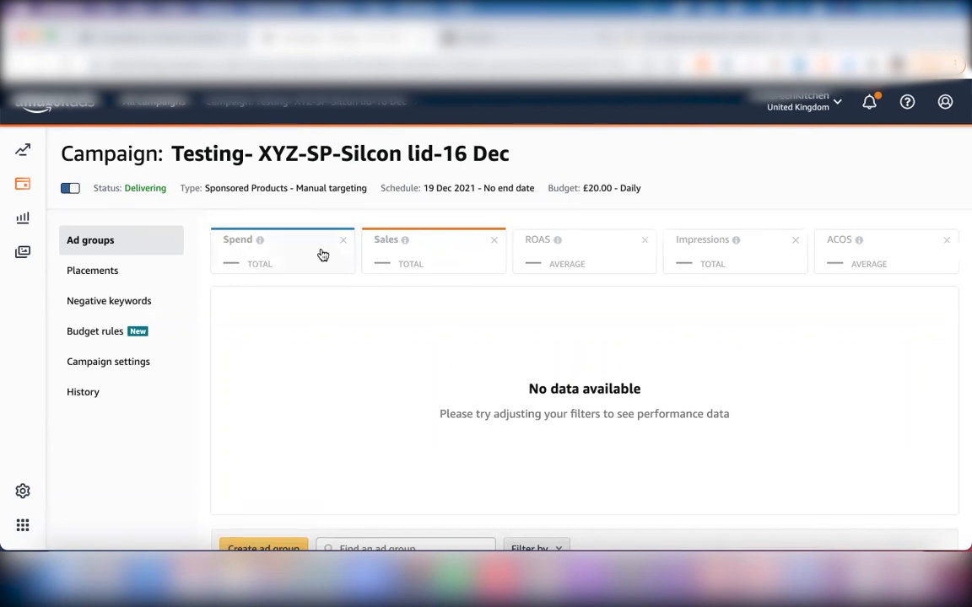
{"action": "scroll", "coordinate": [321, 254], "scroll_direction": "down", "scroll_amount": 5}
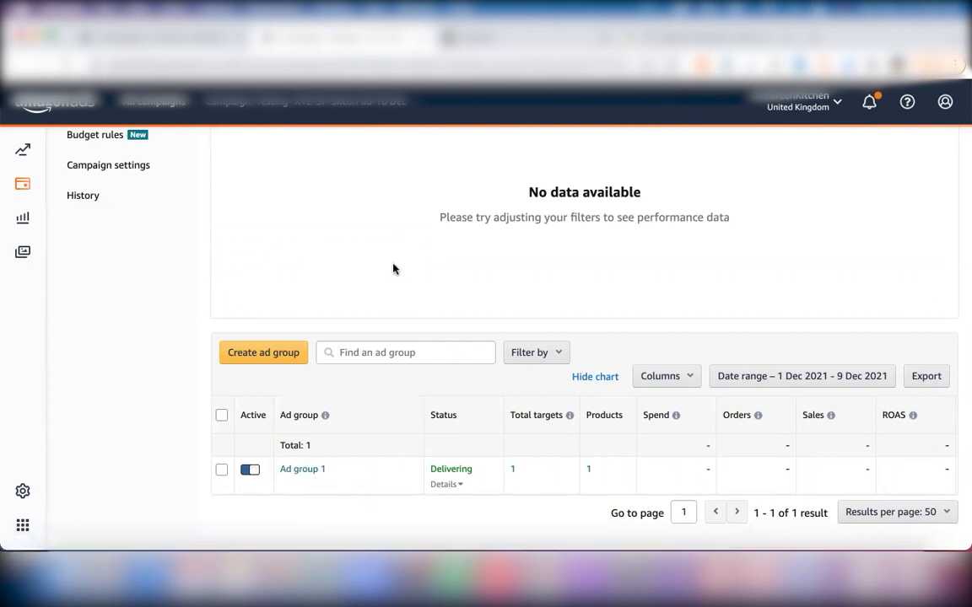
Start a new ad group in the campaign and add the SLIDARO Silicone Stretch Lids Pack of 13 to its products
{"action": "scroll", "coordinate": [354, 303], "scroll_direction": "up", "scroll_amount": 1}
{"action": "left_click", "coordinate": [259, 377]}
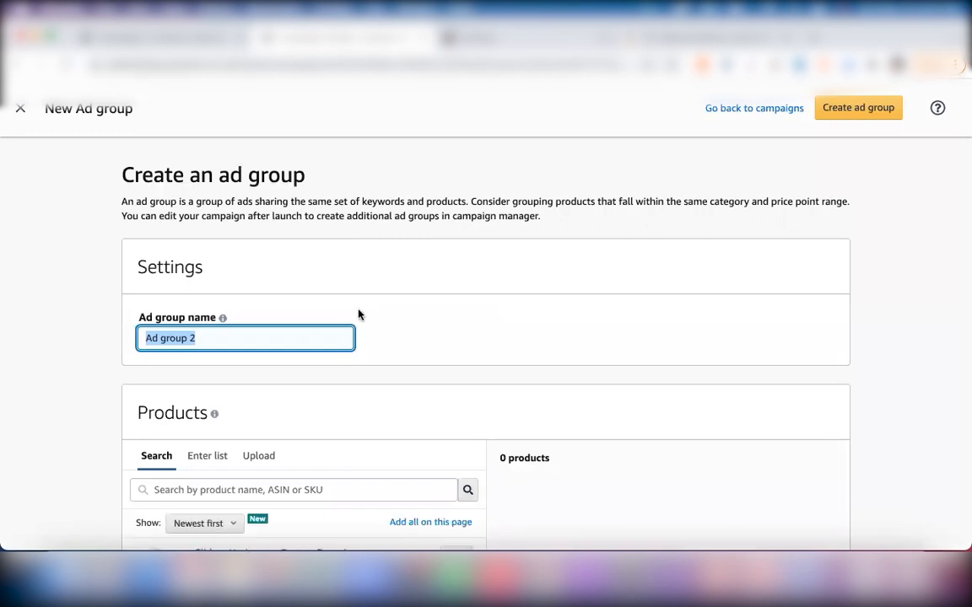
{"action": "scroll", "coordinate": [359, 315], "scroll_direction": "down", "scroll_amount": 3}
{"action": "scroll", "coordinate": [358, 315], "scroll_direction": "down", "scroll_amount": 5}
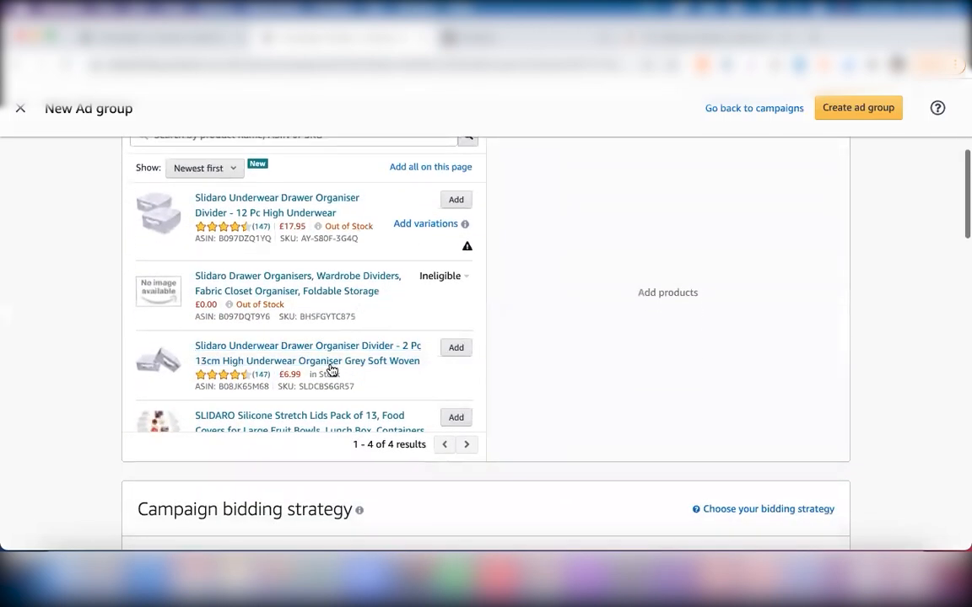
{"action": "scroll", "coordinate": [331, 371], "scroll_direction": "down", "scroll_amount": 1}
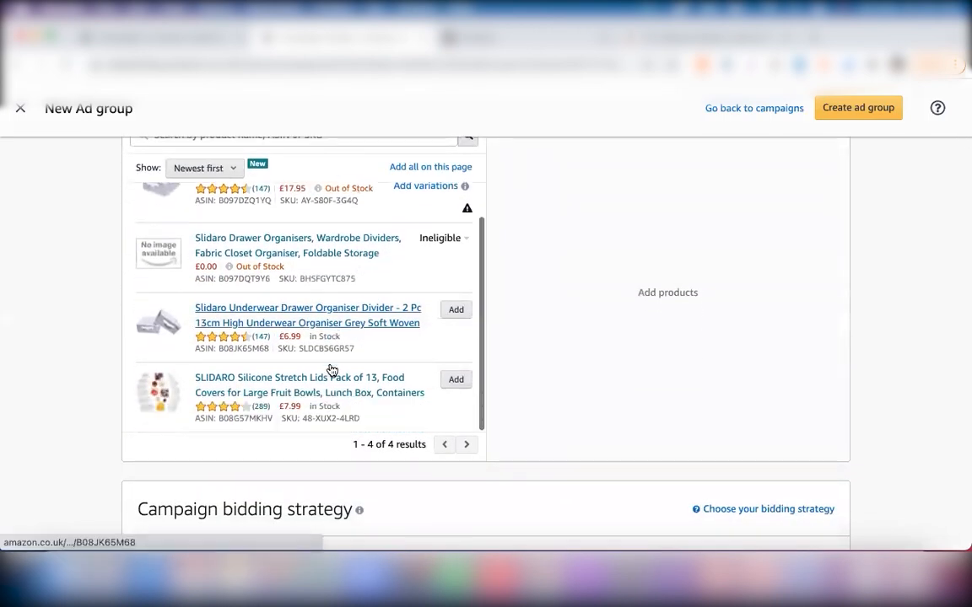
{"action": "left_click", "coordinate": [456, 381]}
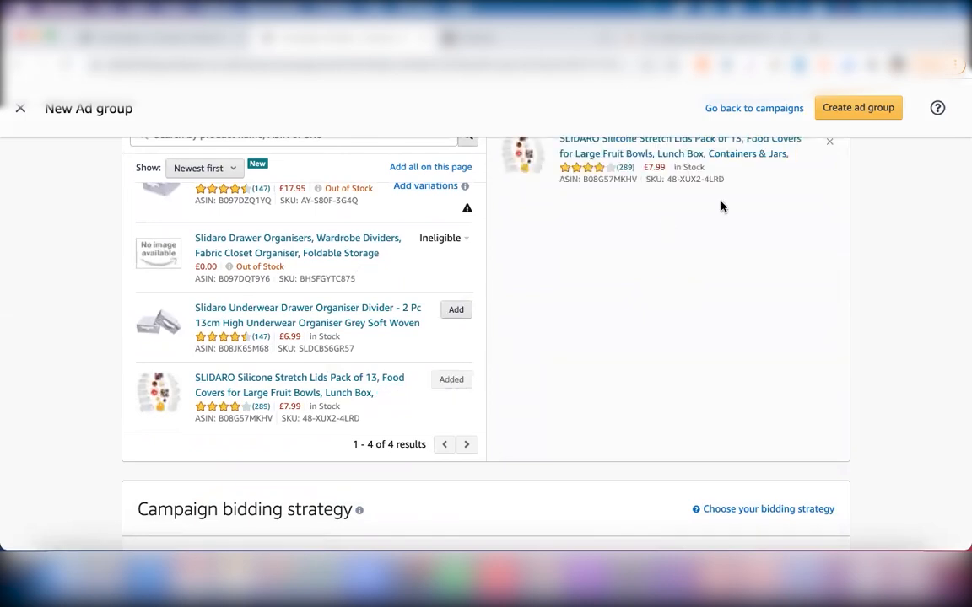
Review the new ad group's targeting types and the suggested product targeting categories for the silicone lids
{"action": "scroll", "coordinate": [720, 206], "scroll_direction": "up", "scroll_amount": 2}
{"action": "scroll", "coordinate": [722, 206], "scroll_direction": "down", "scroll_amount": 15}
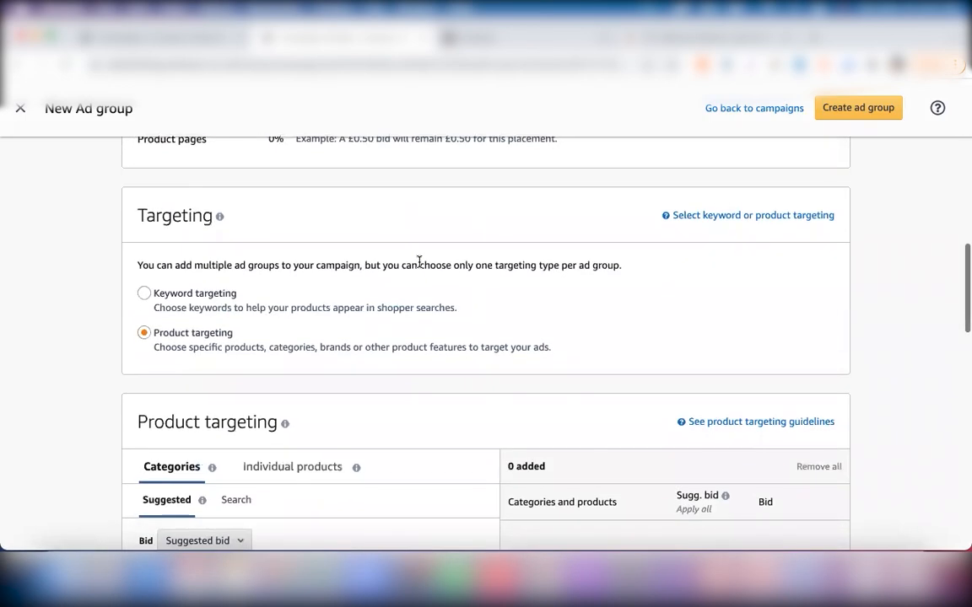
{"action": "scroll", "coordinate": [419, 262], "scroll_direction": "down", "scroll_amount": 3}
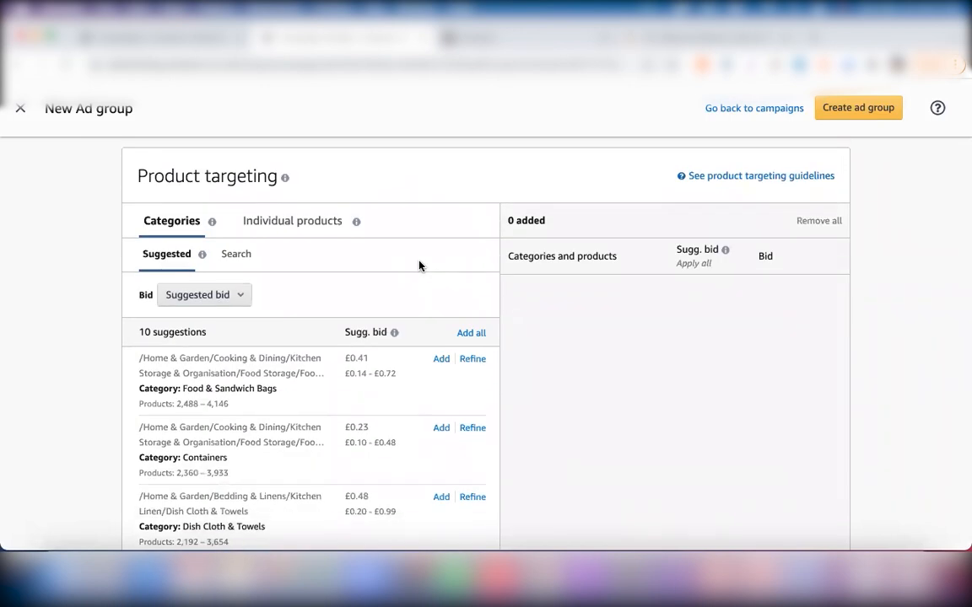
{"action": "scroll", "coordinate": [478, 304], "scroll_direction": "up", "scroll_amount": 6}
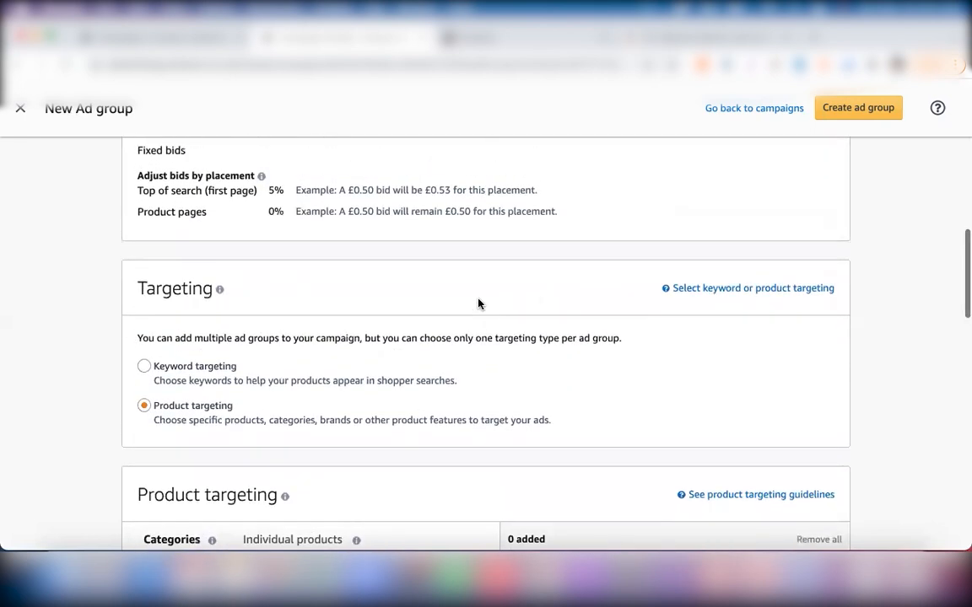
{"action": "scroll", "coordinate": [479, 304], "scroll_direction": "up", "scroll_amount": 5}
{"action": "scroll", "coordinate": [416, 252], "scroll_direction": "up", "scroll_amount": 8}
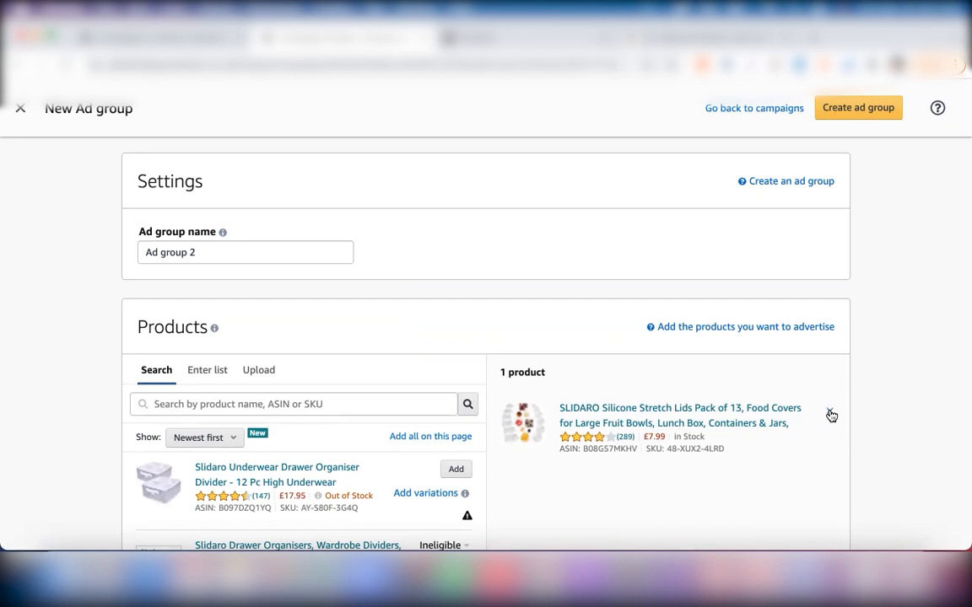
Replace the silicone lids in the ad group's products with the Slidaro Underwear Drawer Organiser Divider - 12 Pc
{"action": "left_click", "coordinate": [831, 415]}
{"action": "scroll", "coordinate": [344, 468], "scroll_direction": "down", "scroll_amount": 1}
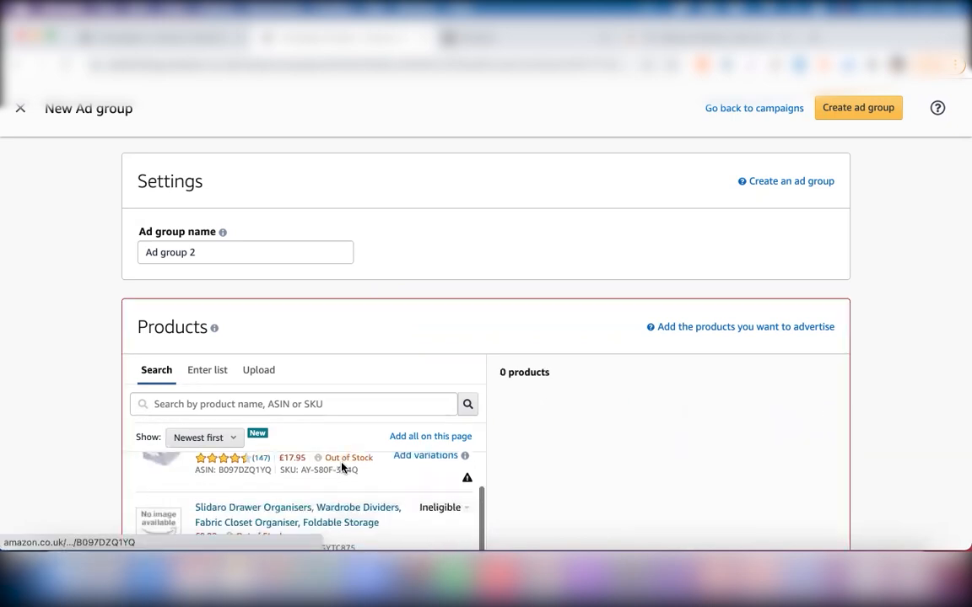
{"action": "scroll", "coordinate": [341, 466], "scroll_direction": "up", "scroll_amount": 1}
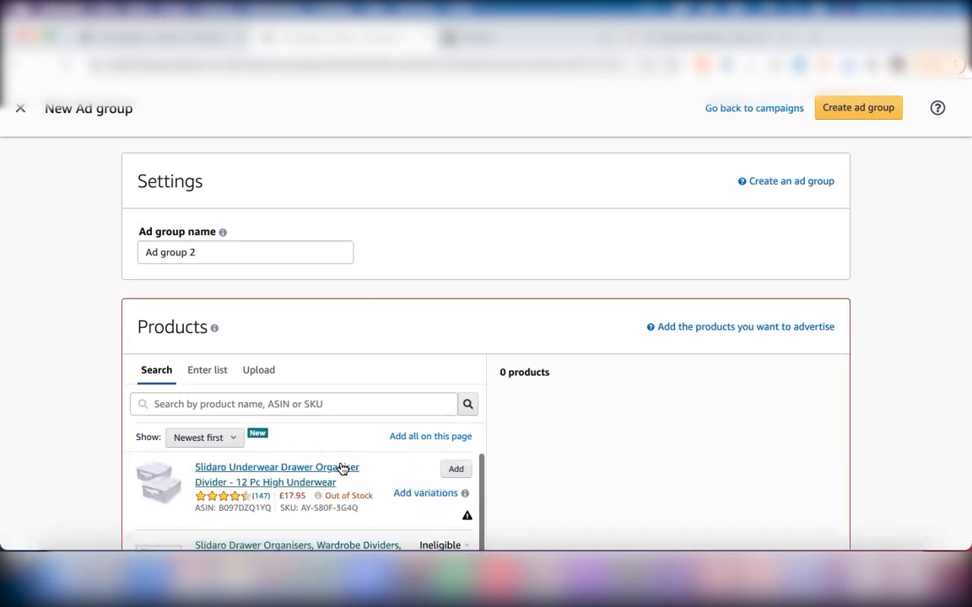
{"action": "left_click", "coordinate": [454, 470]}
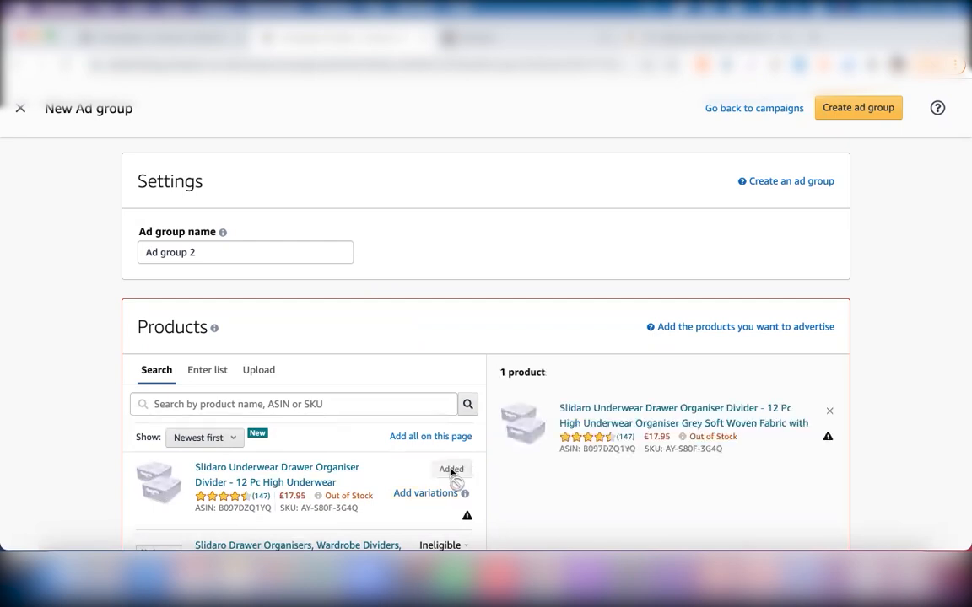
Switch the ad group from product targeting to keyword targeting and keep only the Exact match type
{"action": "scroll", "coordinate": [543, 319], "scroll_direction": "down", "scroll_amount": 5}
{"action": "scroll", "coordinate": [543, 319], "scroll_direction": "down", "scroll_amount": 5}
{"action": "scroll", "coordinate": [603, 311], "scroll_direction": "up", "scroll_amount": 1}
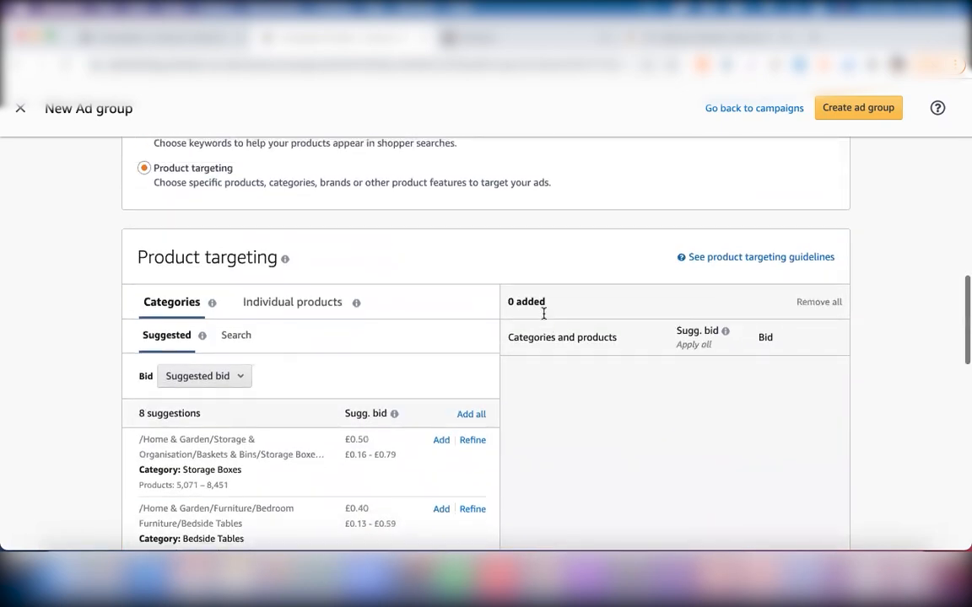
{"action": "scroll", "coordinate": [241, 251], "scroll_direction": "up", "scroll_amount": 2}
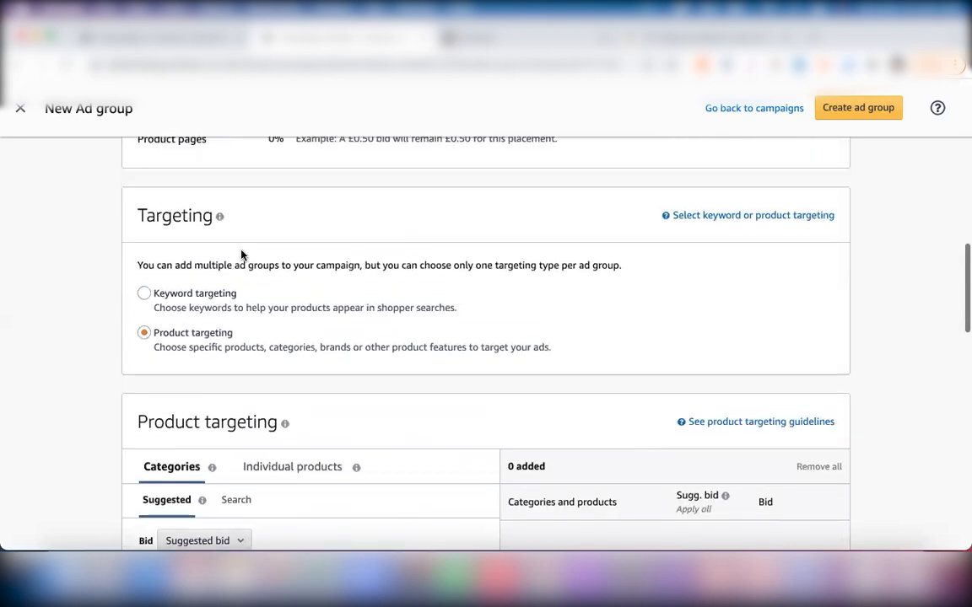
{"action": "left_click", "coordinate": [144, 293]}
{"action": "scroll", "coordinate": [332, 382], "scroll_direction": "down", "scroll_amount": 2}
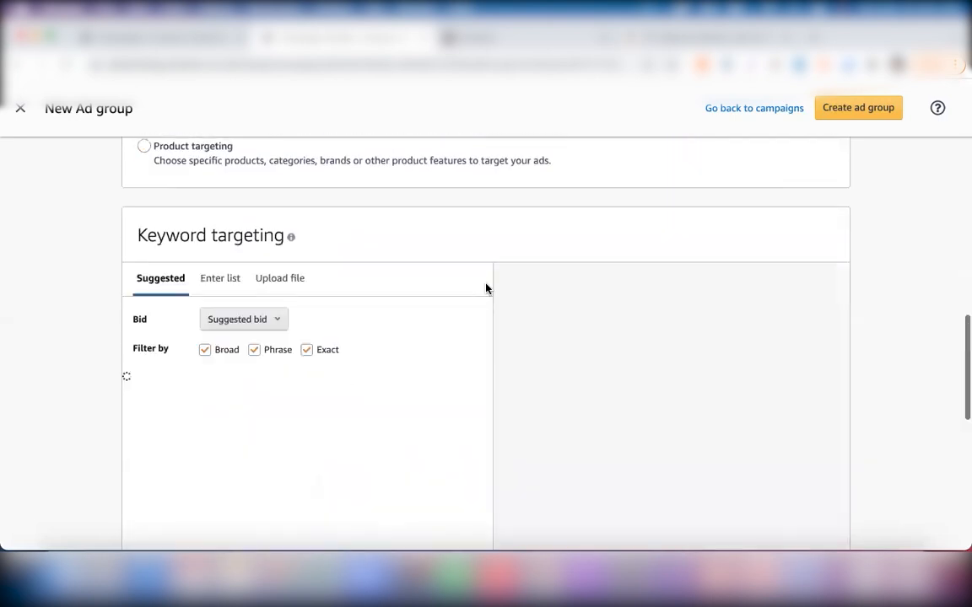
{"action": "scroll", "coordinate": [516, 276], "scroll_direction": "up", "scroll_amount": 3}
{"action": "scroll", "coordinate": [516, 276], "scroll_direction": "down", "scroll_amount": 5}
{"action": "scroll", "coordinate": [516, 276], "scroll_direction": "up", "scroll_amount": 2}
{"action": "left_click", "coordinate": [204, 314]}
{"action": "left_click", "coordinate": [254, 314]}
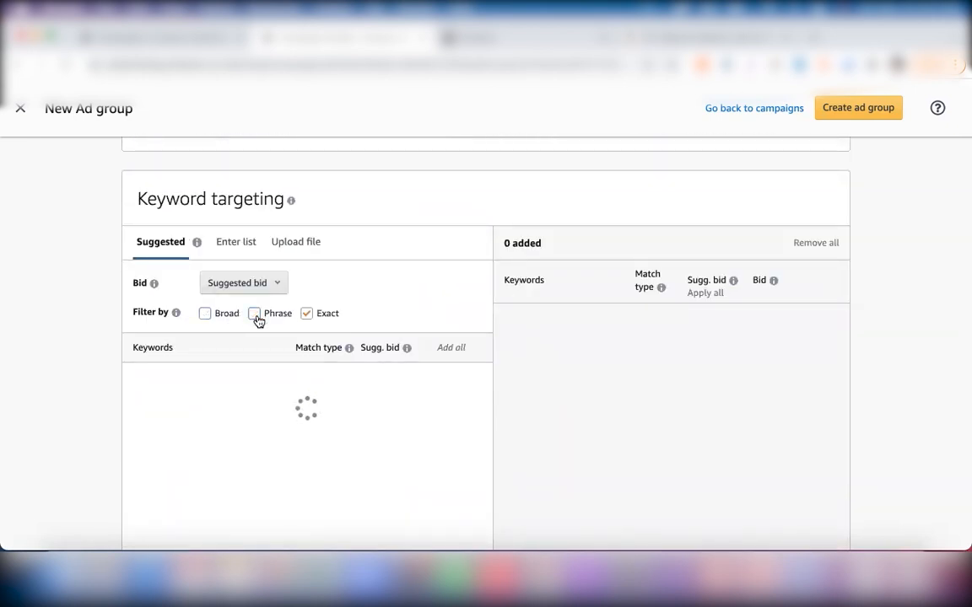
Add "silicone lid" as an Exact keyword through a manually entered keyword list
{"action": "left_click", "coordinate": [234, 243]}
{"action": "left_click", "coordinate": [216, 358]}
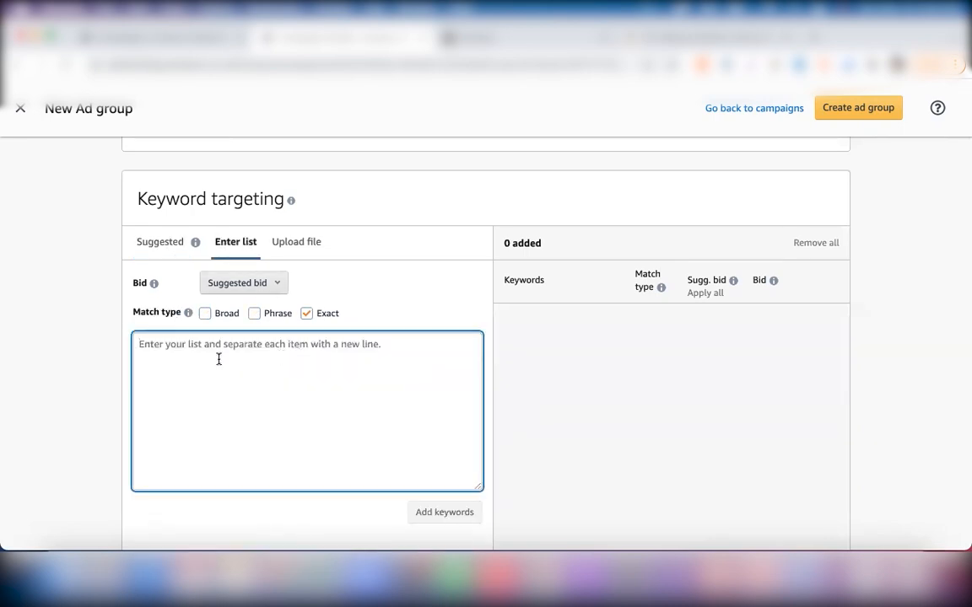
{"action": "type", "text": "silicone lid"}
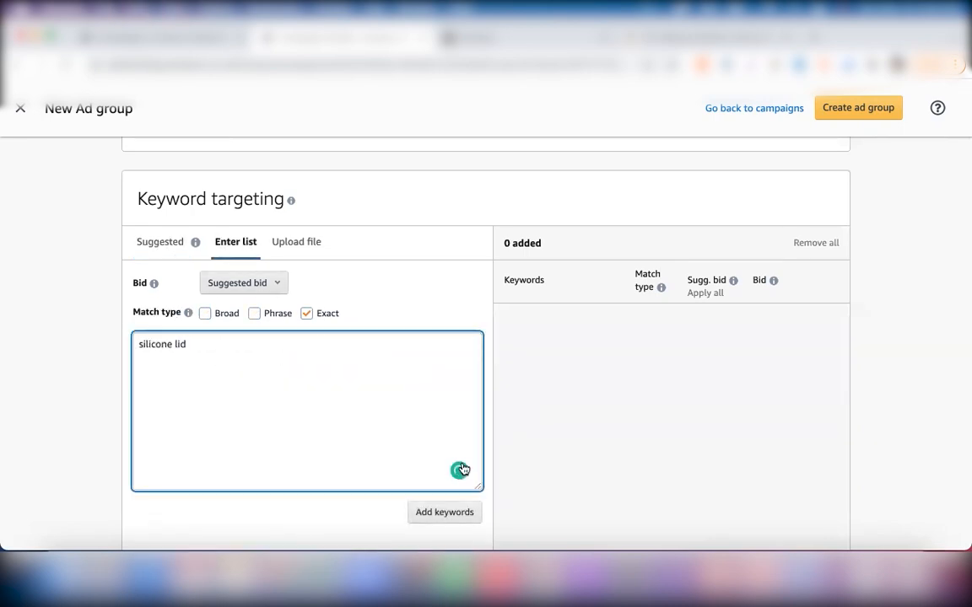
{"action": "left_click", "coordinate": [460, 514]}
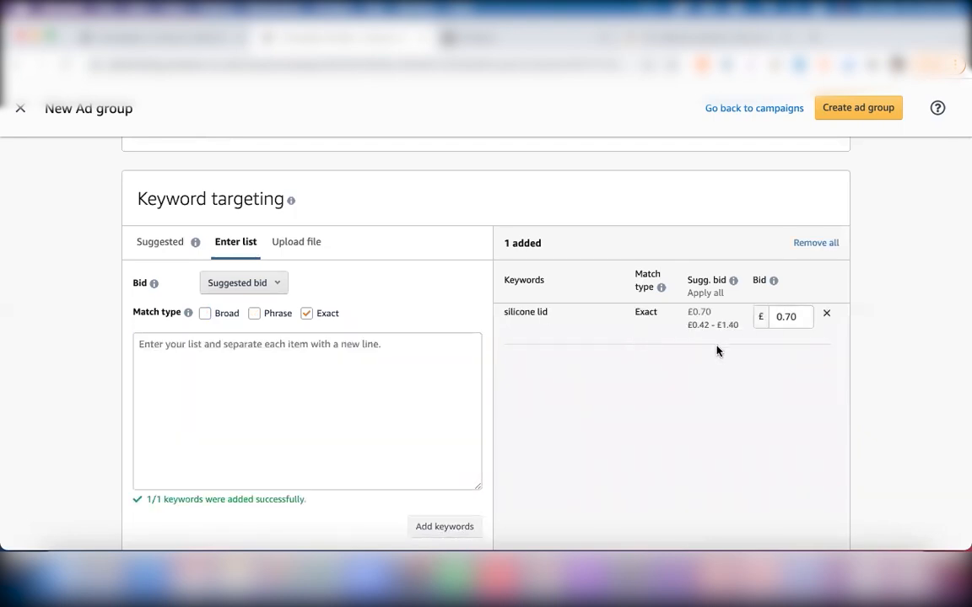
Set the new ad group's "silicone lid" keyword bid to £0.09 and save it
{"action": "left_click", "coordinate": [797, 317]}
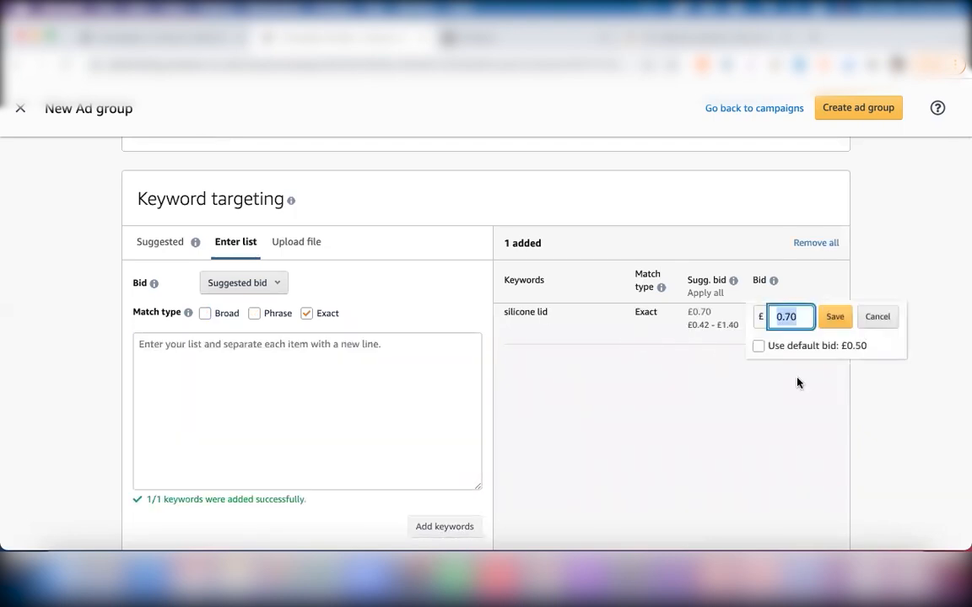
{"action": "key", "text": "BackSpace"}
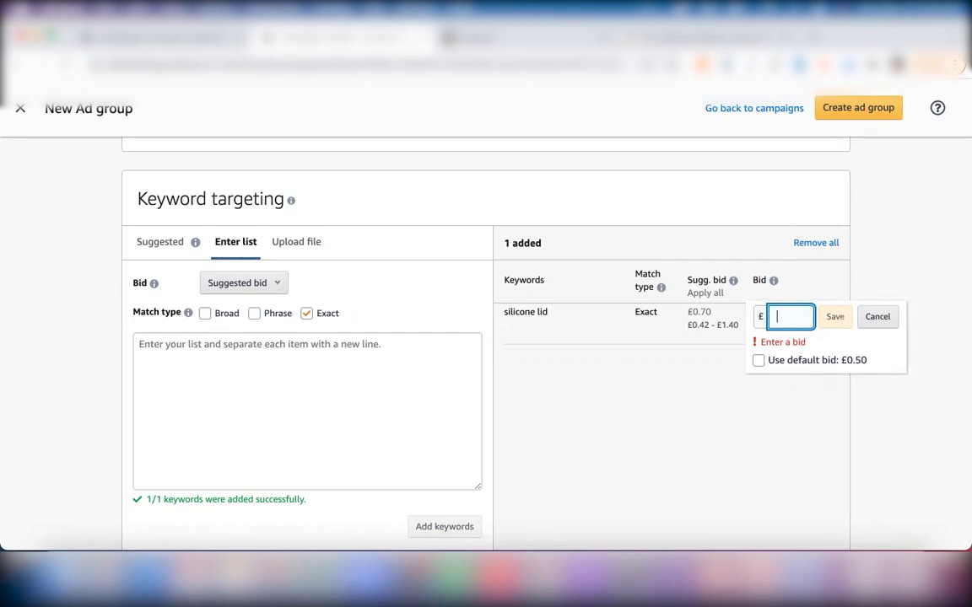
{"action": "type", "text": "0.09"}
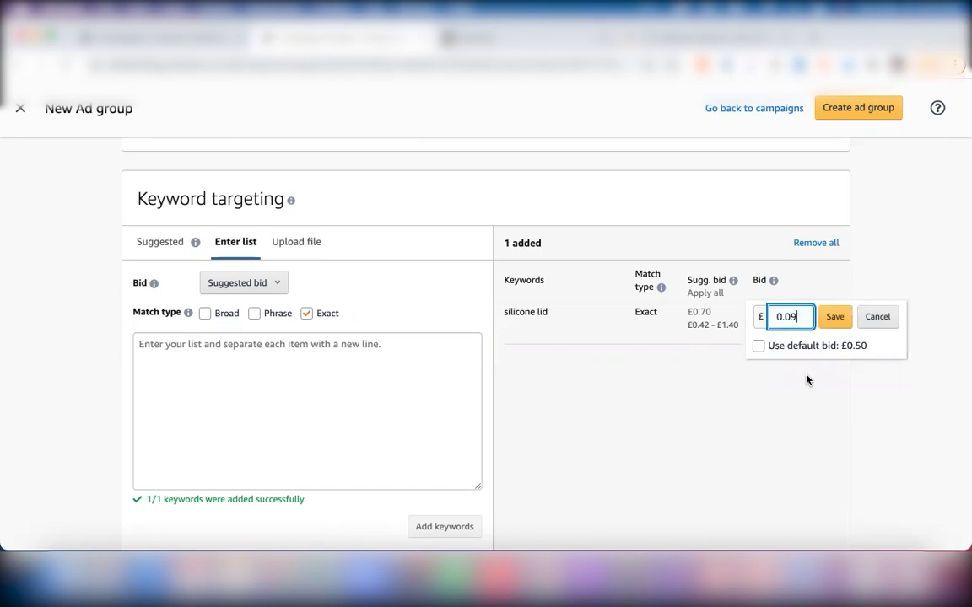
{"action": "left_click", "coordinate": [834, 317]}
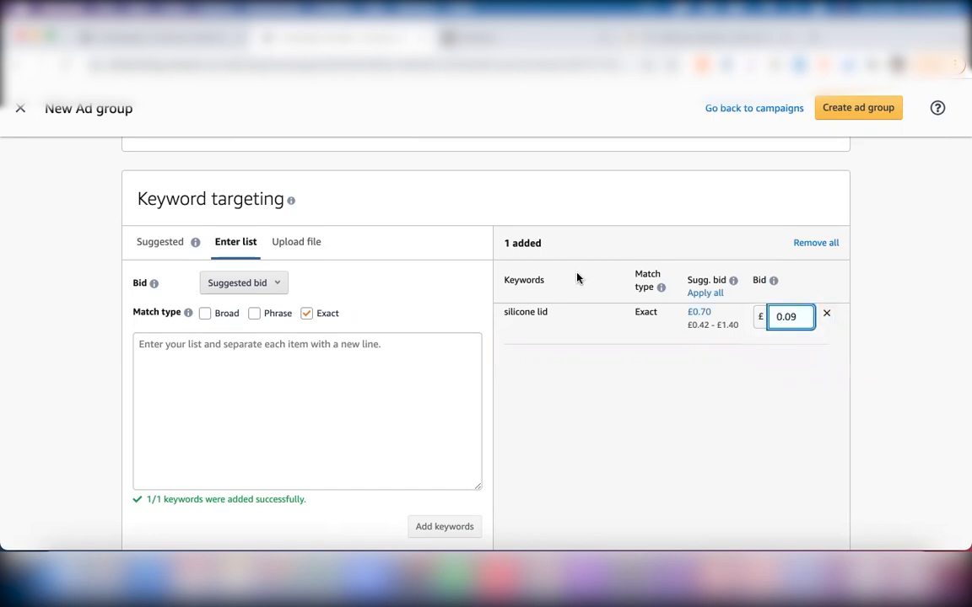
Create the ad group and check the campaign's ad group list
{"action": "scroll", "coordinate": [711, 467], "scroll_direction": "down", "scroll_amount": 15}
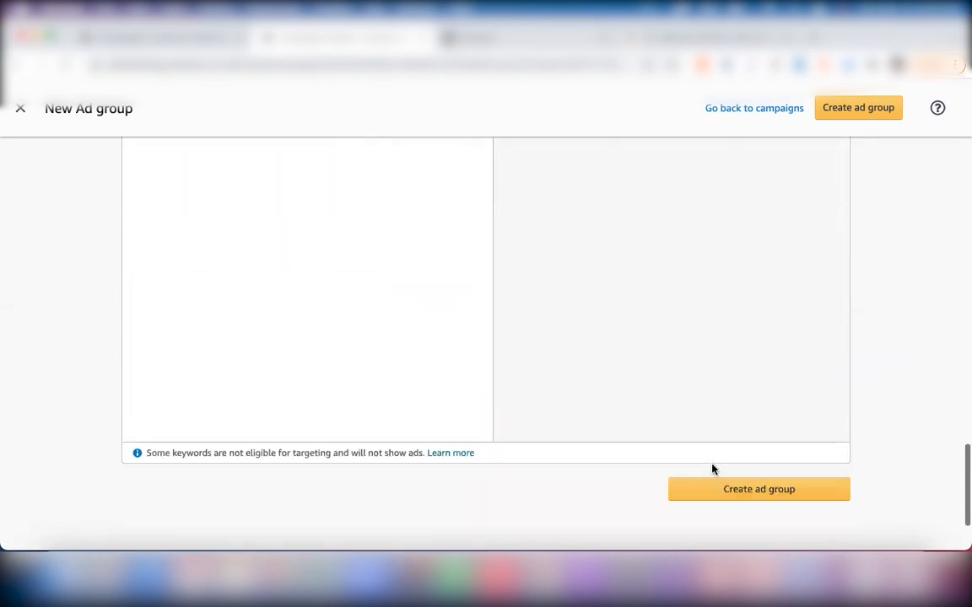
{"action": "left_click", "coordinate": [768, 368]}
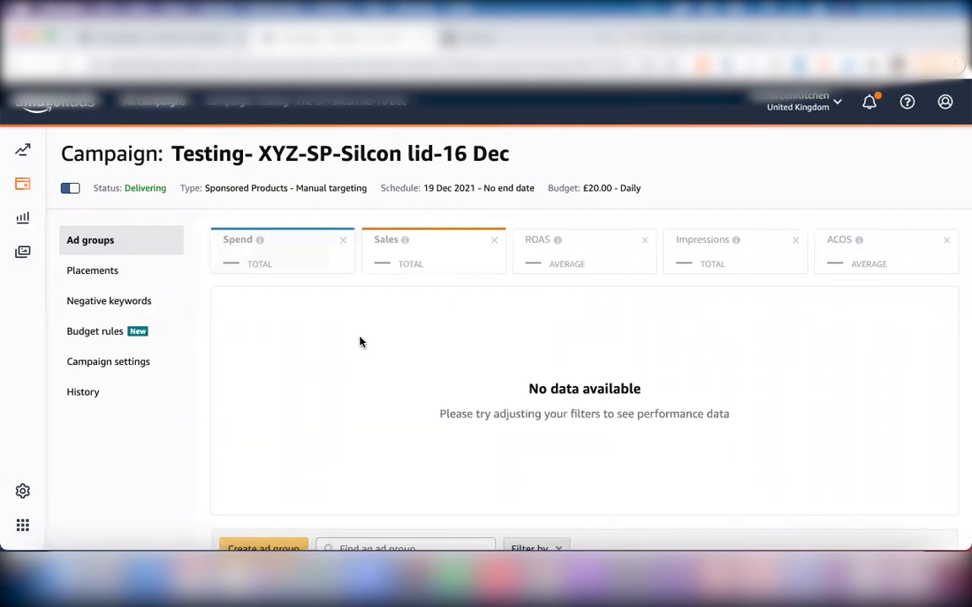
{"action": "scroll", "coordinate": [360, 341], "scroll_direction": "down", "scroll_amount": 6}
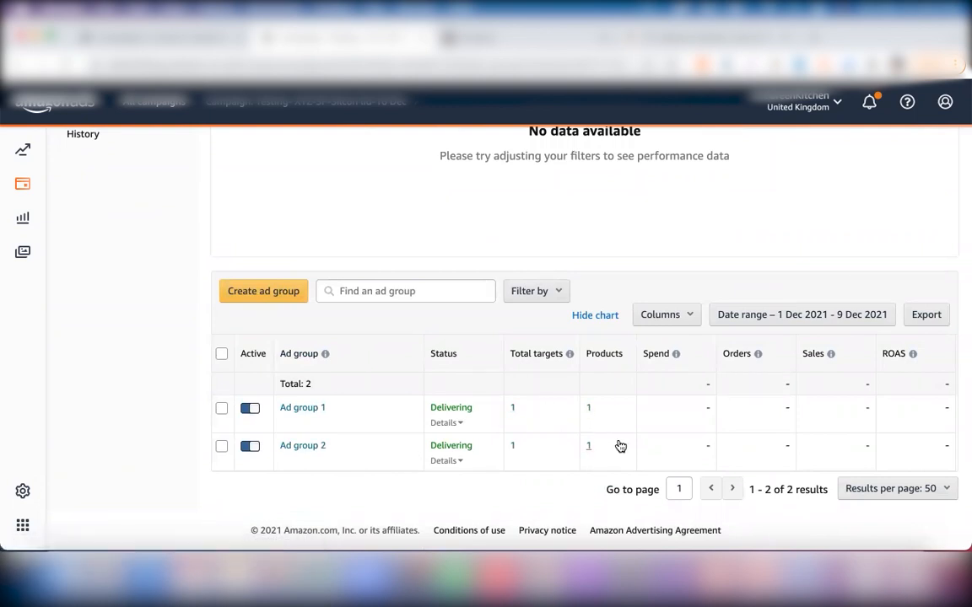
{"action": "scroll", "coordinate": [293, 213], "scroll_direction": "up", "scroll_amount": 5}
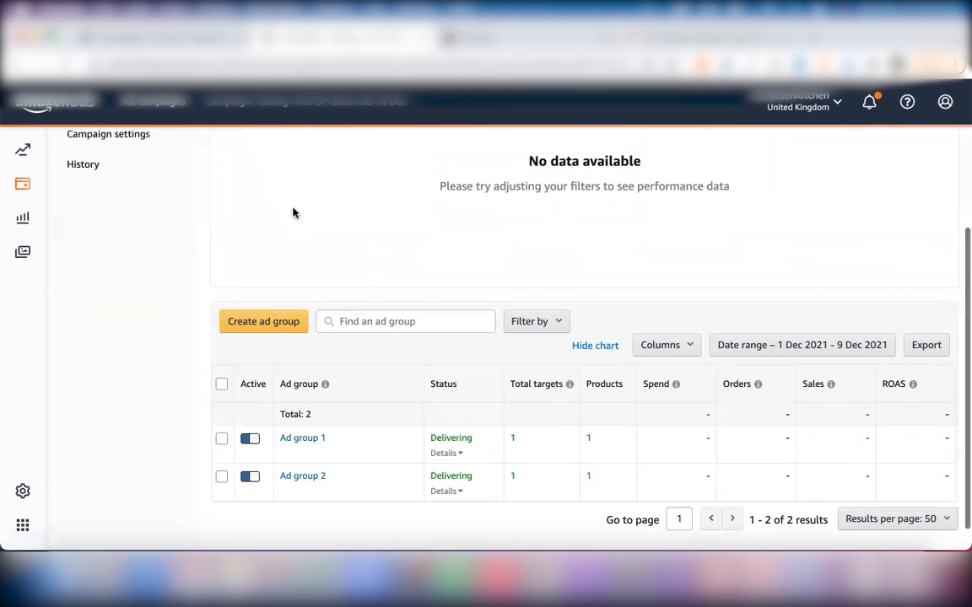
View the campaign's placements and negative keywords
{"action": "left_click", "coordinate": [96, 253]}
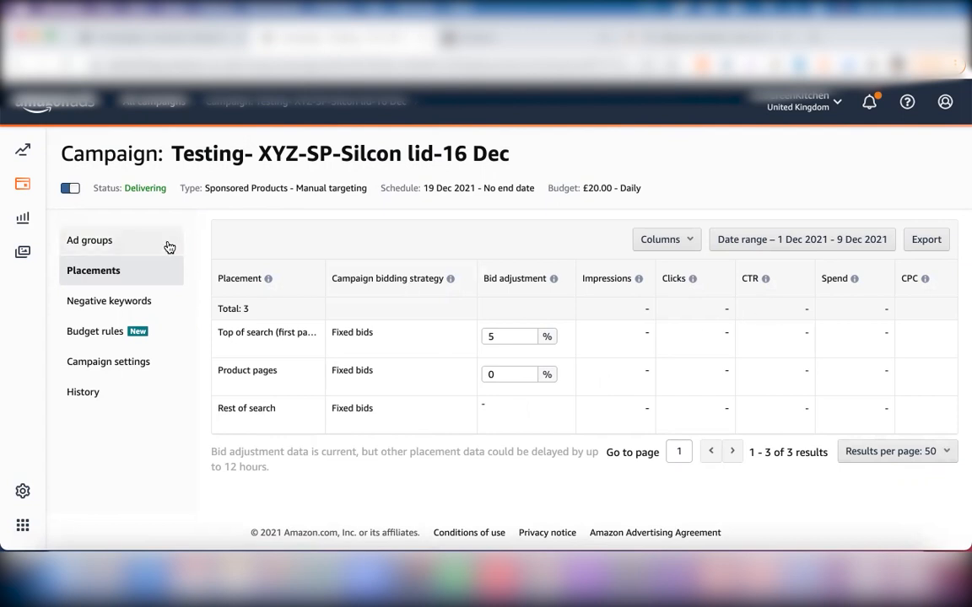
{"action": "left_click", "coordinate": [113, 310]}
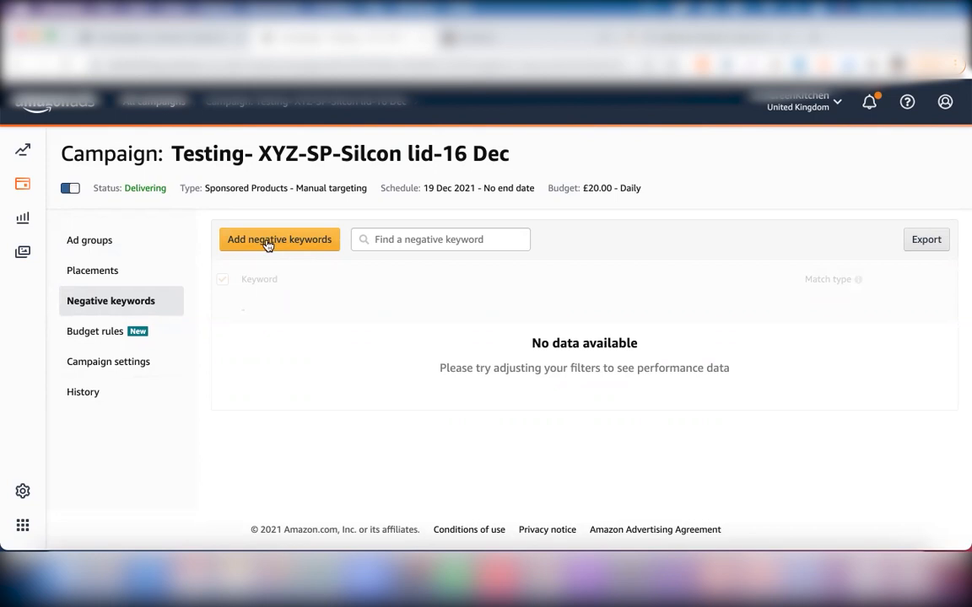
Review the campaign settings, including status, budget, bidding strategy and placement adjustments, and view the campaign's history
{"action": "left_click", "coordinate": [87, 367]}
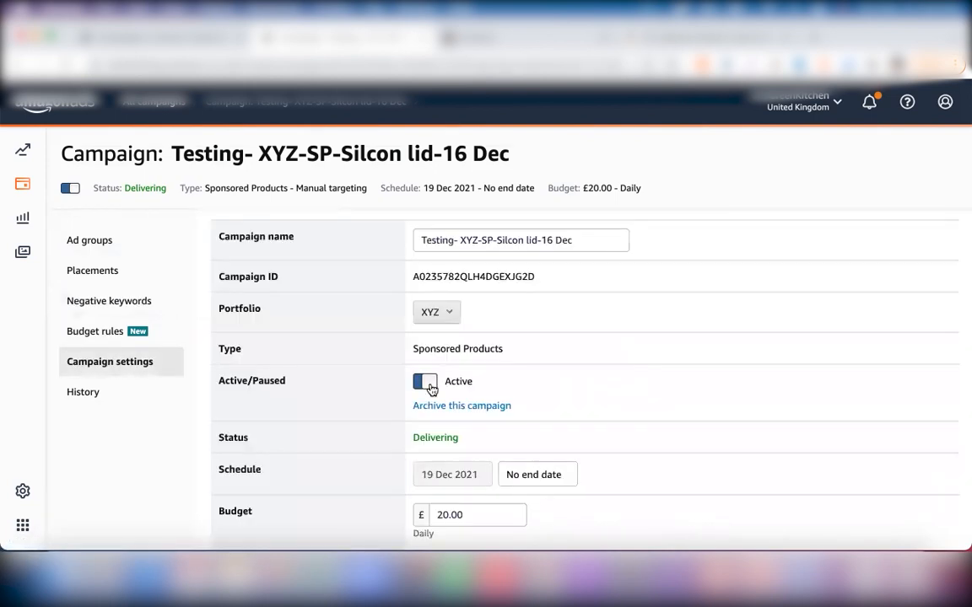
{"action": "scroll", "coordinate": [570, 418], "scroll_direction": "down", "scroll_amount": 5}
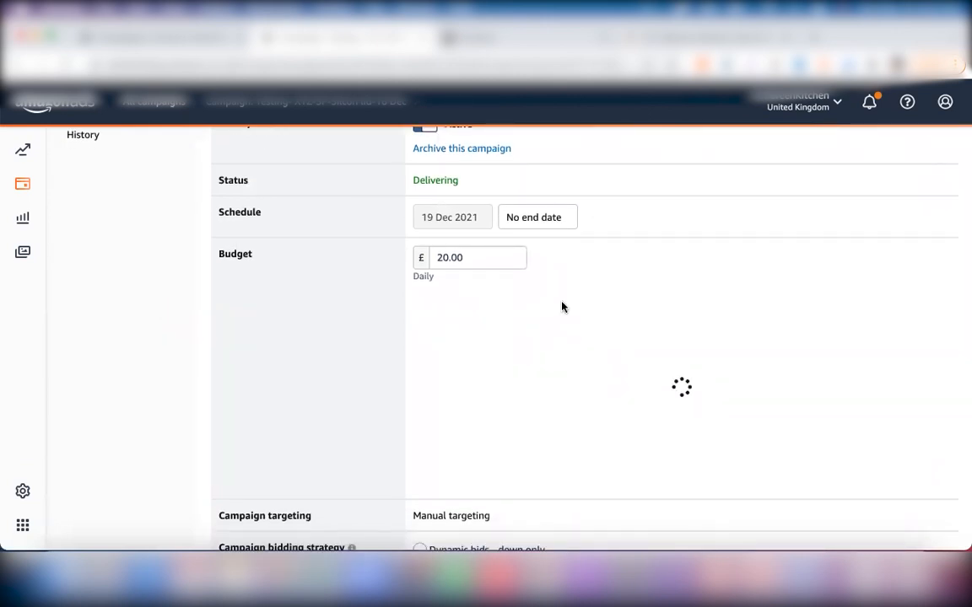
{"action": "scroll", "coordinate": [563, 307], "scroll_direction": "down", "scroll_amount": 4}
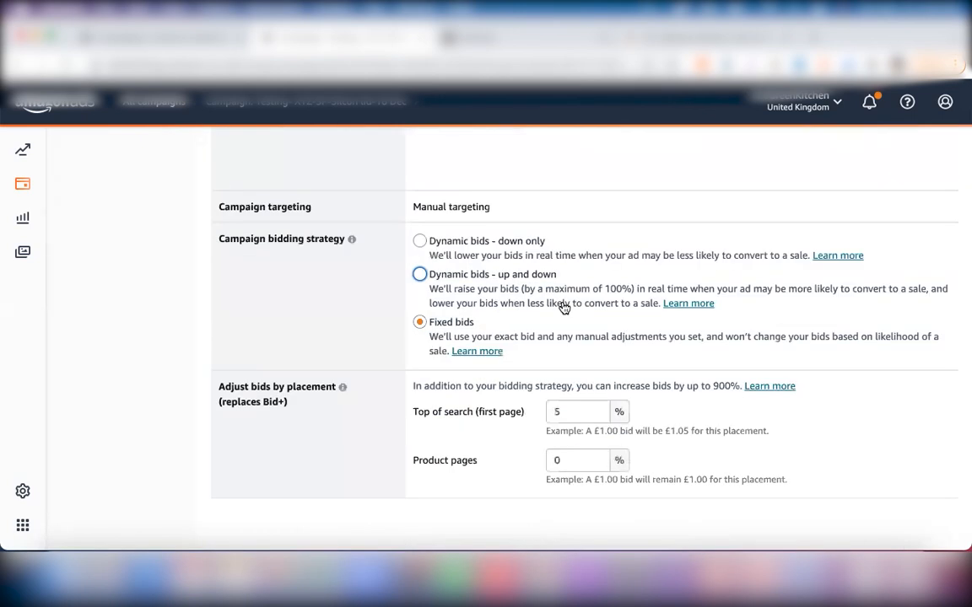
{"action": "scroll", "coordinate": [564, 308], "scroll_direction": "up", "scroll_amount": 7}
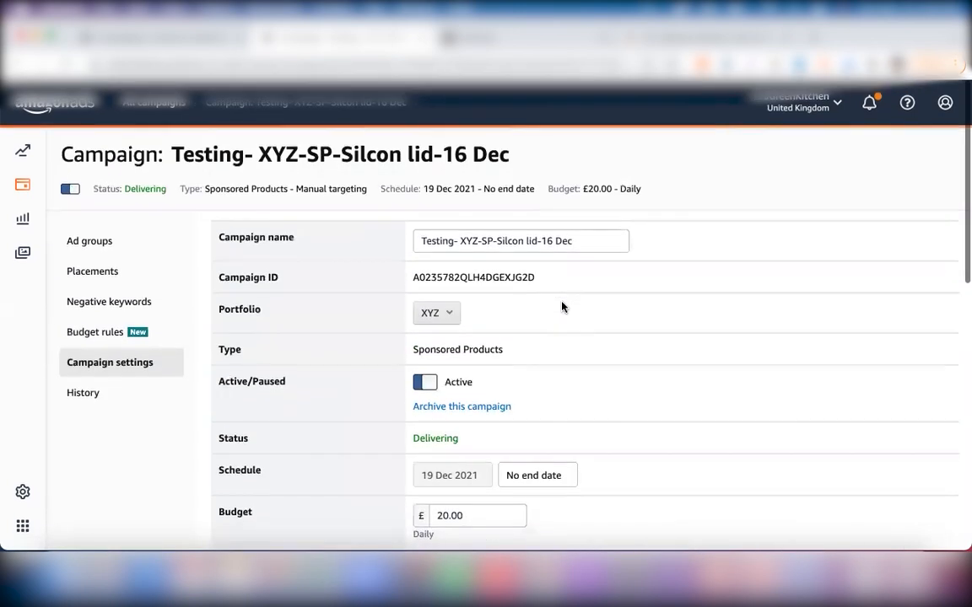
{"action": "scroll", "coordinate": [564, 308], "scroll_direction": "down", "scroll_amount": 4}
{"action": "scroll", "coordinate": [563, 307], "scroll_direction": "down", "scroll_amount": 4}
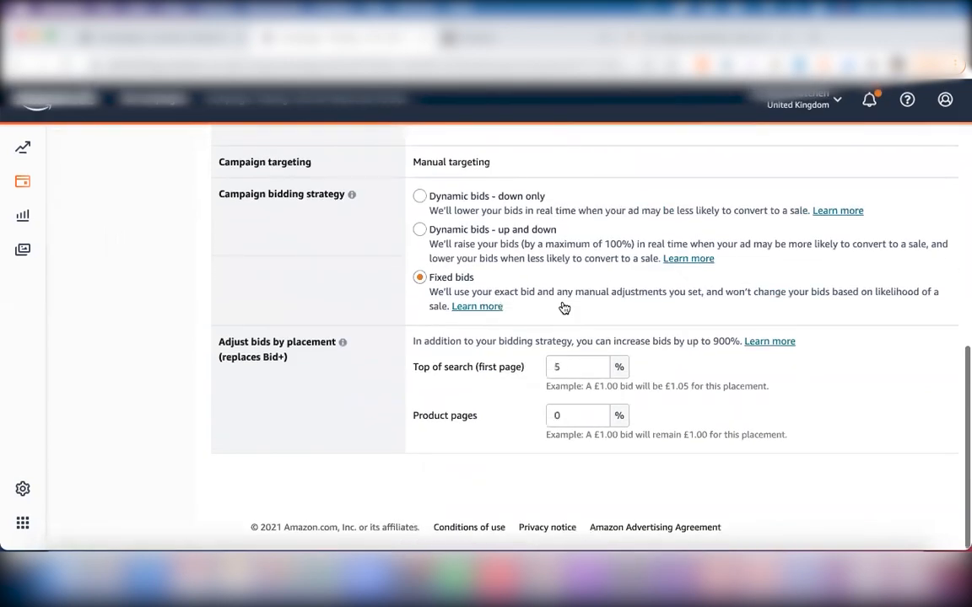
{"action": "scroll", "coordinate": [564, 307], "scroll_direction": "up", "scroll_amount": 8}
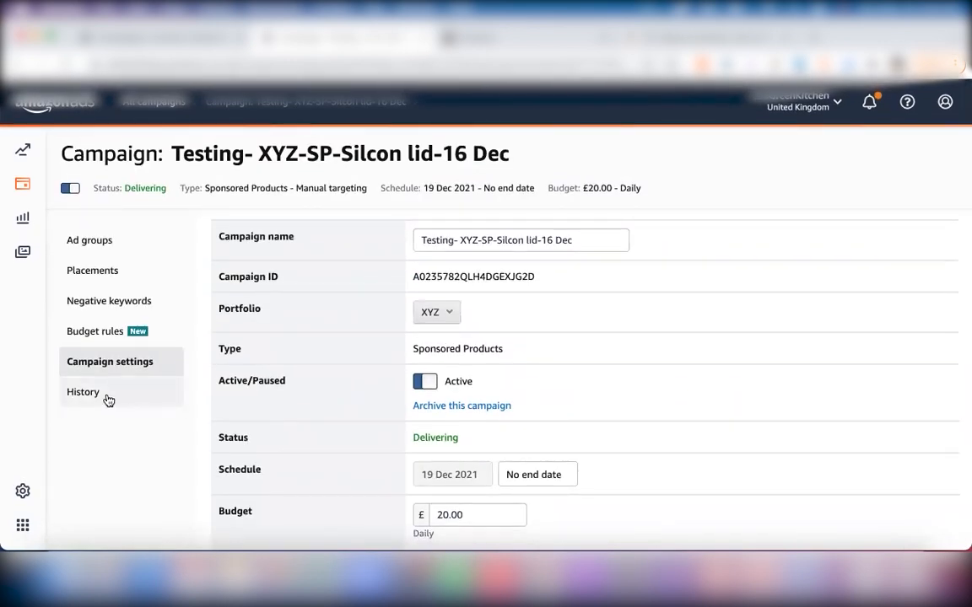
{"action": "left_click", "coordinate": [93, 394]}
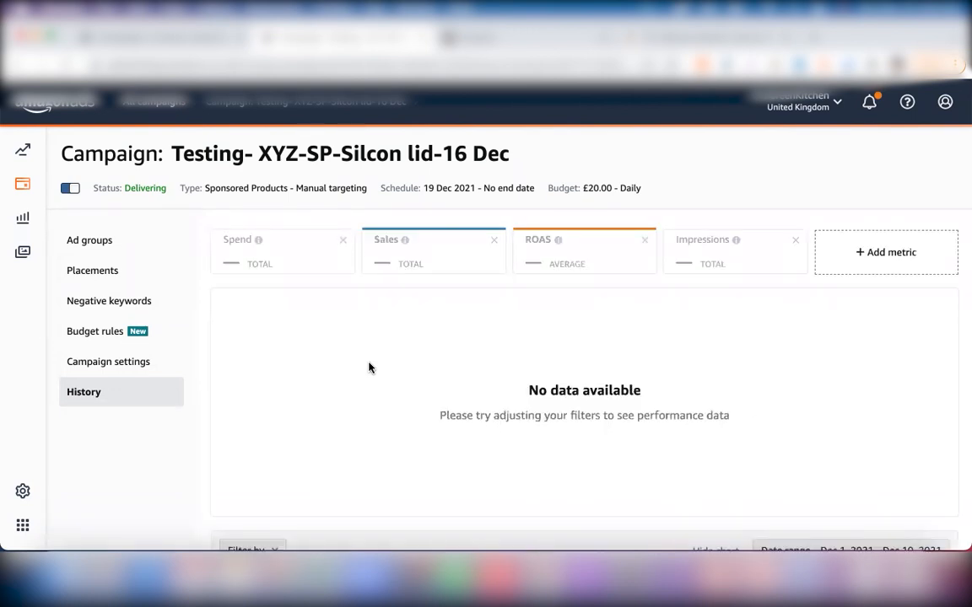
Examine the campaign history's filter options for settings and for change type
{"action": "scroll", "coordinate": [369, 368], "scroll_direction": "down", "scroll_amount": 5}
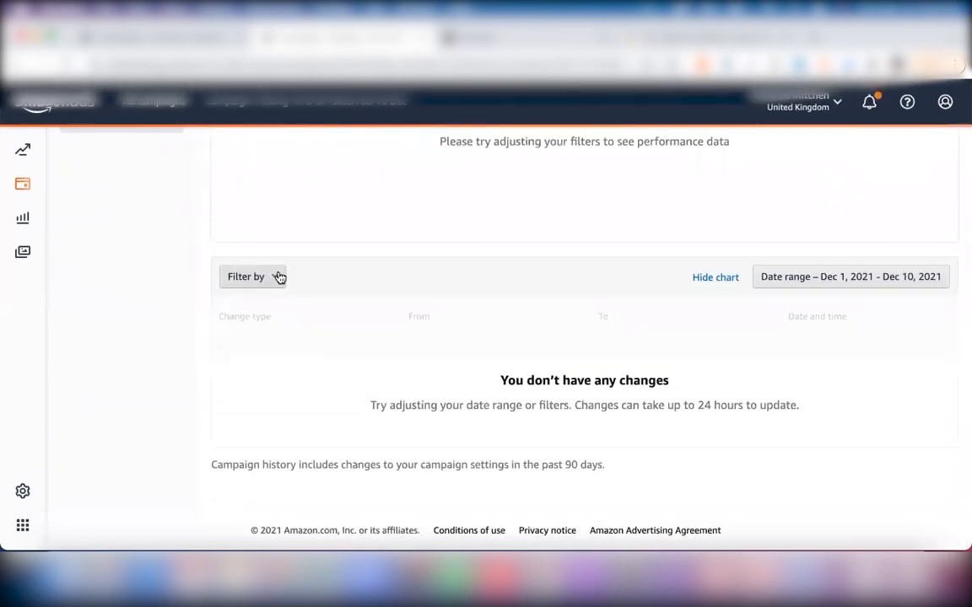
{"action": "left_click", "coordinate": [278, 276]}
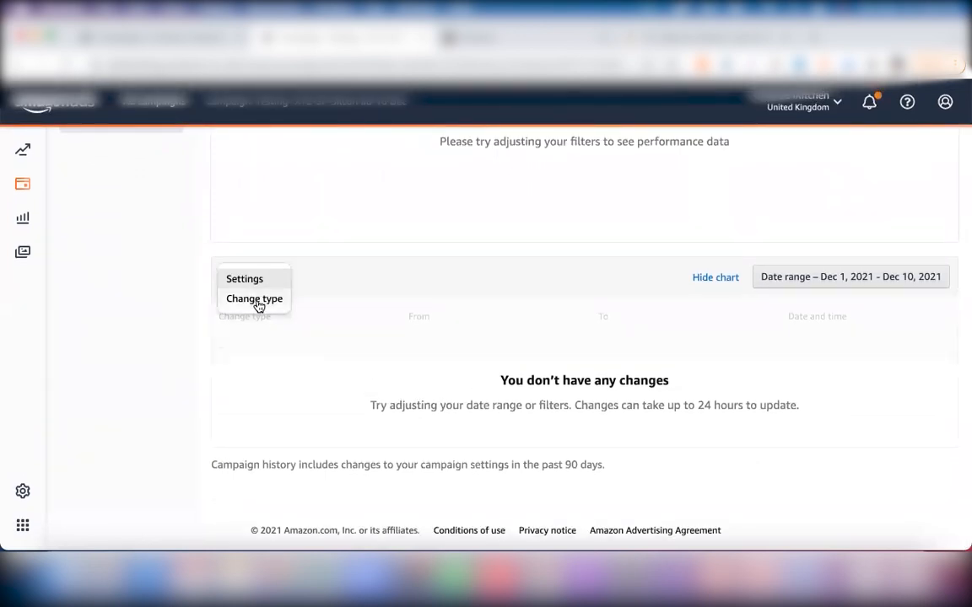
{"action": "left_click", "coordinate": [251, 283]}
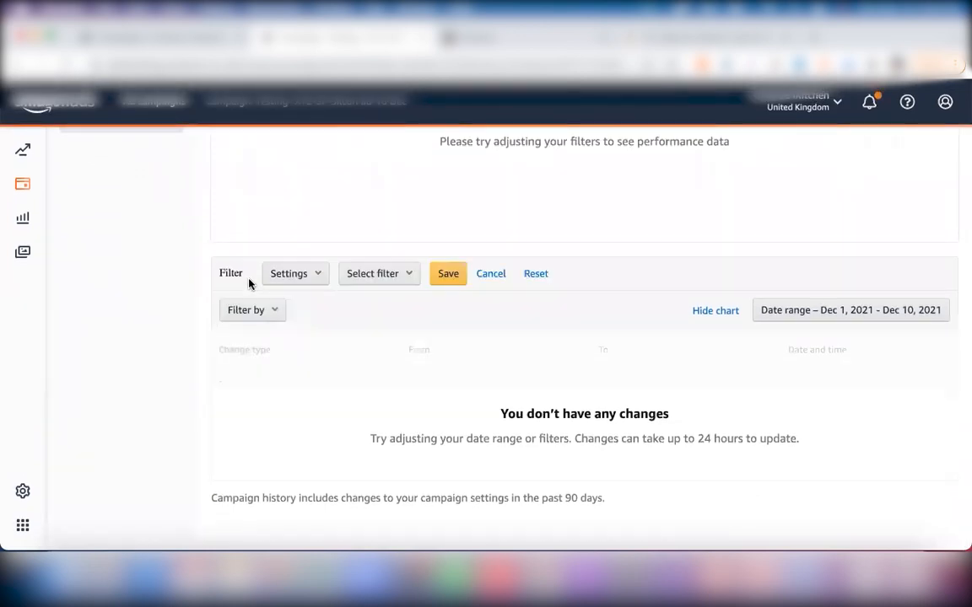
{"action": "left_click", "coordinate": [404, 273]}
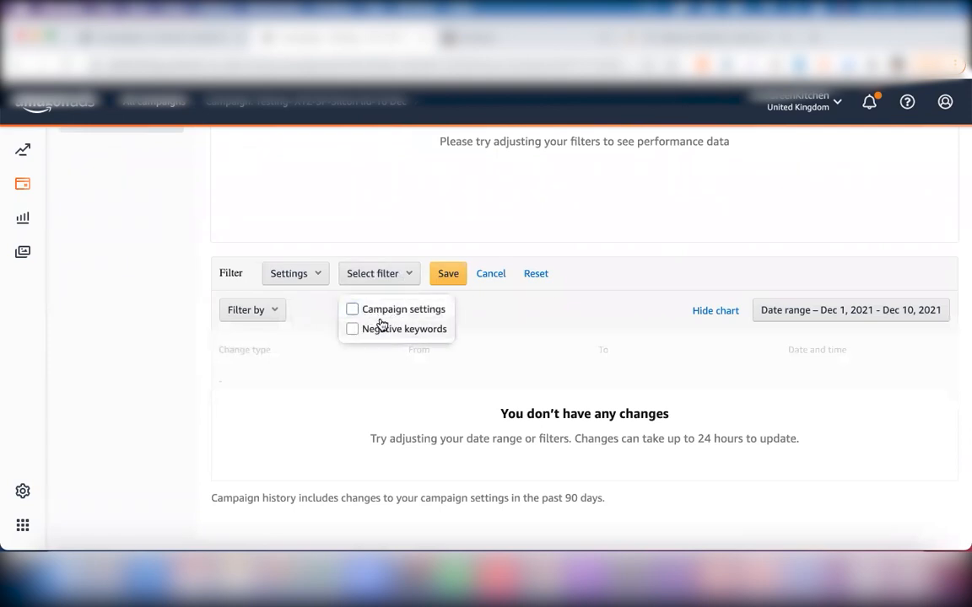
{"action": "left_click", "coordinate": [311, 274]}
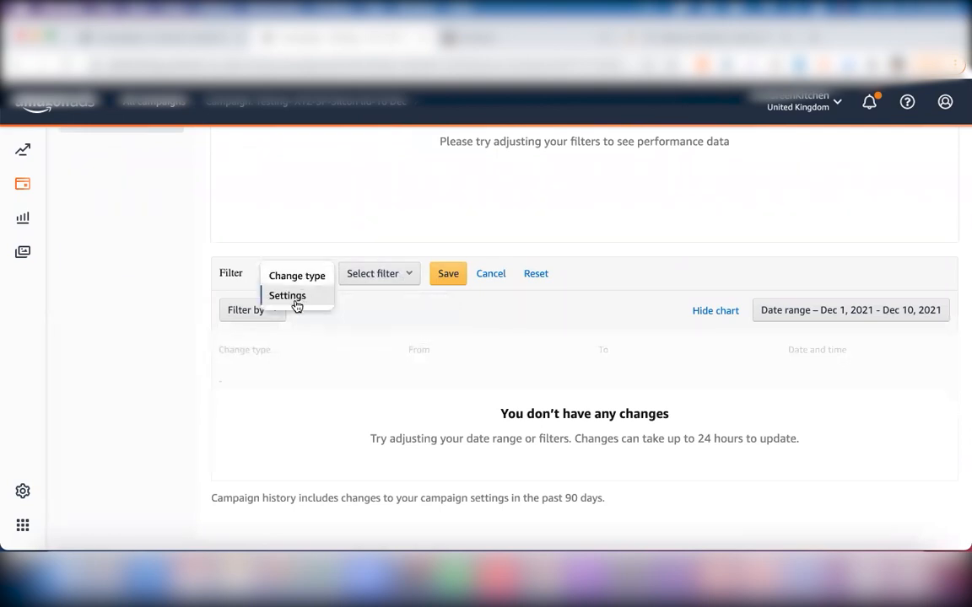
{"action": "left_click", "coordinate": [293, 278]}
{"action": "left_click", "coordinate": [408, 278]}
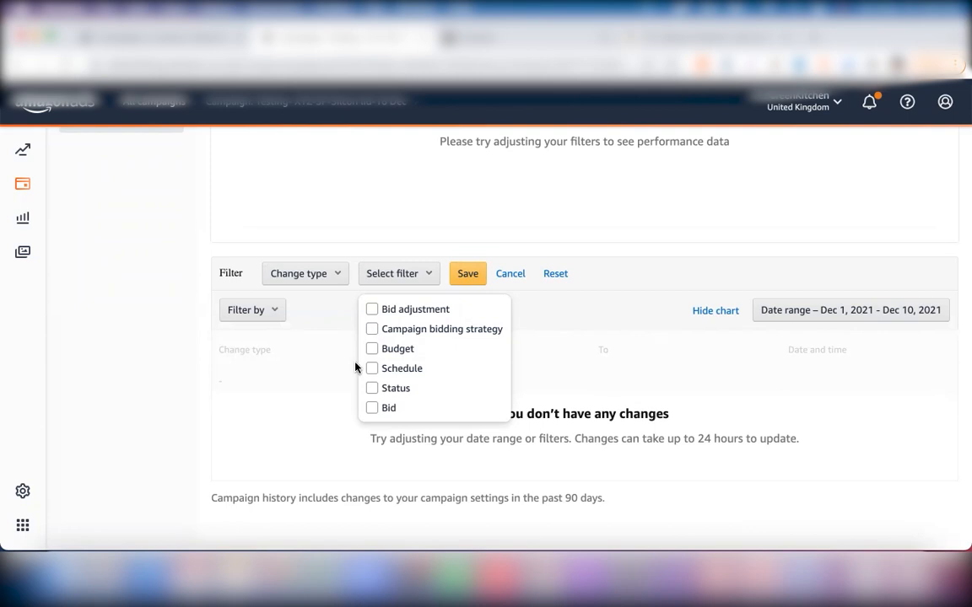
{"action": "left_click", "coordinate": [579, 345]}
Open Ad group 1 from the campaign's ad group list and view its advertised product
{"action": "scroll", "coordinate": [315, 171], "scroll_direction": "up", "scroll_amount": 5}
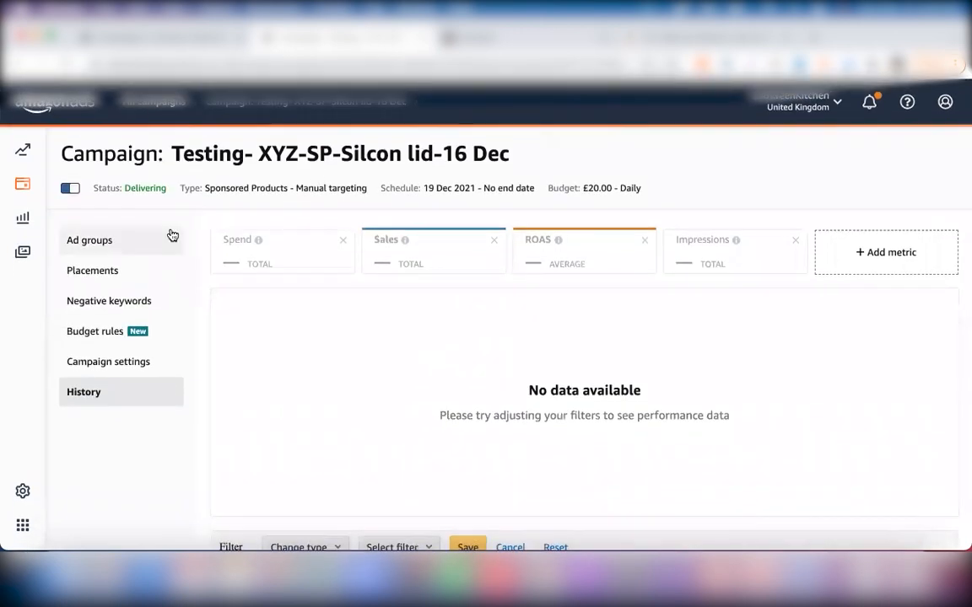
{"action": "left_click", "coordinate": [119, 246]}
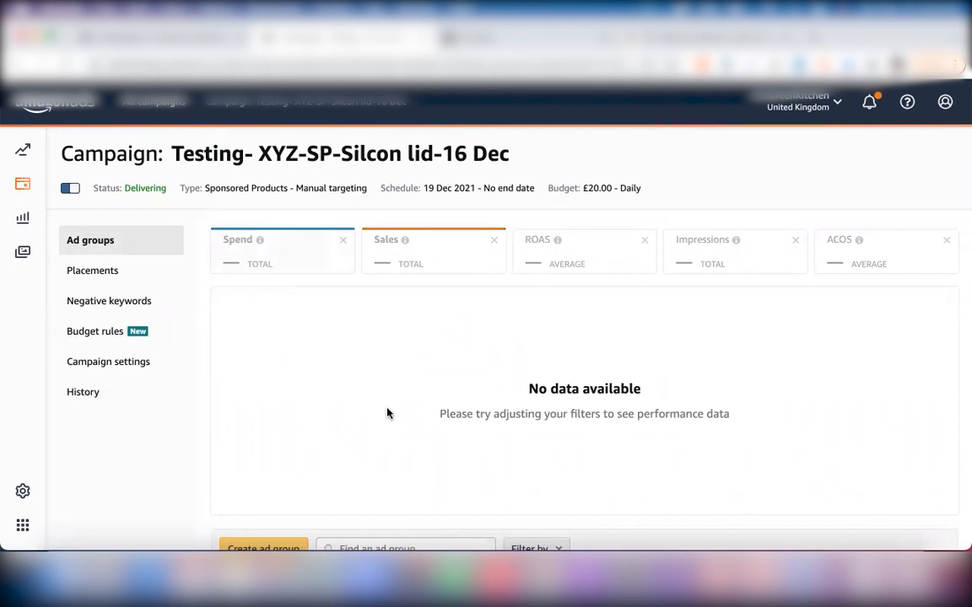
{"action": "scroll", "coordinate": [388, 412], "scroll_direction": "down", "scroll_amount": 3}
{"action": "scroll", "coordinate": [388, 413], "scroll_direction": "up", "scroll_amount": 2}
{"action": "scroll", "coordinate": [387, 413], "scroll_direction": "down", "scroll_amount": 2}
{"action": "left_click", "coordinate": [297, 416]}
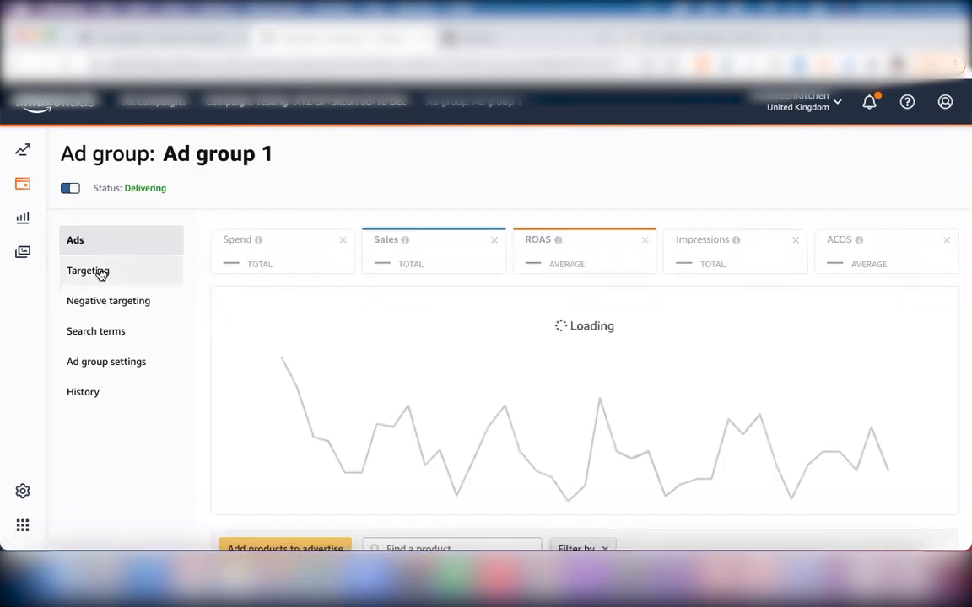
{"action": "scroll", "coordinate": [314, 315], "scroll_direction": "down", "scroll_amount": 5}
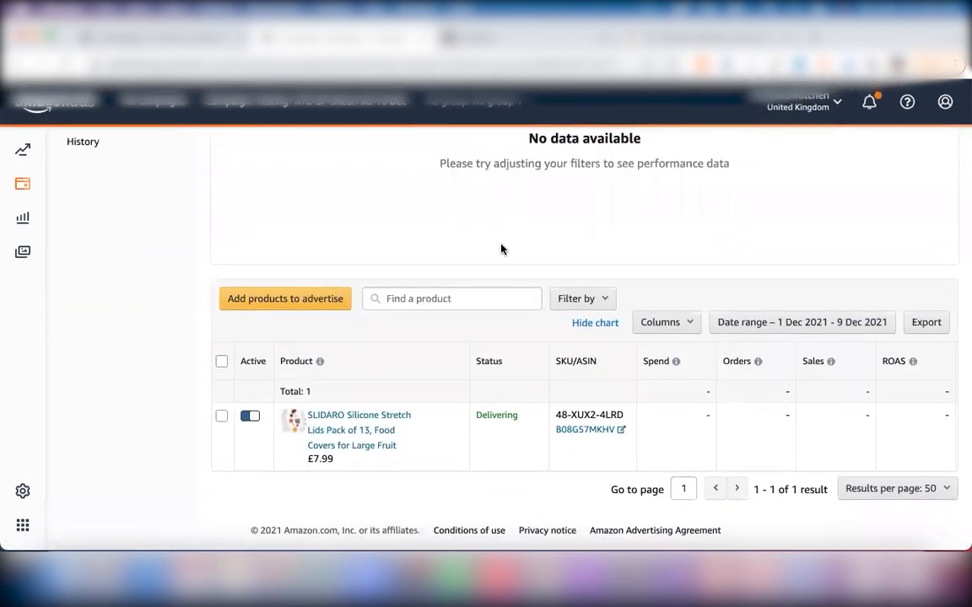
Examine Ad group 1's targeted keyword, including its match type, bids and performance metrics, and view the ad group's search terms
{"action": "scroll", "coordinate": [501, 248], "scroll_direction": "up", "scroll_amount": 4}
{"action": "left_click", "coordinate": [105, 225]}
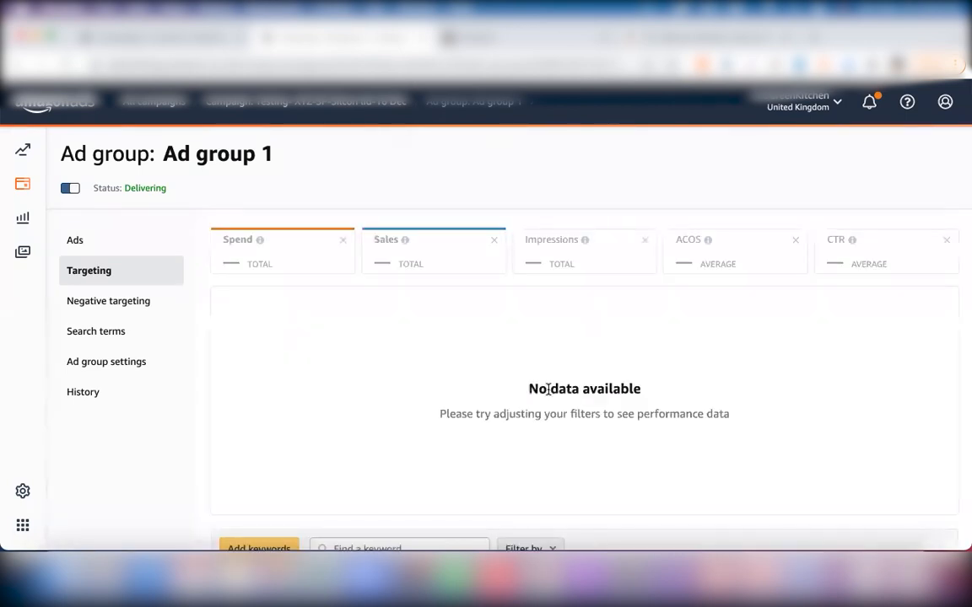
{"action": "scroll", "coordinate": [548, 389], "scroll_direction": "down", "scroll_amount": 5}
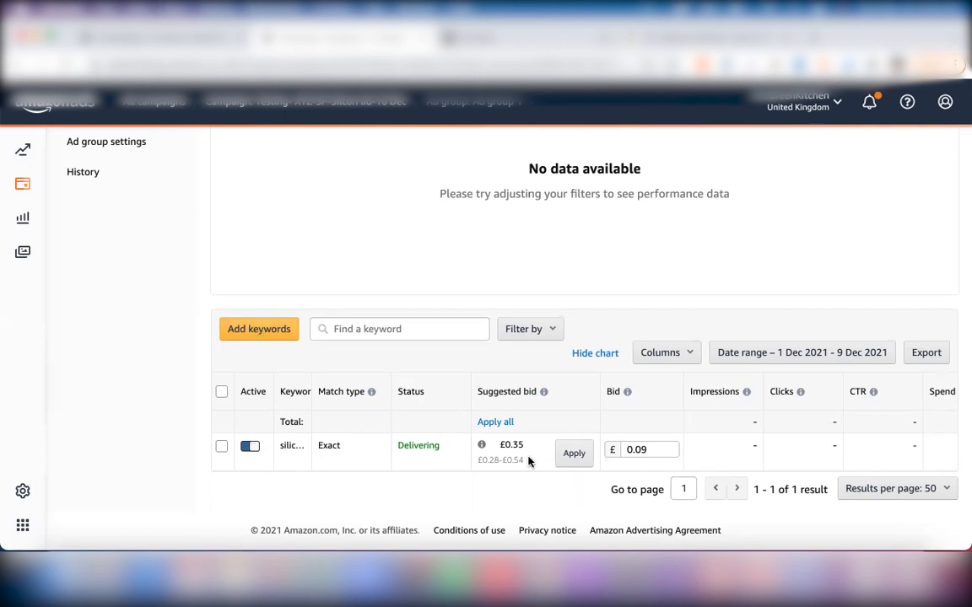
{"action": "scroll", "coordinate": [793, 458], "scroll_direction": "right", "scroll_amount": 5}
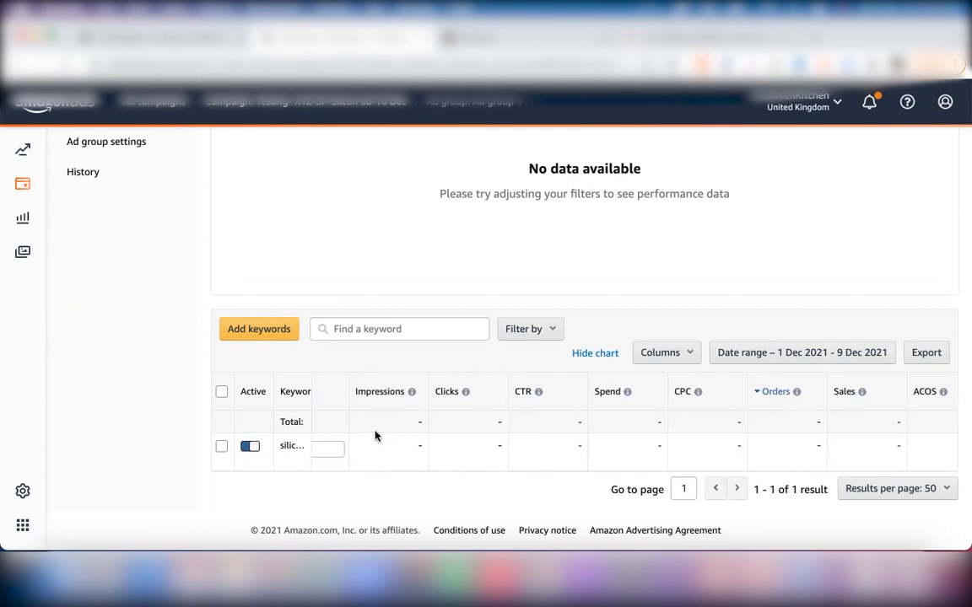
{"action": "scroll", "coordinate": [375, 439], "scroll_direction": "left", "scroll_amount": 5}
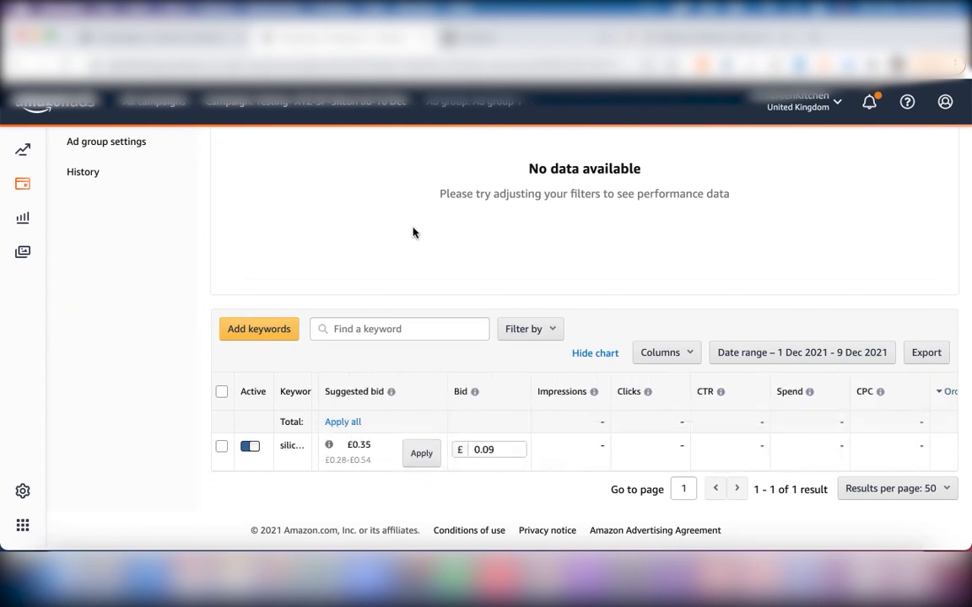
{"action": "scroll", "coordinate": [412, 231], "scroll_direction": "up", "scroll_amount": 3}
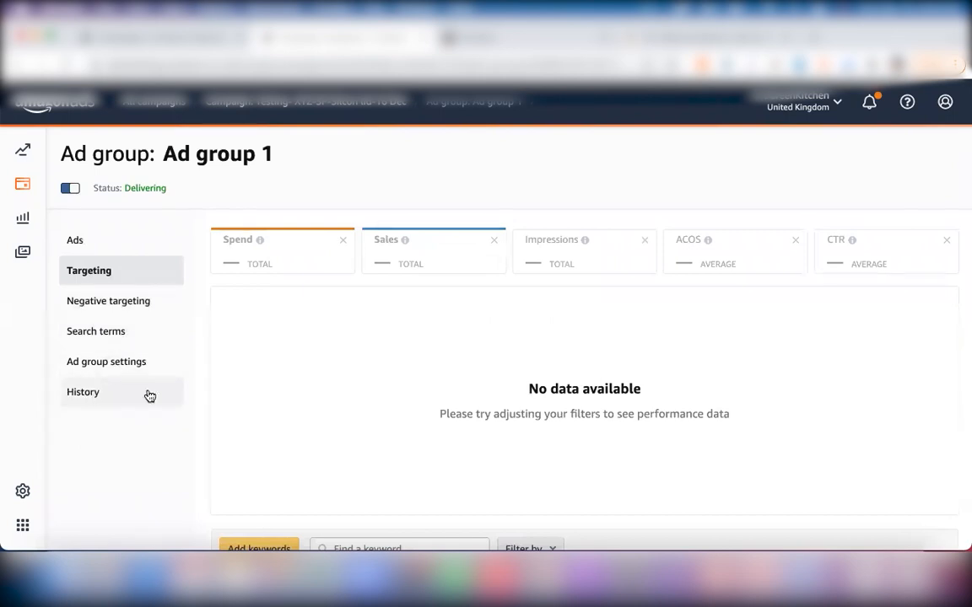
{"action": "scroll", "coordinate": [485, 479], "scroll_direction": "down", "scroll_amount": 2}
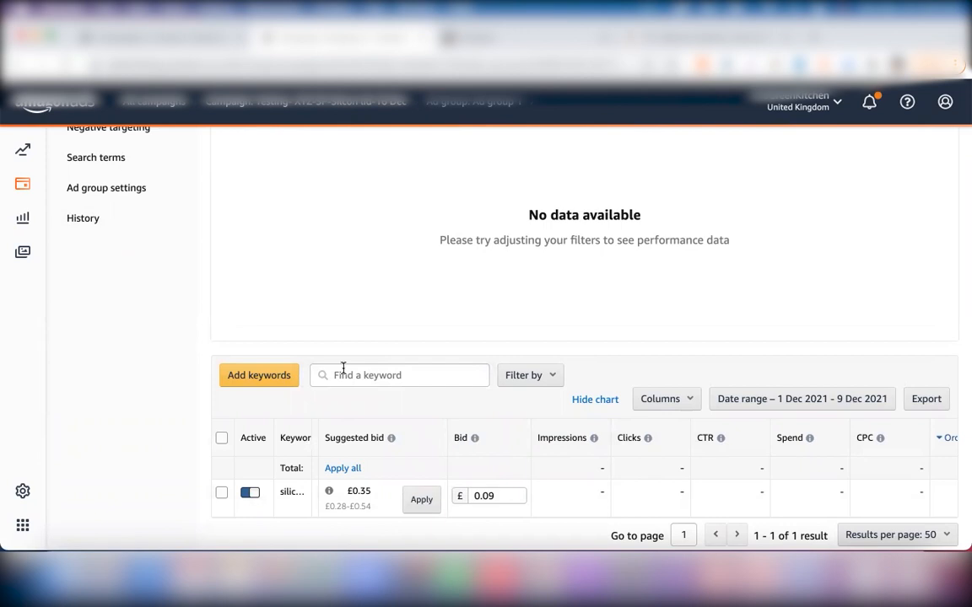
{"action": "scroll", "coordinate": [357, 321], "scroll_direction": "up", "scroll_amount": 3}
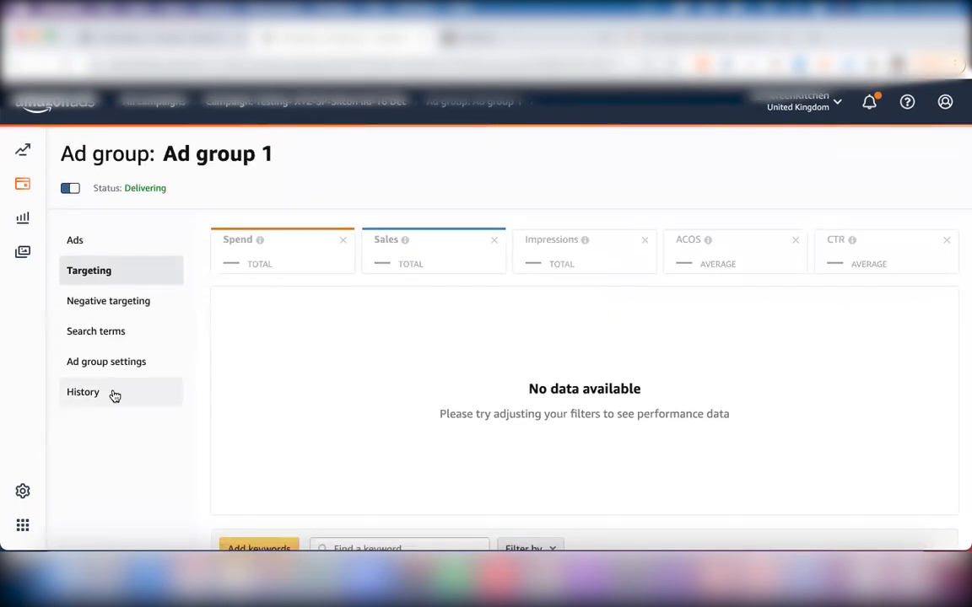
{"action": "scroll", "coordinate": [395, 432], "scroll_direction": "down", "scroll_amount": 3}
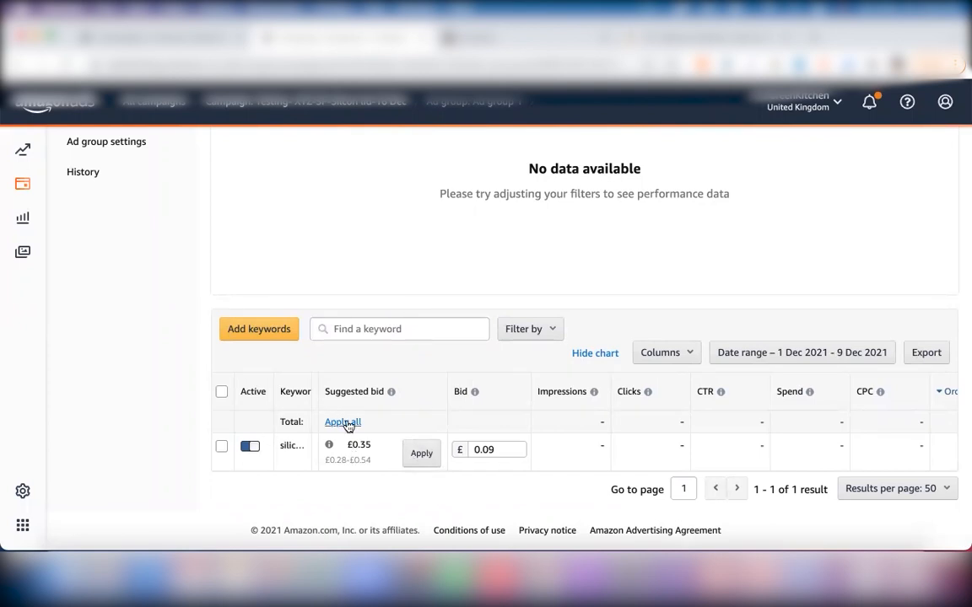
{"action": "scroll", "coordinate": [333, 426], "scroll_direction": "up", "scroll_amount": 5}
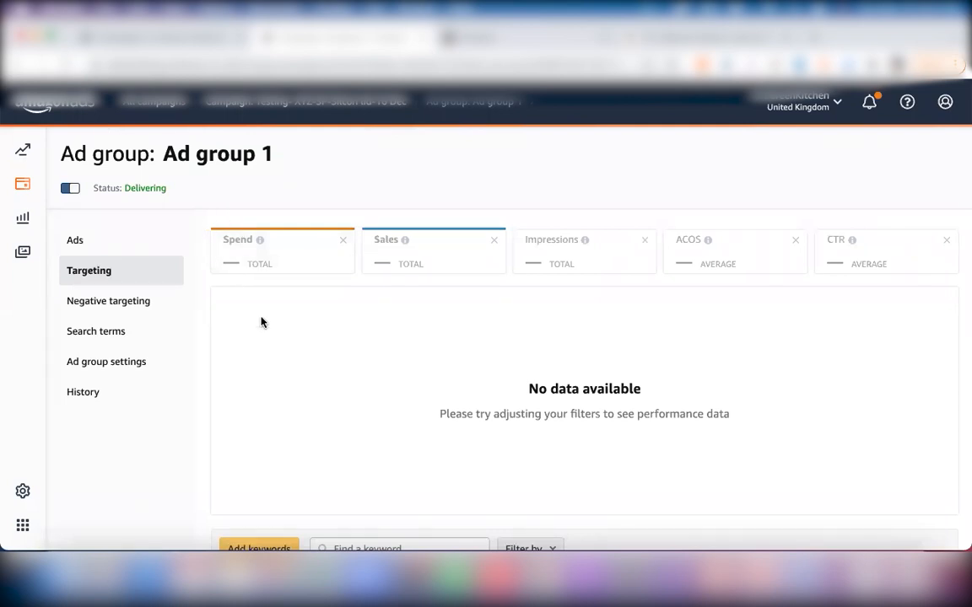
{"action": "scroll", "coordinate": [260, 321], "scroll_direction": "down", "scroll_amount": 2}
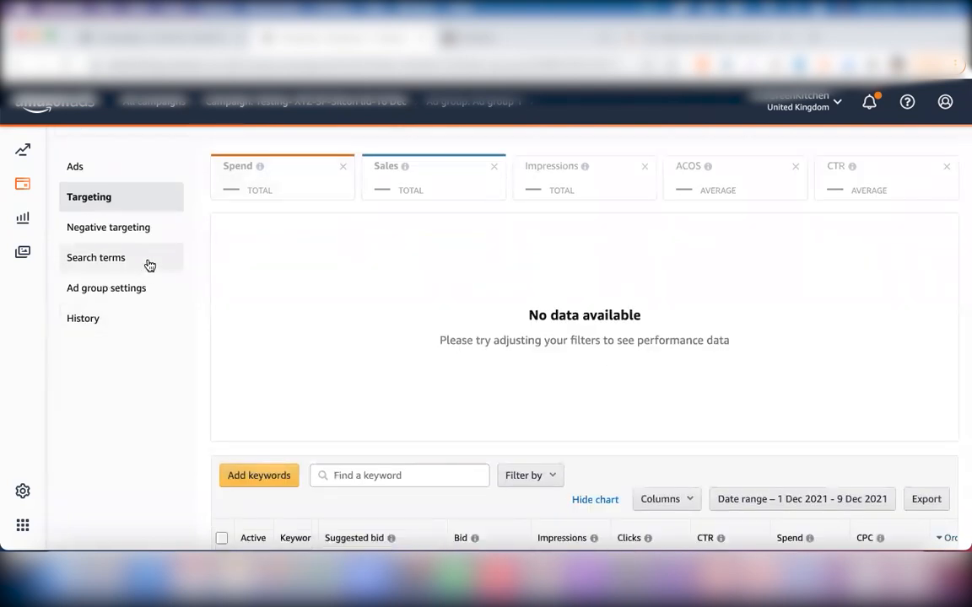
{"action": "left_click", "coordinate": [103, 260]}
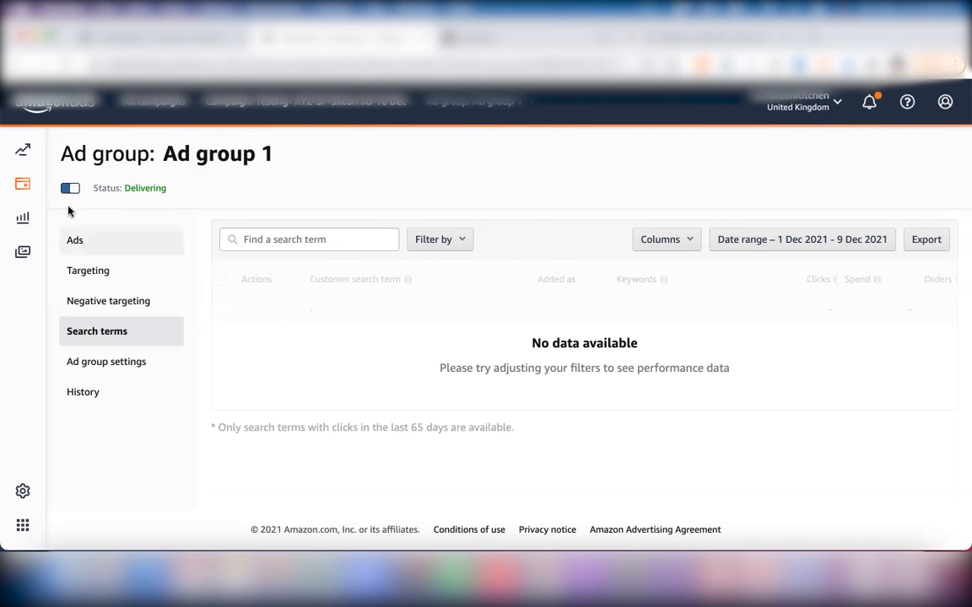
Return to the campaign list and pause the "Testing- XYZ-SP-Silcon lid-16 Dec" campaign
{"action": "left_click", "coordinate": [168, 40]}
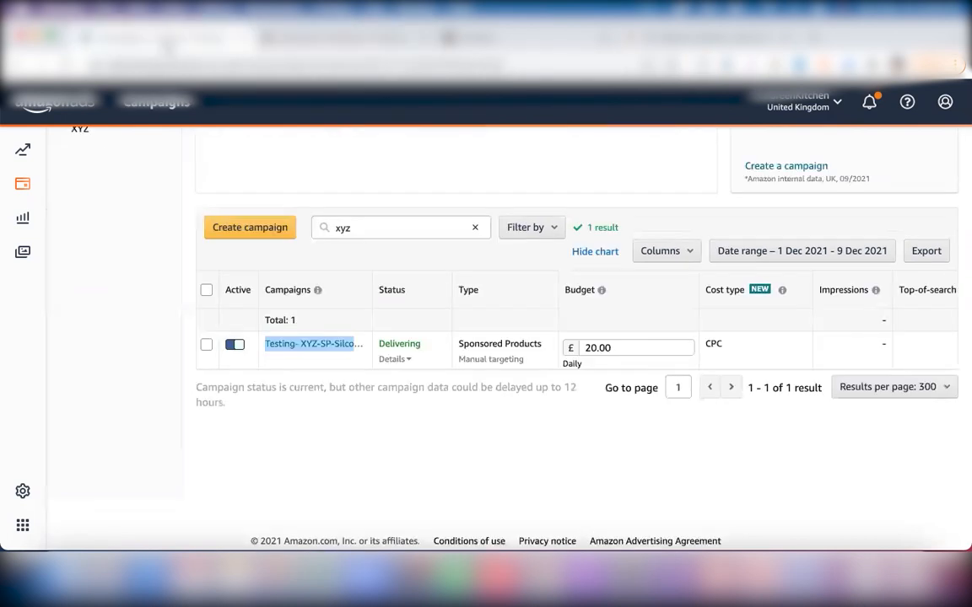
{"action": "left_click", "coordinate": [131, 235]}
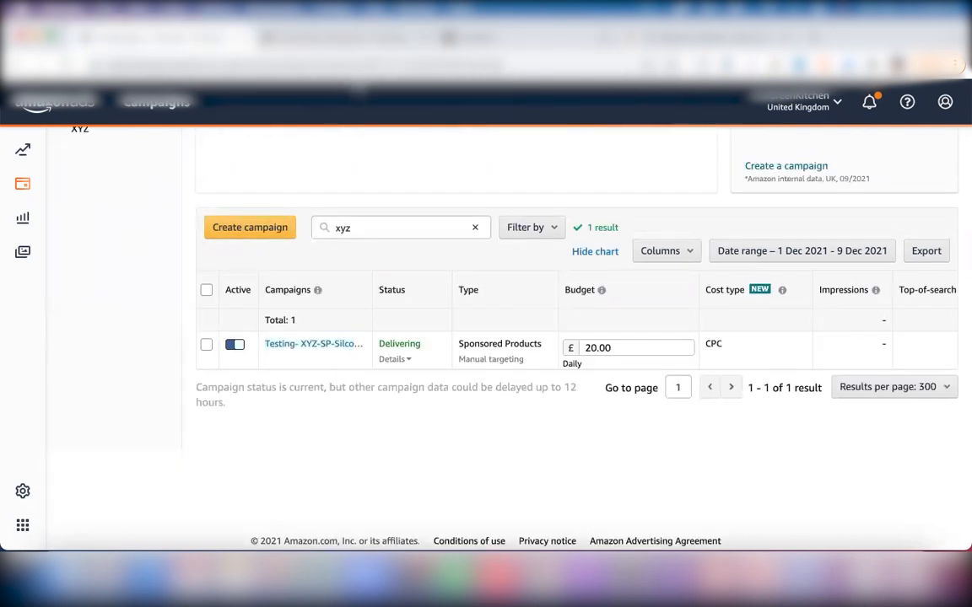
{"action": "left_click", "coordinate": [235, 346]}
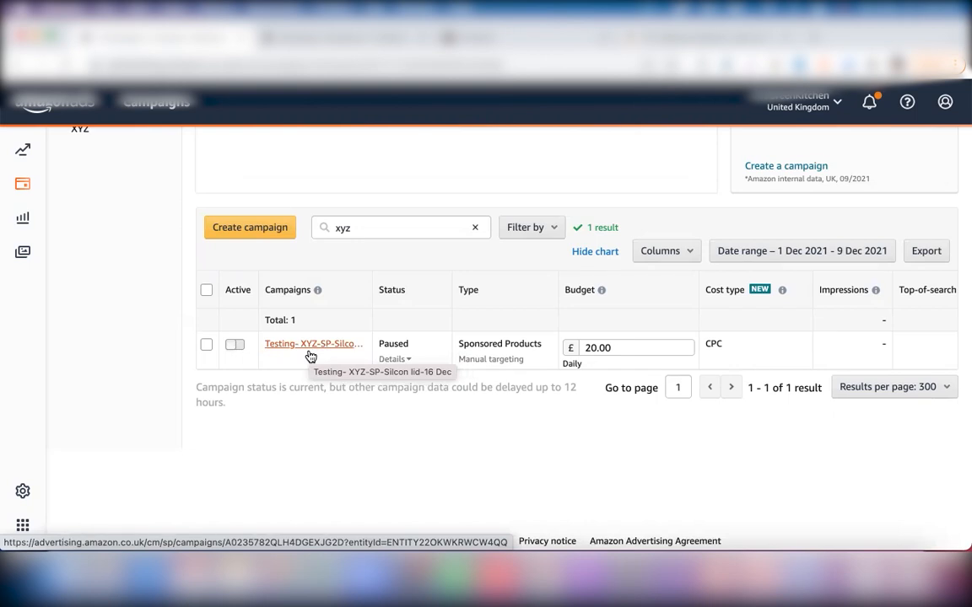
Set the "Testing- XYZ-SP-Silcon lid-16 Dec" campaign's daily budget to £5 and save it
{"action": "left_click", "coordinate": [617, 348]}
{"action": "key", "text": "BackSpace"}
{"action": "key", "text": "BackSpace"}
{"action": "type", "text": "5"}
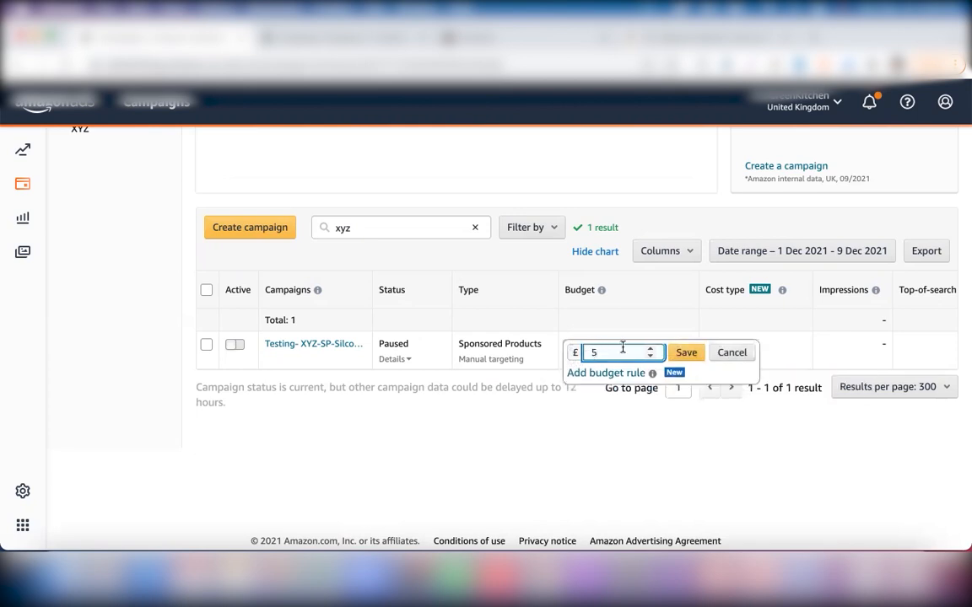
{"action": "left_click", "coordinate": [684, 352]}
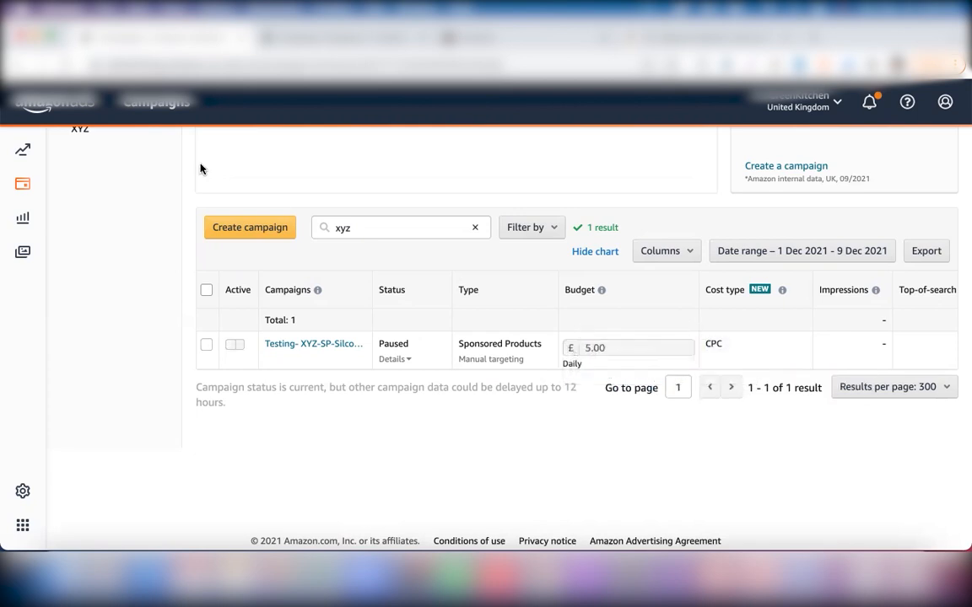
{"action": "scroll", "coordinate": [200, 168], "scroll_direction": "up", "scroll_amount": 2}
{"action": "scroll", "coordinate": [200, 169], "scroll_direction": "up", "scroll_amount": 3}
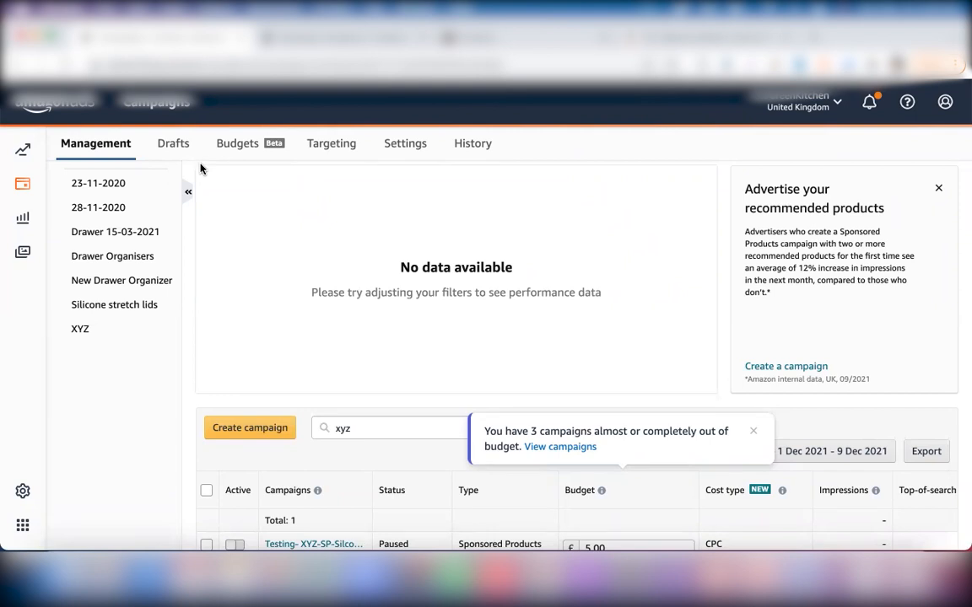
{"action": "scroll", "coordinate": [200, 169], "scroll_direction": "down", "scroll_amount": 5}
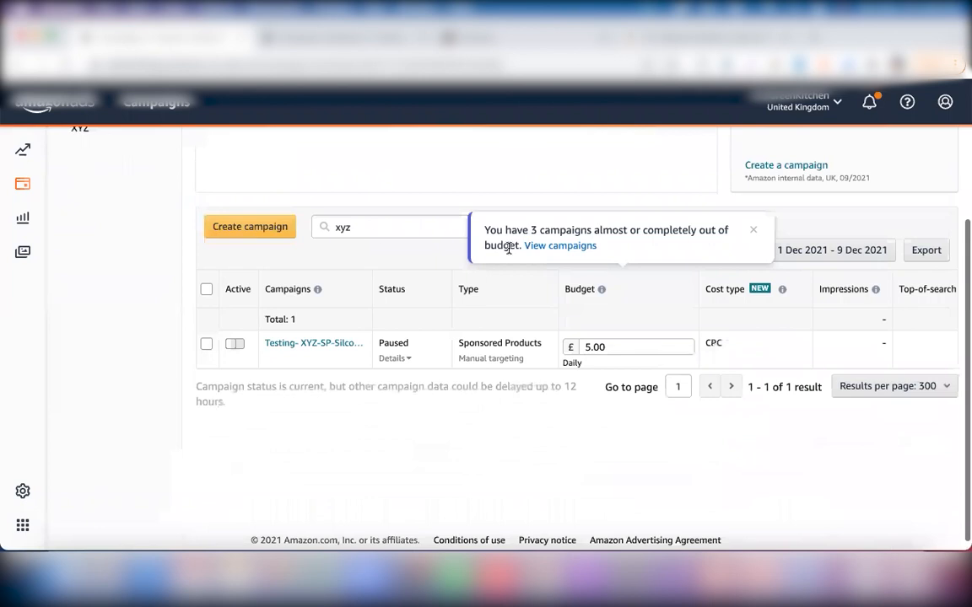